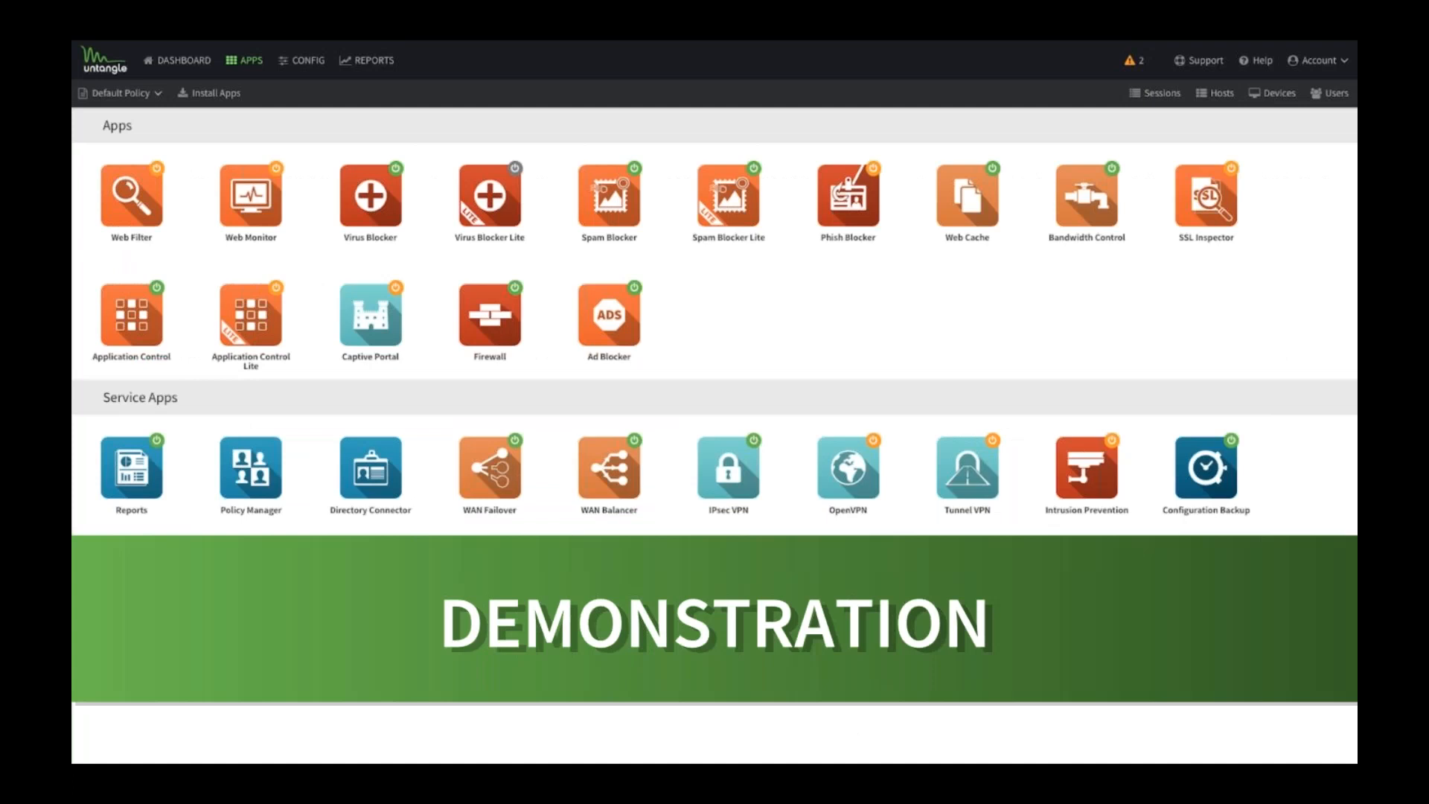
Exit the slide show at slide 10, DEMONSTRATION, and return to the Slides editor.
{"action": "key", "text": "Escape"}
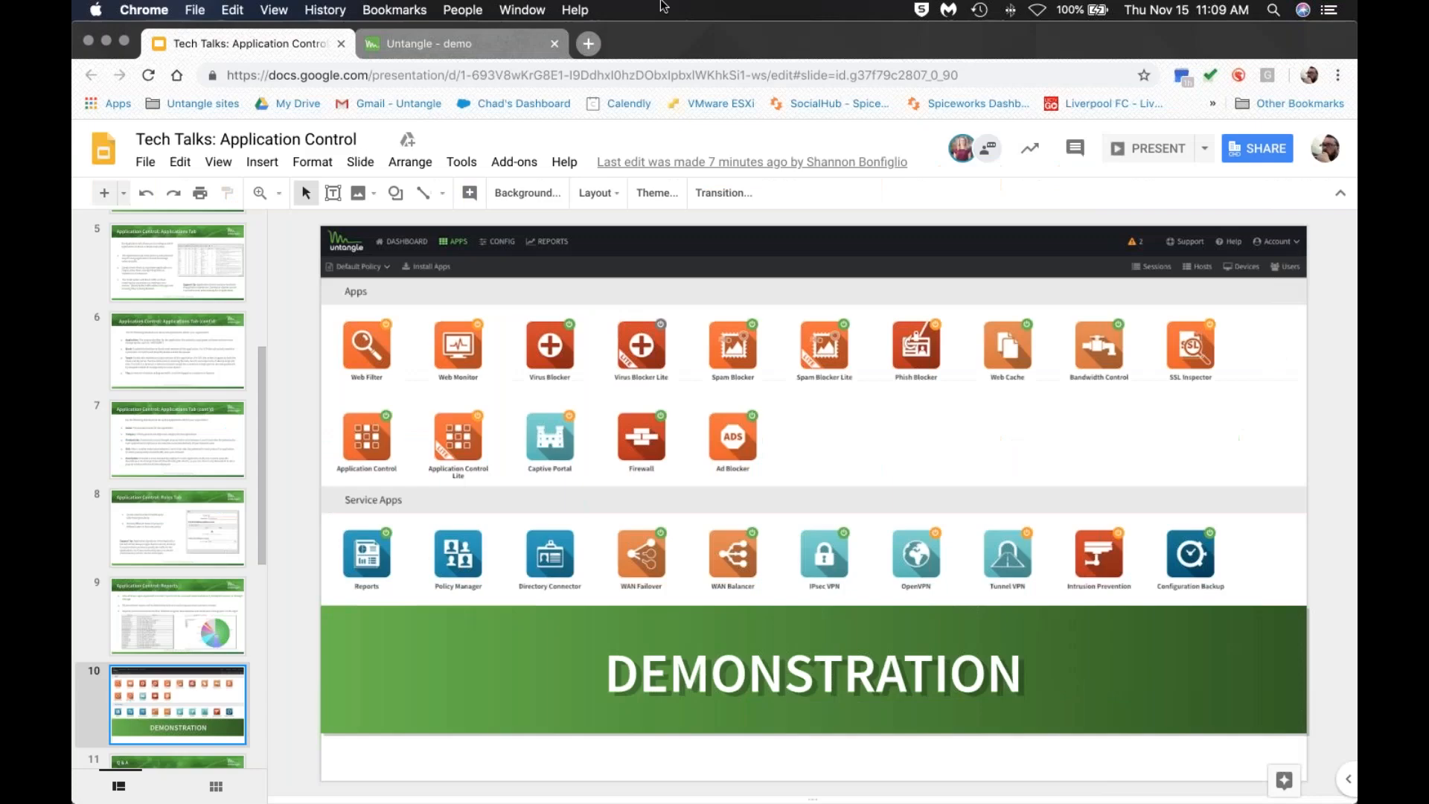
Switch to the Untangle demo admin, highlight version 14.1.0, and list the Default Policy apps.
{"action": "left_click", "coordinate": [416, 45]}
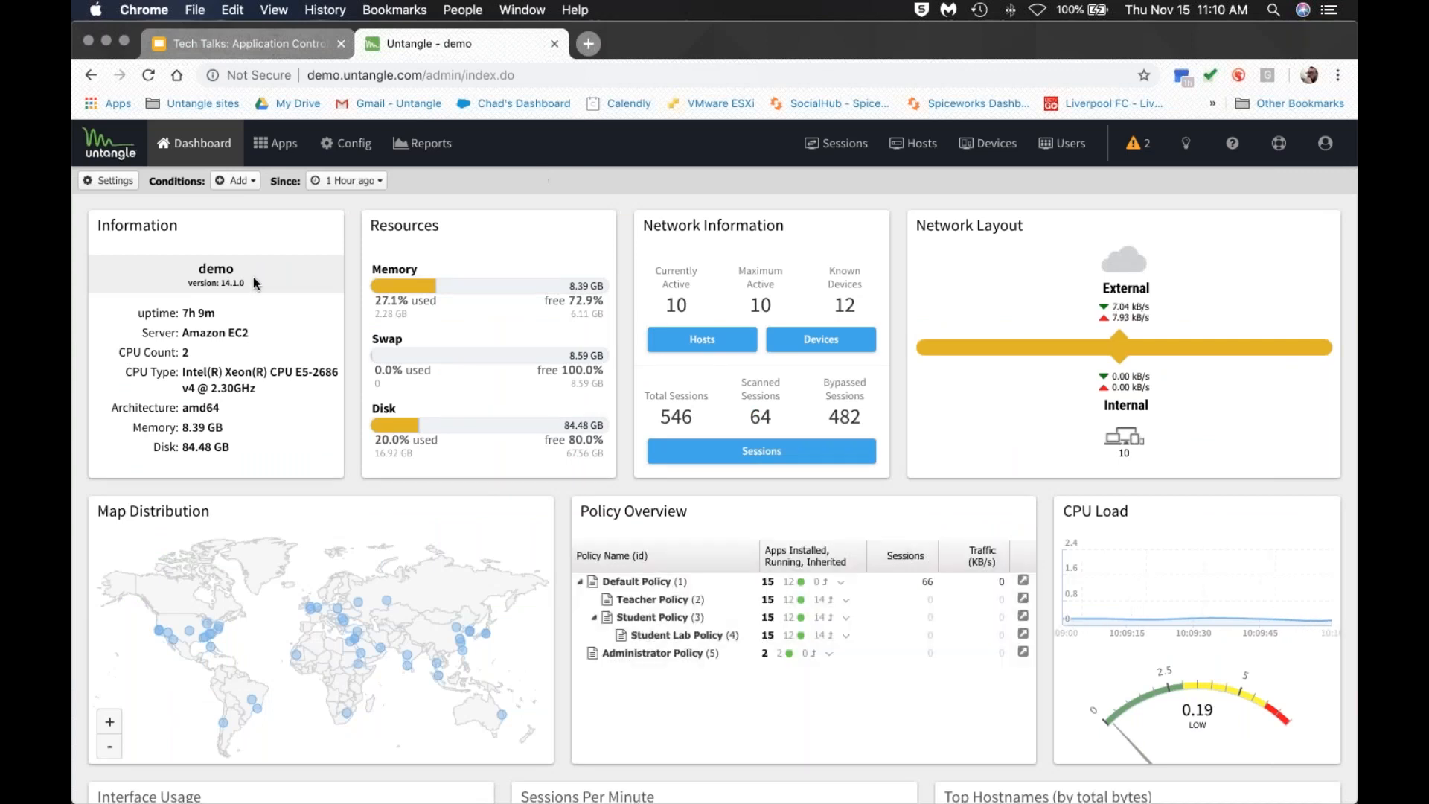
{"action": "left_click_drag", "start_coordinate": [246, 283], "coordinate": [183, 288]}
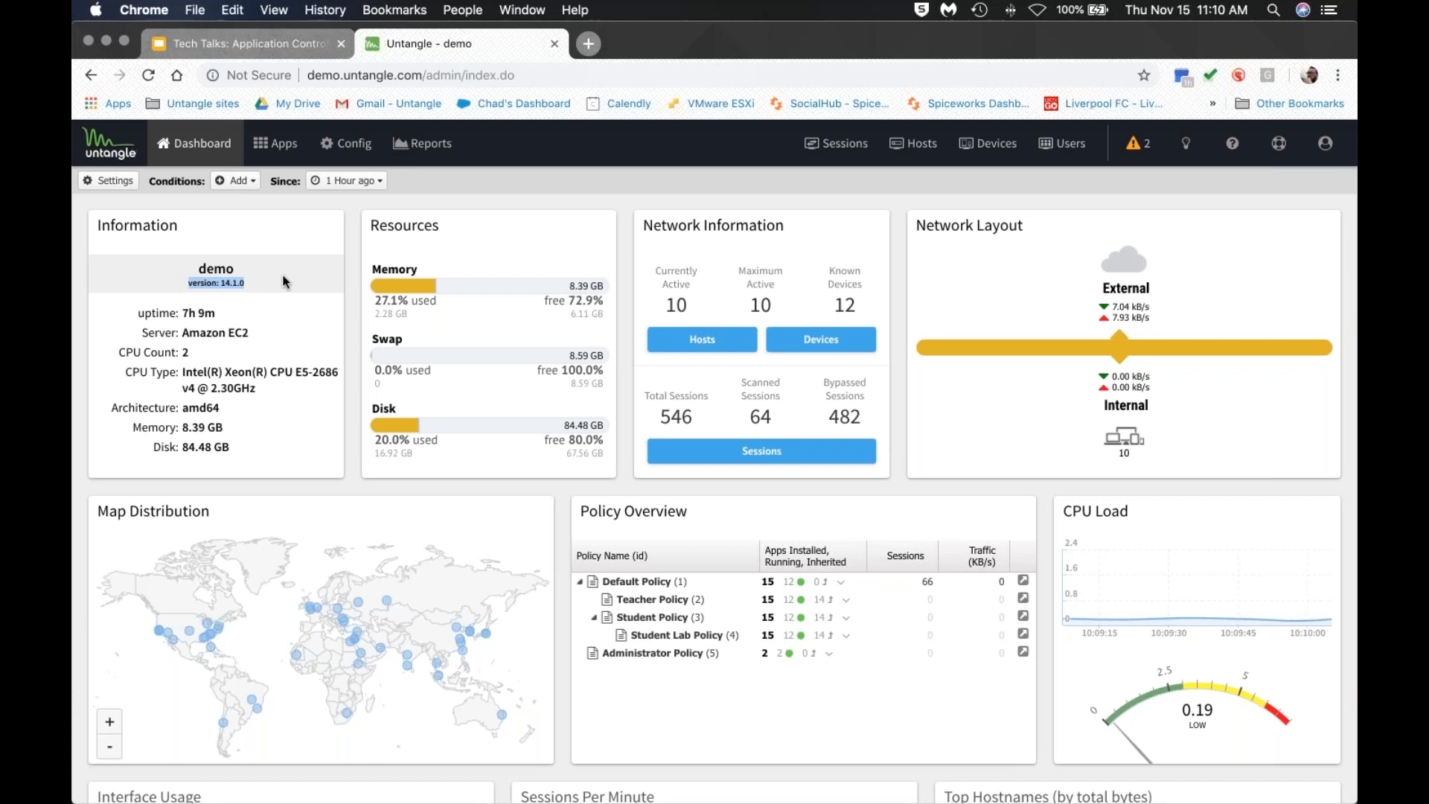
{"action": "left_click", "coordinate": [276, 143]}
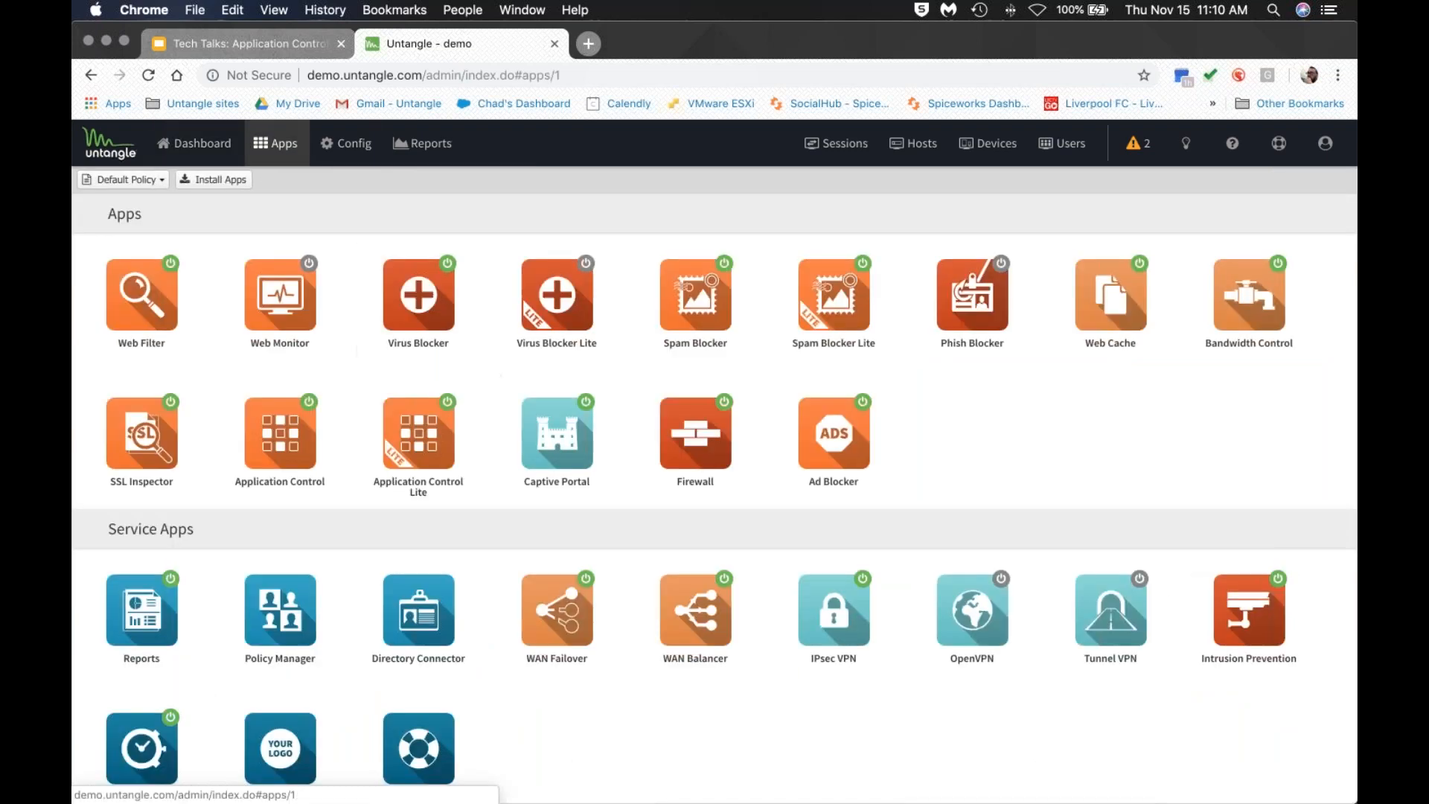
Open Application Control's Status and point out the Sessions passed and Current TCP Sessions counts.
{"action": "left_click", "coordinate": [295, 422]}
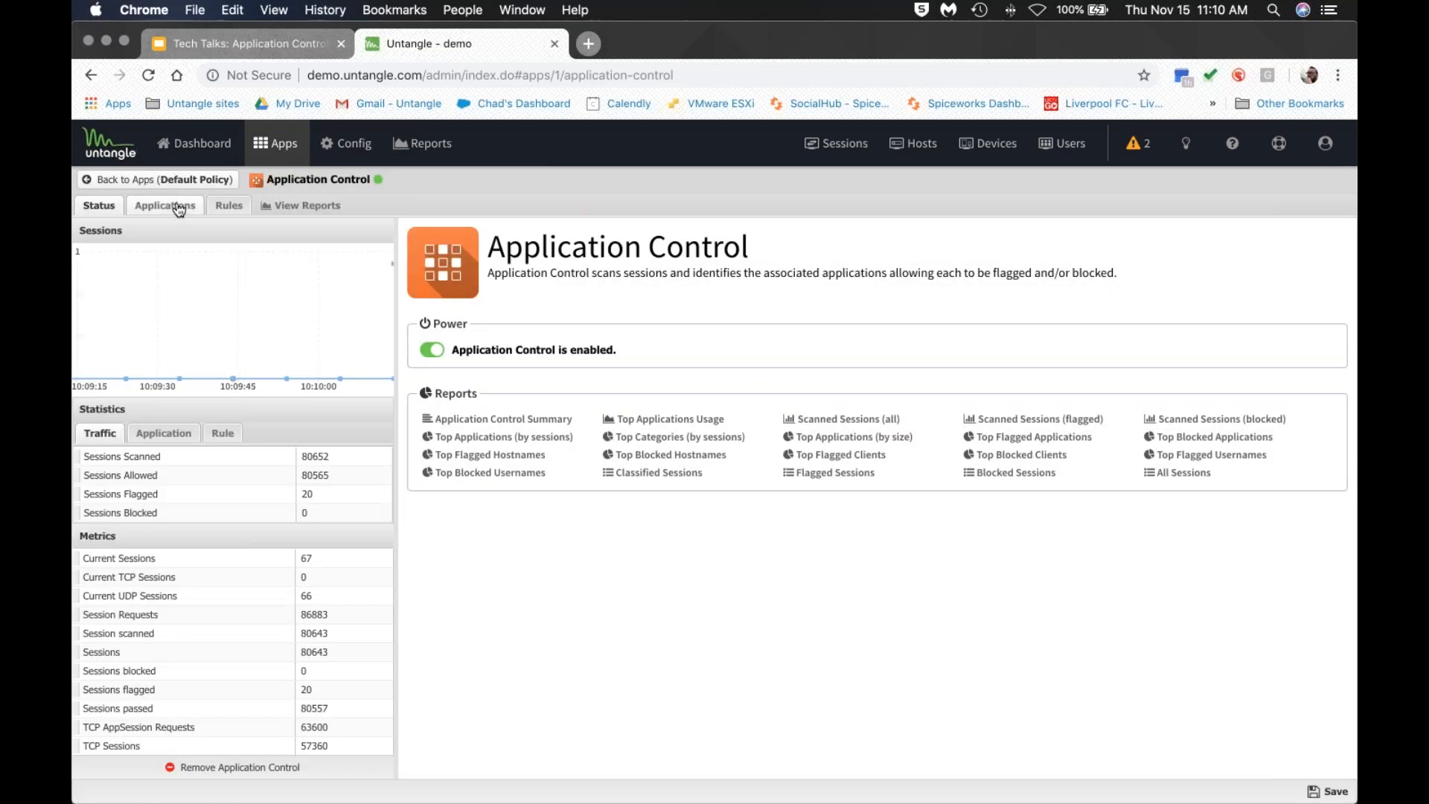
{"action": "left_click", "coordinate": [179, 207]}
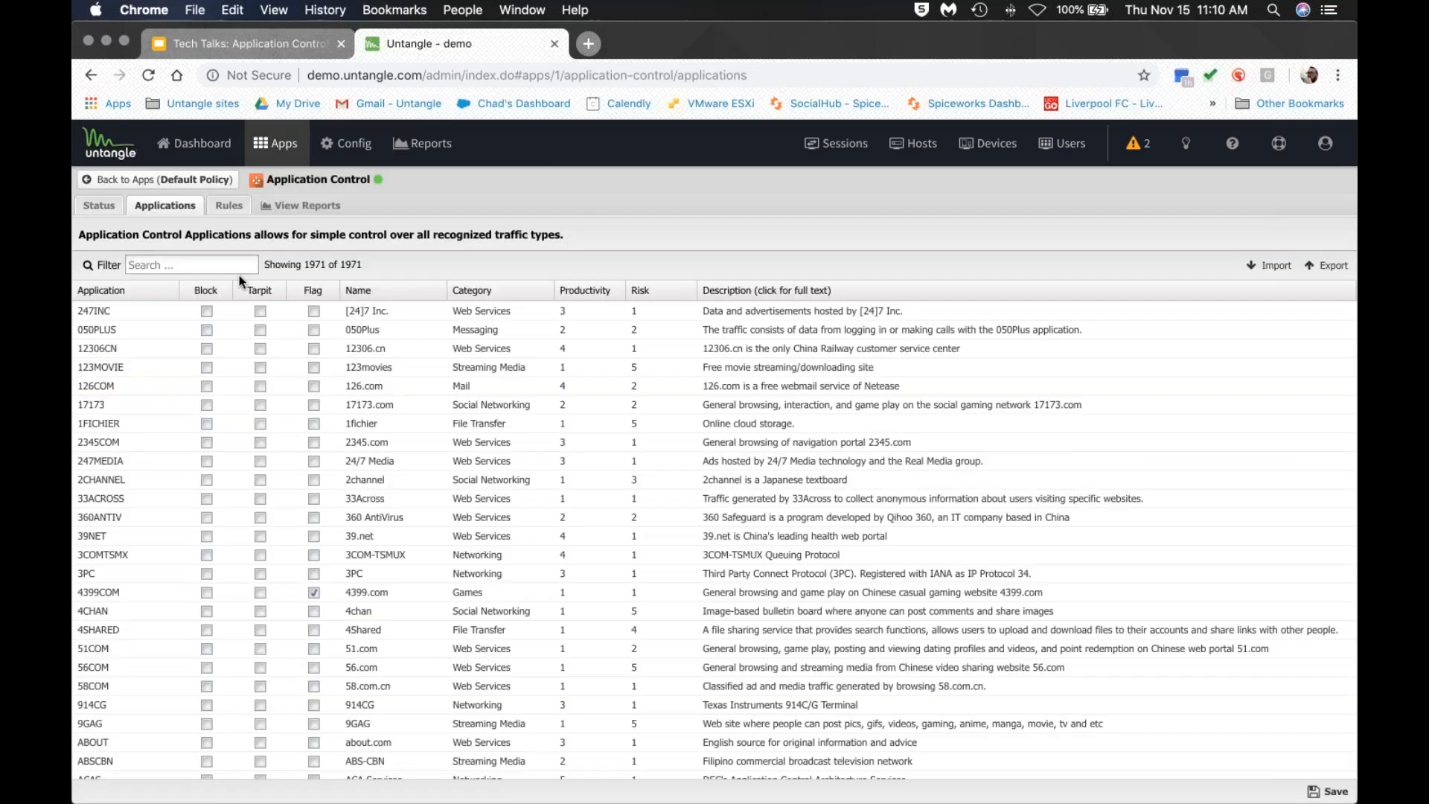
{"action": "left_click", "coordinate": [101, 209]}
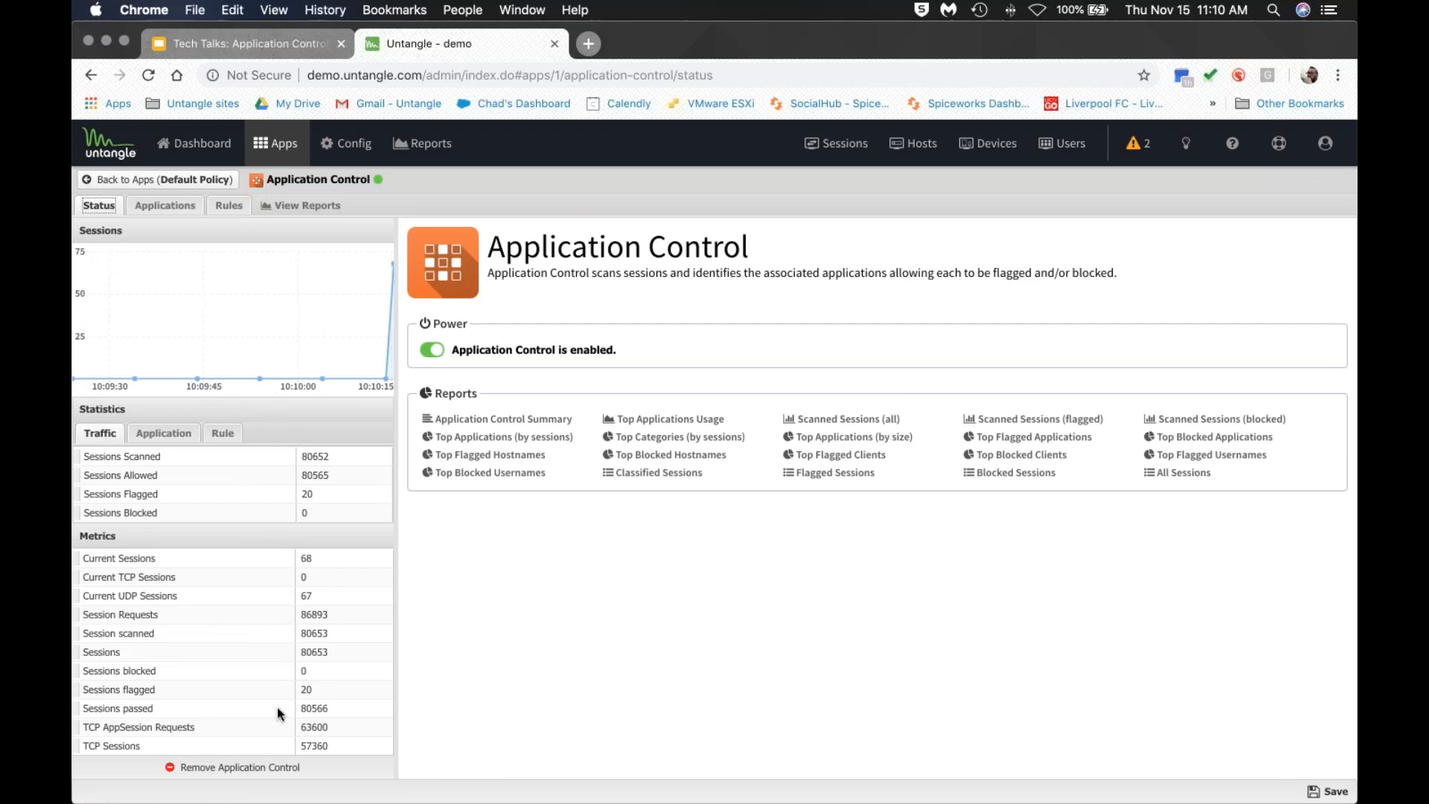
{"action": "left_click", "coordinate": [316, 708]}
{"action": "left_click", "coordinate": [312, 576]}
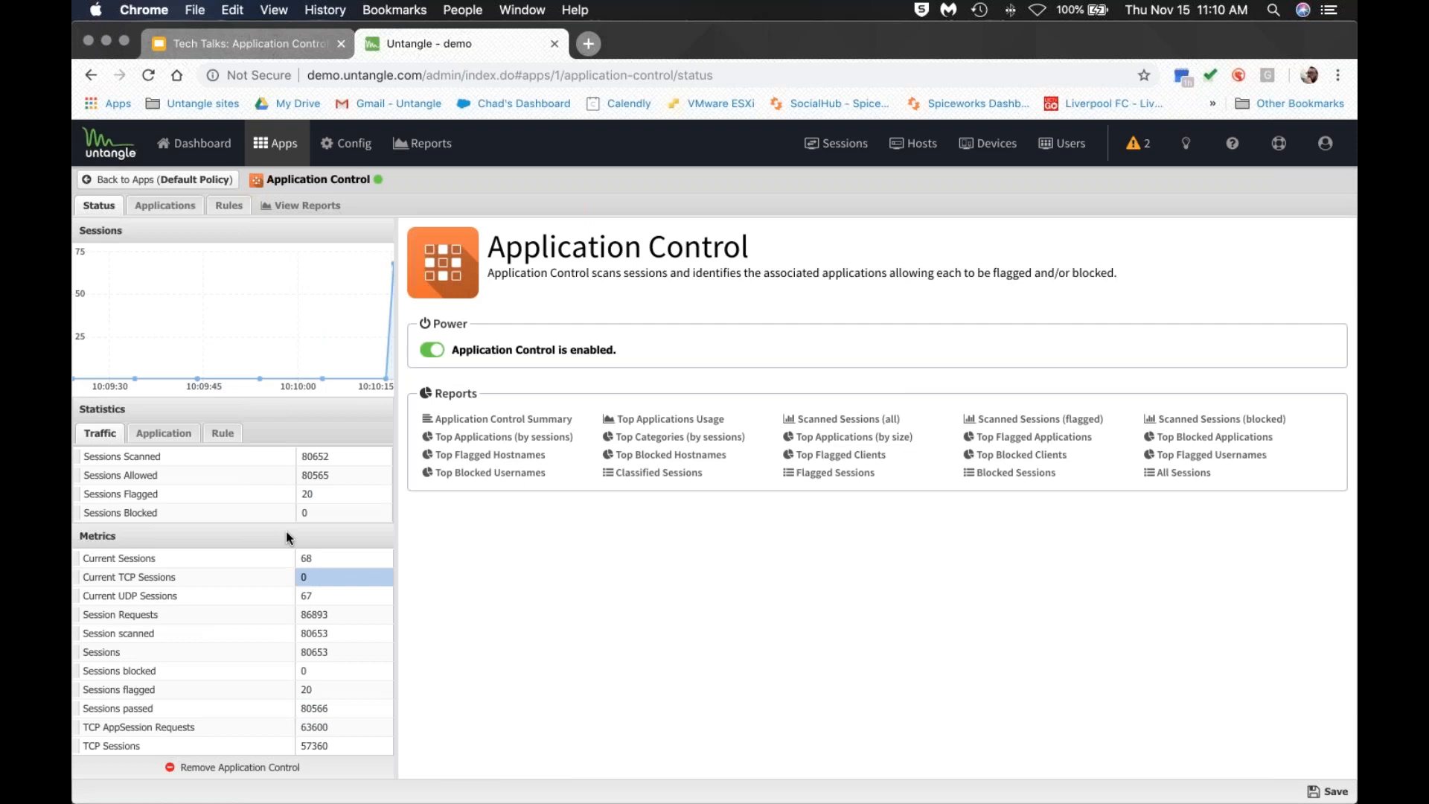
Review the Application statistics (1971 known applications) and Rule statistics, then show the Applications table.
{"action": "left_click", "coordinate": [164, 434]}
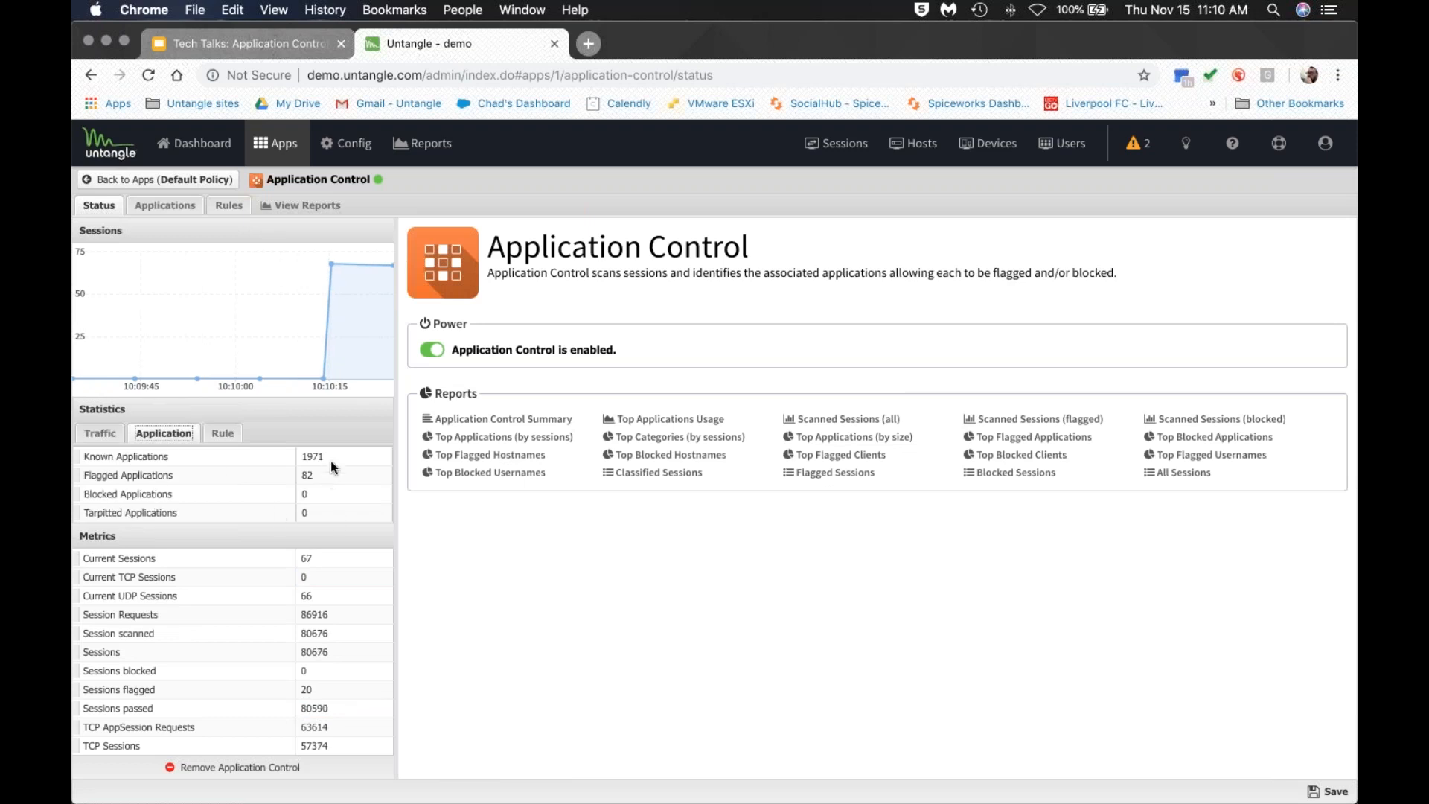
{"action": "left_click", "coordinate": [300, 458]}
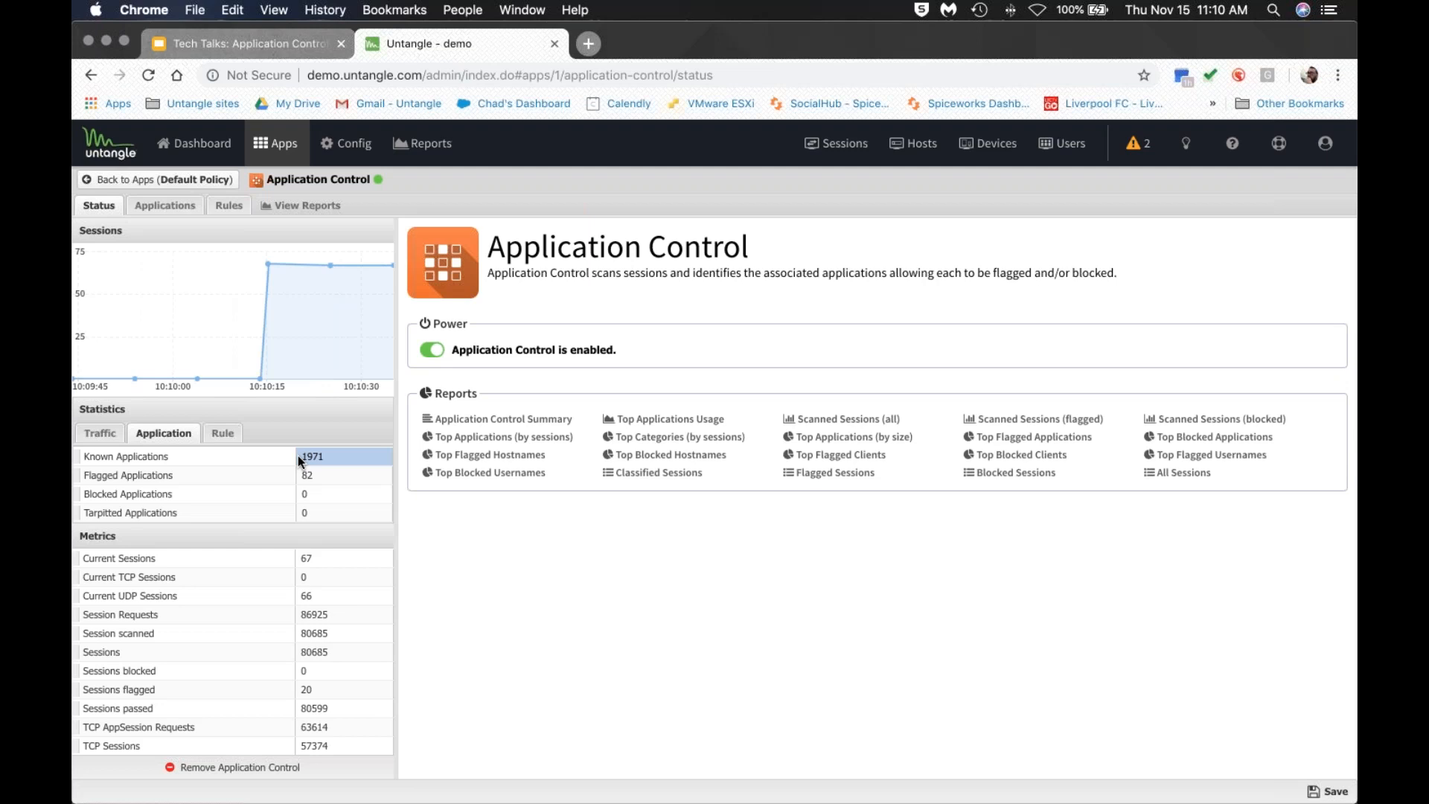
{"action": "left_click", "coordinate": [222, 435]}
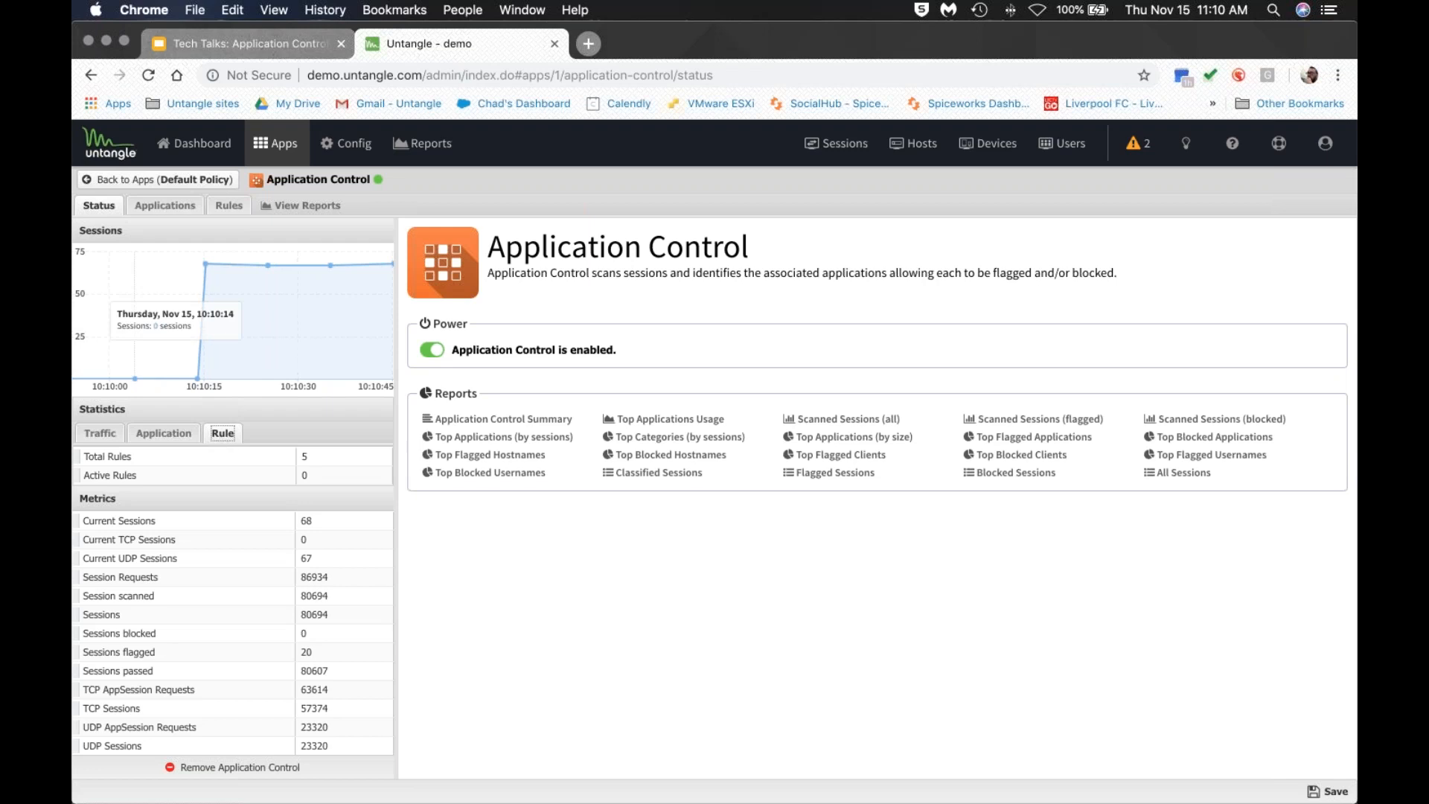
{"action": "left_click", "coordinate": [164, 211]}
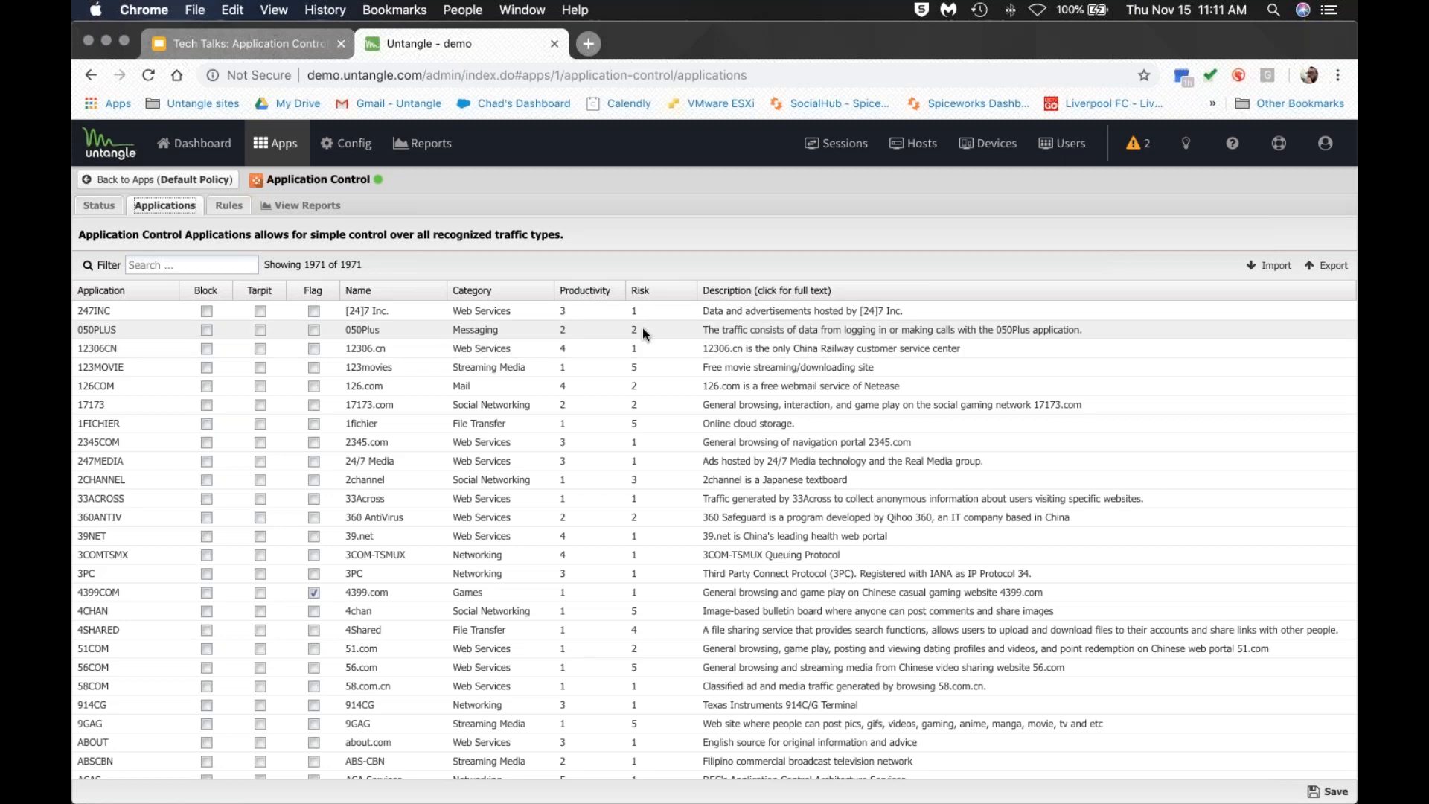
Sort by productivity and point out Streaming Media, Social Networking, Games and File Transfer categories.
{"action": "left_click", "coordinate": [865, 329]}
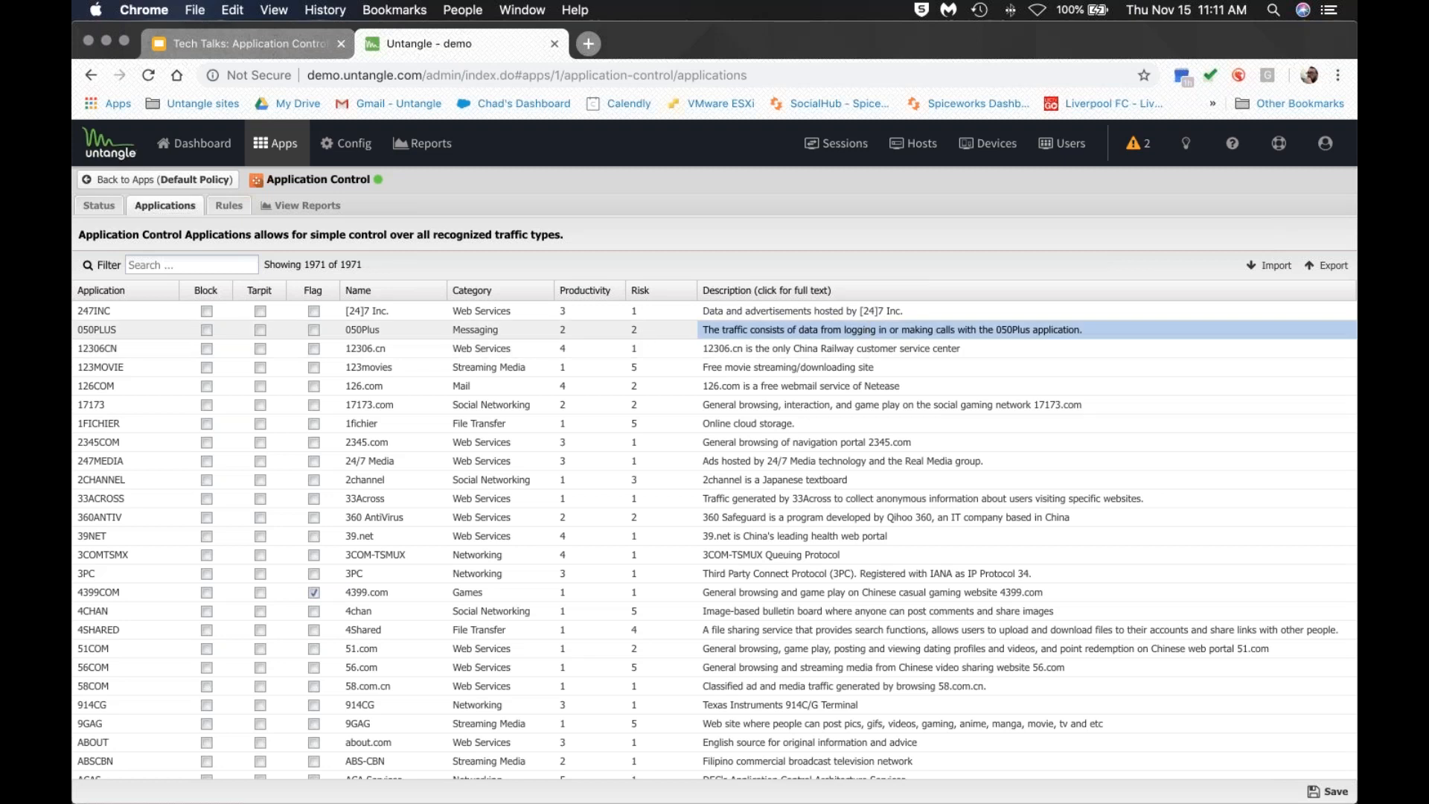
{"action": "left_click", "coordinate": [597, 291]}
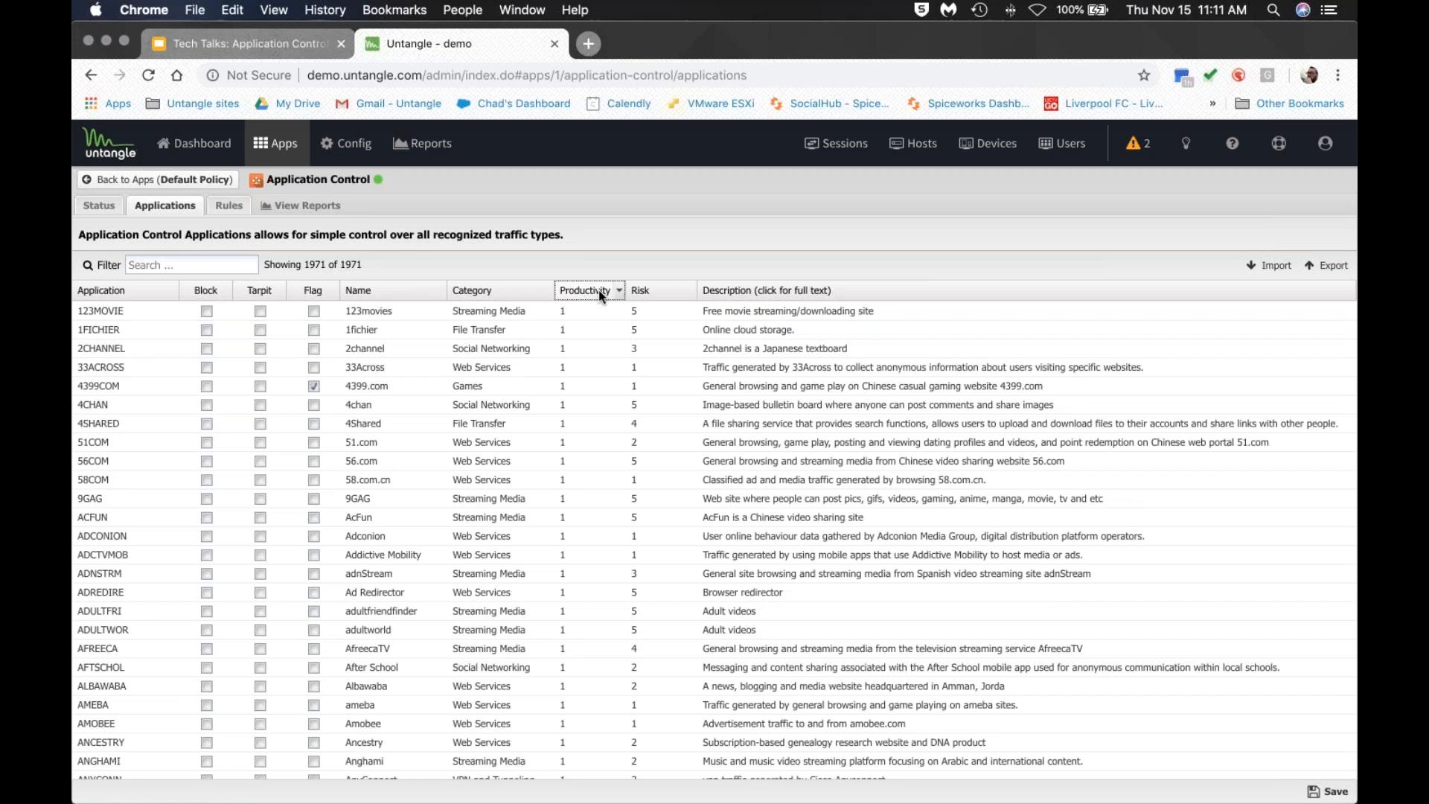
{"action": "left_click", "coordinate": [522, 310]}
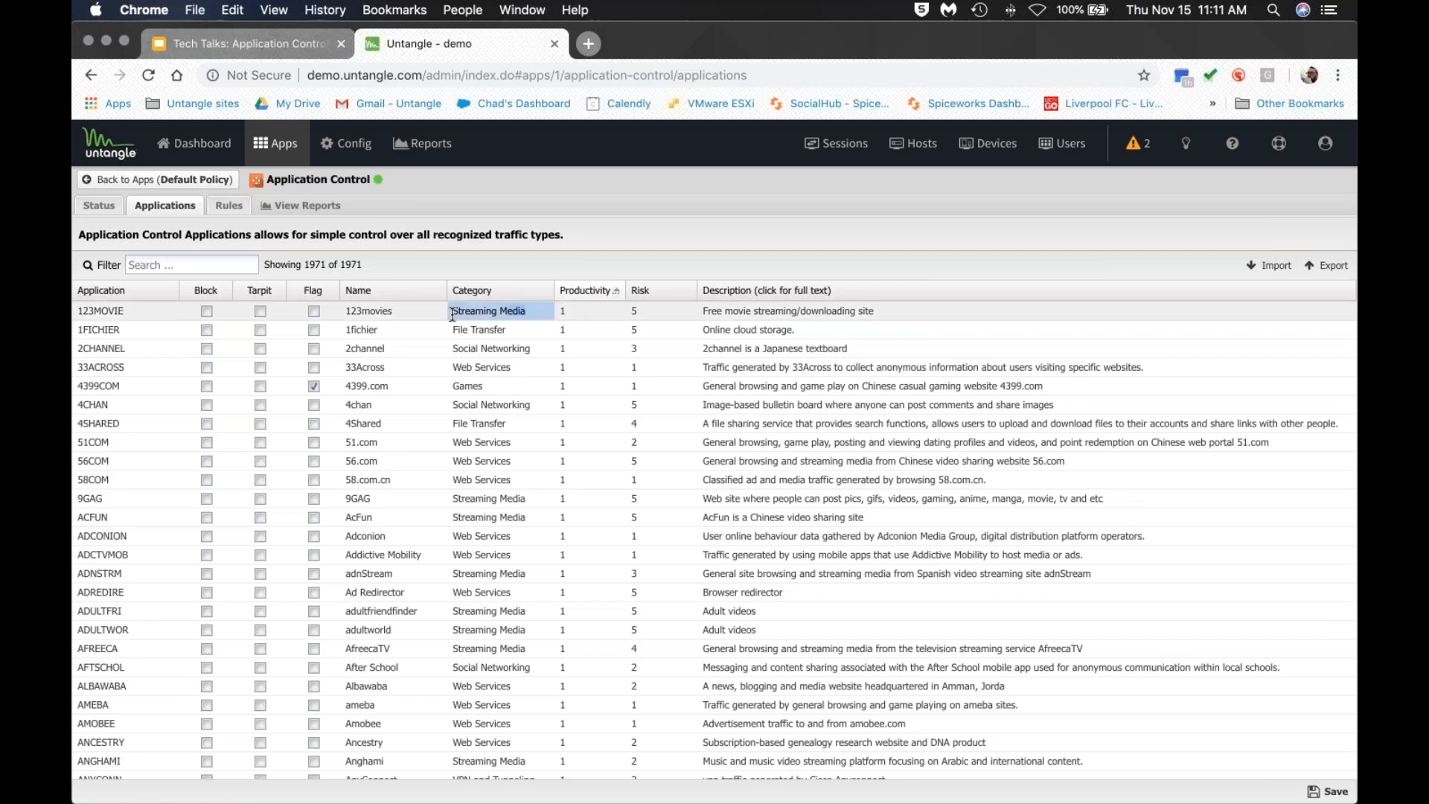
{"action": "left_click", "coordinate": [495, 348]}
{"action": "left_click", "coordinate": [470, 386]}
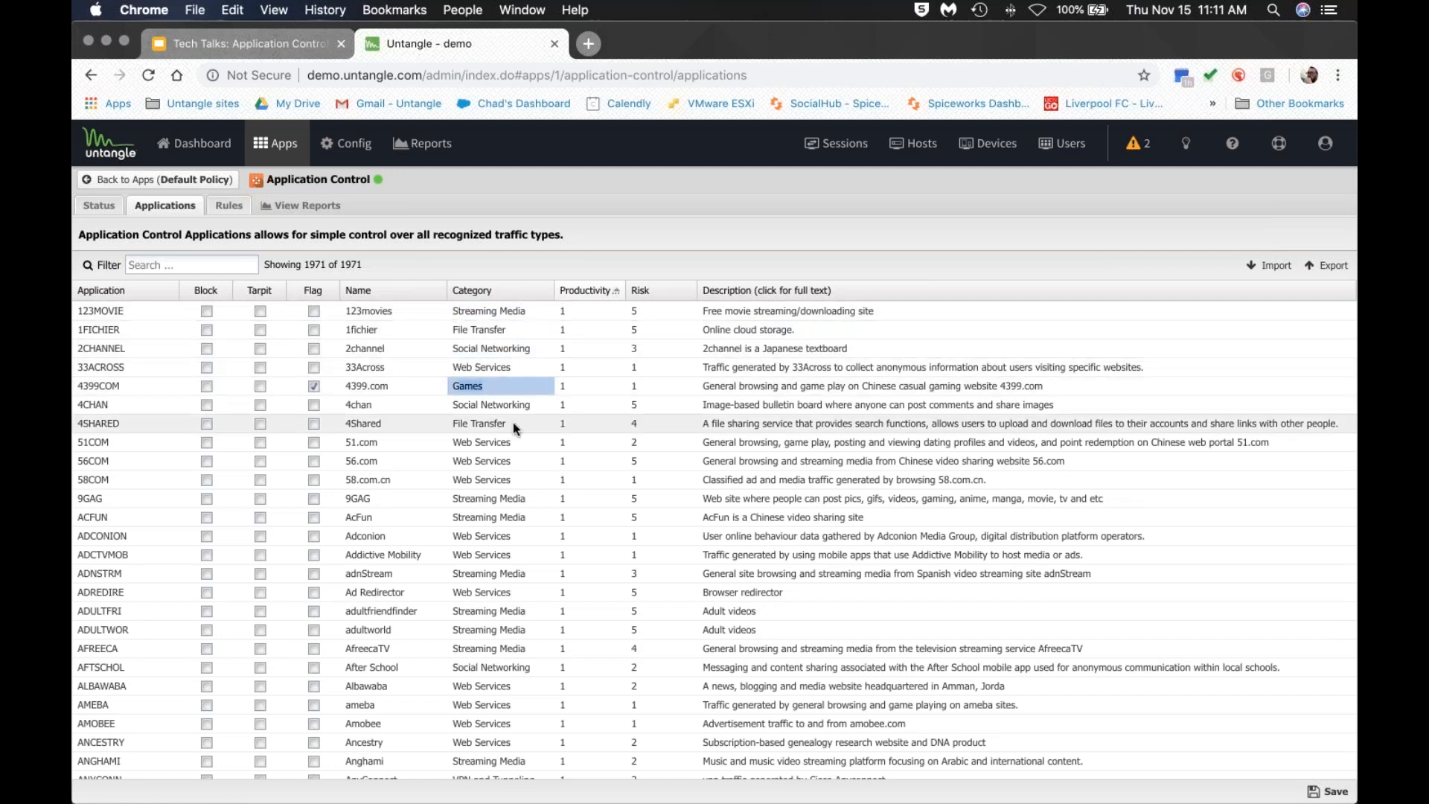
{"action": "left_click", "coordinate": [460, 420]}
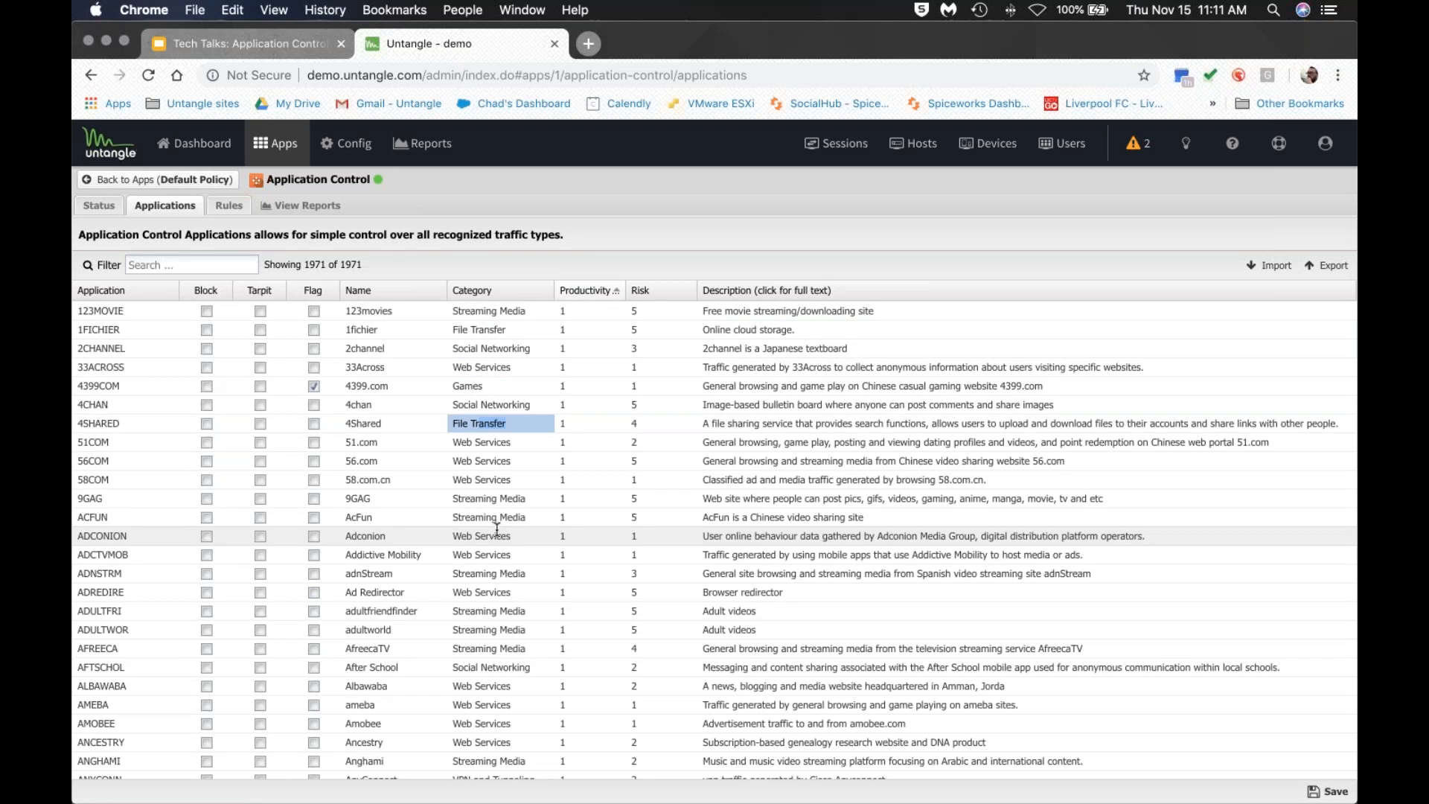
Compare category and productivity orderings, then sort alphabetically by application, starting with 050PLUS.
{"action": "left_click", "coordinate": [530, 291]}
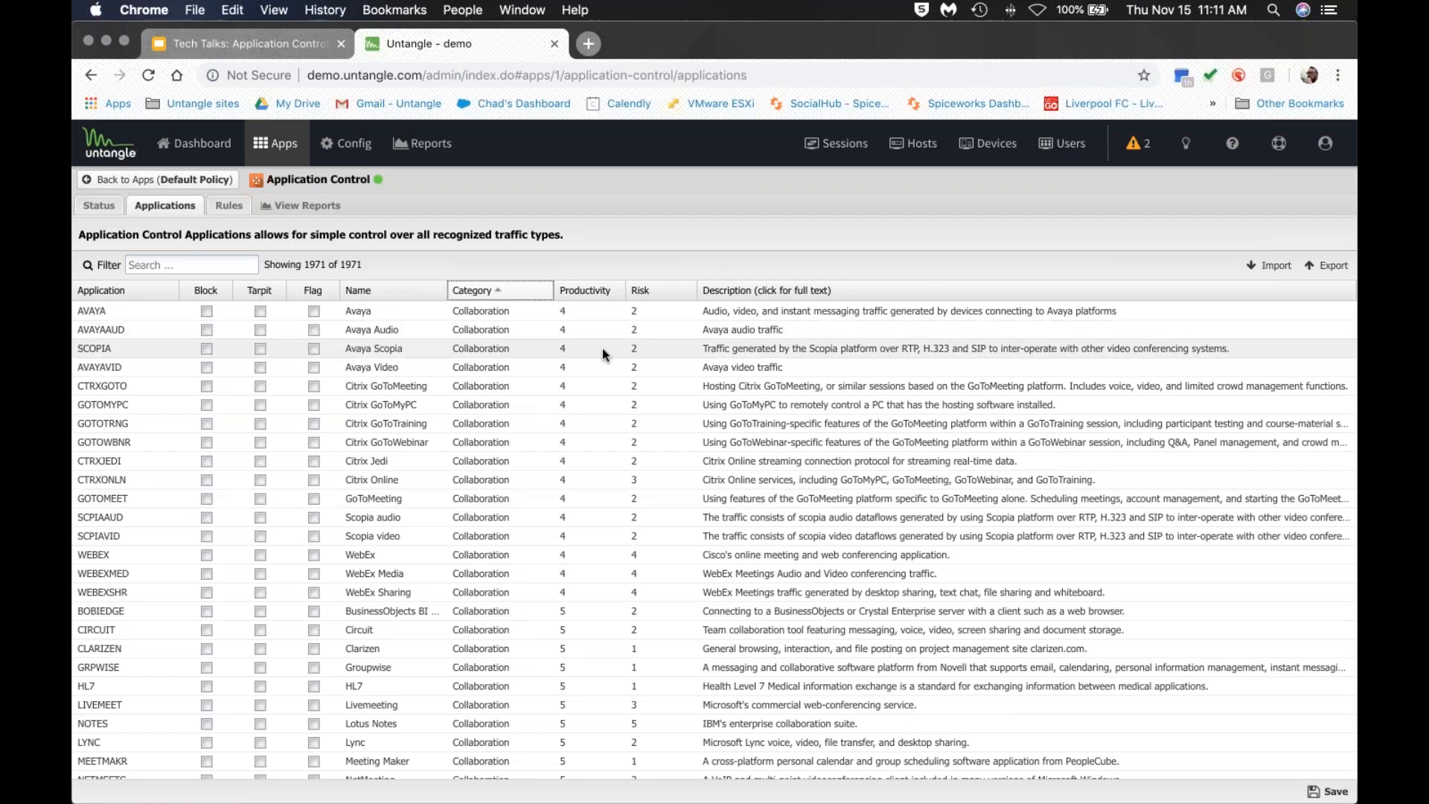
{"action": "scroll", "coordinate": [603, 350], "scroll_direction": "down", "scroll_amount": 2}
{"action": "scroll", "coordinate": [601, 348], "scroll_direction": "down", "scroll_amount": 2}
{"action": "scroll", "coordinate": [602, 322], "scroll_direction": "up", "scroll_amount": 2}
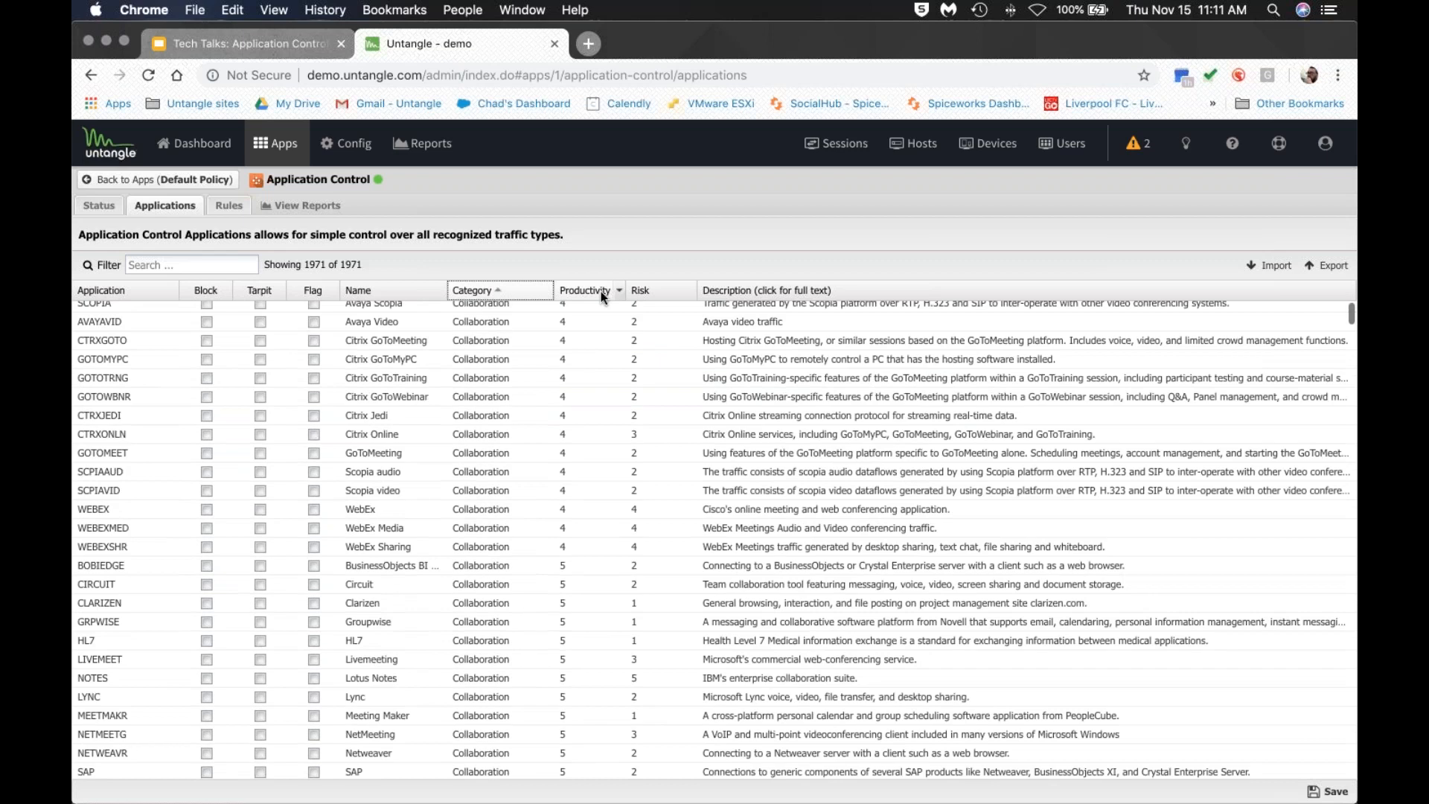
{"action": "left_click", "coordinate": [599, 292]}
{"action": "left_click", "coordinate": [599, 291]}
{"action": "scroll", "coordinate": [602, 324], "scroll_direction": "up", "scroll_amount": 1}
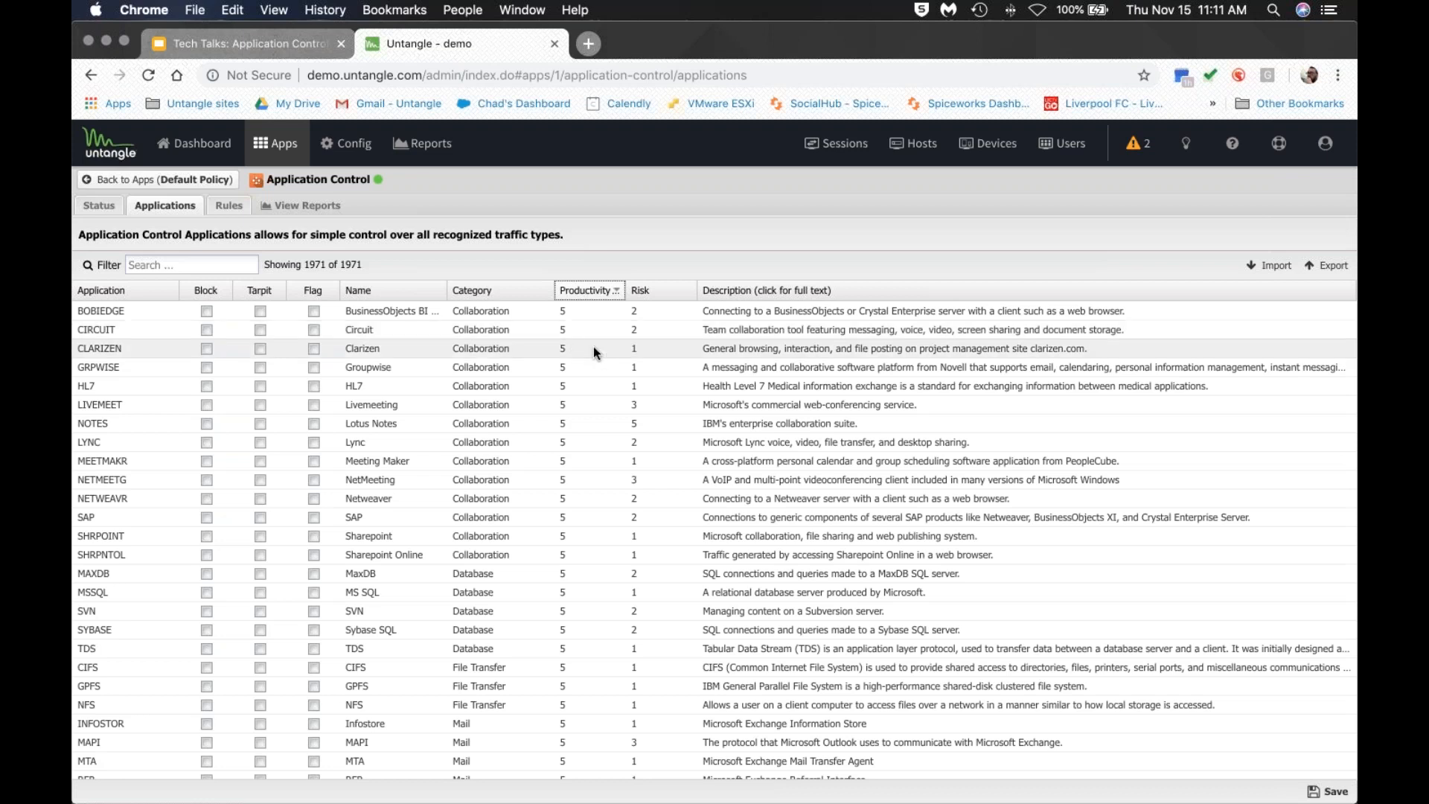
{"action": "left_click", "coordinate": [593, 297]}
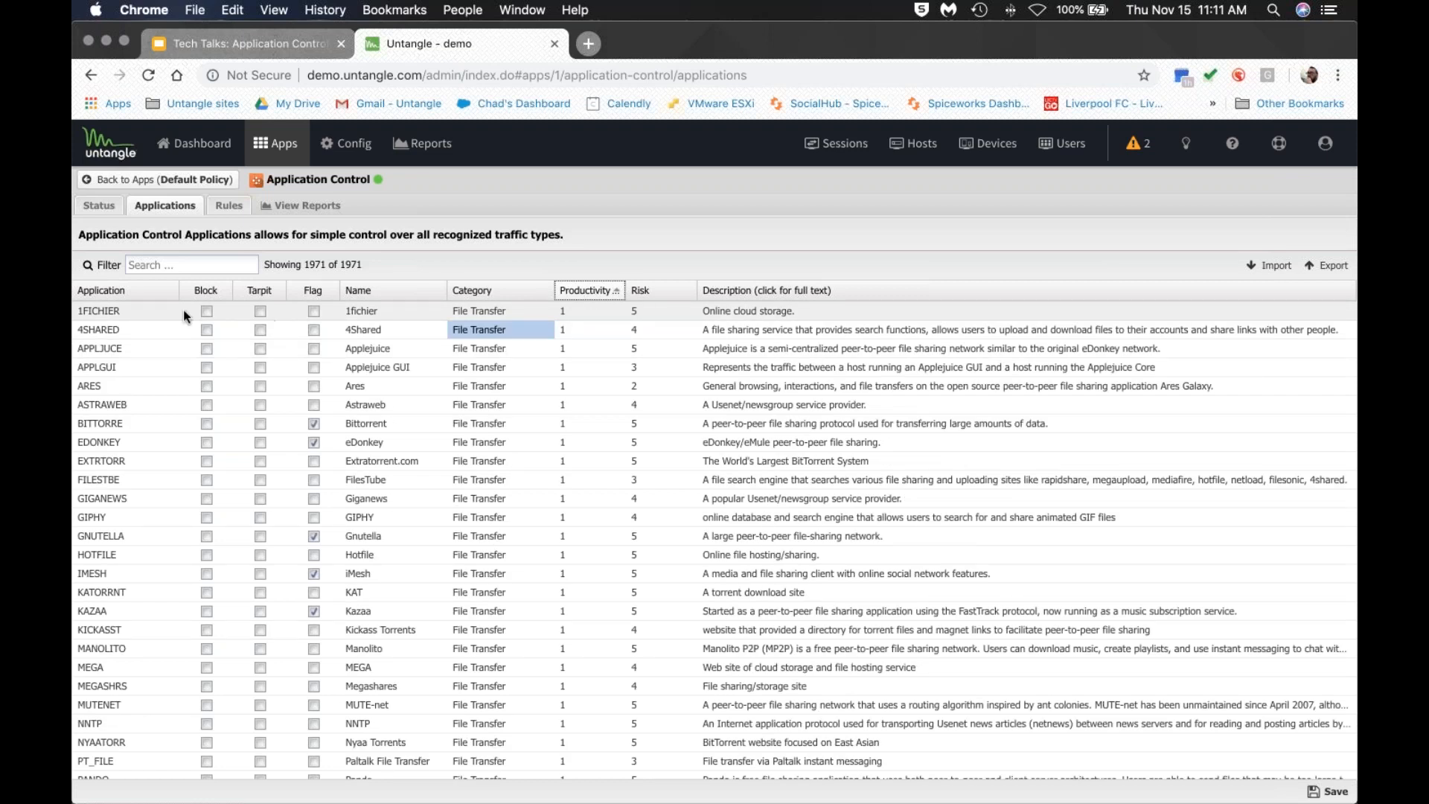
{"action": "left_click", "coordinate": [120, 289]}
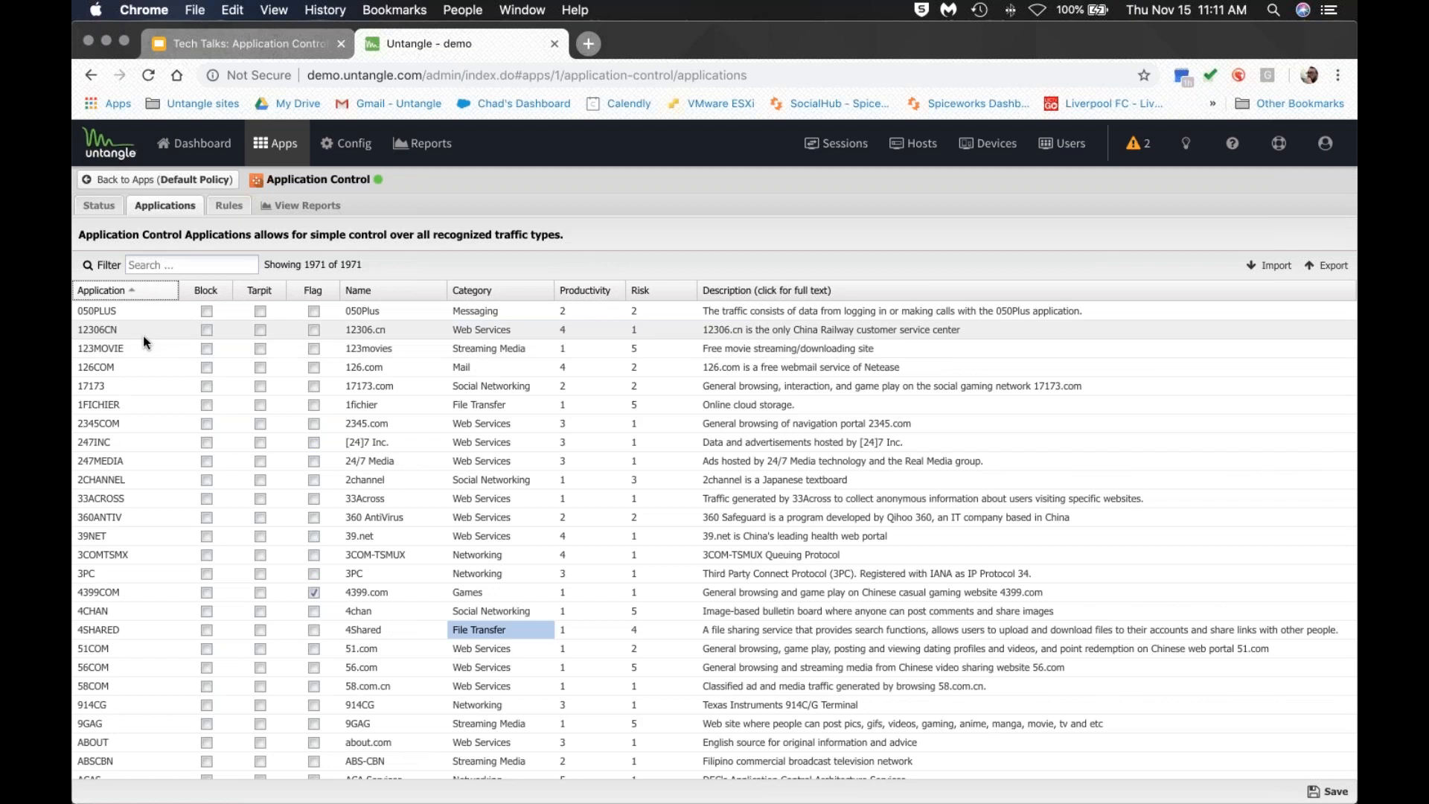
{"action": "left_click", "coordinate": [188, 264]}
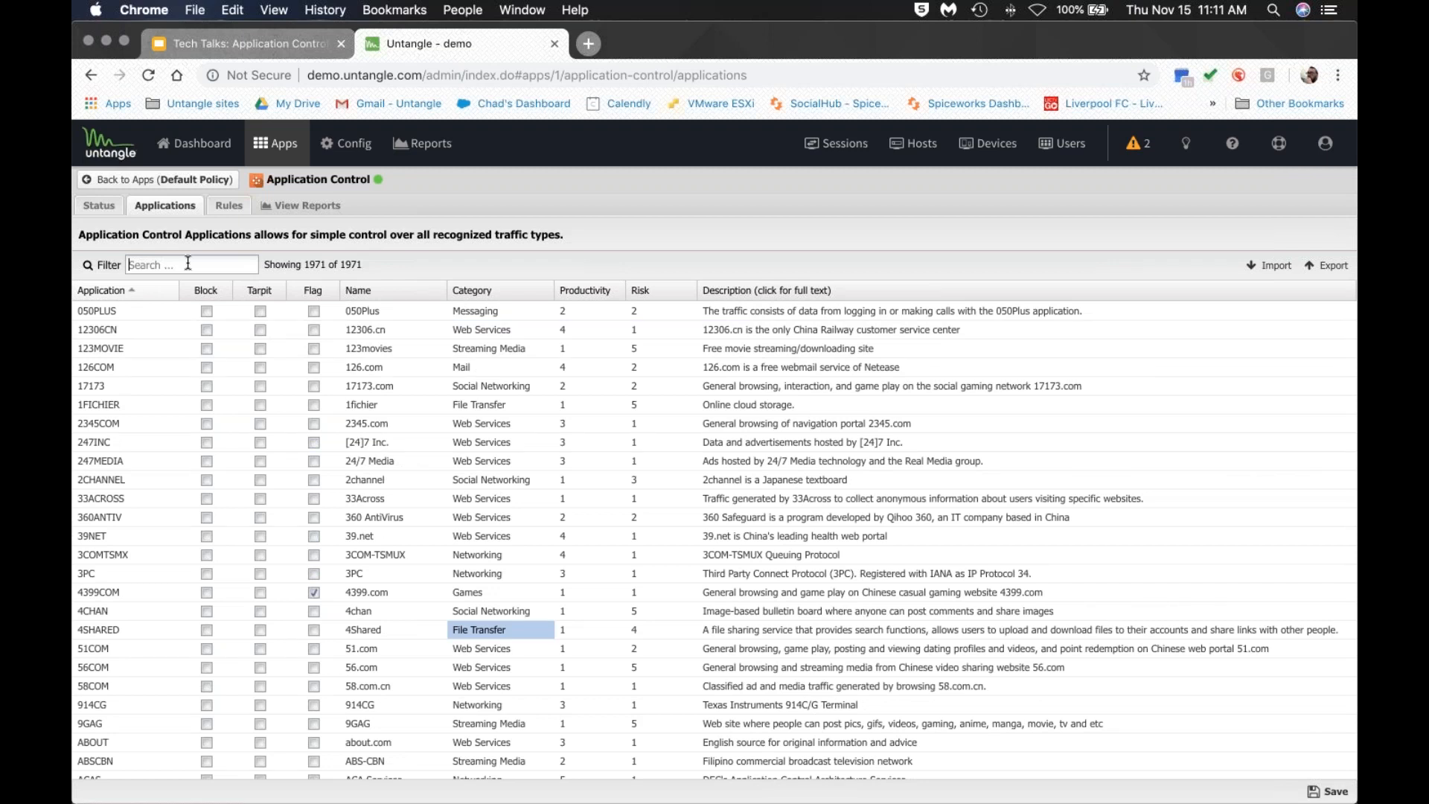
Filter the applications for 'facebo' and set the FACEBOOK entry to Flag instead of Block.
{"action": "left_click", "coordinate": [187, 264]}
{"action": "type", "text": "facb"}
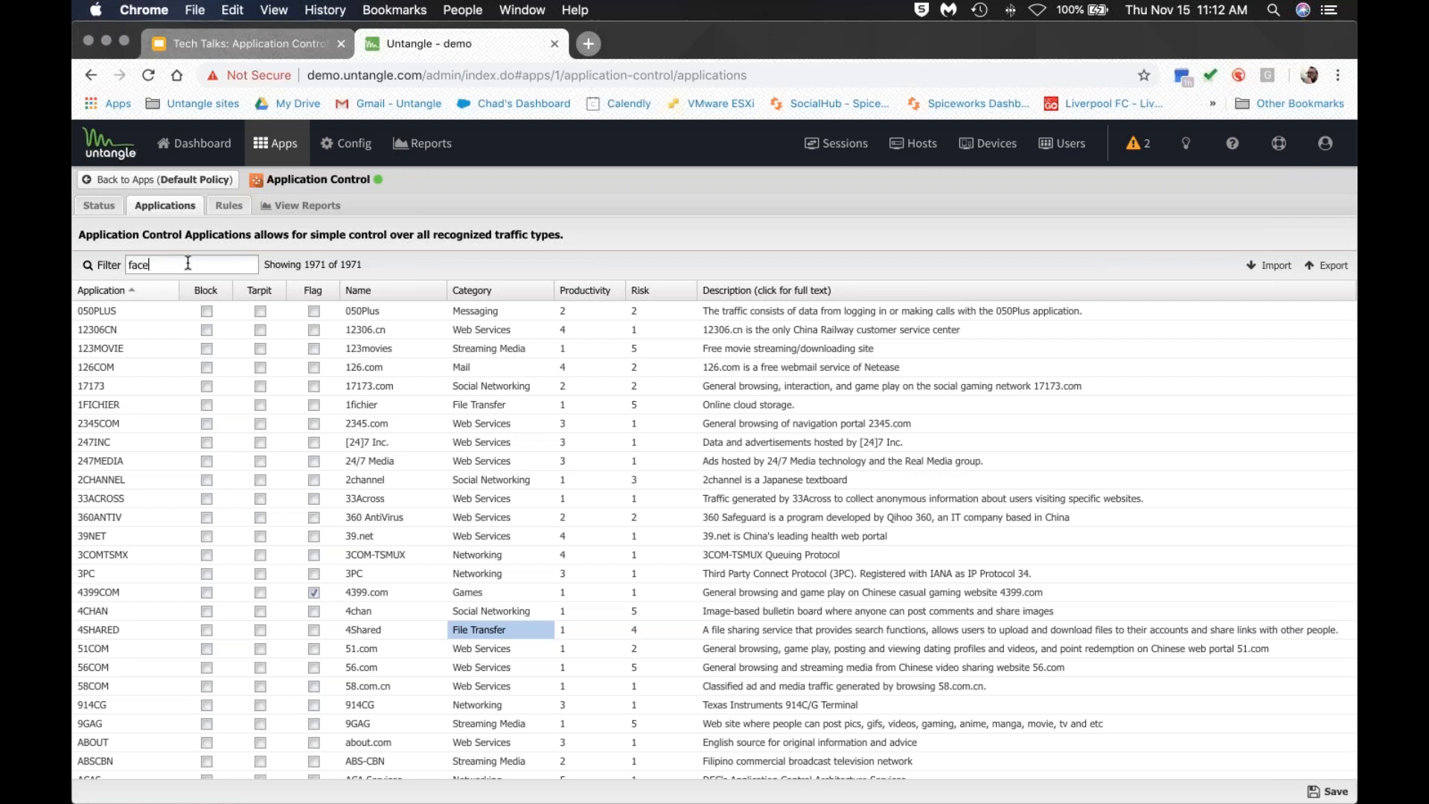
{"action": "type", "text": "bo"}
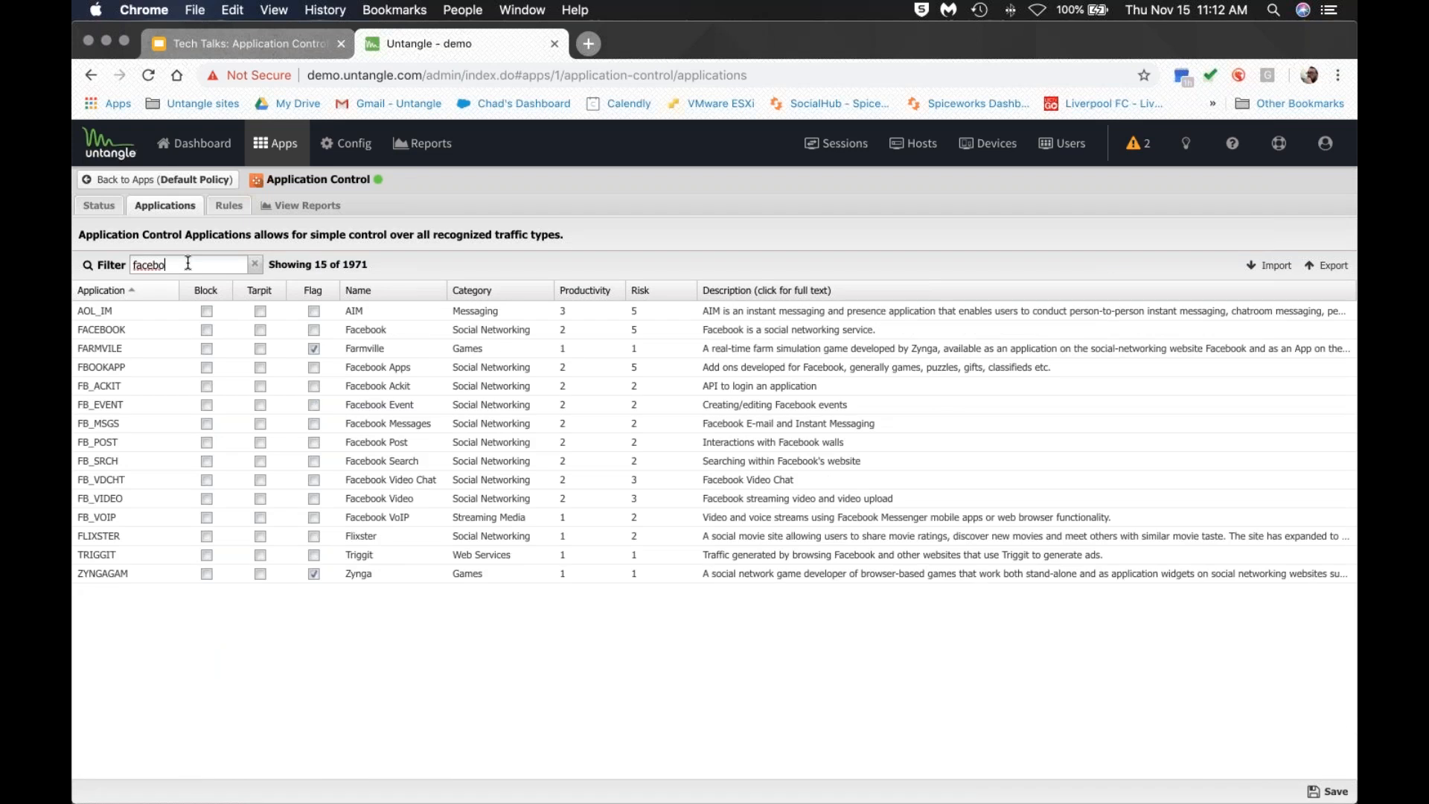
{"action": "left_click", "coordinate": [144, 330]}
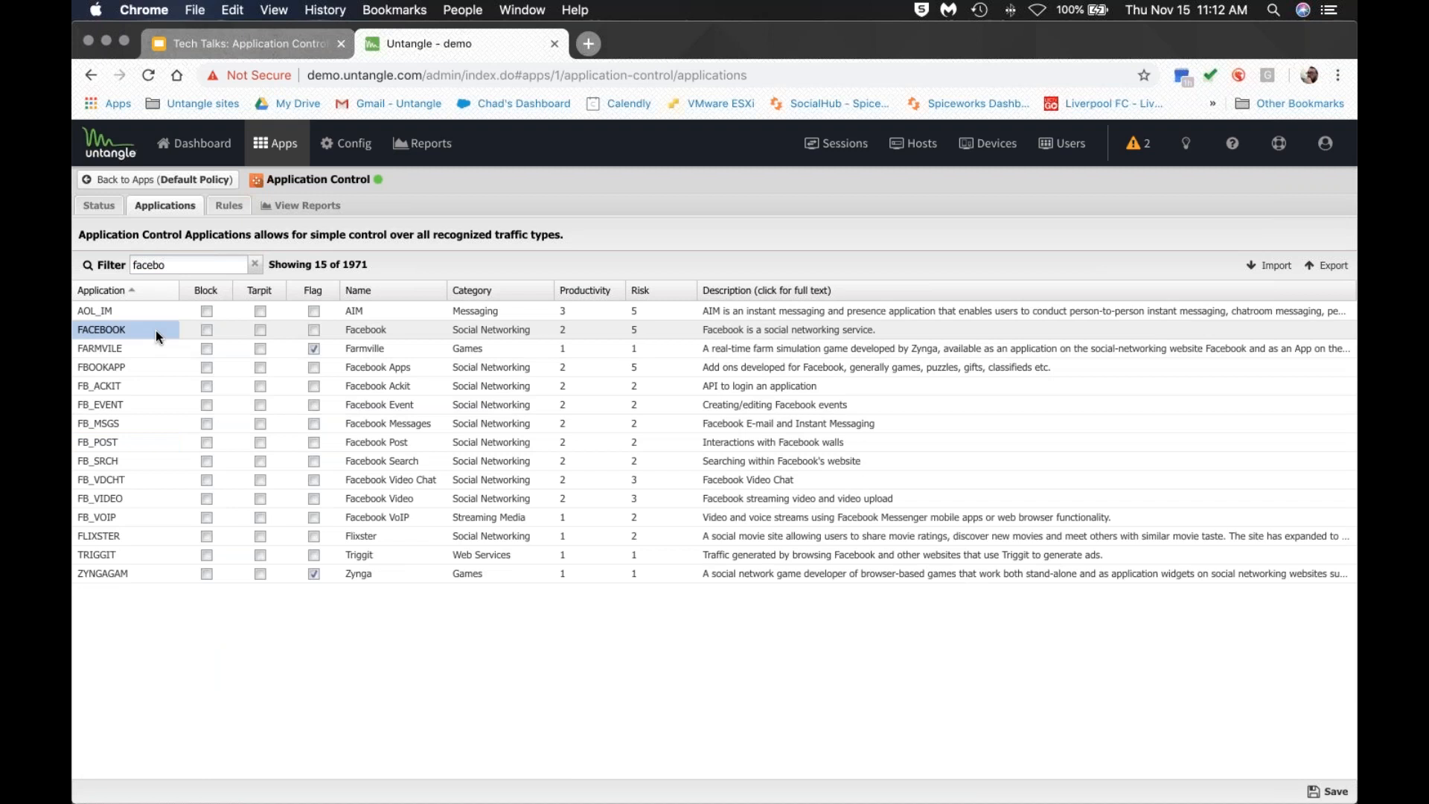
{"action": "left_click", "coordinate": [206, 330]}
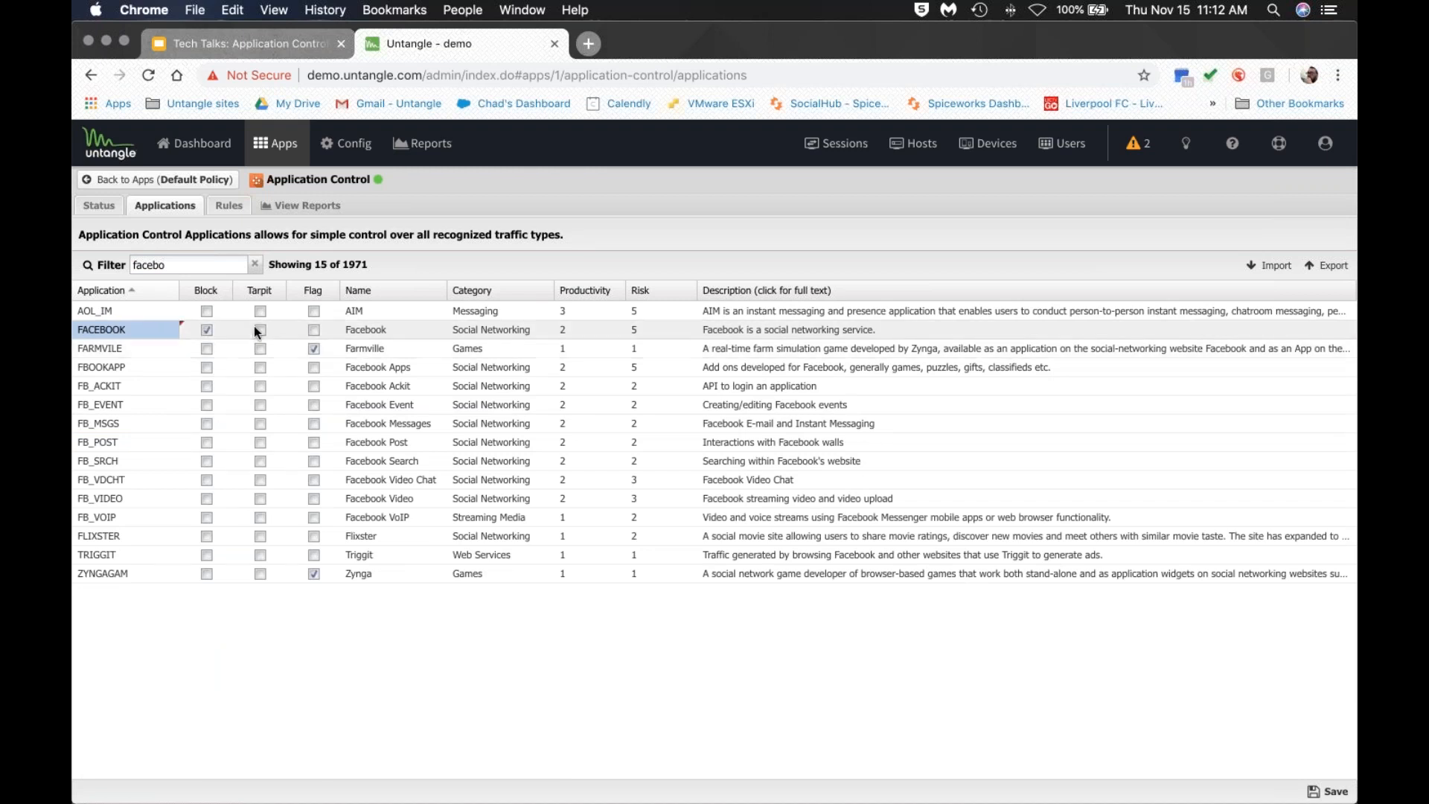
{"action": "left_click", "coordinate": [314, 330]}
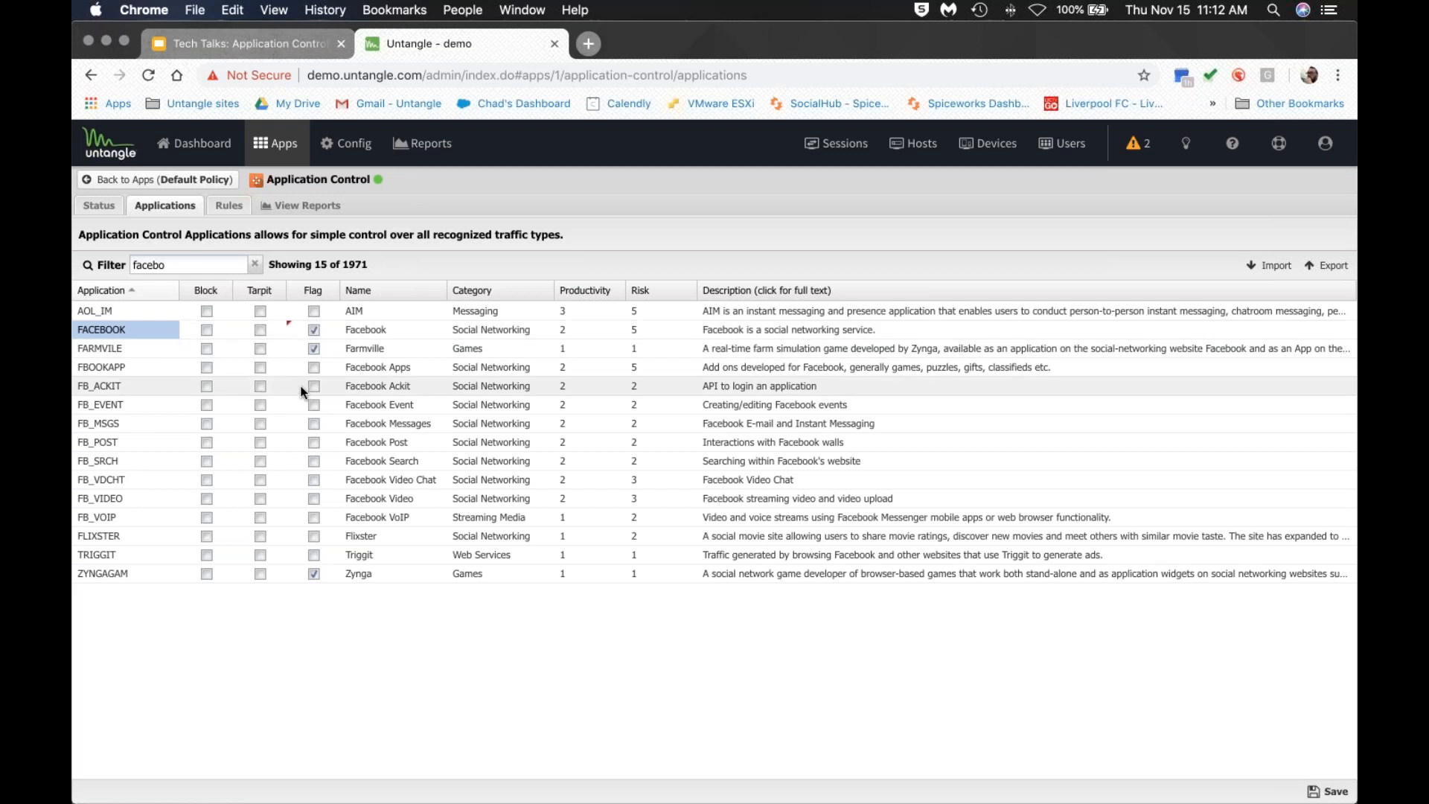
Tick Tarpit on the nine FB_ sub-applications, then clear the filter to list all 1971.
{"action": "left_click", "coordinate": [259, 368]}
{"action": "left_click", "coordinate": [260, 386]}
{"action": "left_click", "coordinate": [260, 405]}
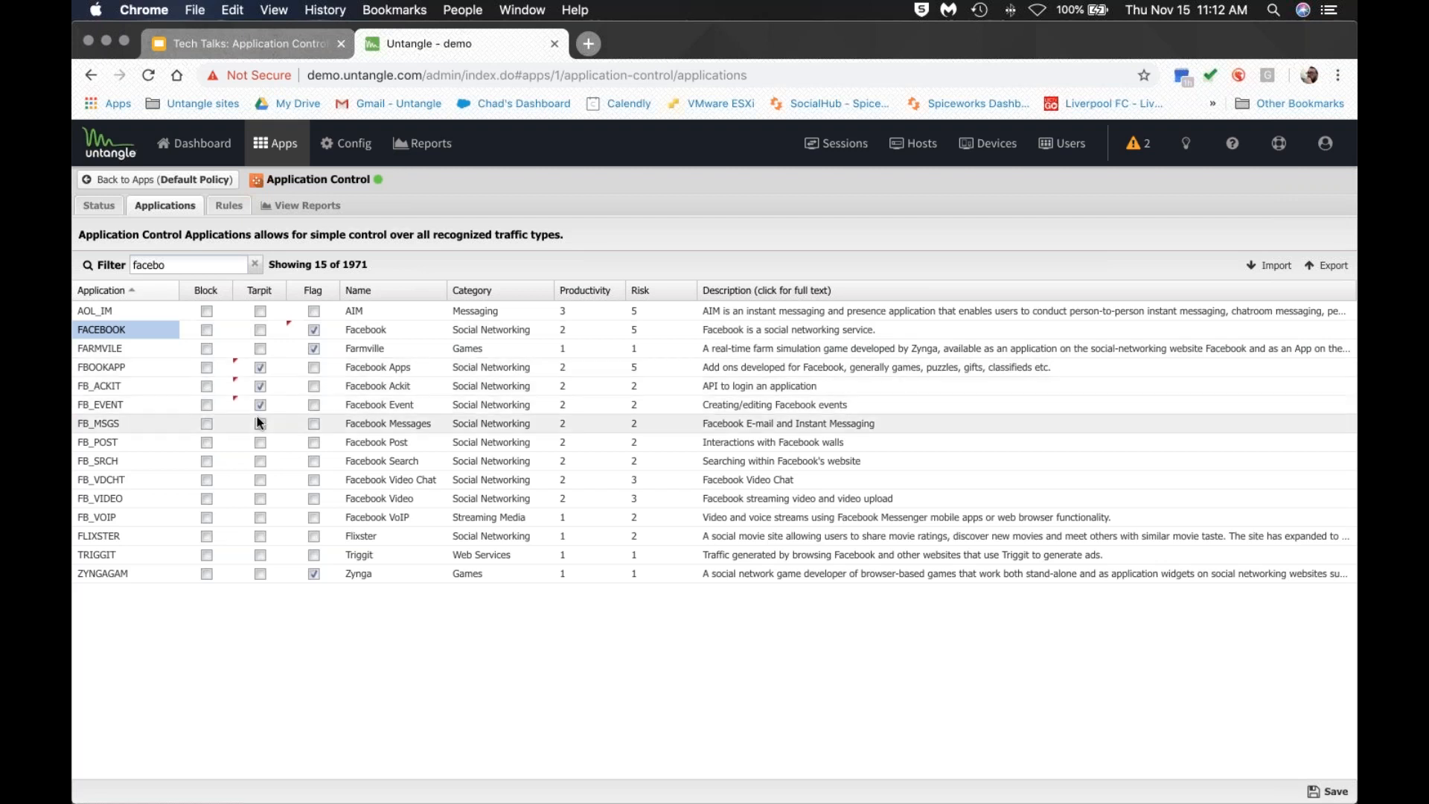
{"action": "left_click", "coordinate": [260, 424]}
{"action": "left_click", "coordinate": [259, 442]}
{"action": "left_click", "coordinate": [260, 460]}
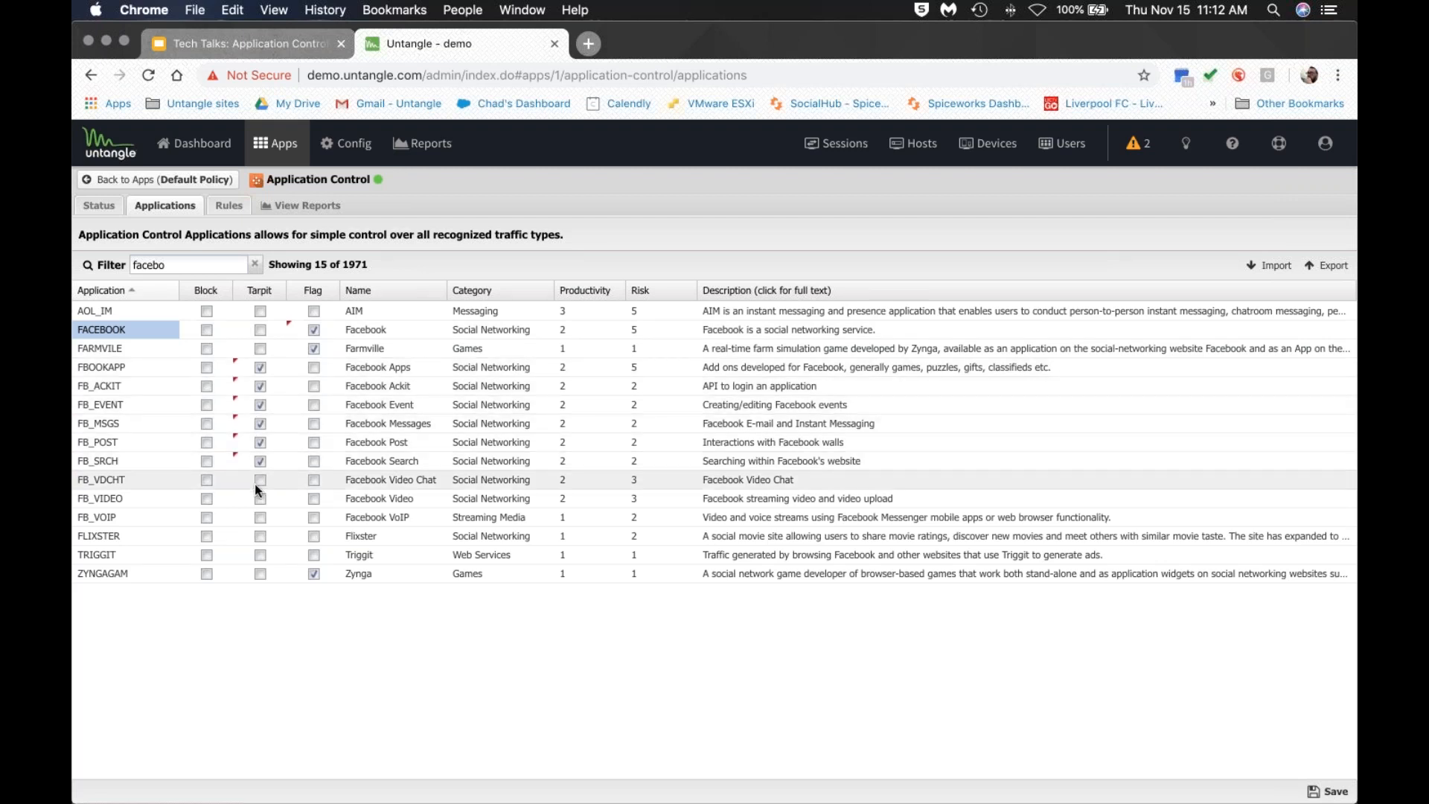
{"action": "left_click", "coordinate": [259, 480]}
{"action": "left_click", "coordinate": [260, 499]}
{"action": "left_click", "coordinate": [261, 517]}
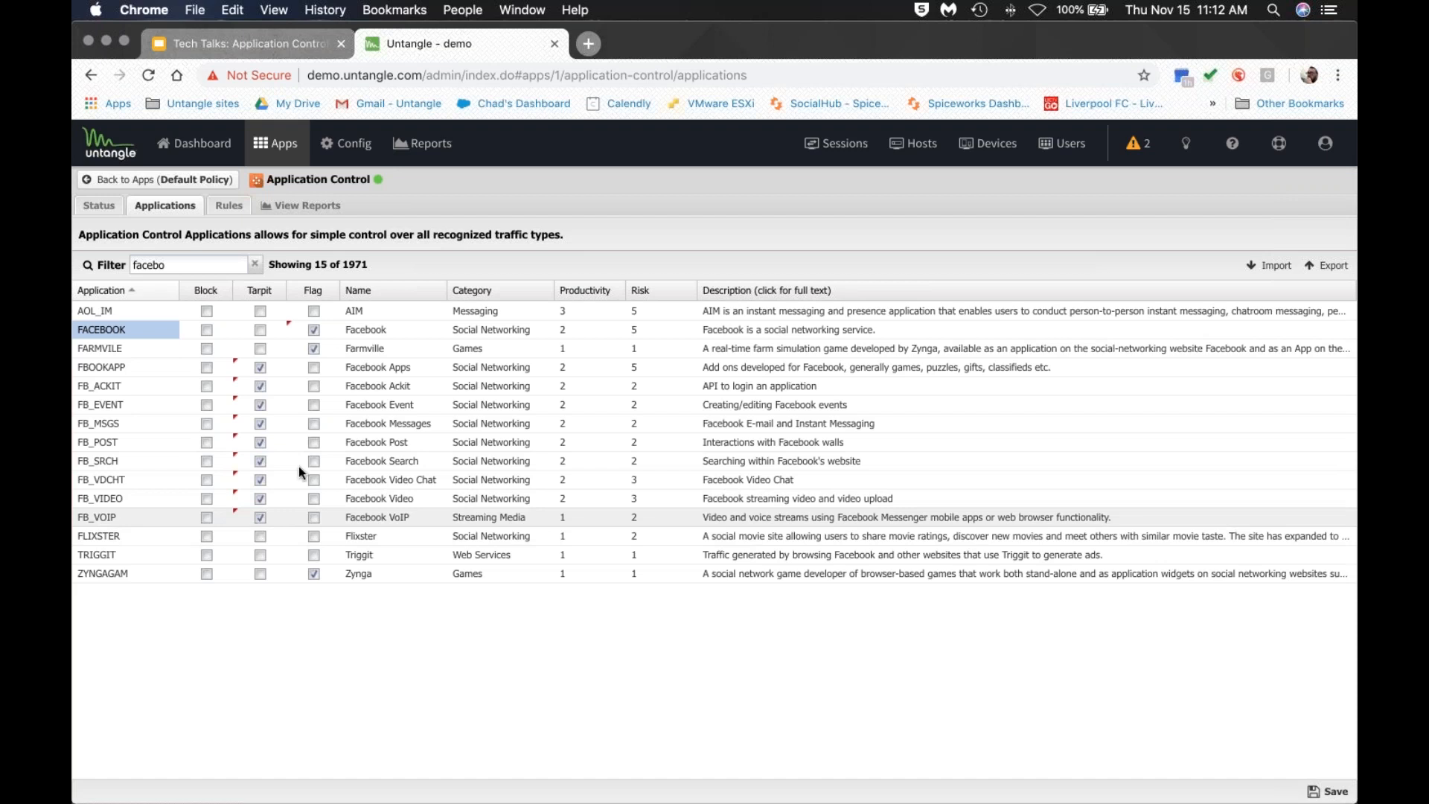
{"action": "left_click", "coordinate": [254, 264]}
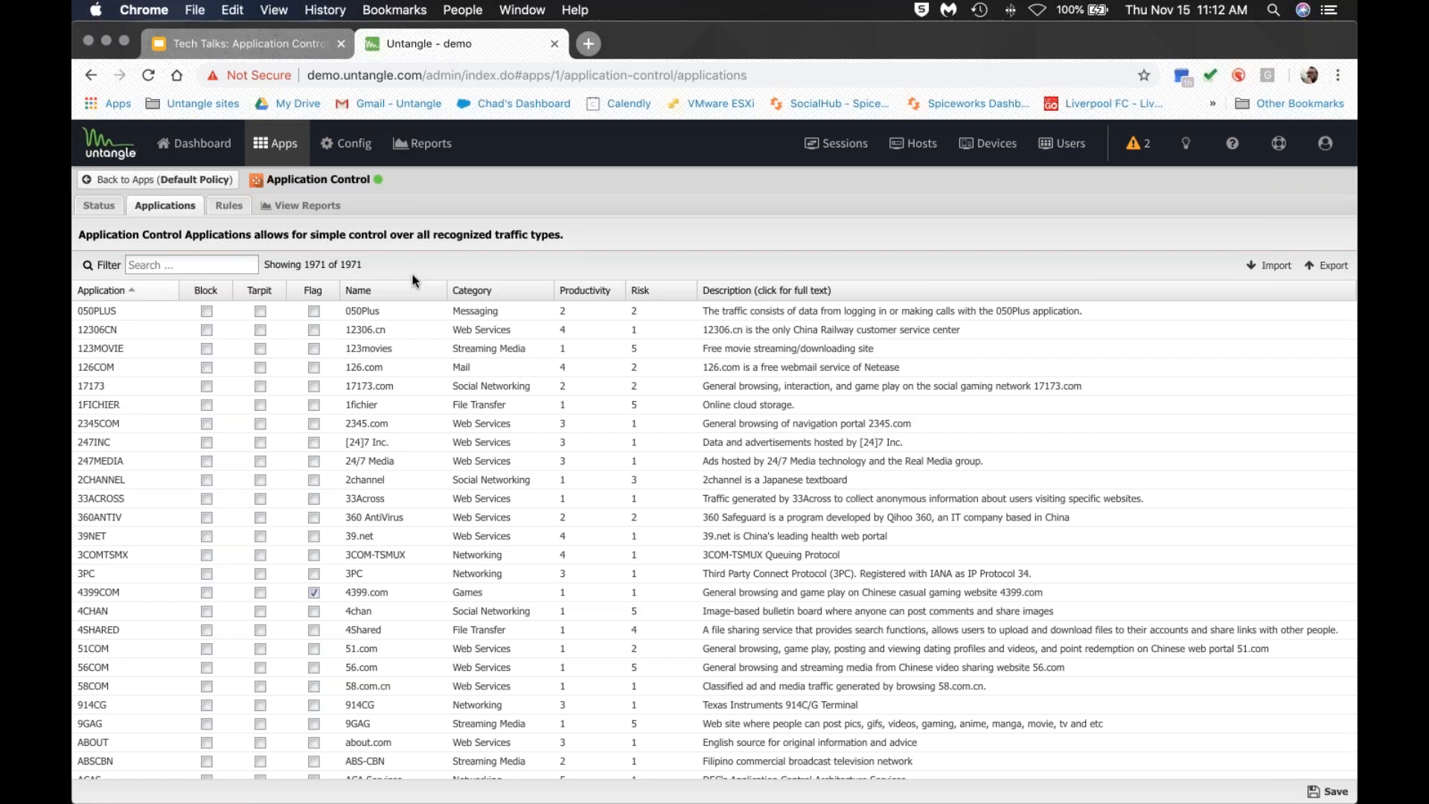
Sort by category, filter for 'proxy', and set ULTRASRF to Tarpit beside the Tor row.
{"action": "left_click", "coordinate": [502, 292]}
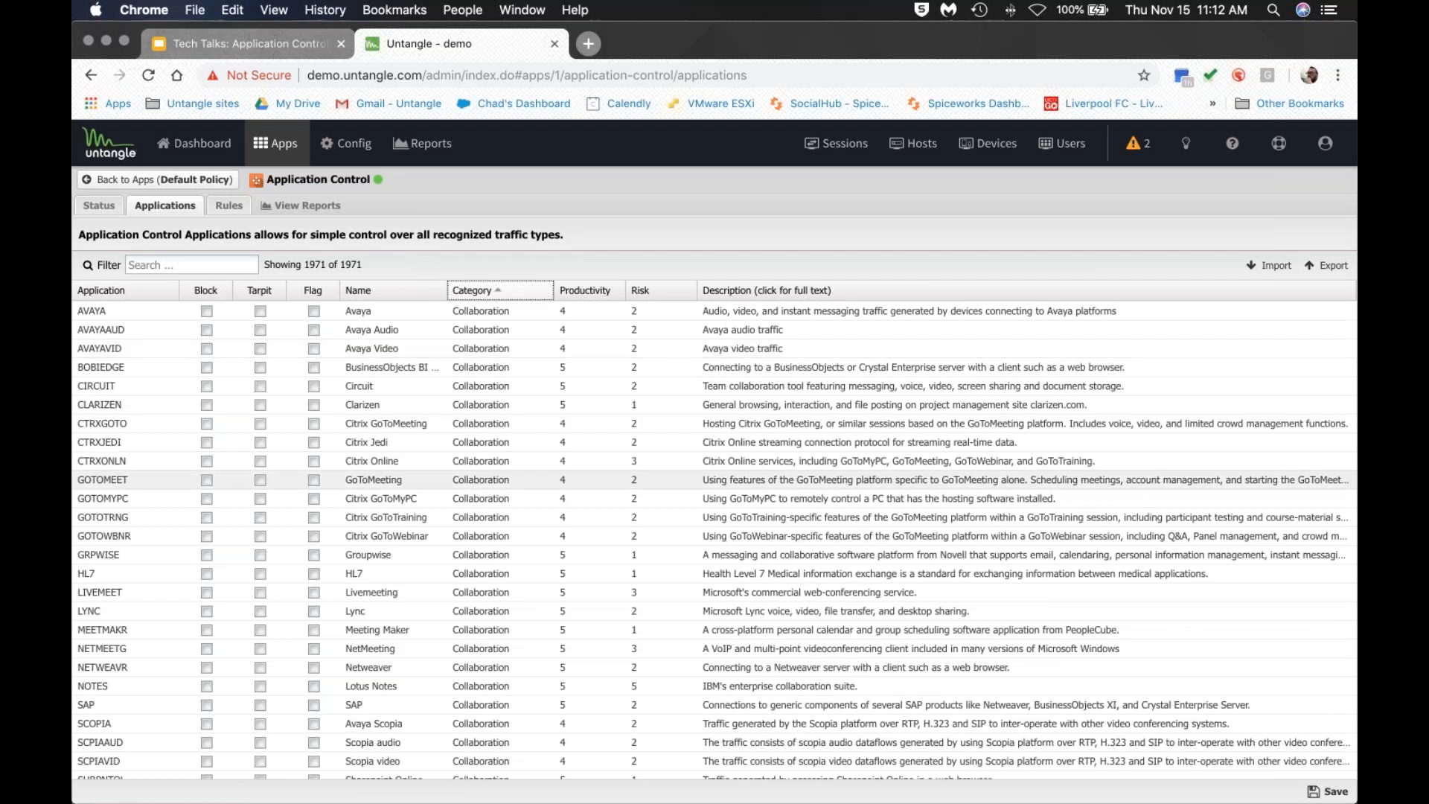
{"action": "left_click", "coordinate": [191, 265]}
{"action": "type", "text": "proxy"}
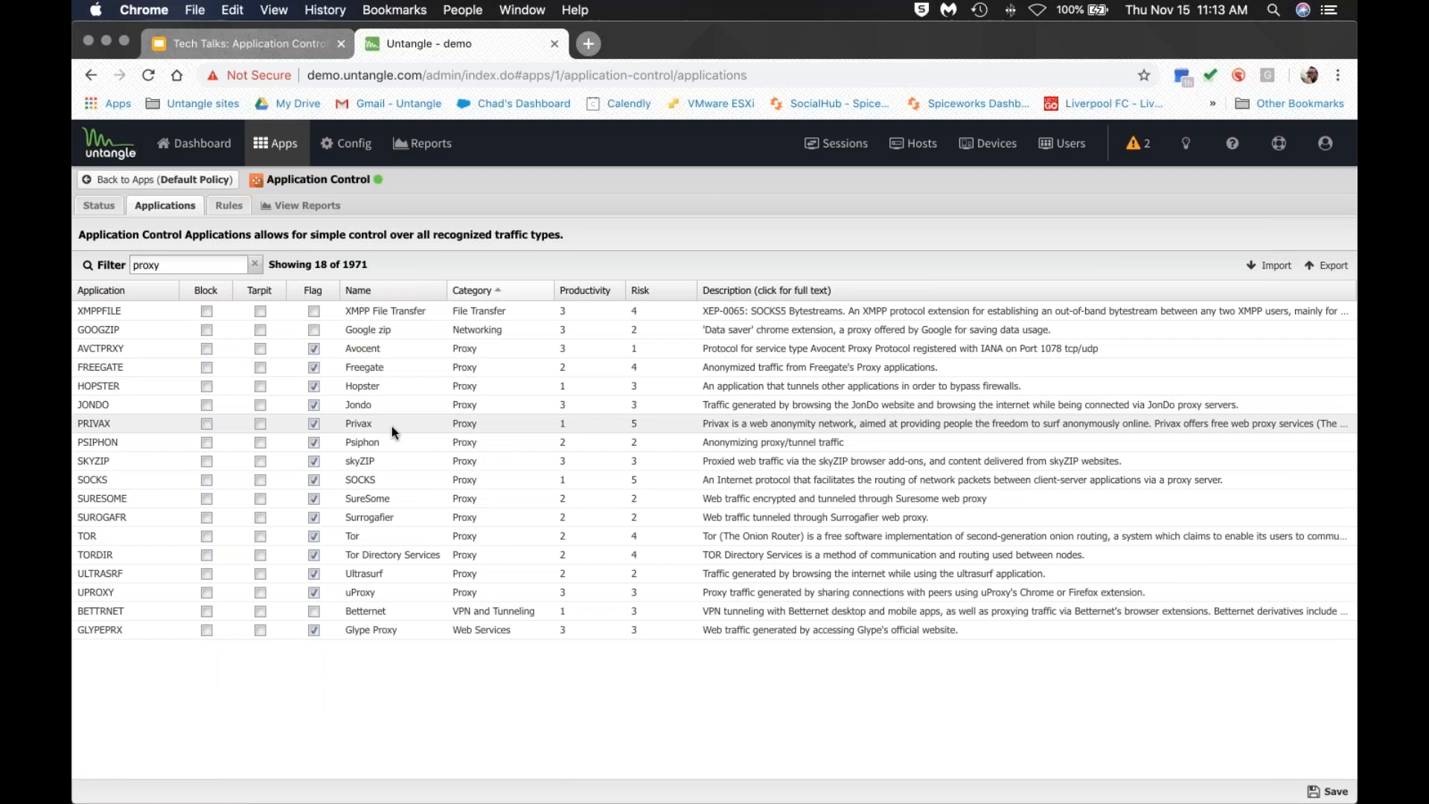
{"action": "left_click", "coordinate": [206, 573]}
{"action": "left_click", "coordinate": [206, 573]}
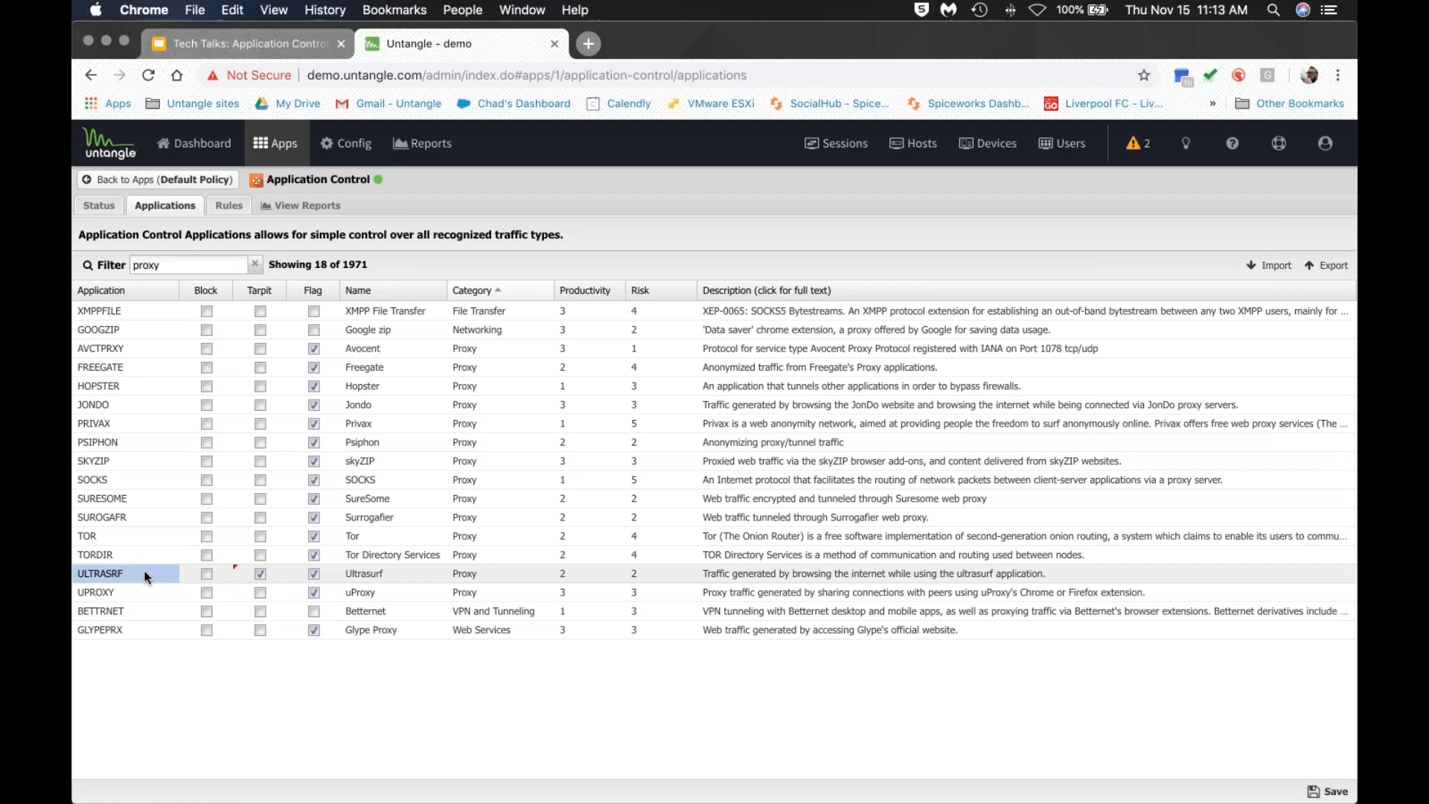
{"action": "left_click", "coordinate": [138, 539]}
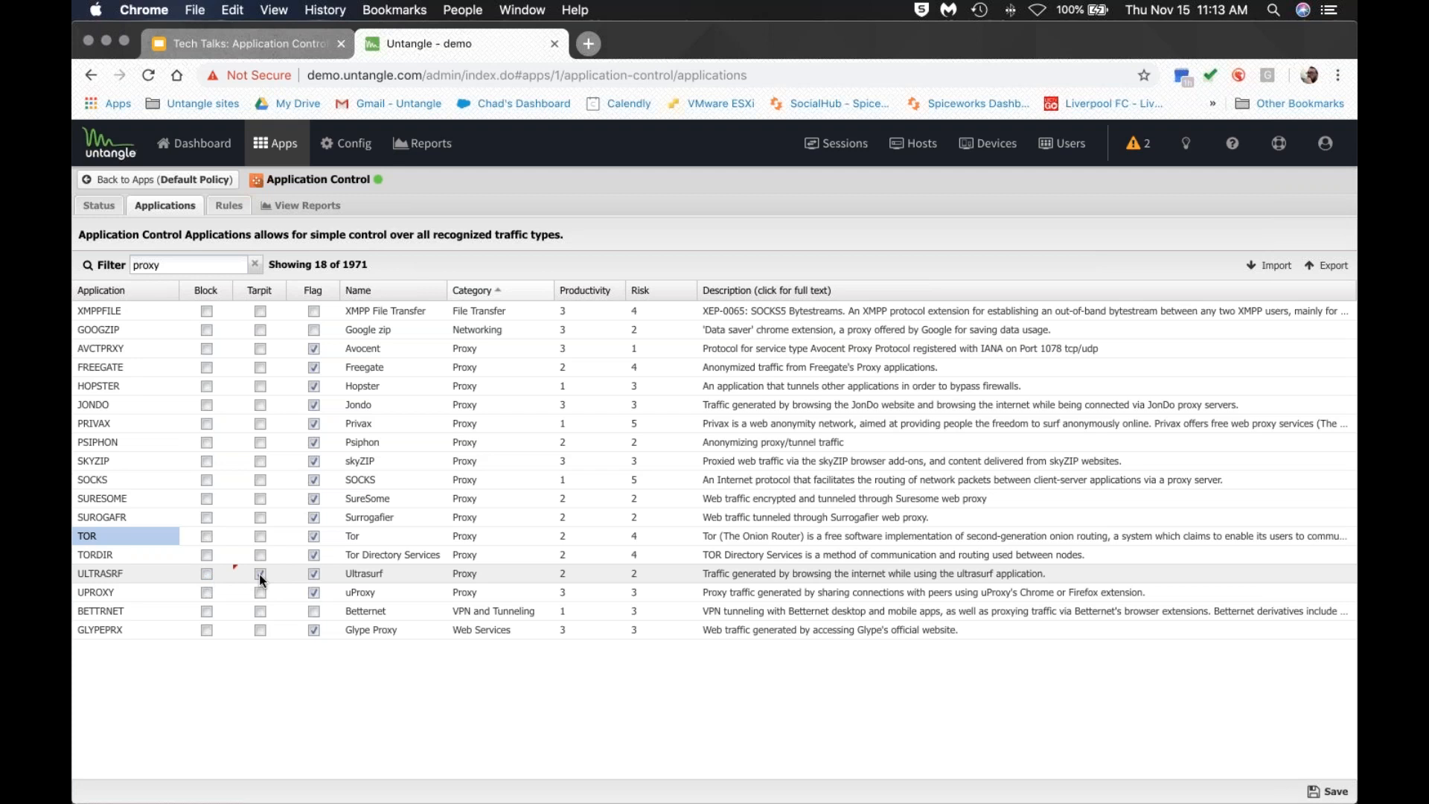
Point out the ULTRASRF and TOR rows, then clear the 'proxy' filter to list all 1971 applications.
{"action": "left_click", "coordinate": [164, 573]}
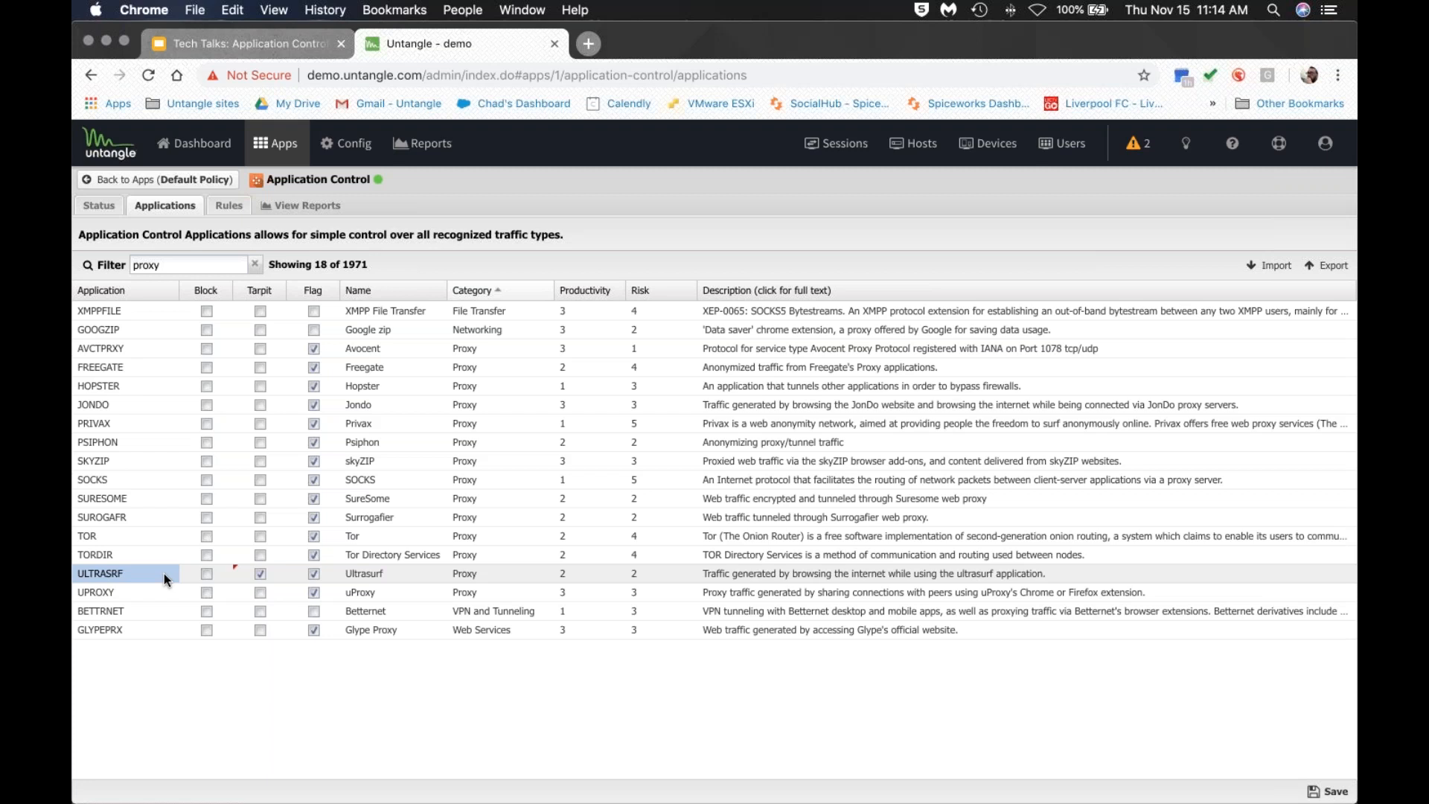
{"action": "left_click", "coordinate": [150, 534]}
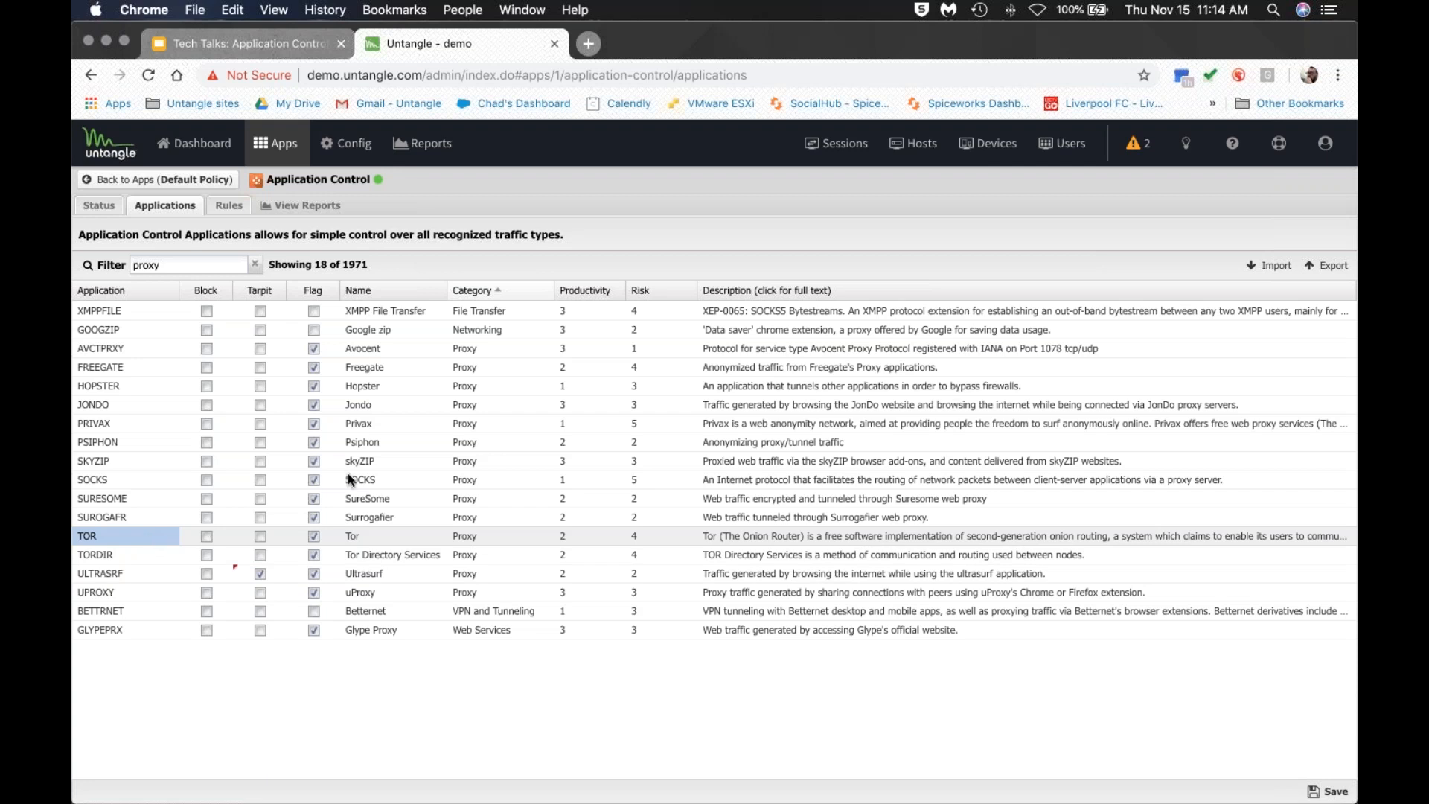
{"action": "left_click", "coordinate": [254, 264]}
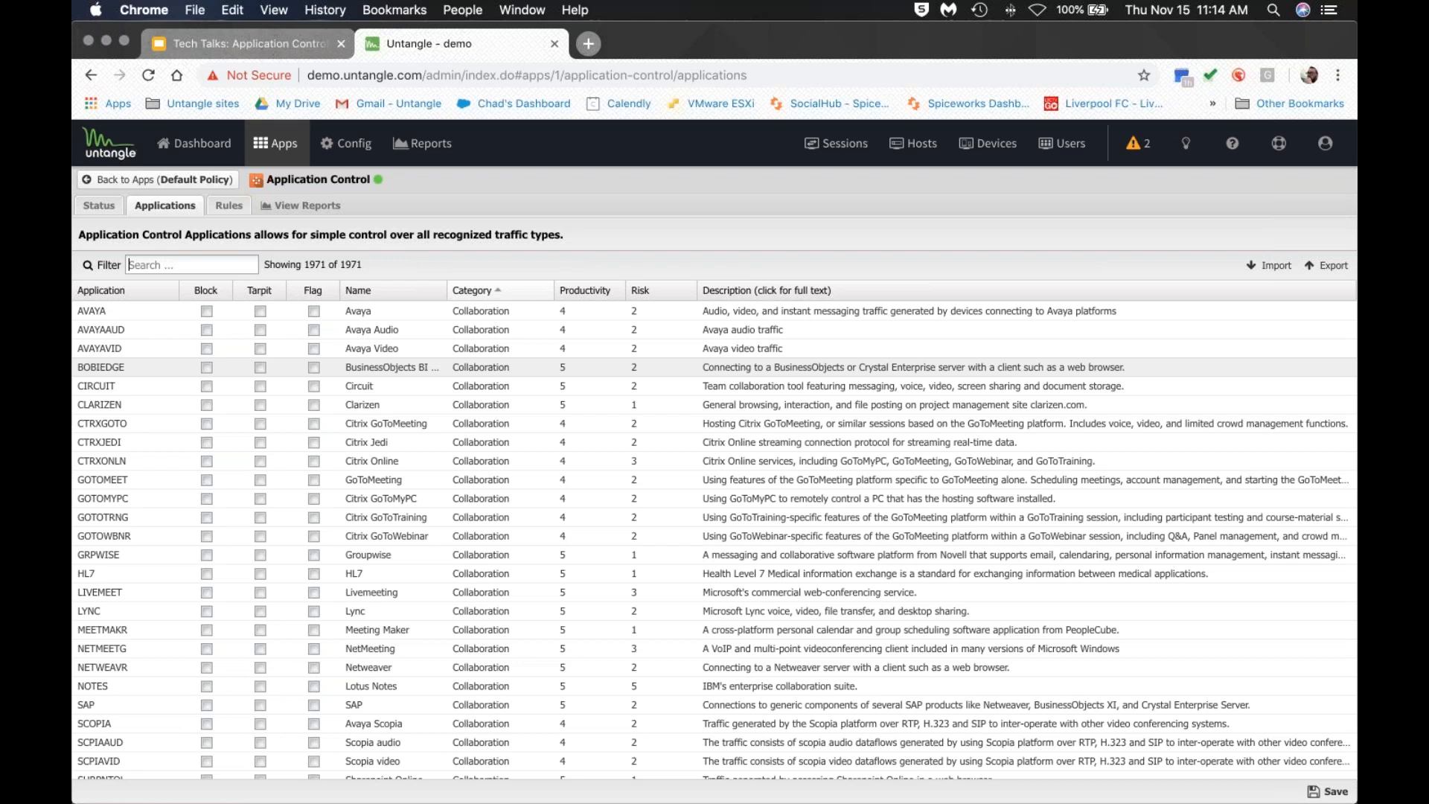
Go to Application Control reports, discarding unsaved changes, and open Top Applications (by size).
{"action": "left_click", "coordinate": [265, 207]}
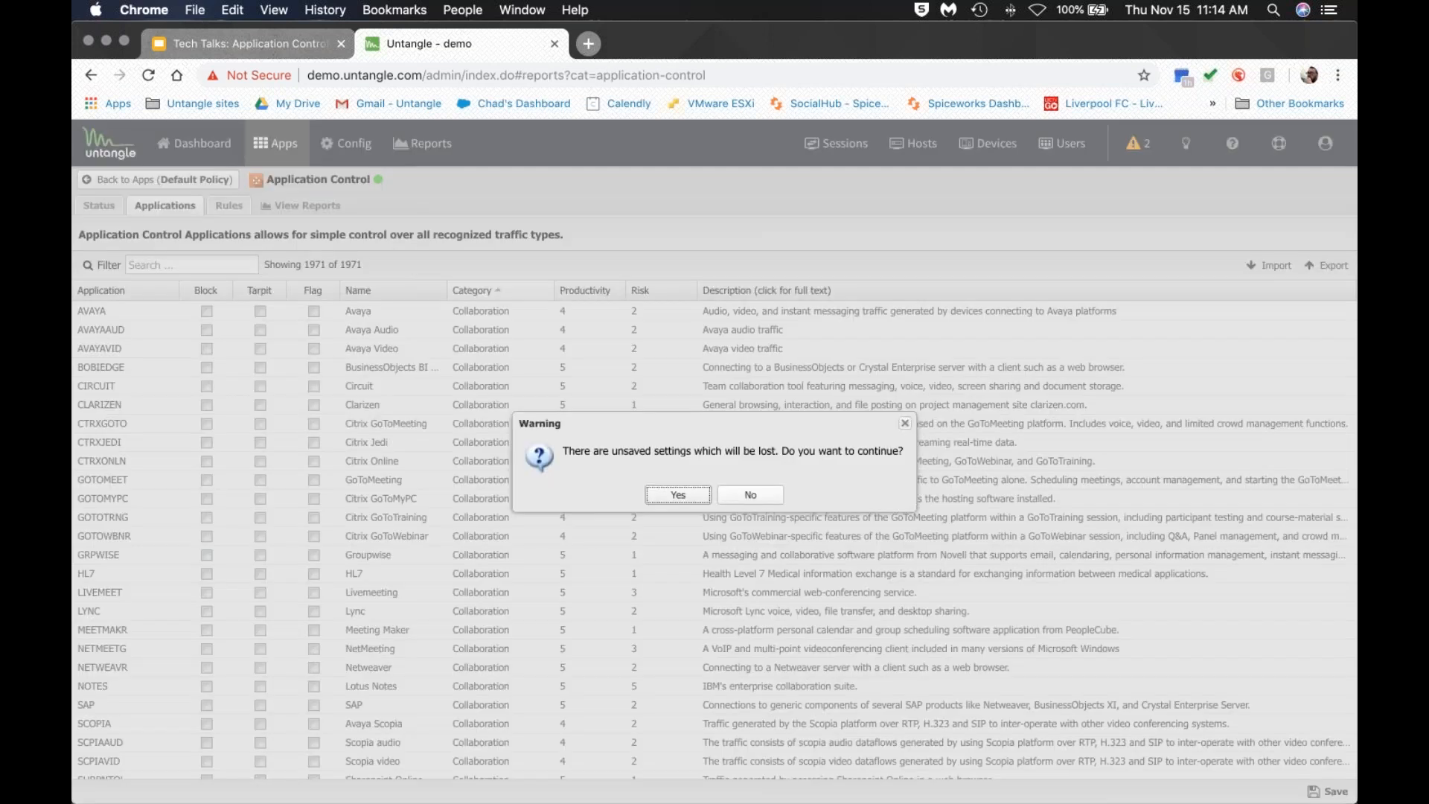
{"action": "key", "text": "Return"}
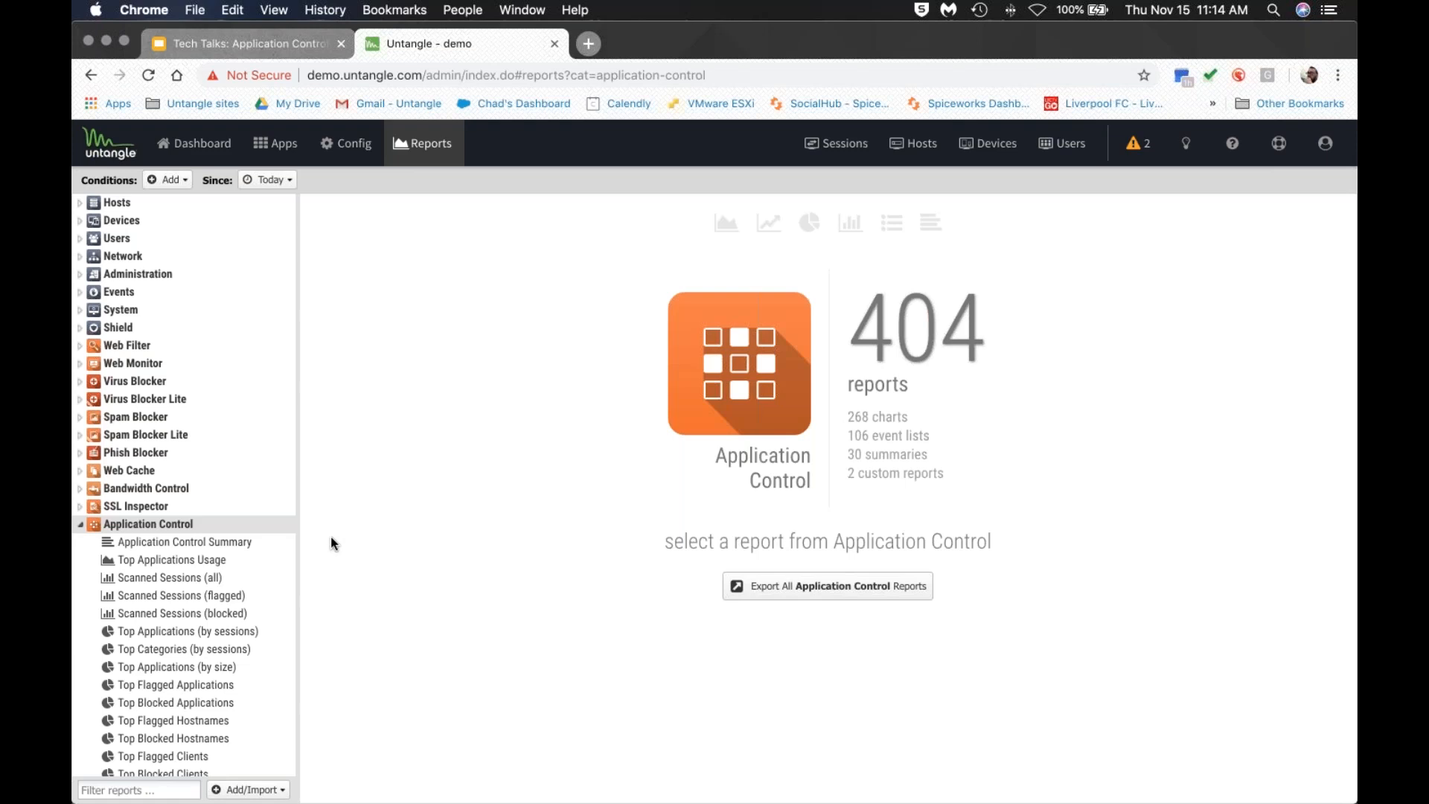
{"action": "scroll", "coordinate": [176, 587], "scroll_direction": "down", "scroll_amount": 5}
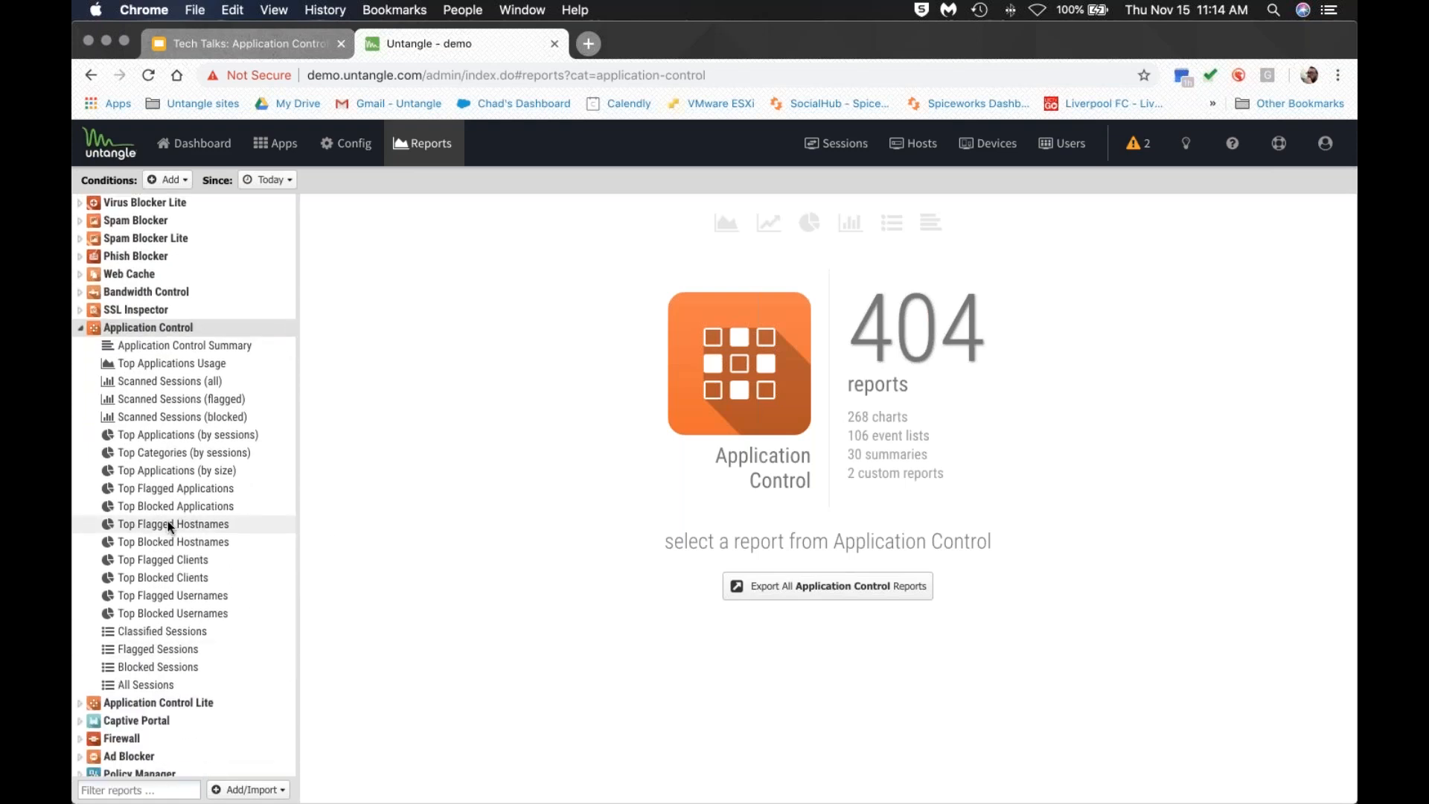
{"action": "left_click", "coordinate": [172, 472]}
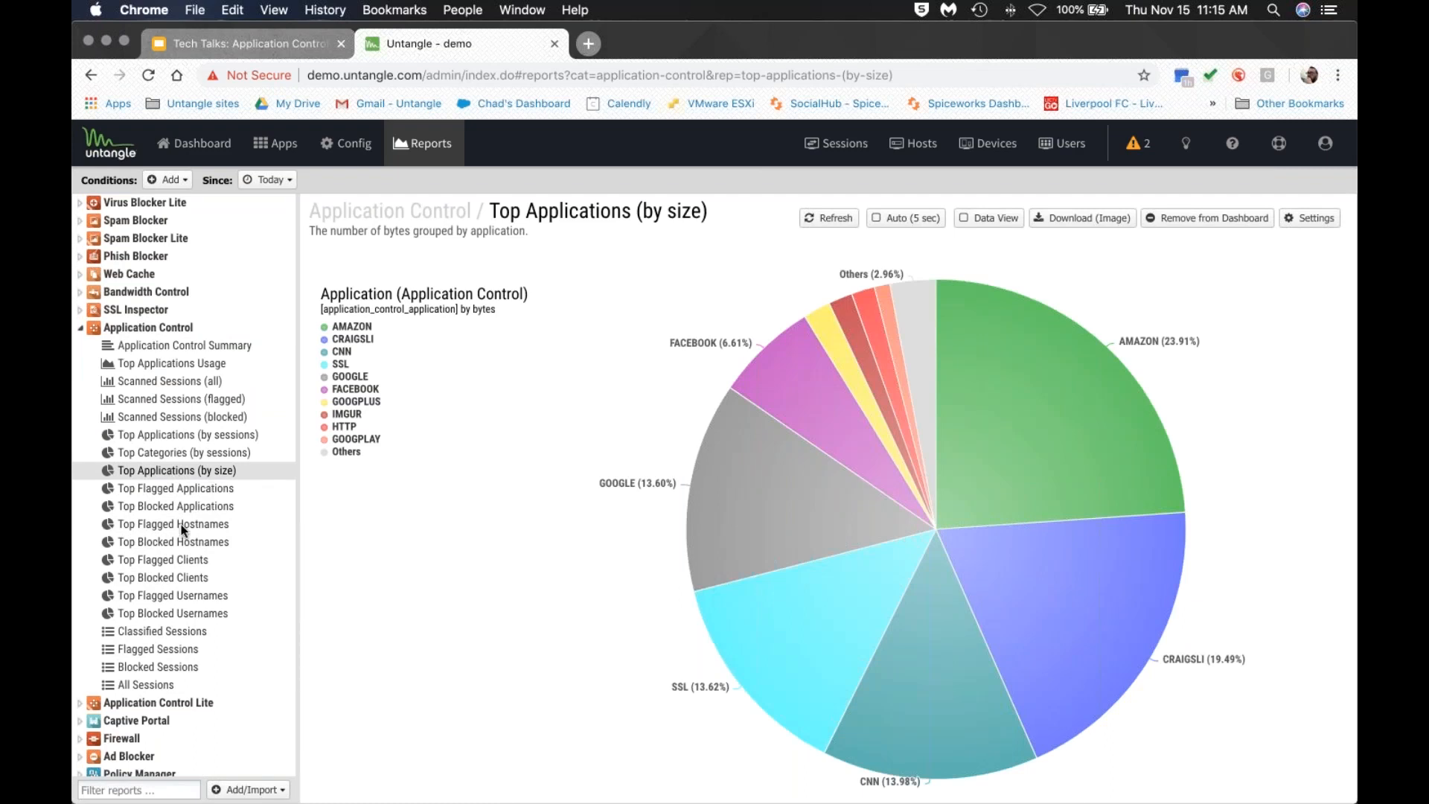
Hide the Others, HTTP, SSL, GOOGPLUS, GOOGLE and GOOGPLAY slices, then pick the AMAZON slice.
{"action": "left_click", "coordinate": [342, 451]}
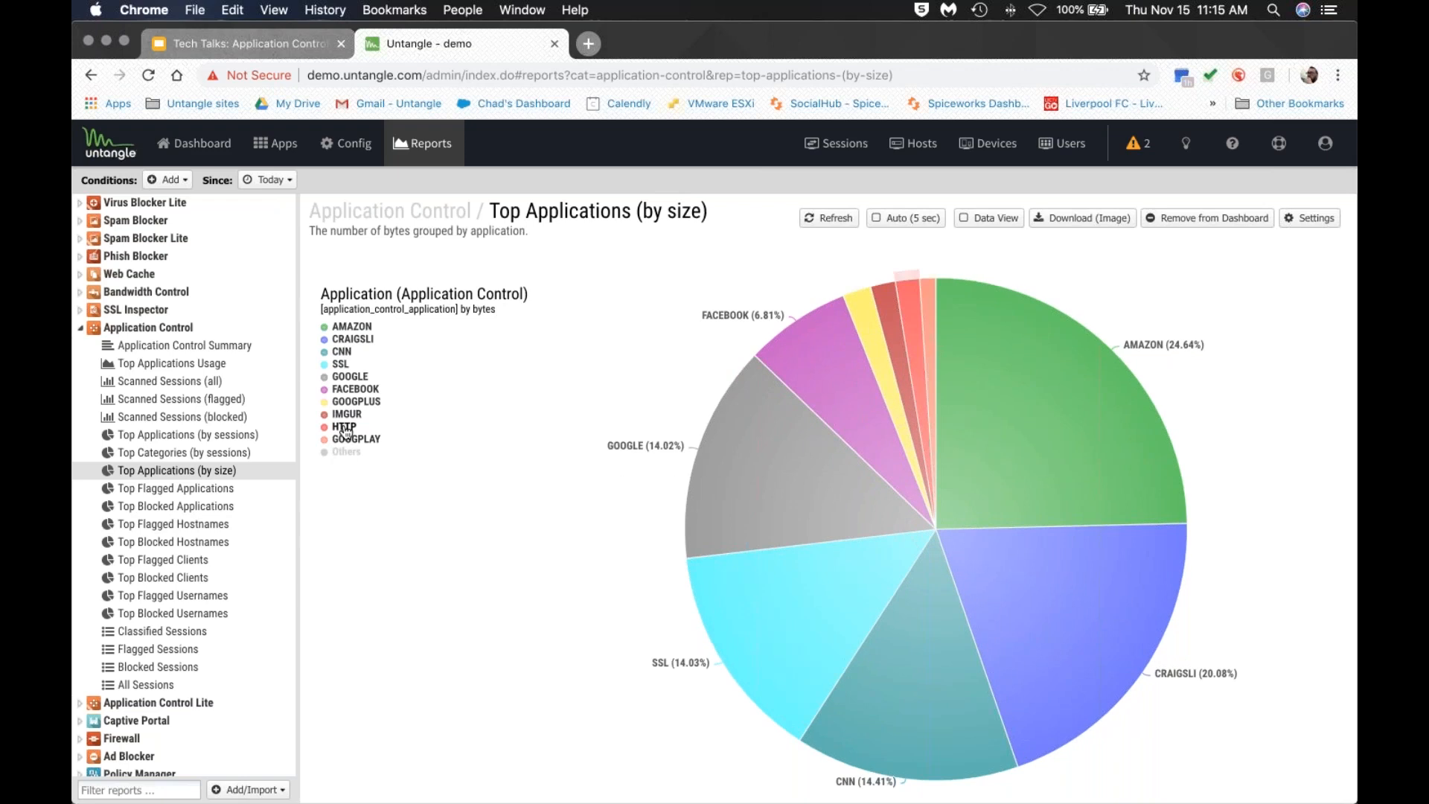
{"action": "left_click", "coordinate": [344, 427]}
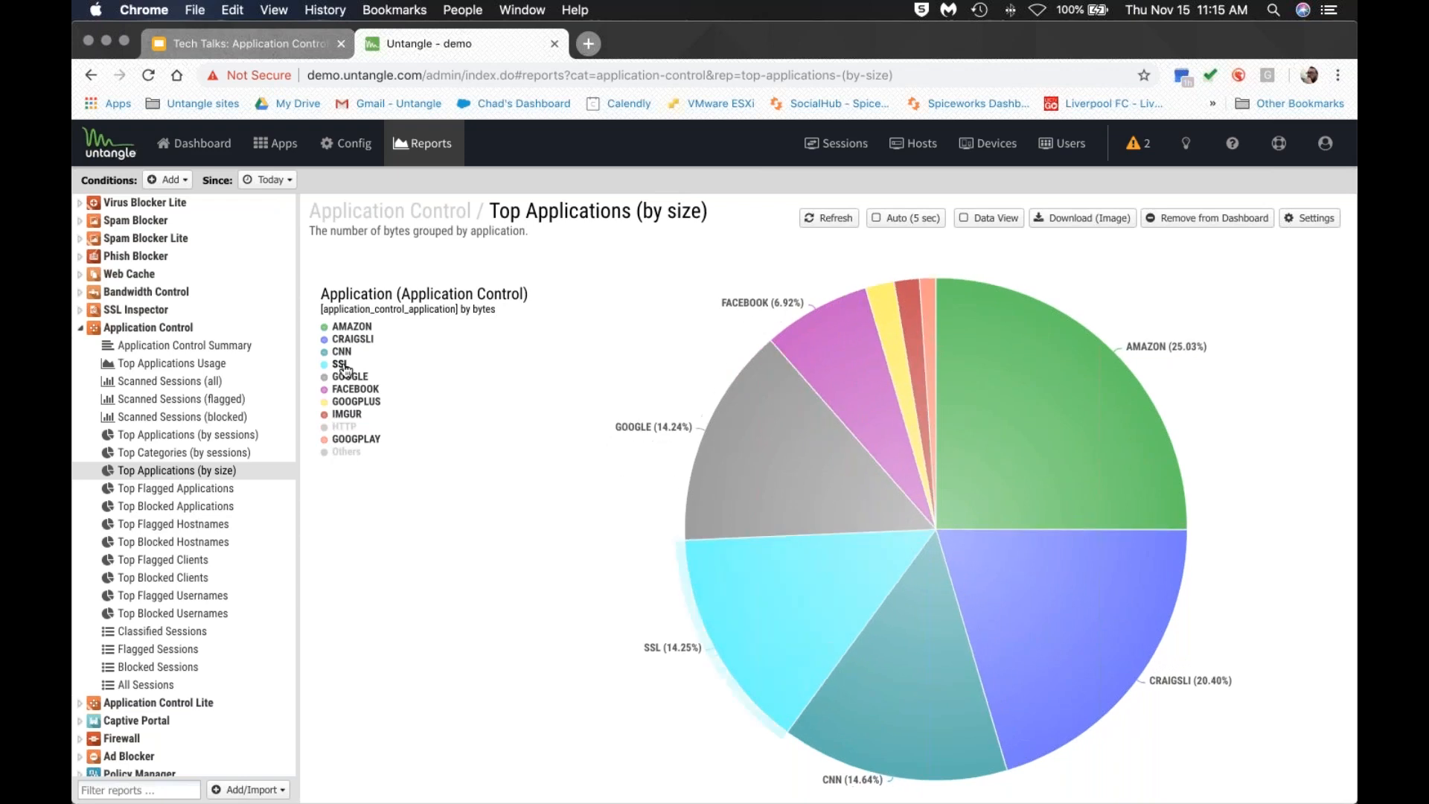
{"action": "left_click", "coordinate": [340, 363]}
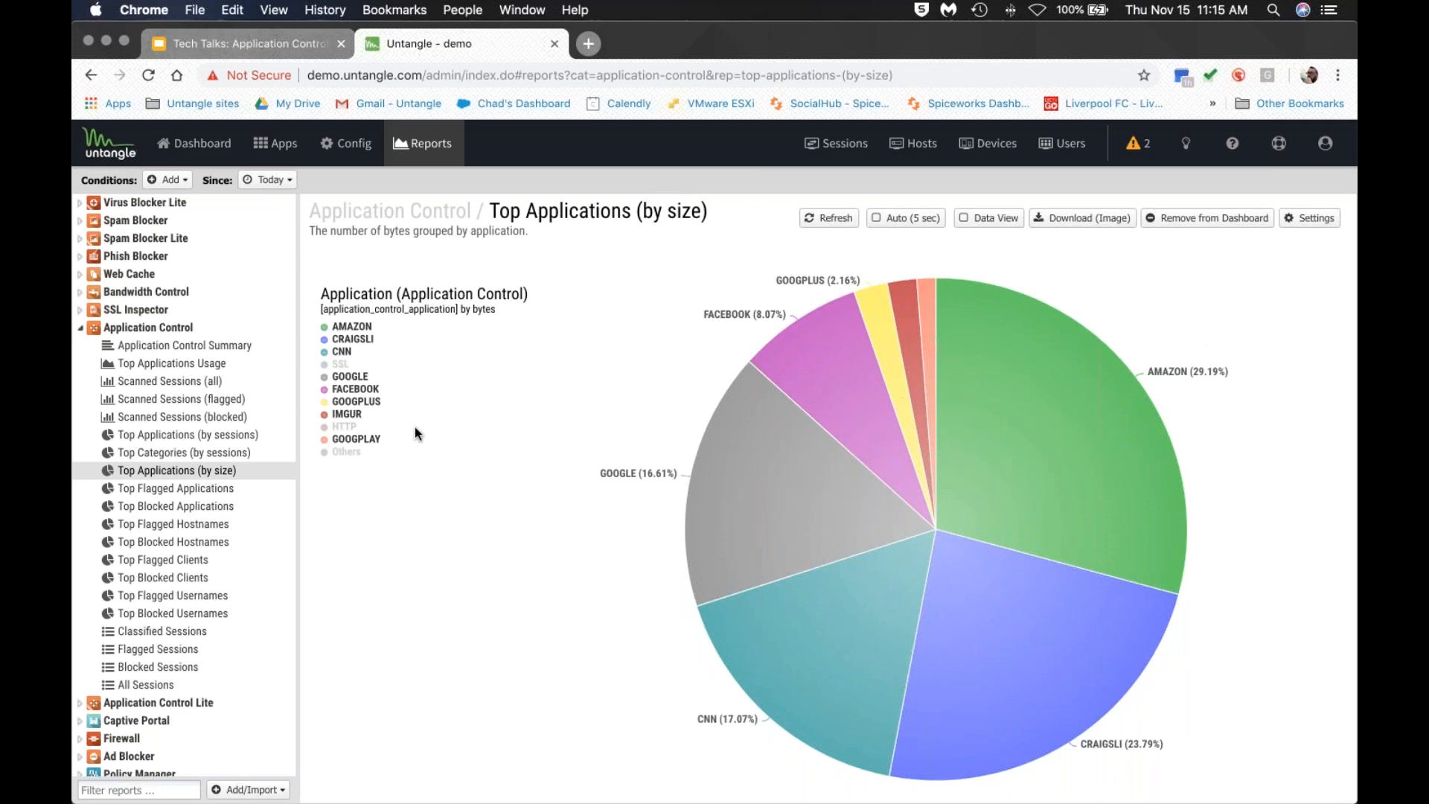
{"action": "left_click", "coordinate": [381, 403]}
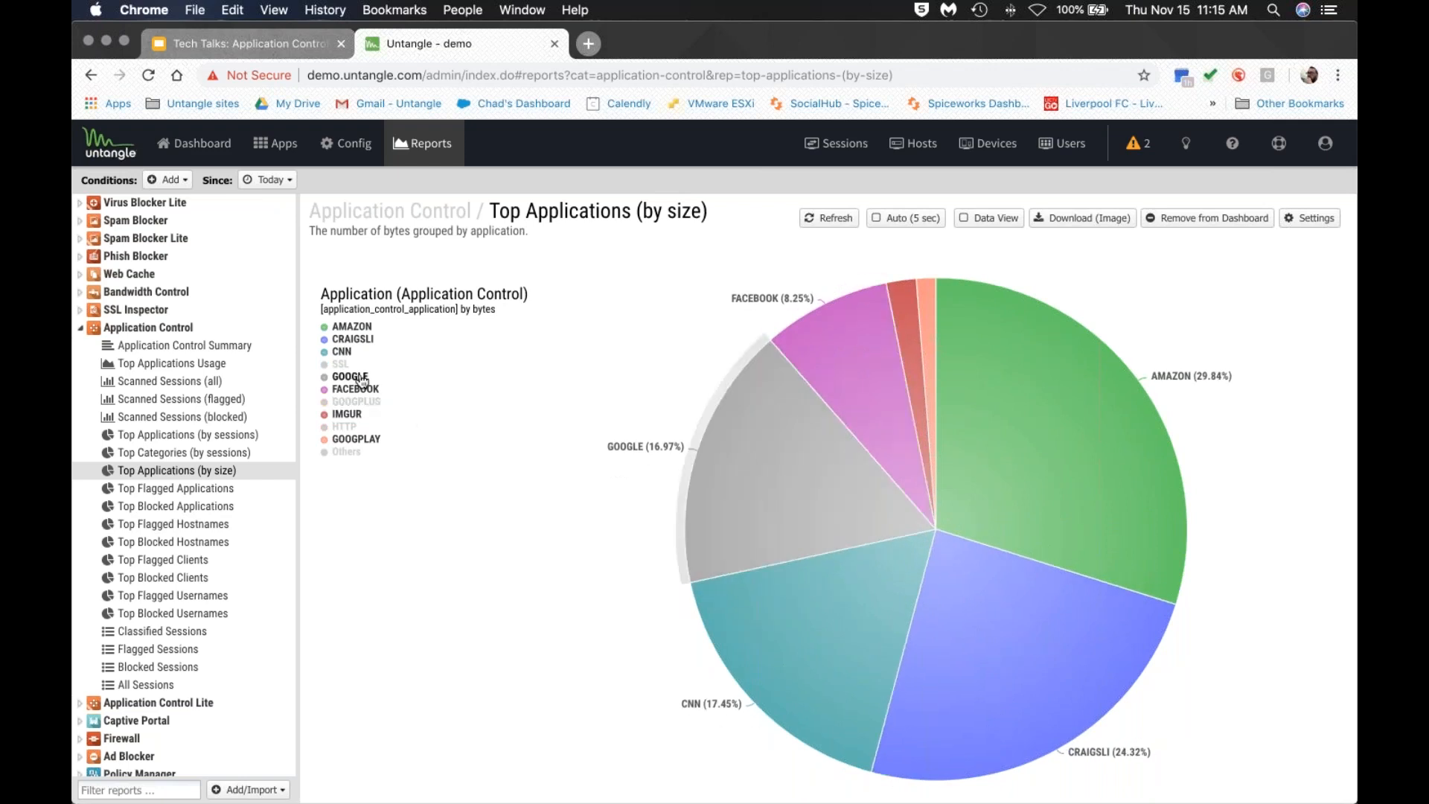
{"action": "left_click", "coordinate": [361, 378]}
{"action": "left_click", "coordinate": [365, 439]}
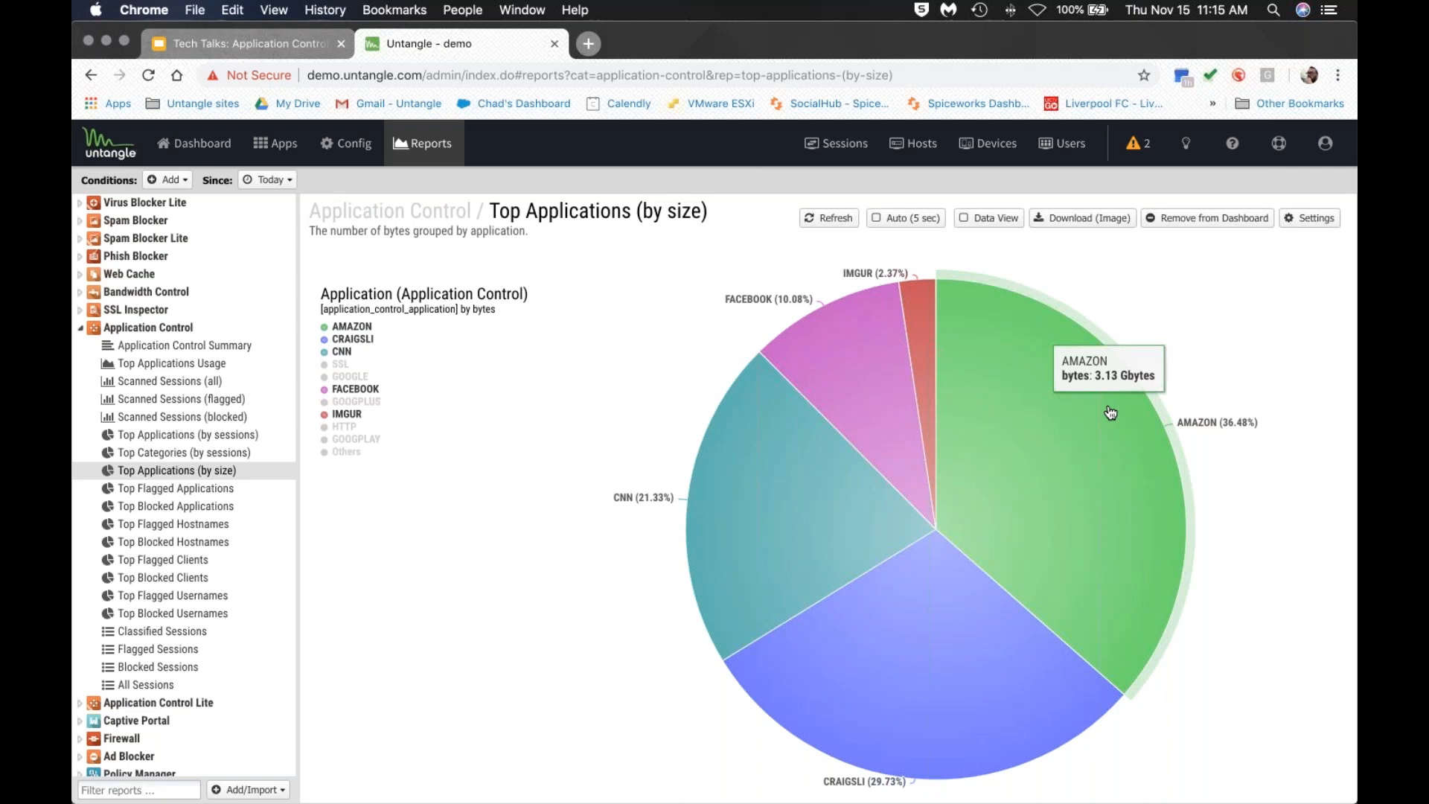
{"action": "left_click", "coordinate": [1009, 450]}
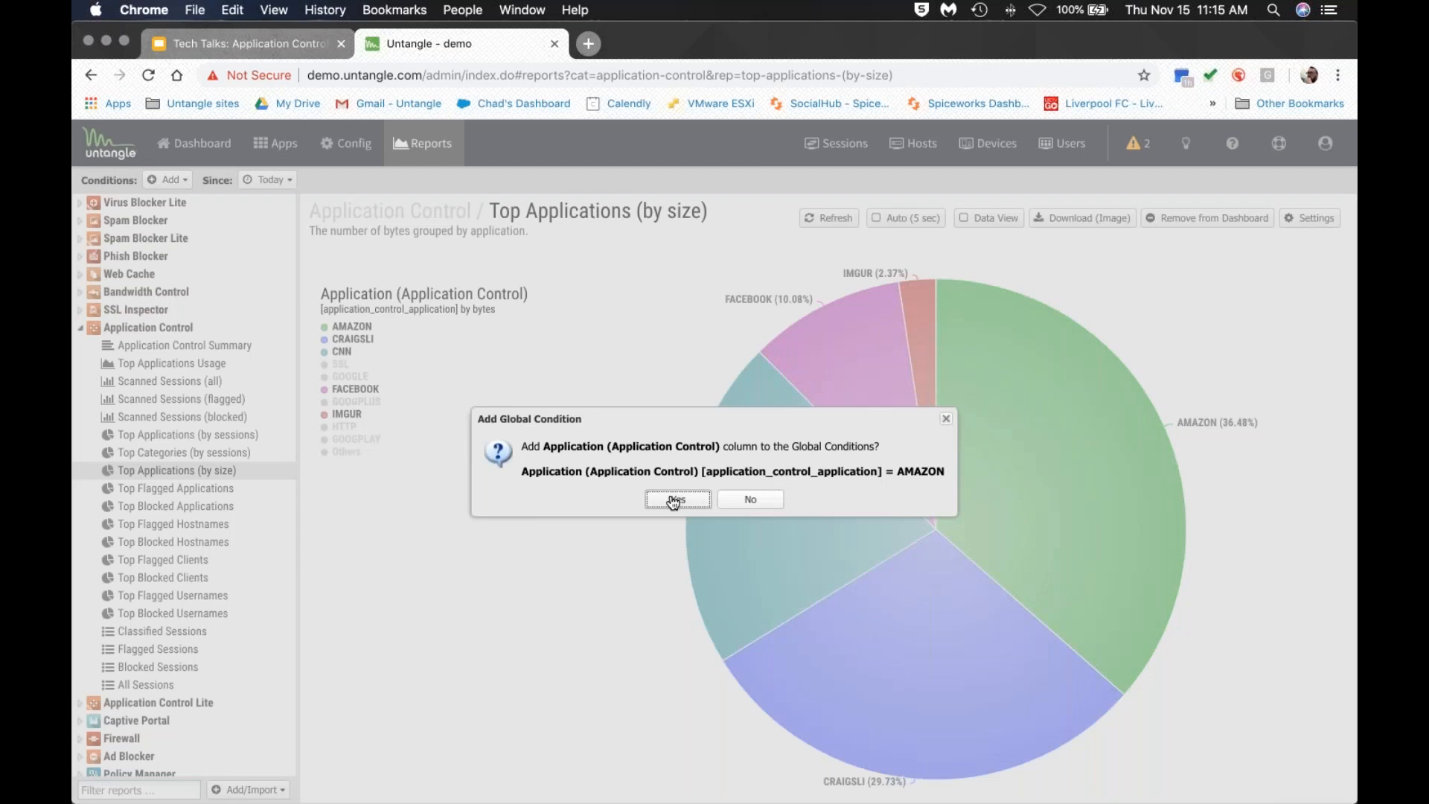
Add the AMAZON condition, open Bandwidth Control's Top Application (by total bytes), then remove the condition.
{"action": "left_click", "coordinate": [675, 500]}
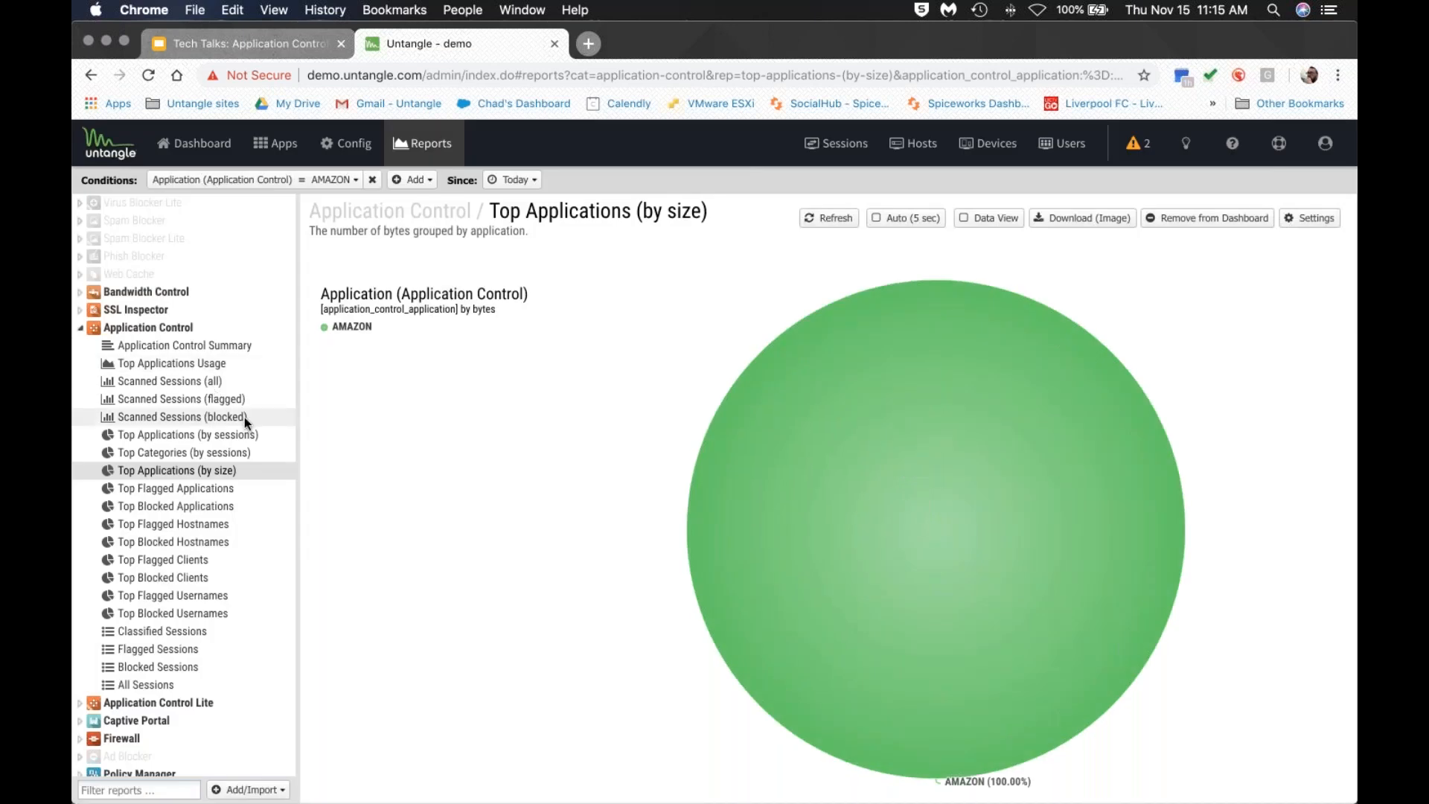
{"action": "scroll", "coordinate": [136, 378], "scroll_direction": "down", "scroll_amount": 5}
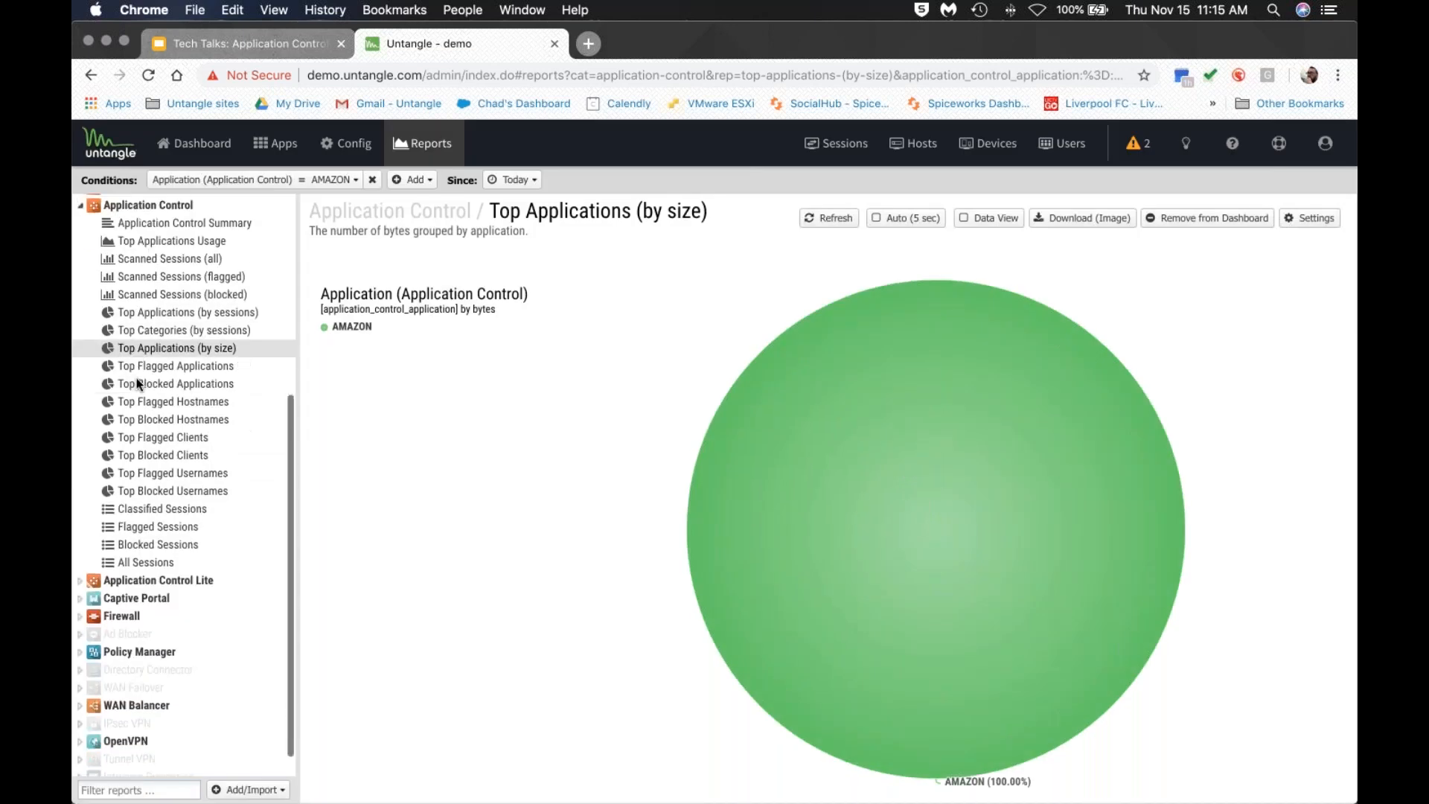
{"action": "scroll", "coordinate": [137, 377], "scroll_direction": "up", "scroll_amount": 10}
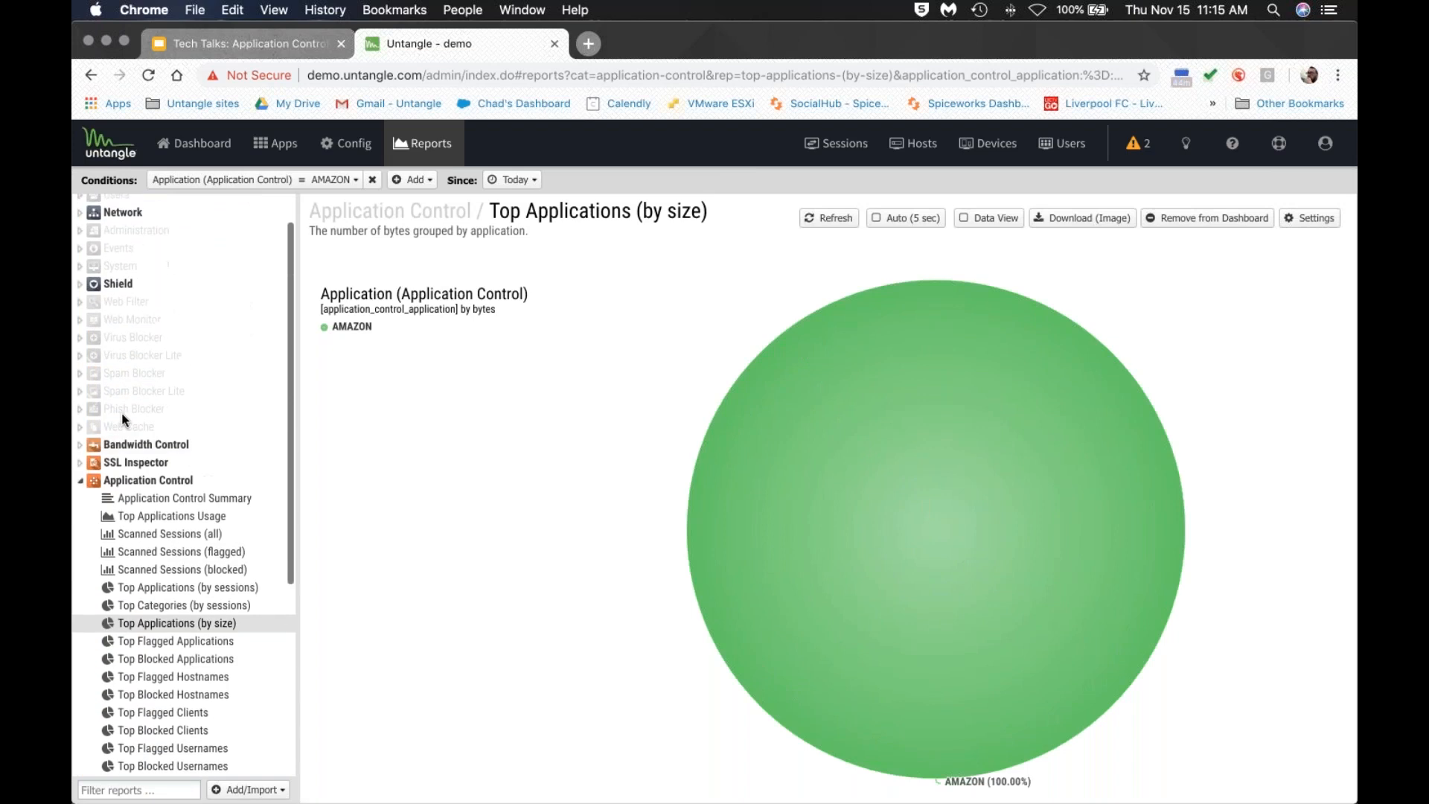
{"action": "left_click", "coordinate": [80, 439]}
{"action": "scroll", "coordinate": [201, 402], "scroll_direction": "down", "scroll_amount": 7}
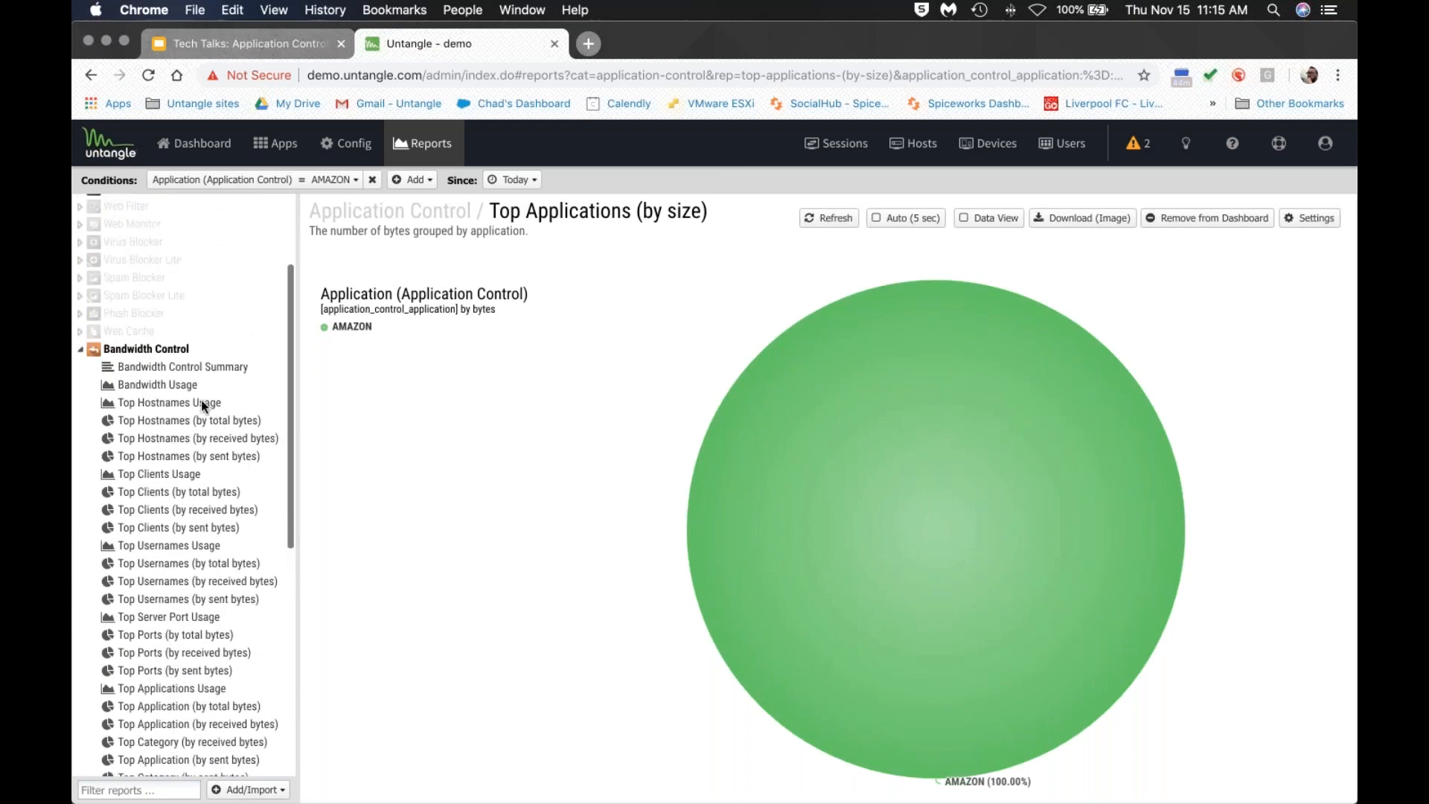
{"action": "scroll", "coordinate": [200, 406], "scroll_direction": "down", "scroll_amount": 3}
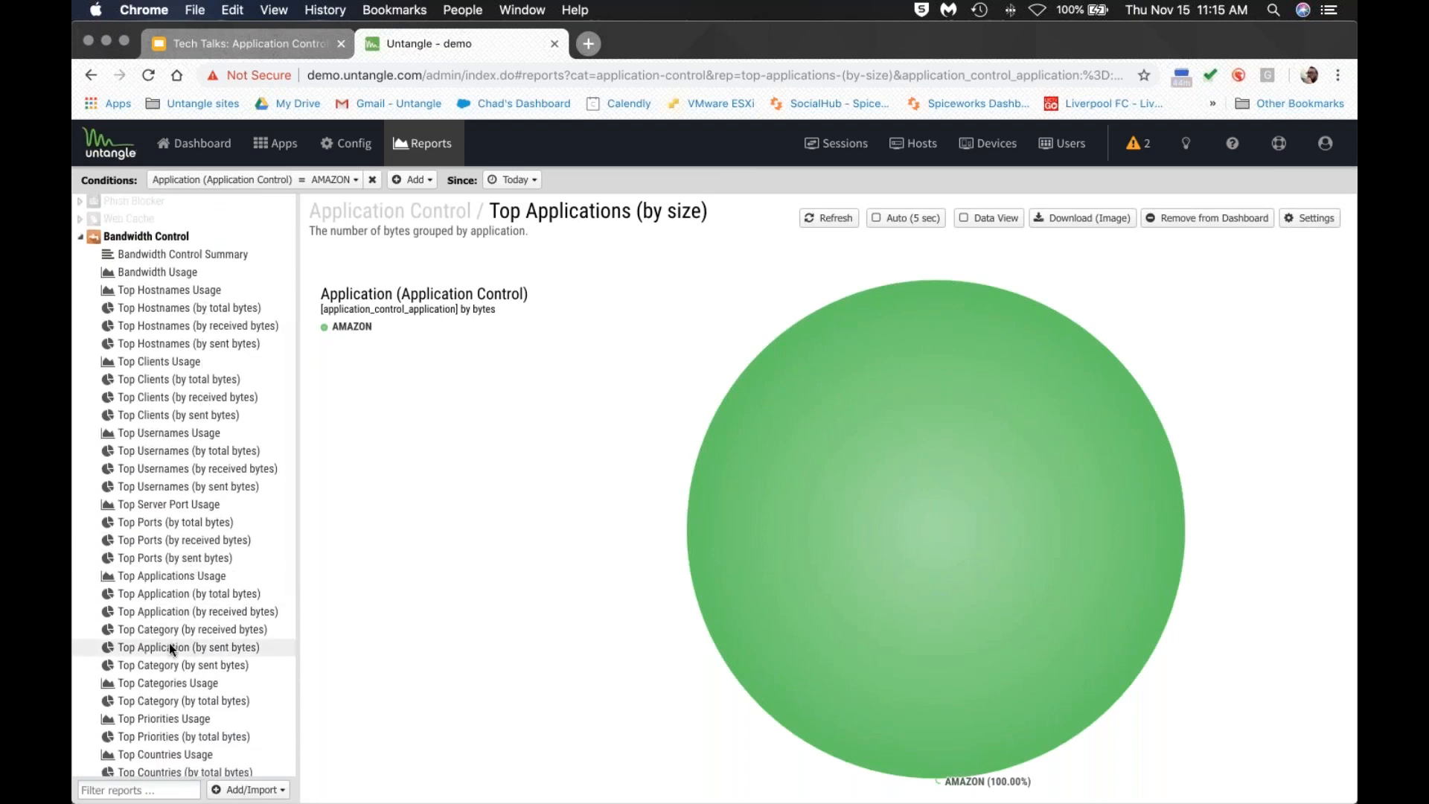
{"action": "left_click", "coordinate": [177, 593]}
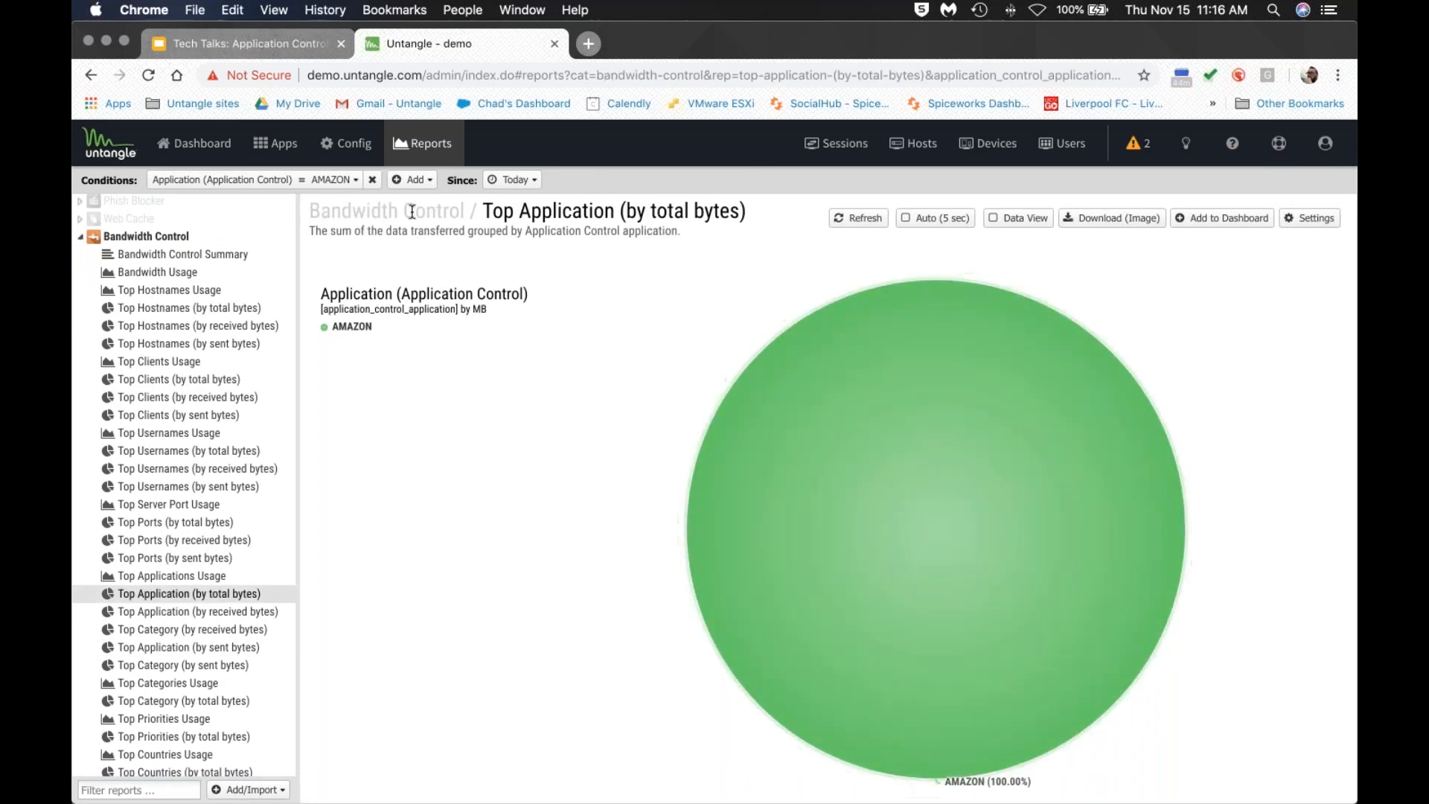
{"action": "left_click", "coordinate": [372, 180]}
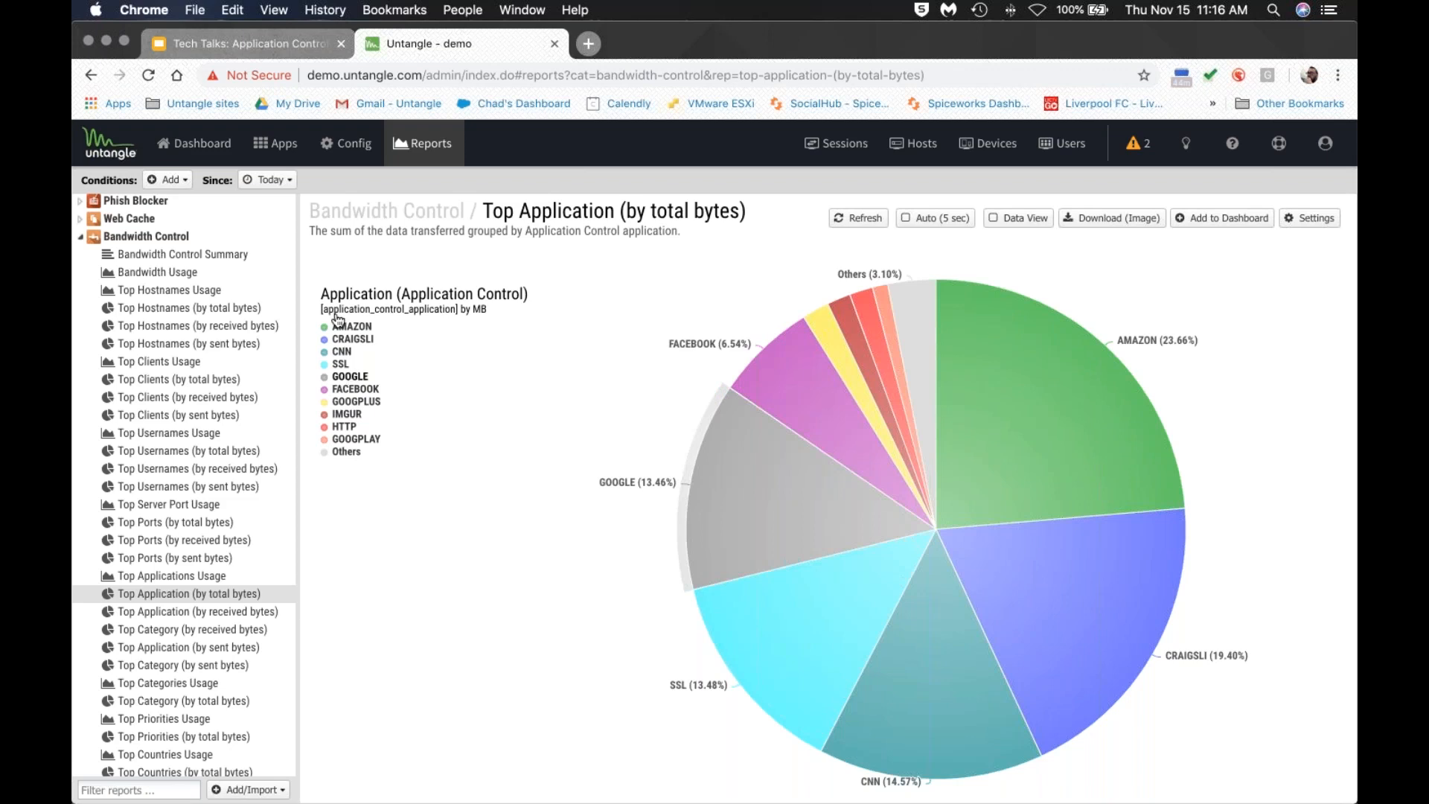
Open Web Filter's Top Sites (by request) with the Others slice hidden, then collapse both report groups.
{"action": "left_click", "coordinate": [81, 237]}
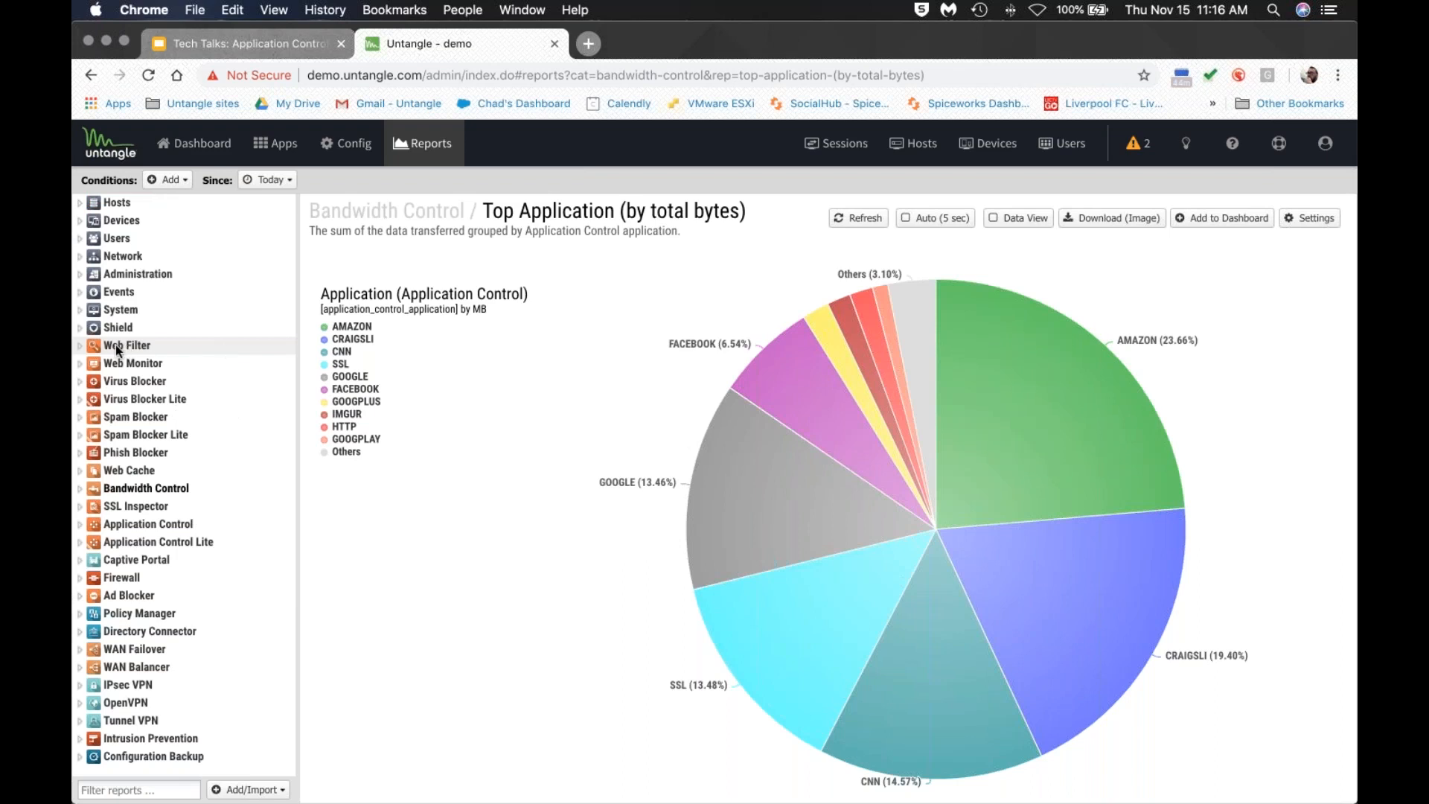
{"action": "left_click", "coordinate": [89, 347]}
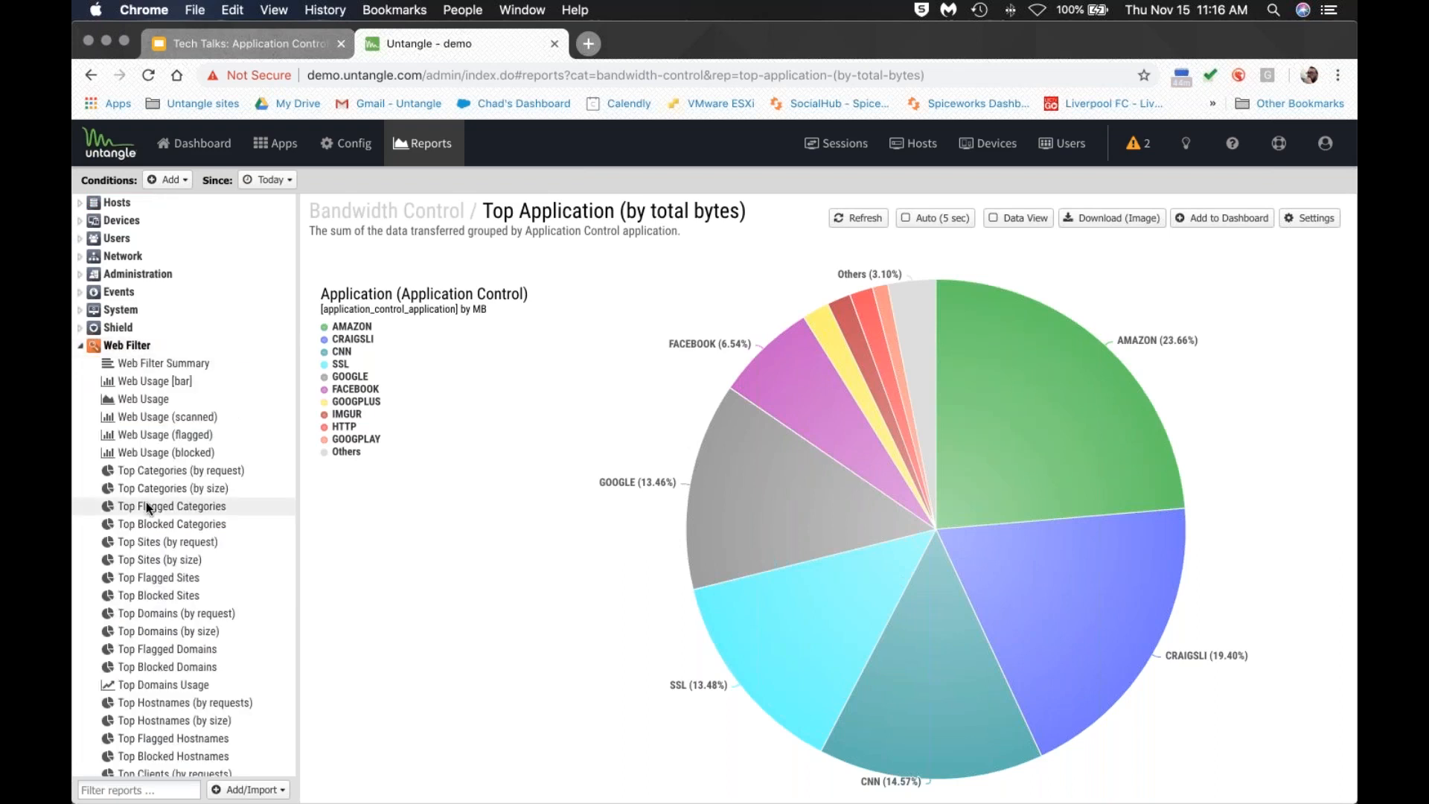
{"action": "left_click", "coordinate": [150, 543]}
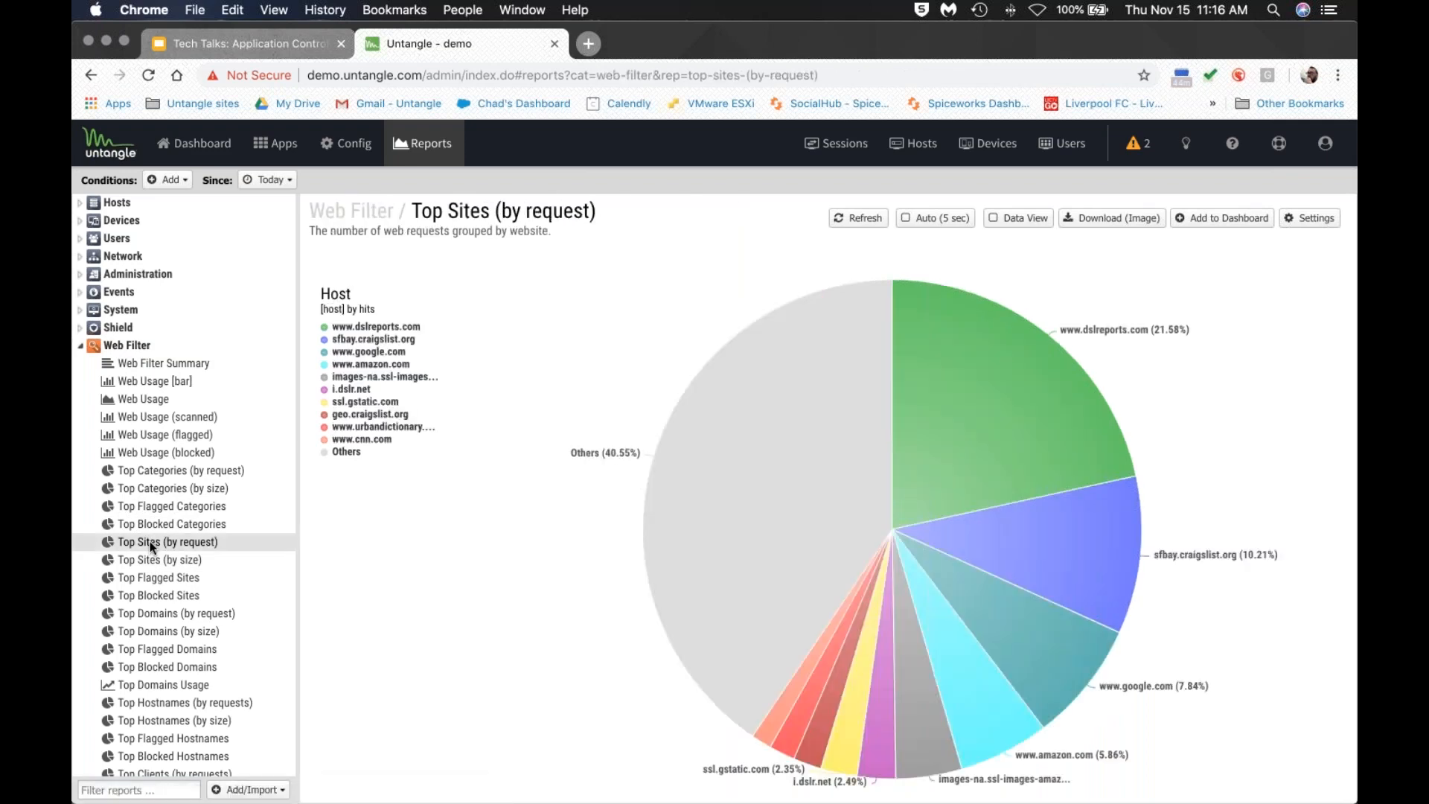
{"action": "left_click", "coordinate": [346, 452]}
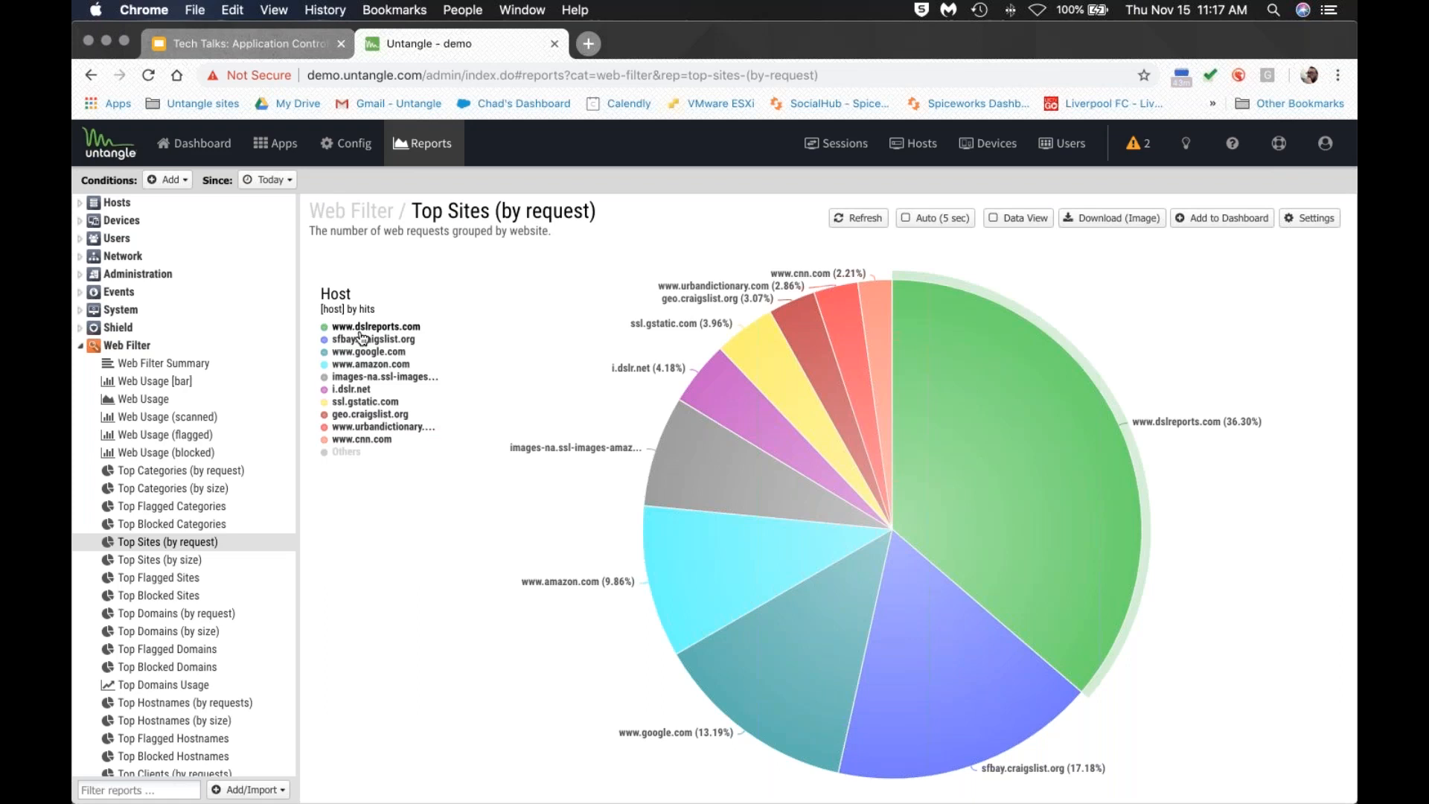
{"action": "left_click", "coordinate": [123, 345]}
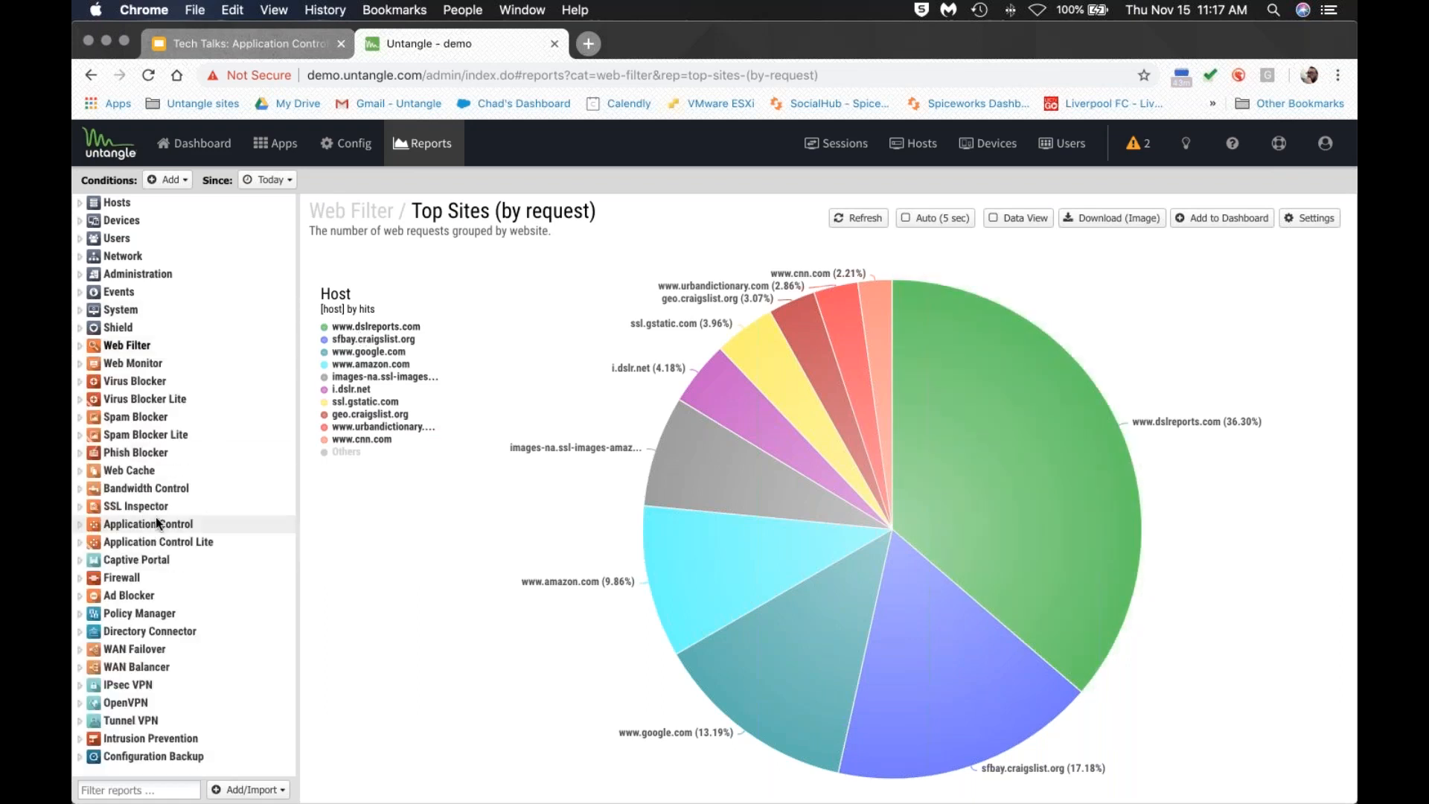
View Application Control's Top Applications (by sessions) report and its add-report options, then return to Apps.
{"action": "left_click", "coordinate": [159, 524]}
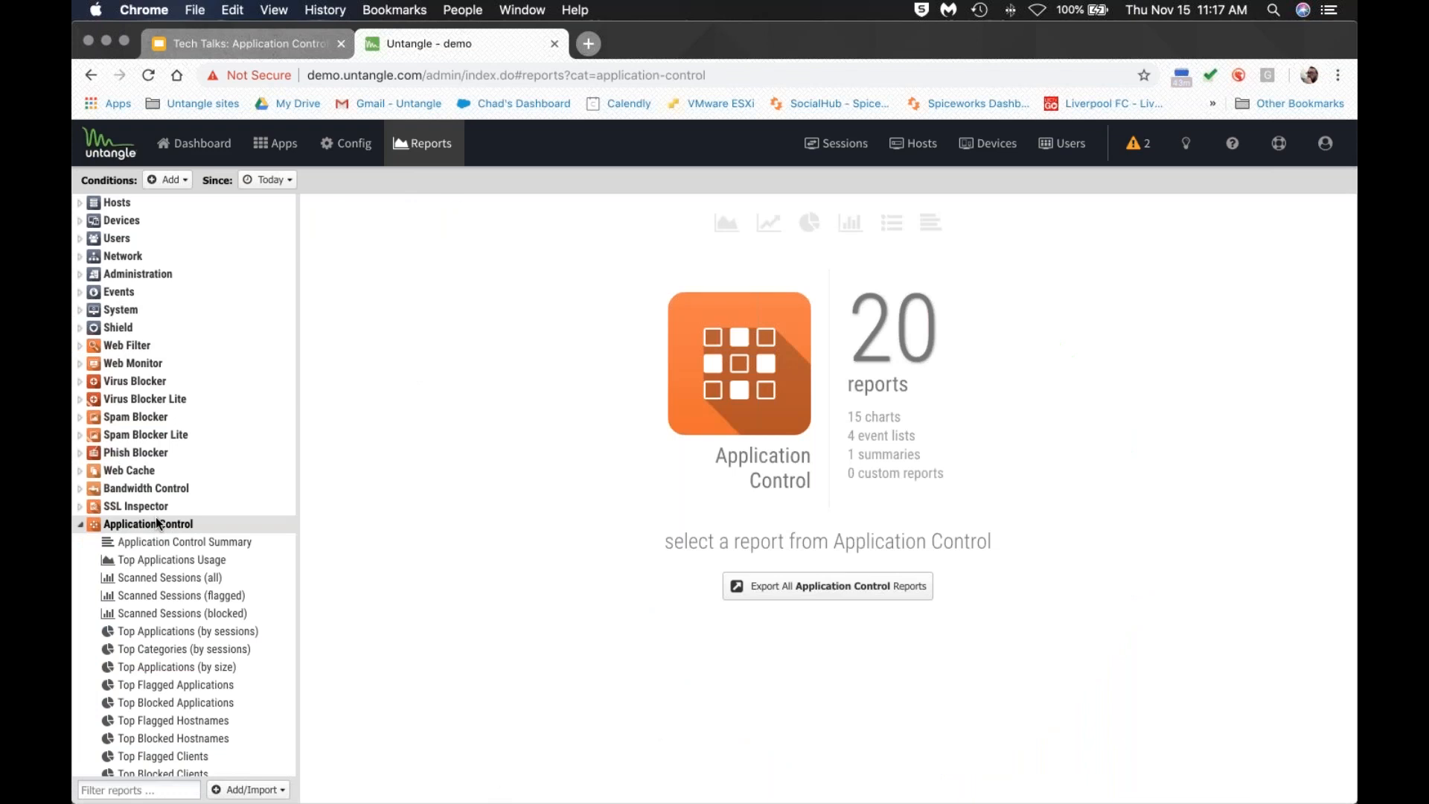
{"action": "scroll", "coordinate": [162, 525], "scroll_direction": "down", "scroll_amount": 3}
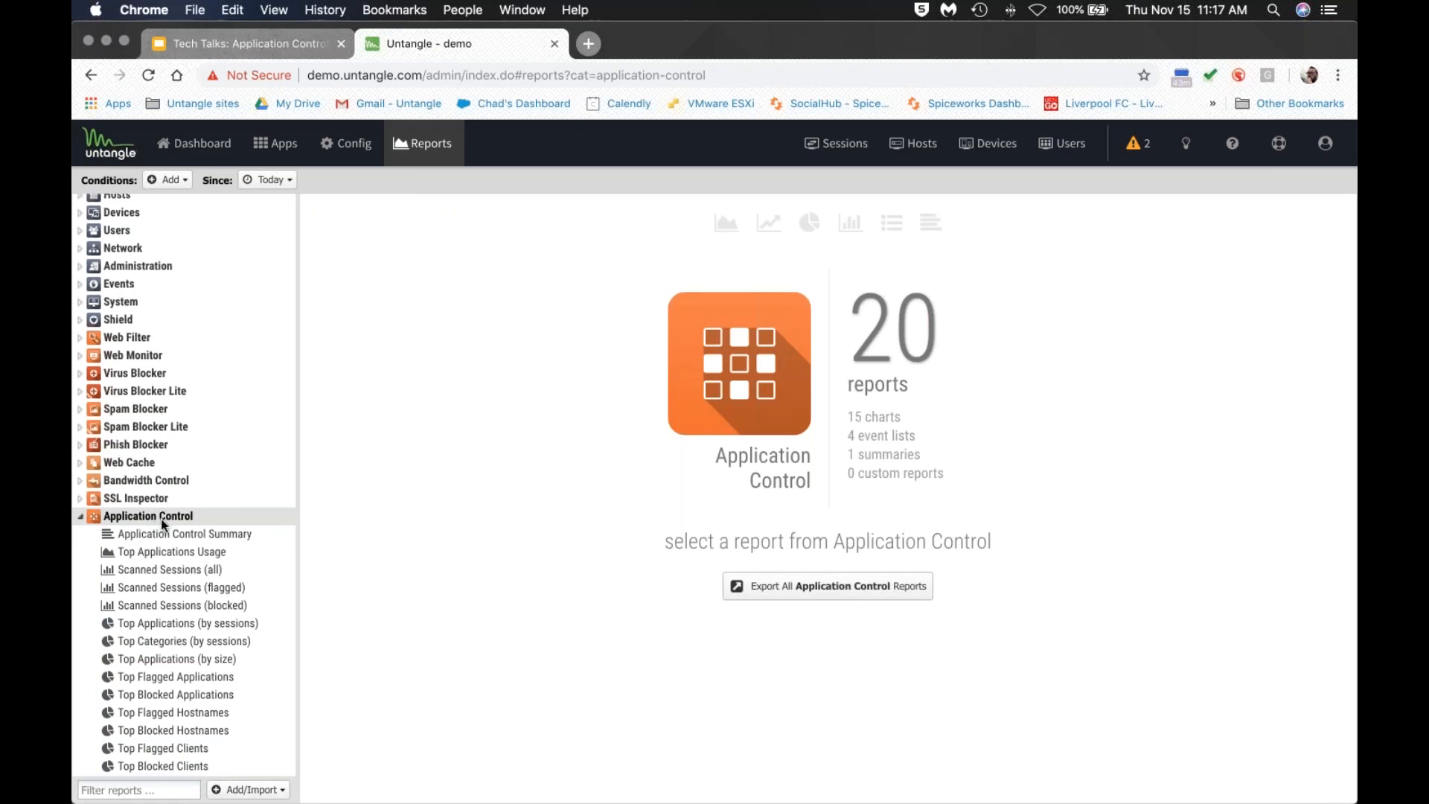
{"action": "left_click", "coordinate": [160, 538]}
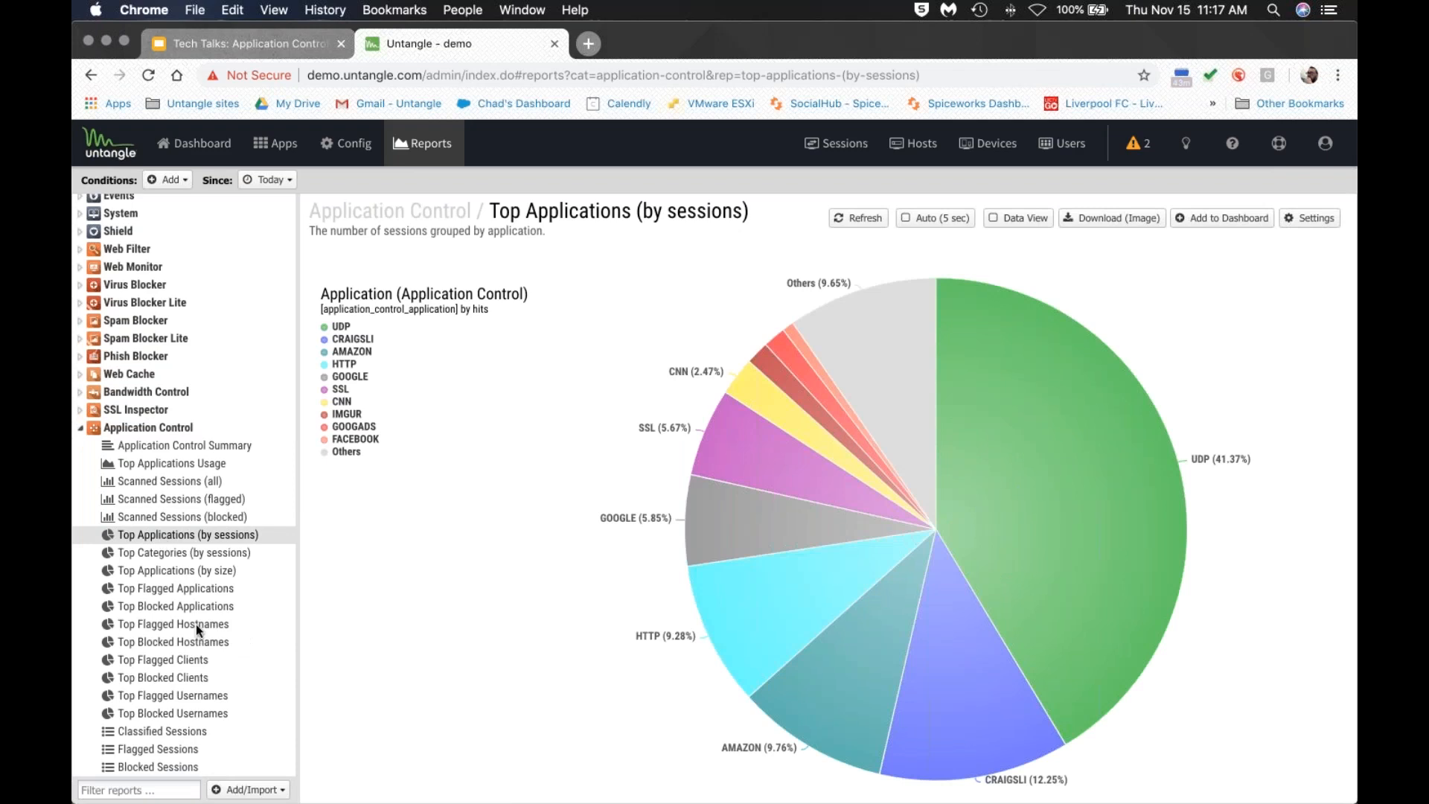
{"action": "left_click", "coordinate": [249, 789]}
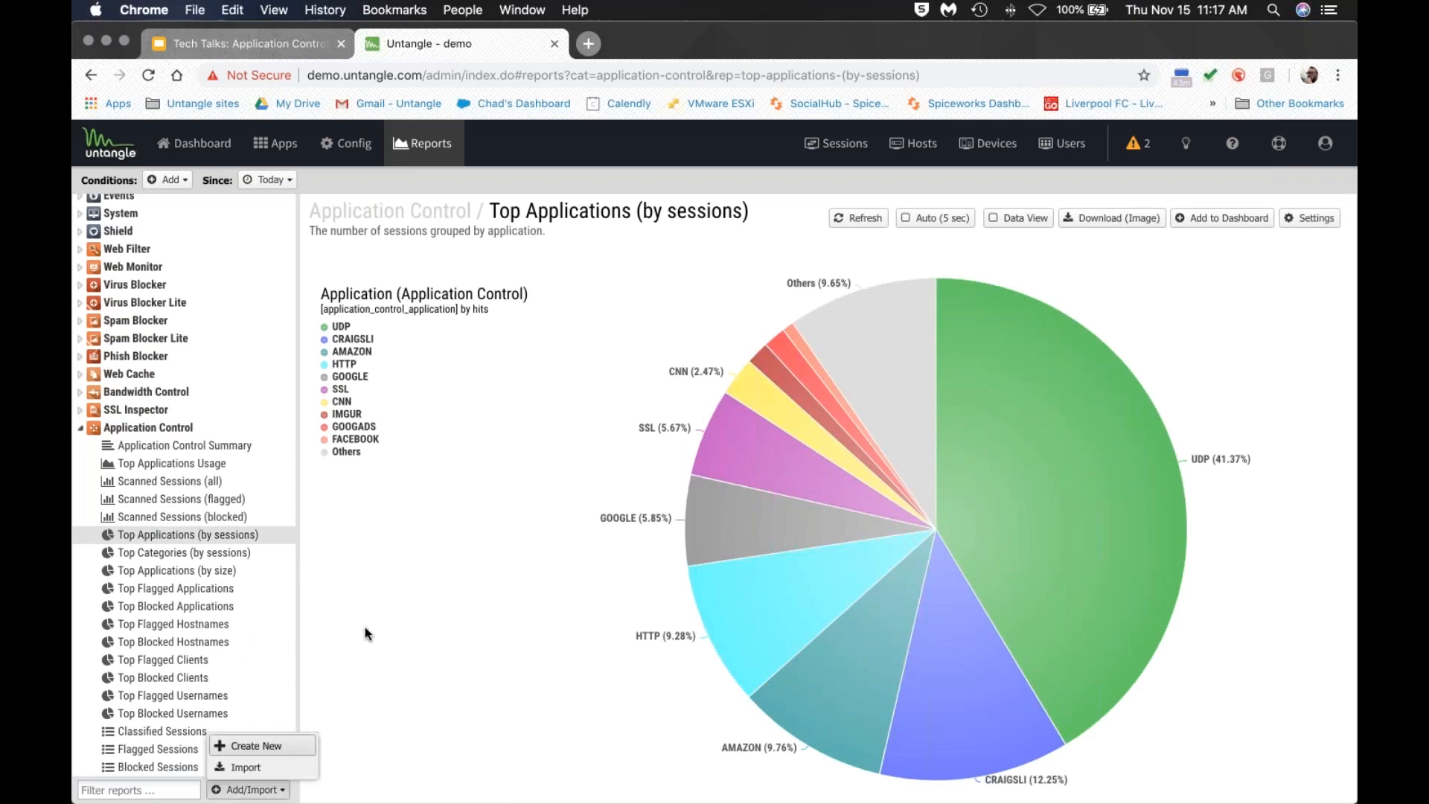
{"action": "scroll", "coordinate": [164, 550], "scroll_direction": "down", "scroll_amount": 3}
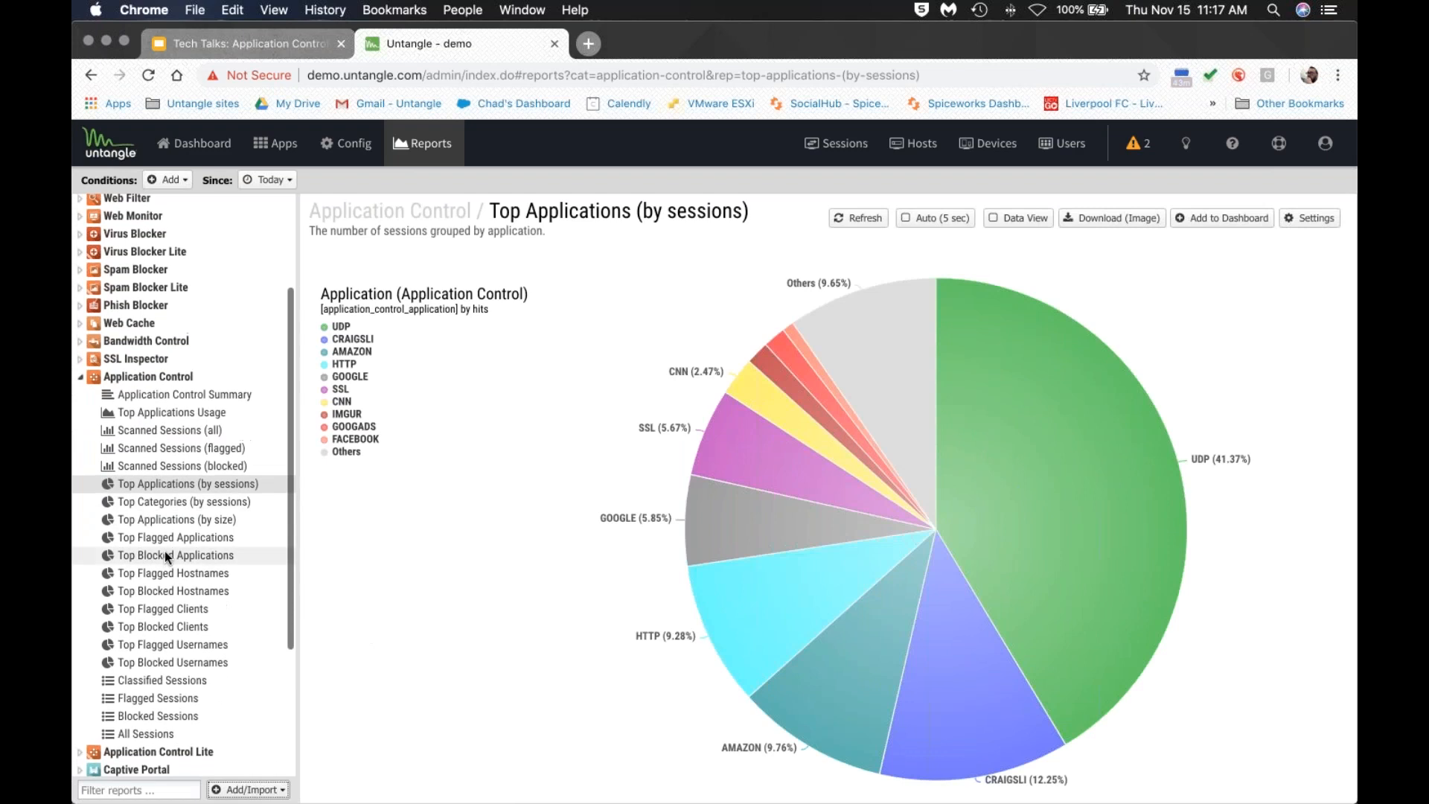
{"action": "scroll", "coordinate": [163, 554], "scroll_direction": "up", "scroll_amount": 2}
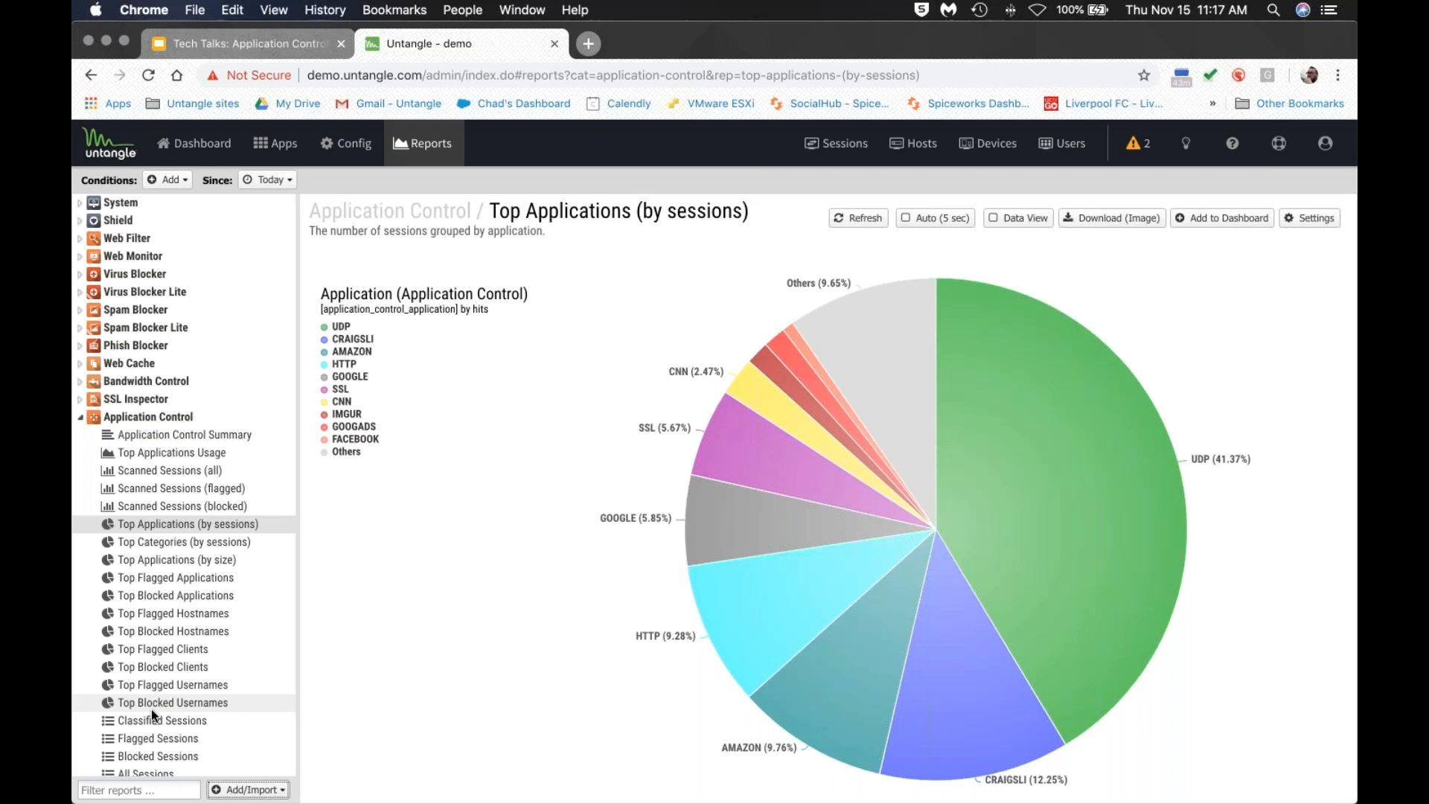
{"action": "left_click", "coordinate": [277, 143]}
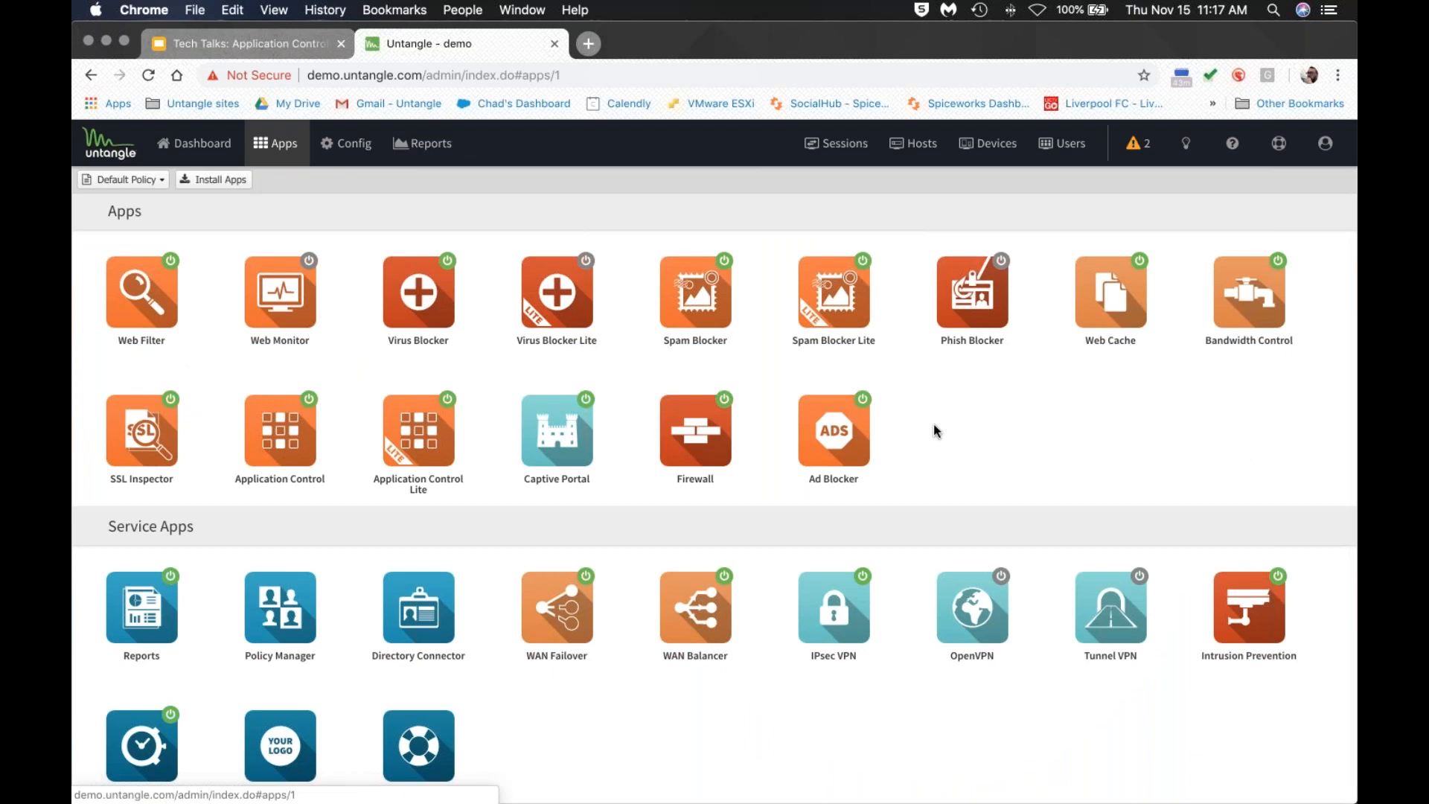
Open Bandwidth Control's rules and inspect the conditions, descriptions and priority of rules 100010 and 100011.
{"action": "left_click", "coordinate": [1255, 307]}
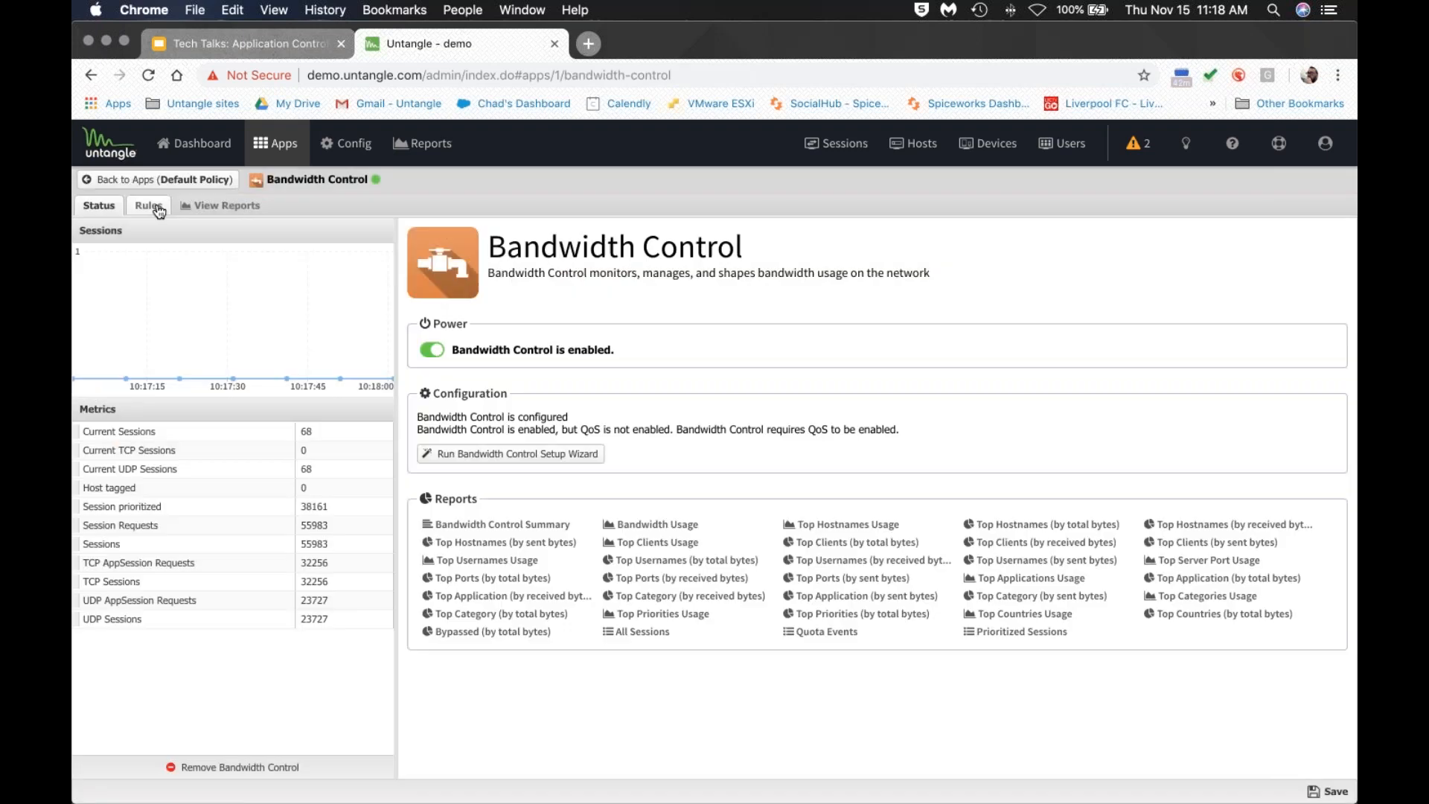
{"action": "left_click", "coordinate": [164, 213]}
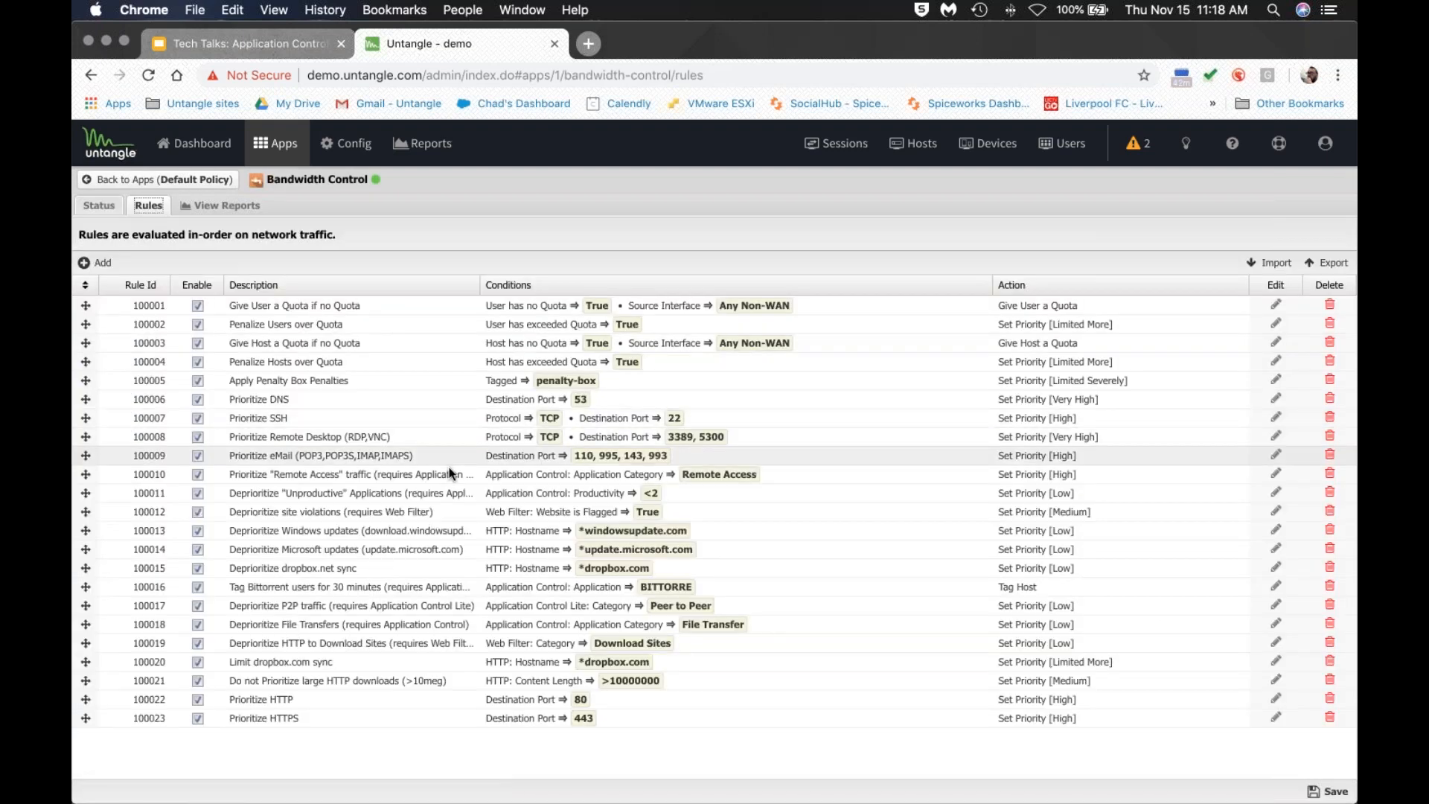
{"action": "left_click", "coordinate": [519, 478]}
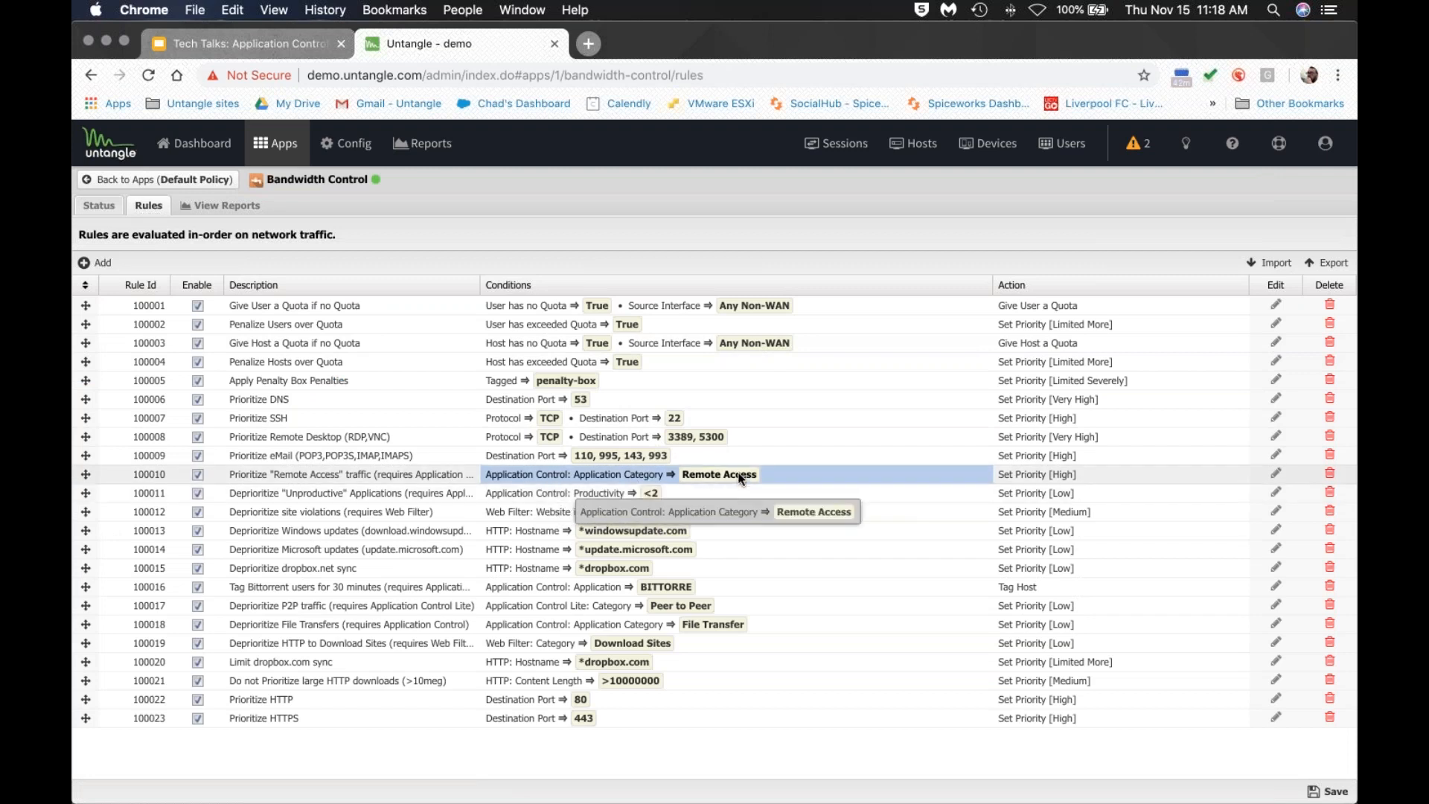
{"action": "left_click", "coordinate": [384, 474]}
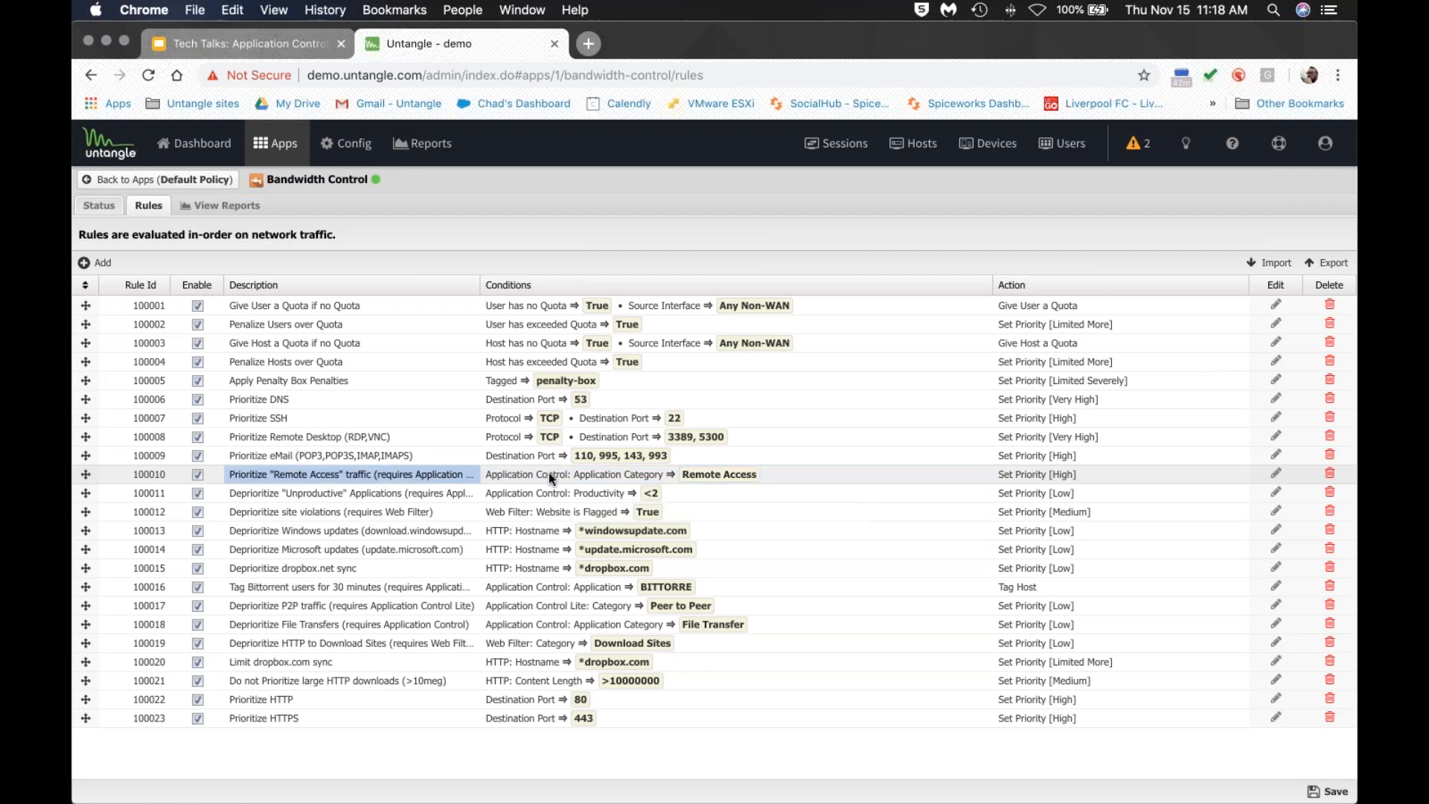
{"action": "left_click", "coordinate": [544, 491]}
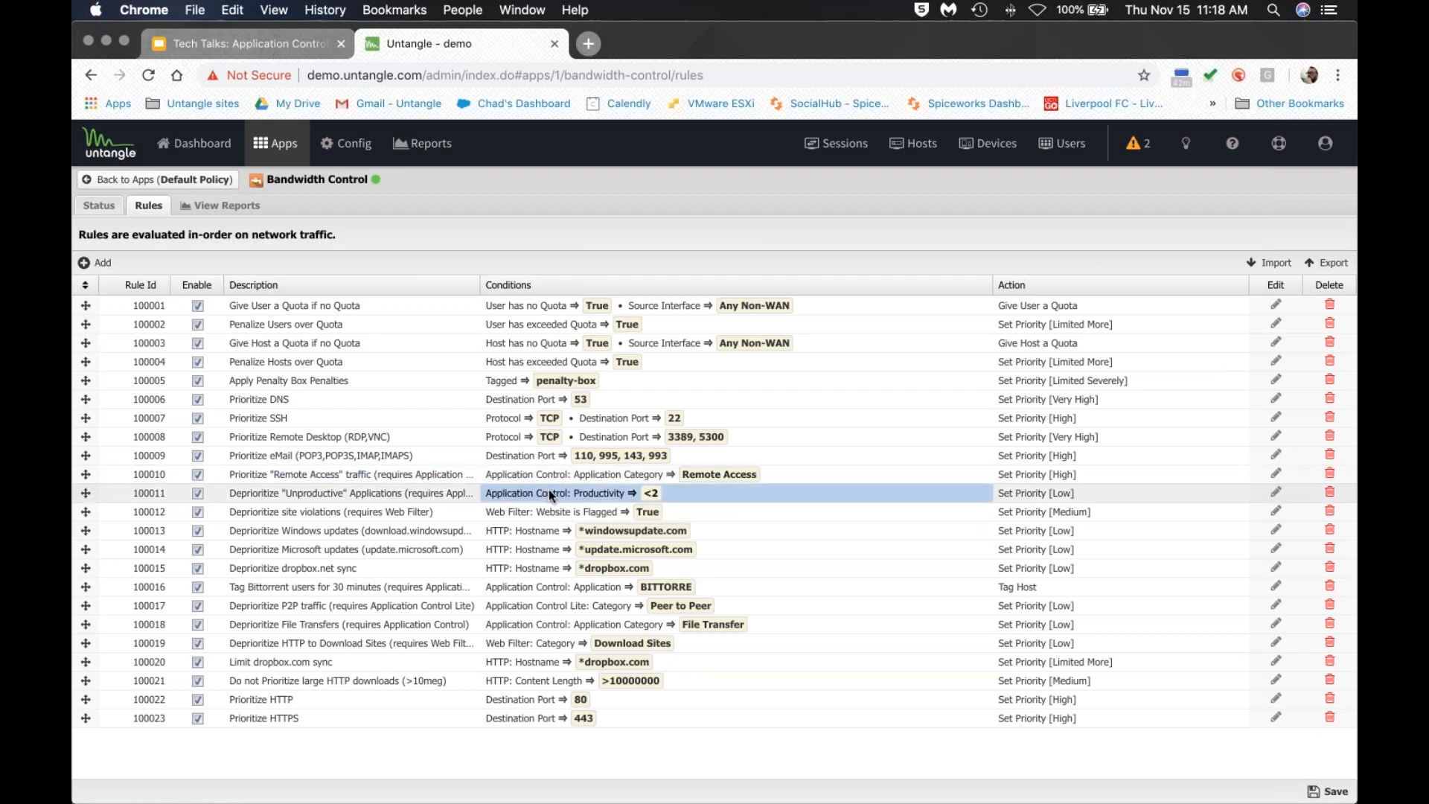
{"action": "left_click", "coordinate": [376, 497]}
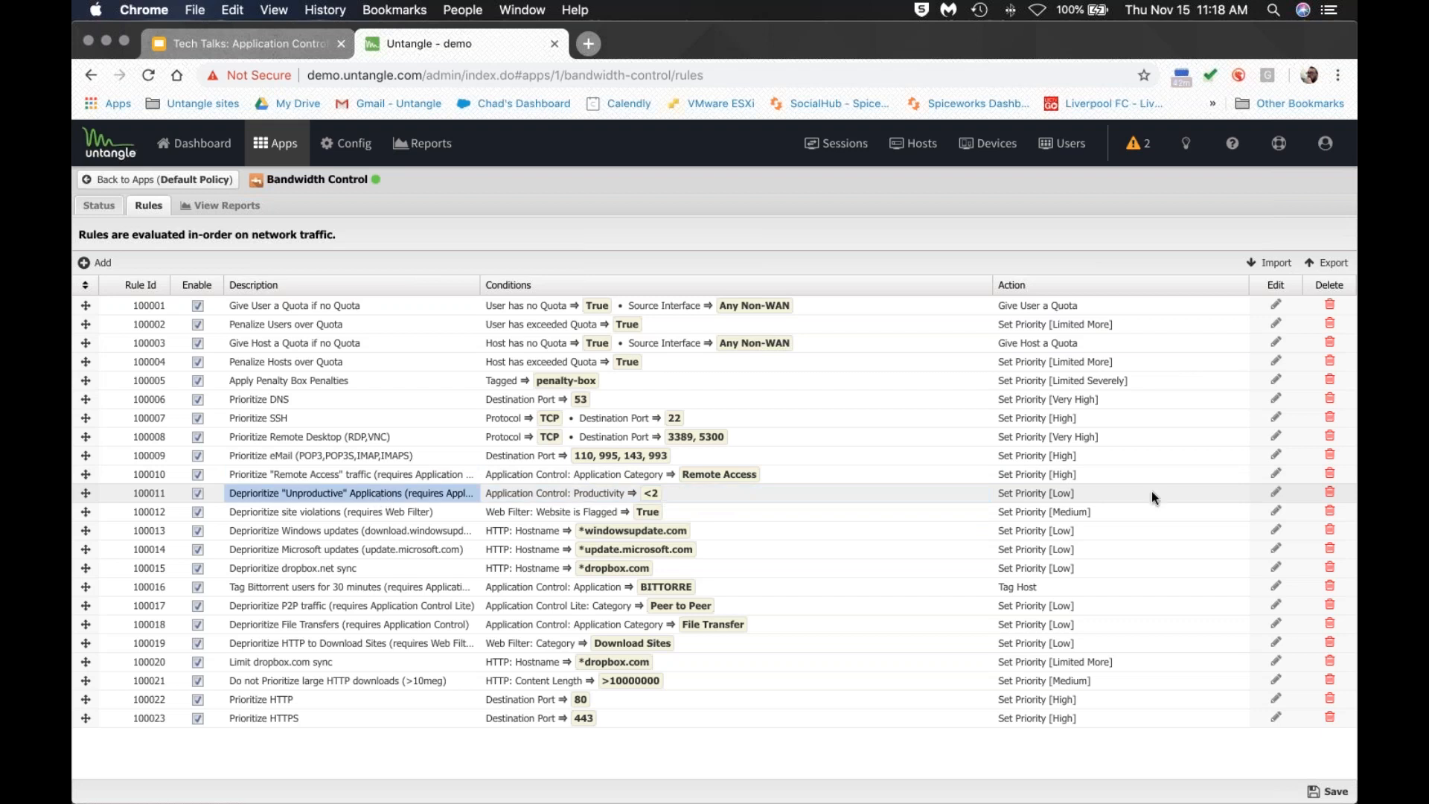
{"action": "left_click", "coordinate": [1073, 497]}
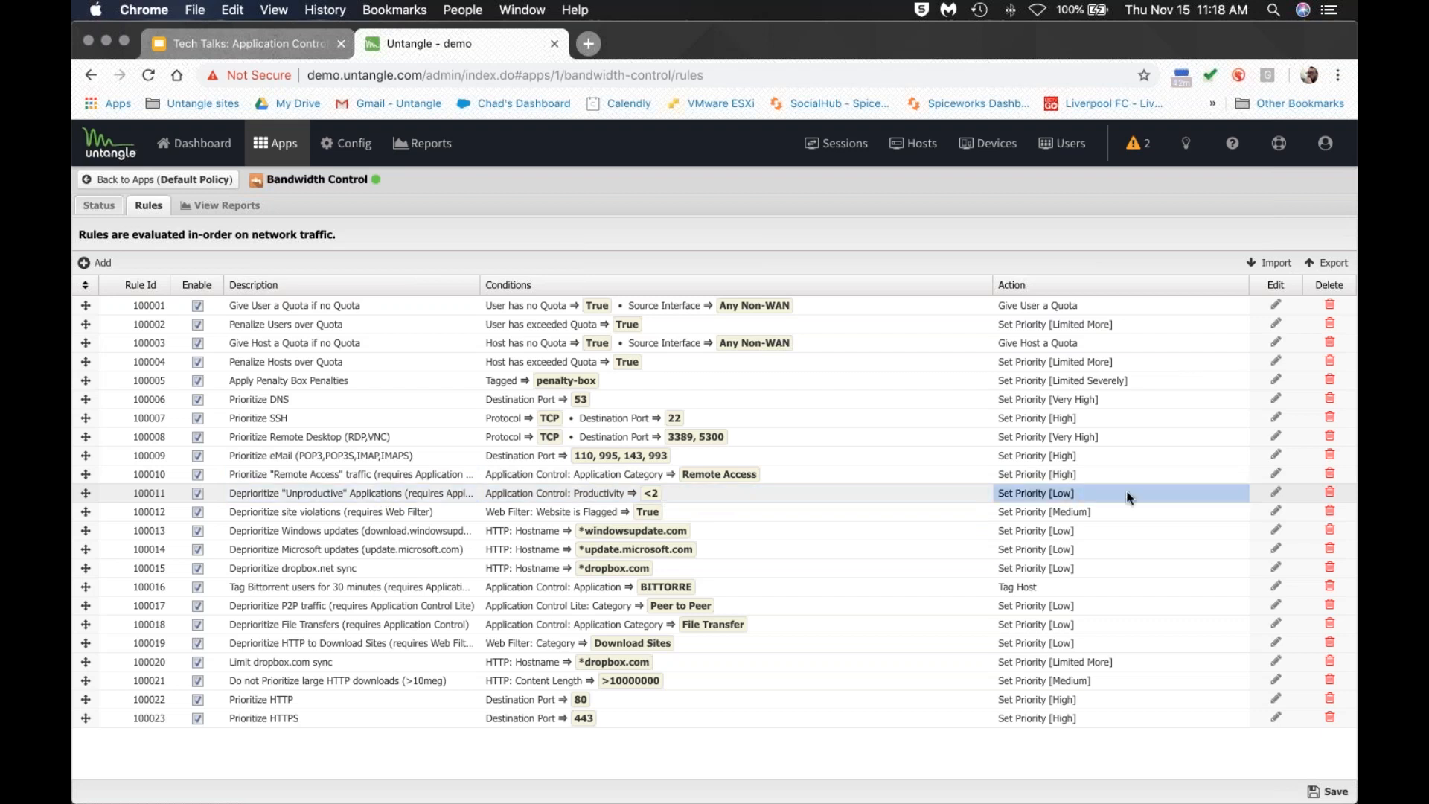
Check rule 100011's priority options, keep it at Low, and return to the apps list.
{"action": "left_click", "coordinate": [1274, 494]}
{"action": "left_click", "coordinate": [848, 529]}
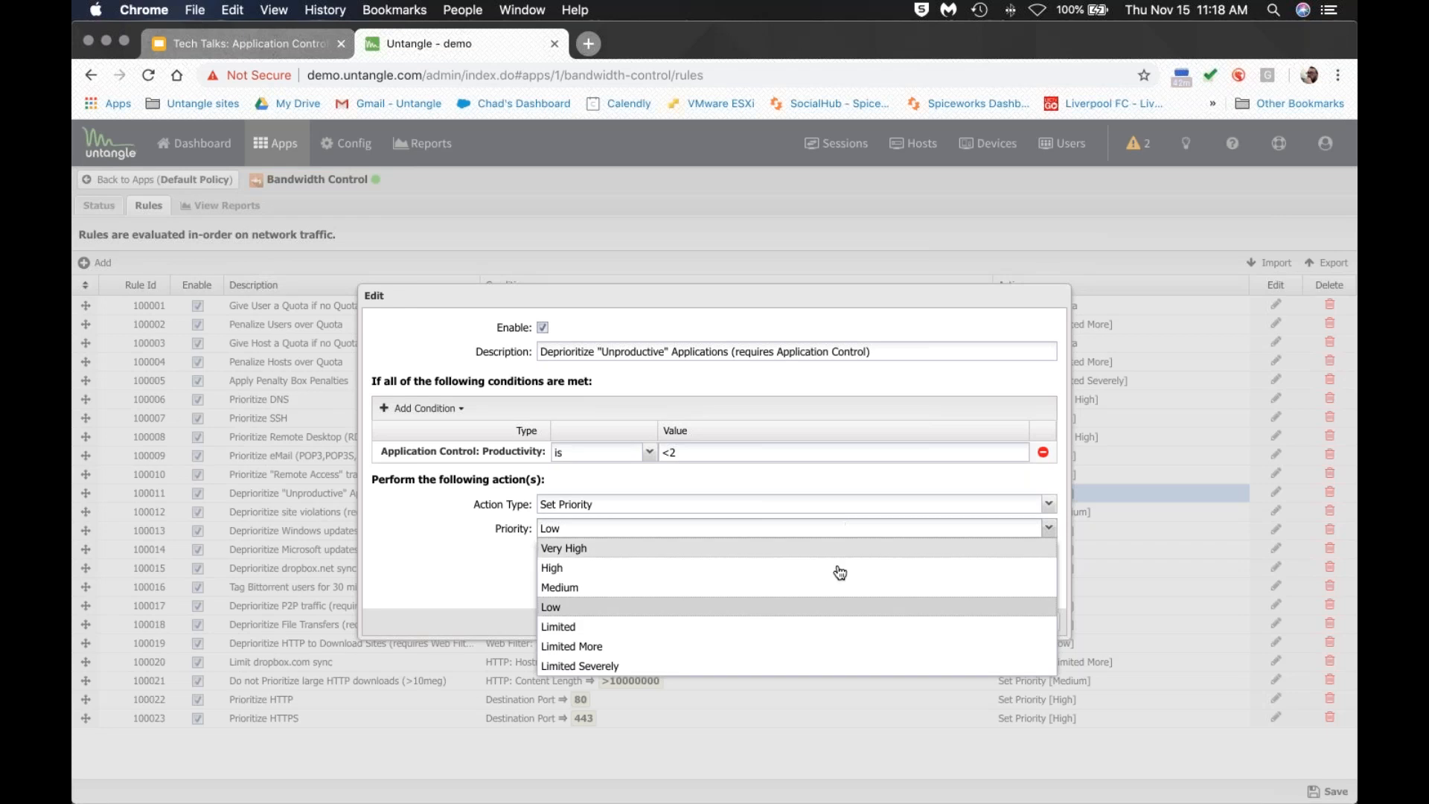
{"action": "left_click", "coordinate": [485, 574]}
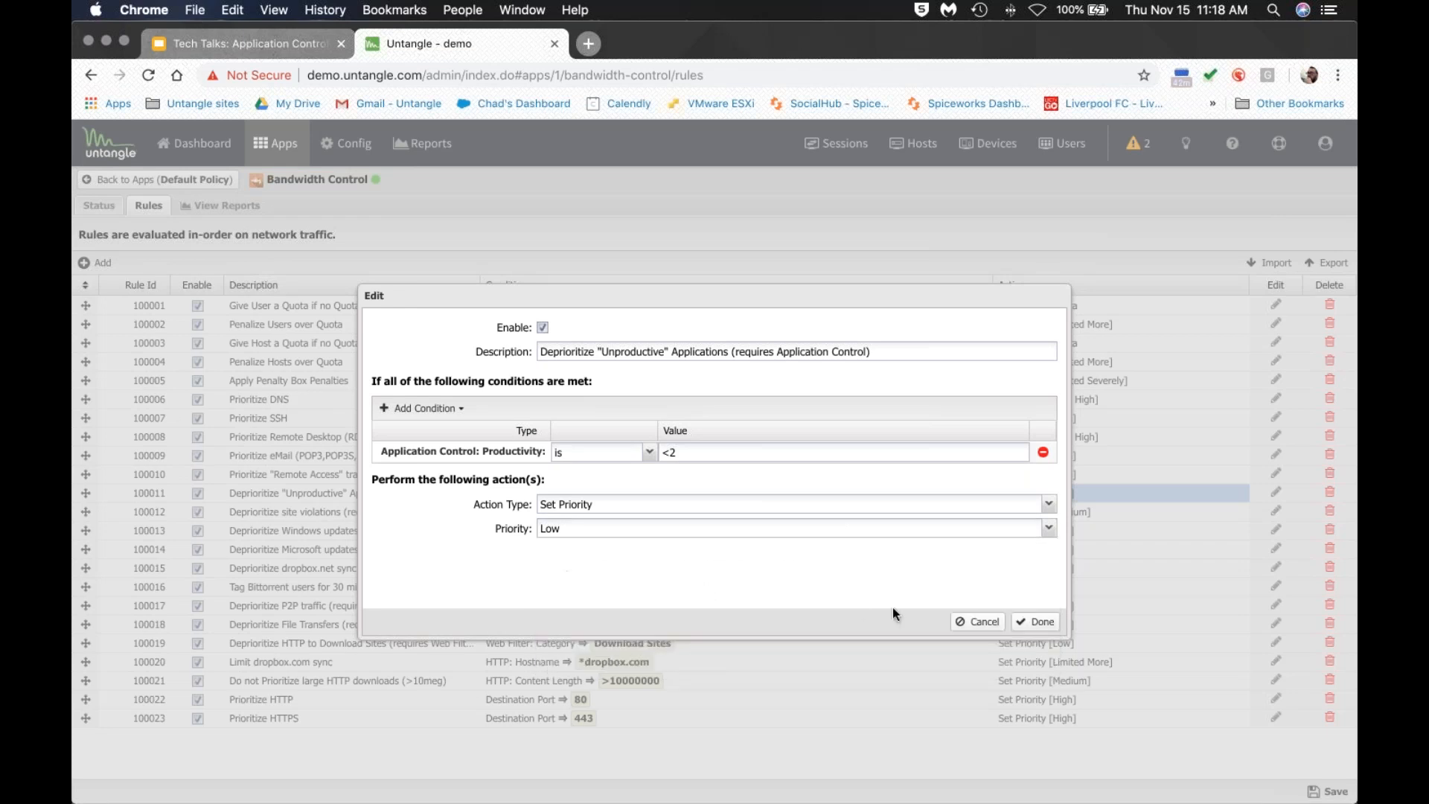
{"action": "left_click", "coordinate": [977, 622]}
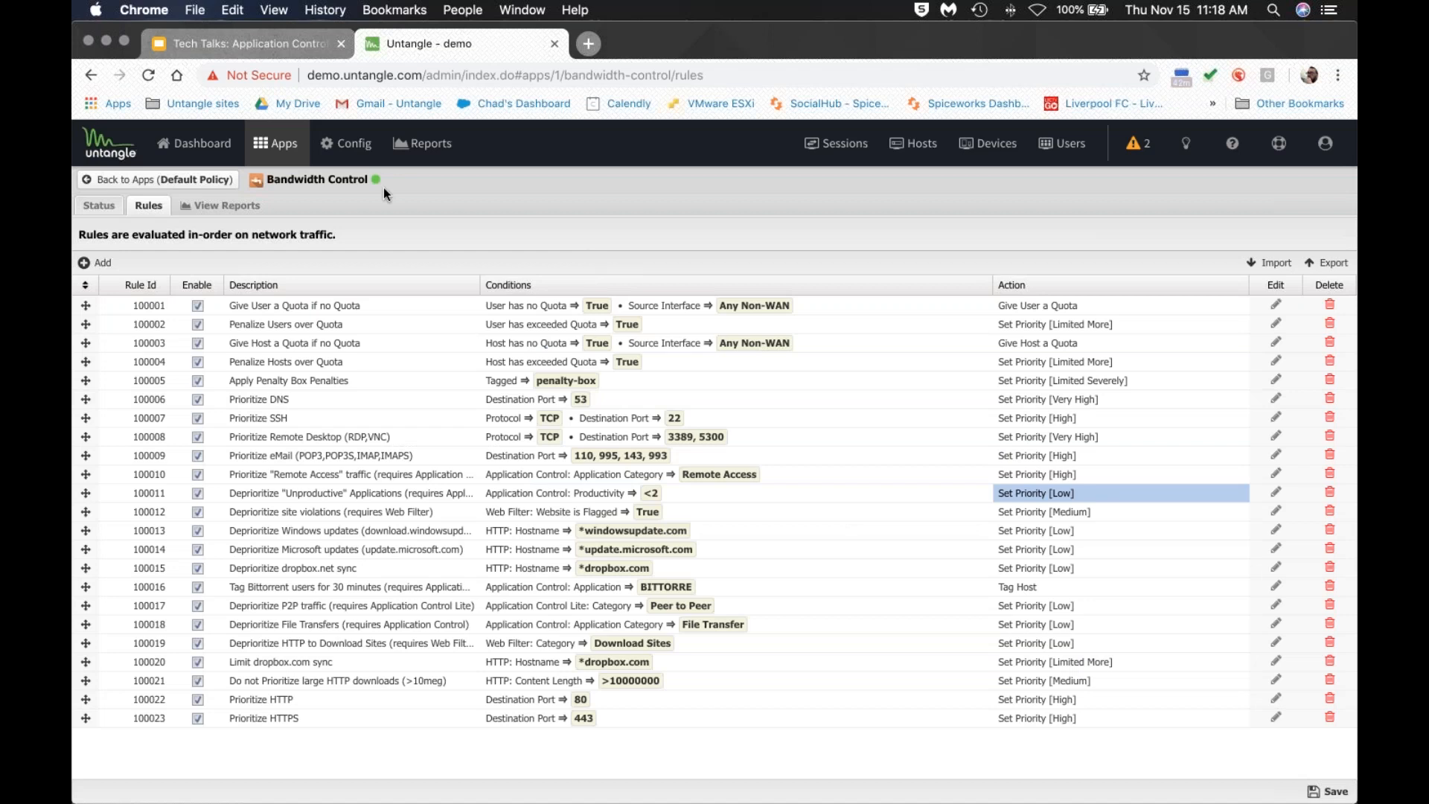
{"action": "left_click", "coordinate": [298, 133]}
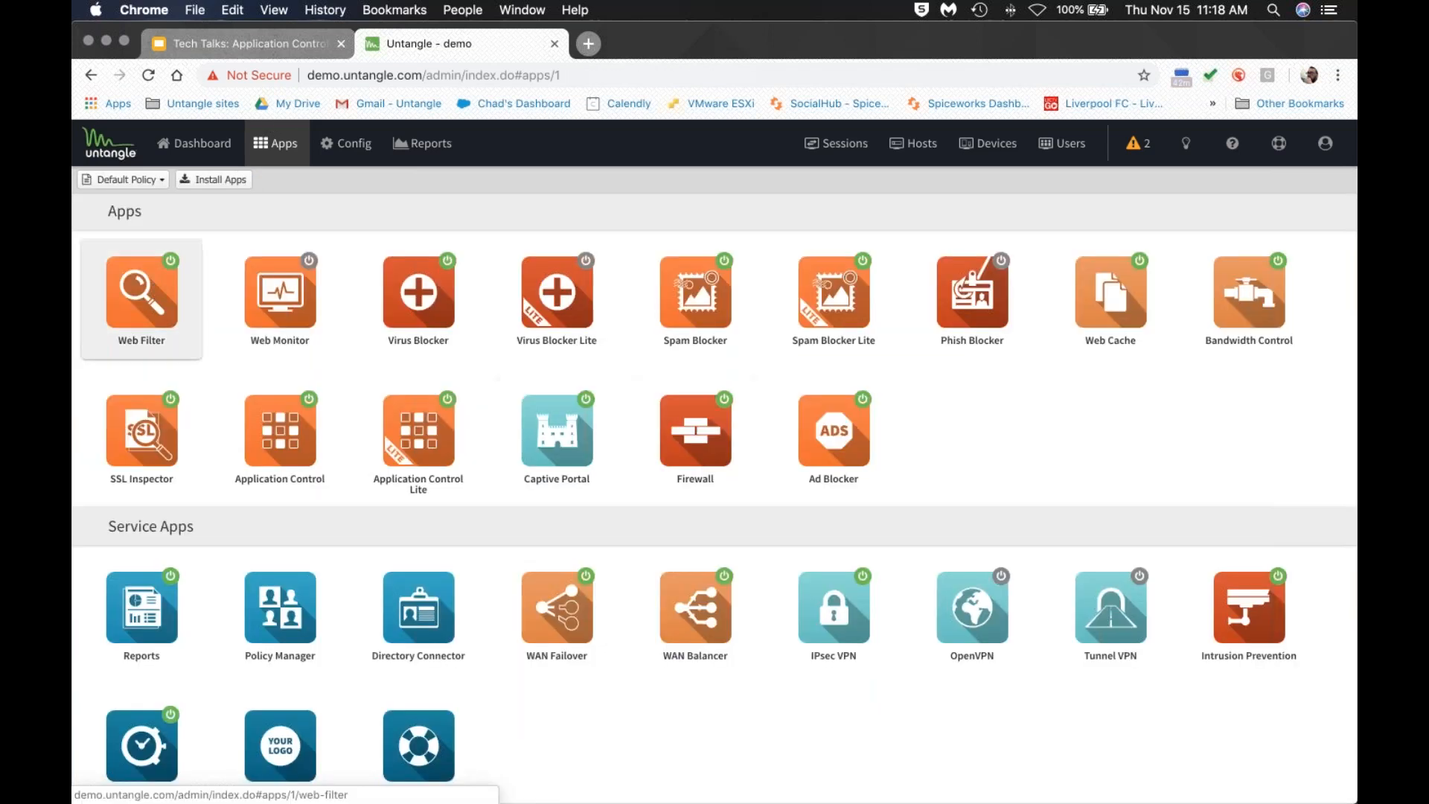
Start a new Web Filter rule and browse the available condition types.
{"action": "left_click", "coordinate": [141, 292]}
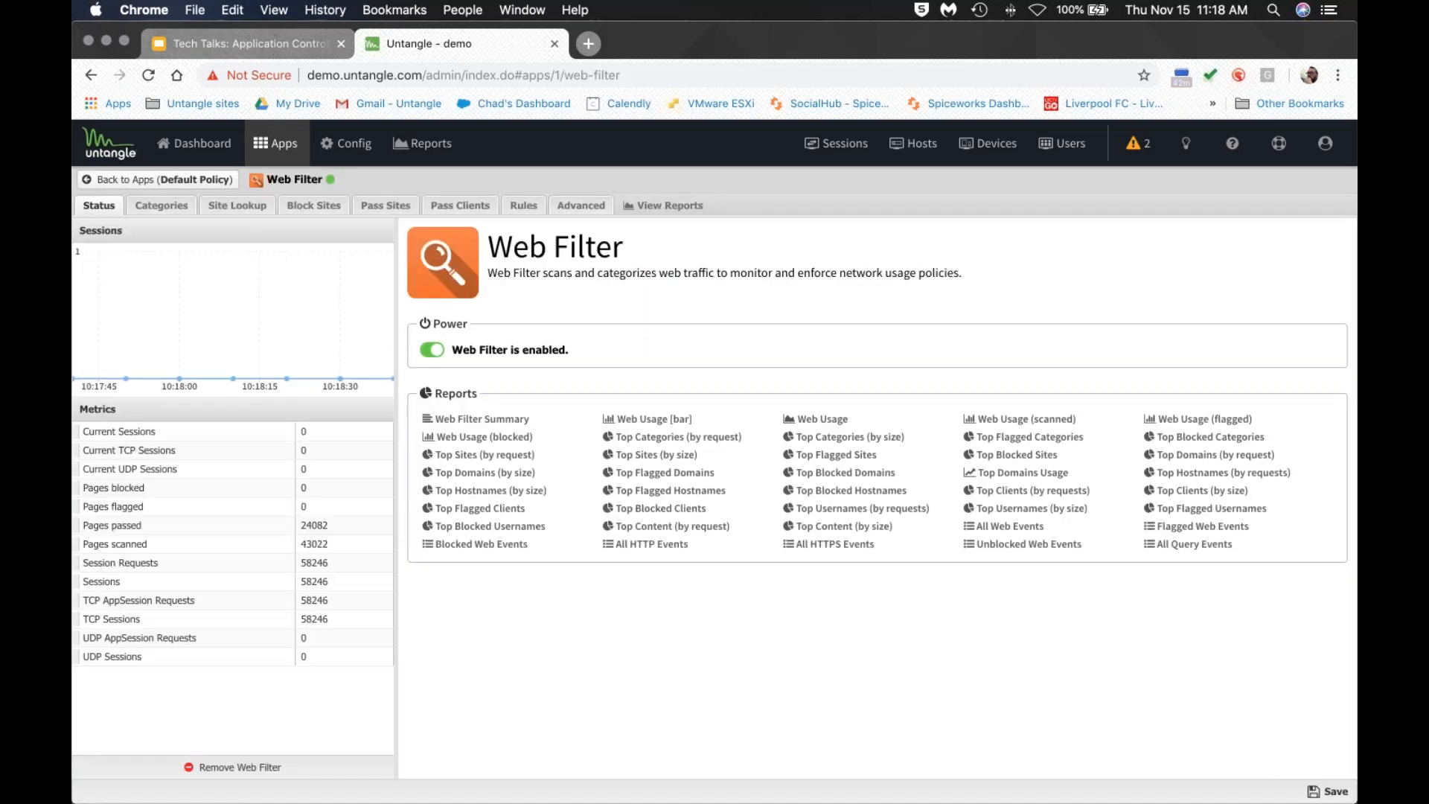
{"action": "left_click", "coordinate": [523, 206]}
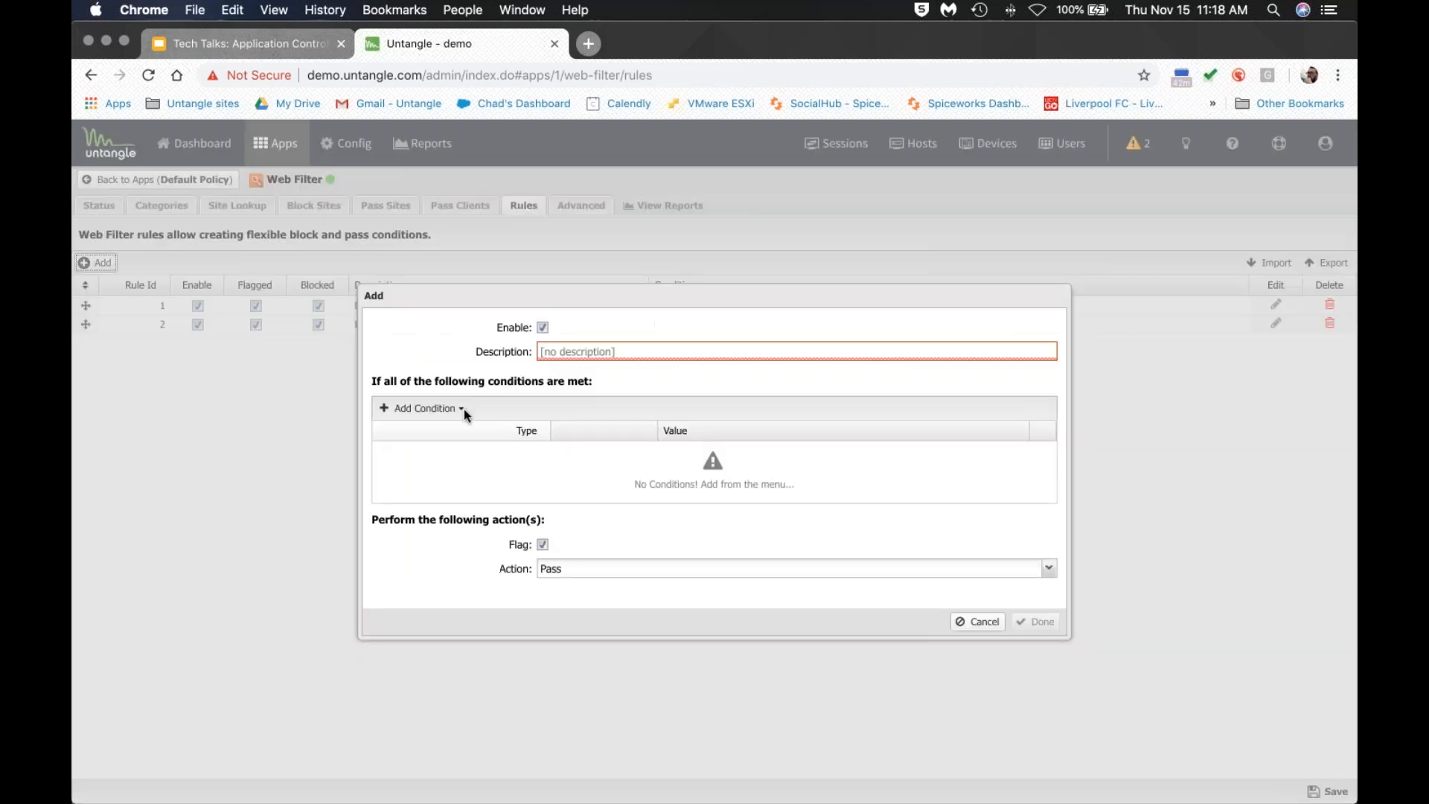
{"action": "left_click", "coordinate": [463, 408]}
{"action": "scroll", "coordinate": [471, 544], "scroll_direction": "down", "scroll_amount": 3}
{"action": "scroll", "coordinate": [471, 544], "scroll_direction": "down", "scroll_amount": 10}
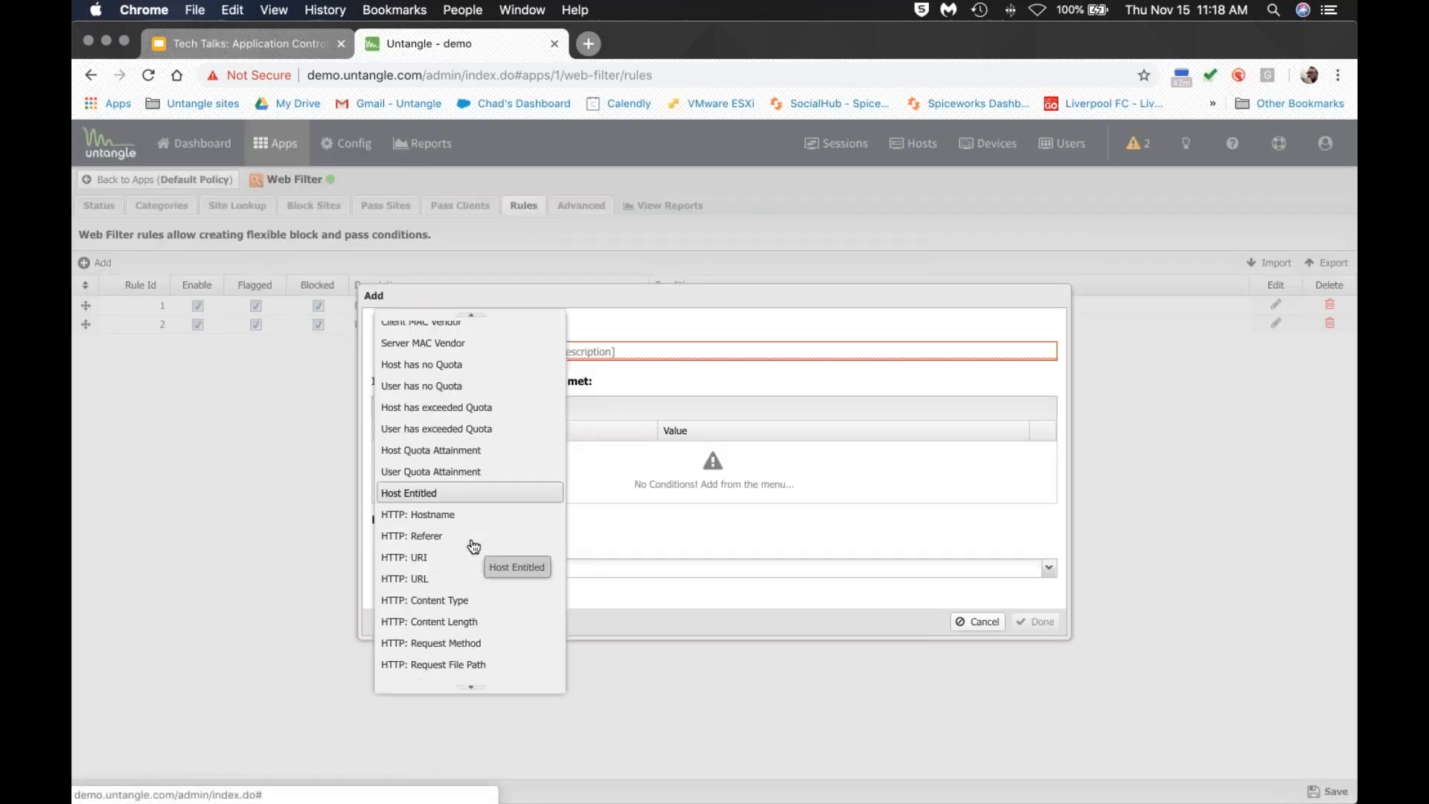
{"action": "scroll", "coordinate": [469, 529], "scroll_direction": "down", "scroll_amount": 1}
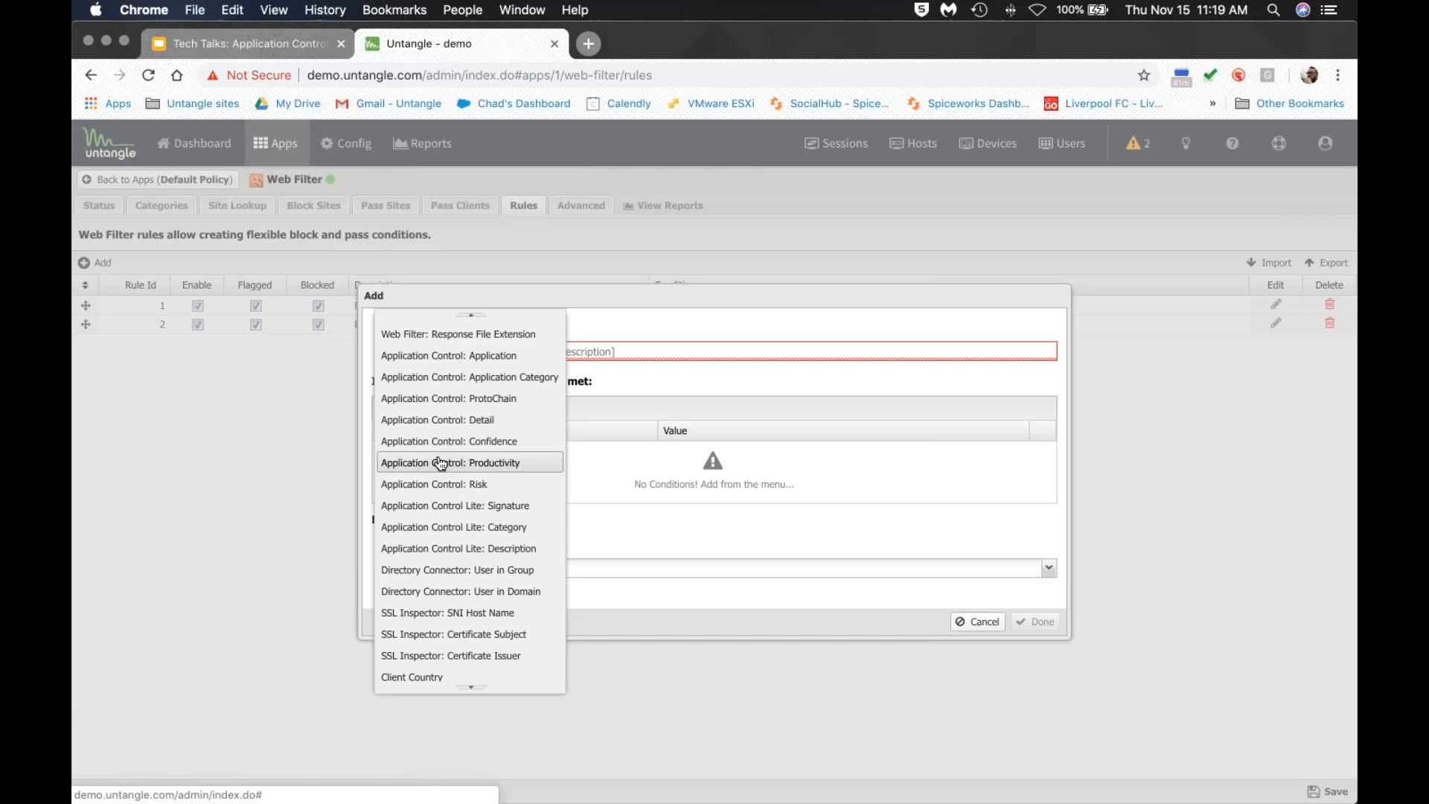
{"action": "scroll", "coordinate": [440, 463], "scroll_direction": "up", "scroll_amount": 5}
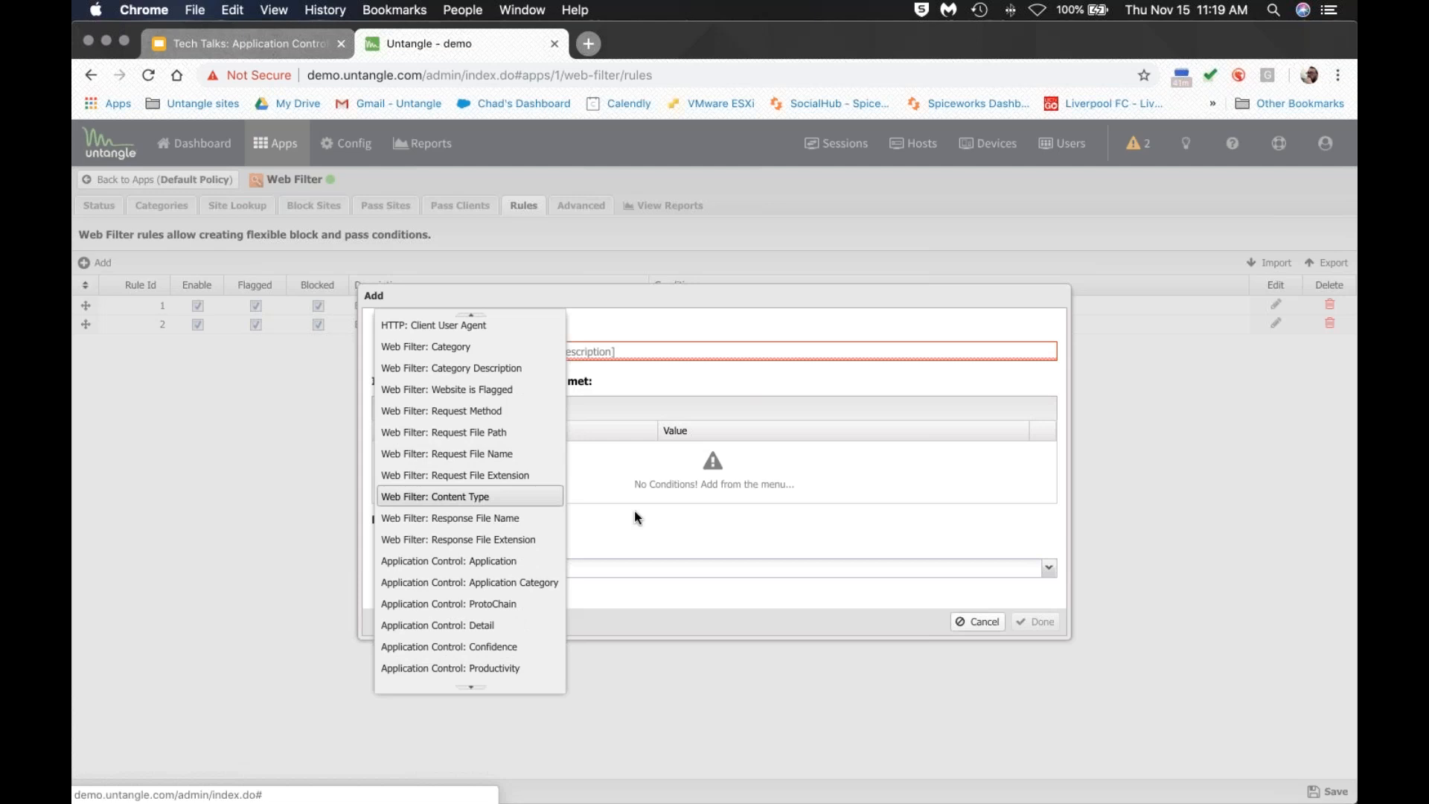
Close the condition list, cancel the draft rule, and return to the Apps page.
{"action": "left_click", "coordinate": [660, 515]}
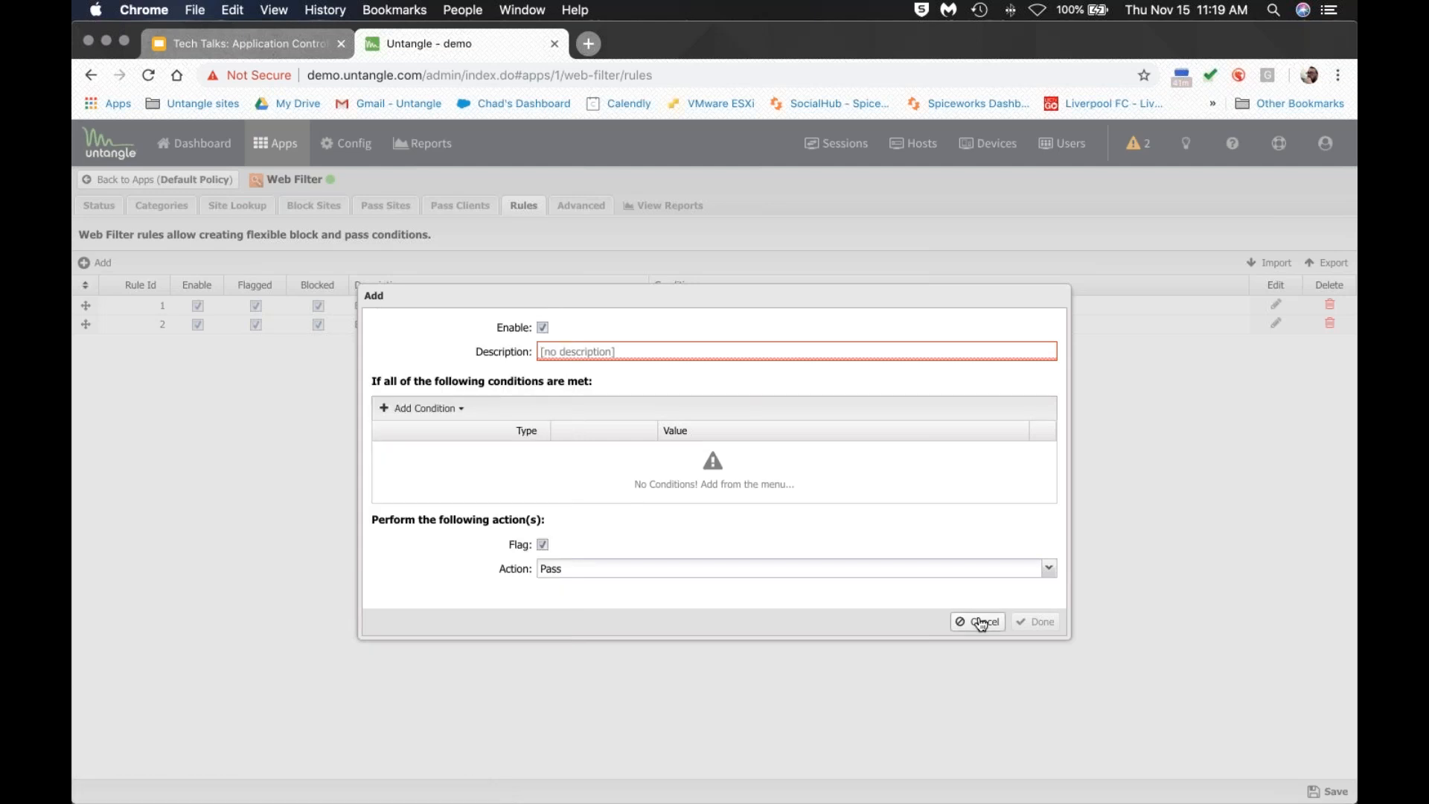
{"action": "left_click", "coordinate": [981, 622]}
{"action": "left_click", "coordinate": [276, 144]}
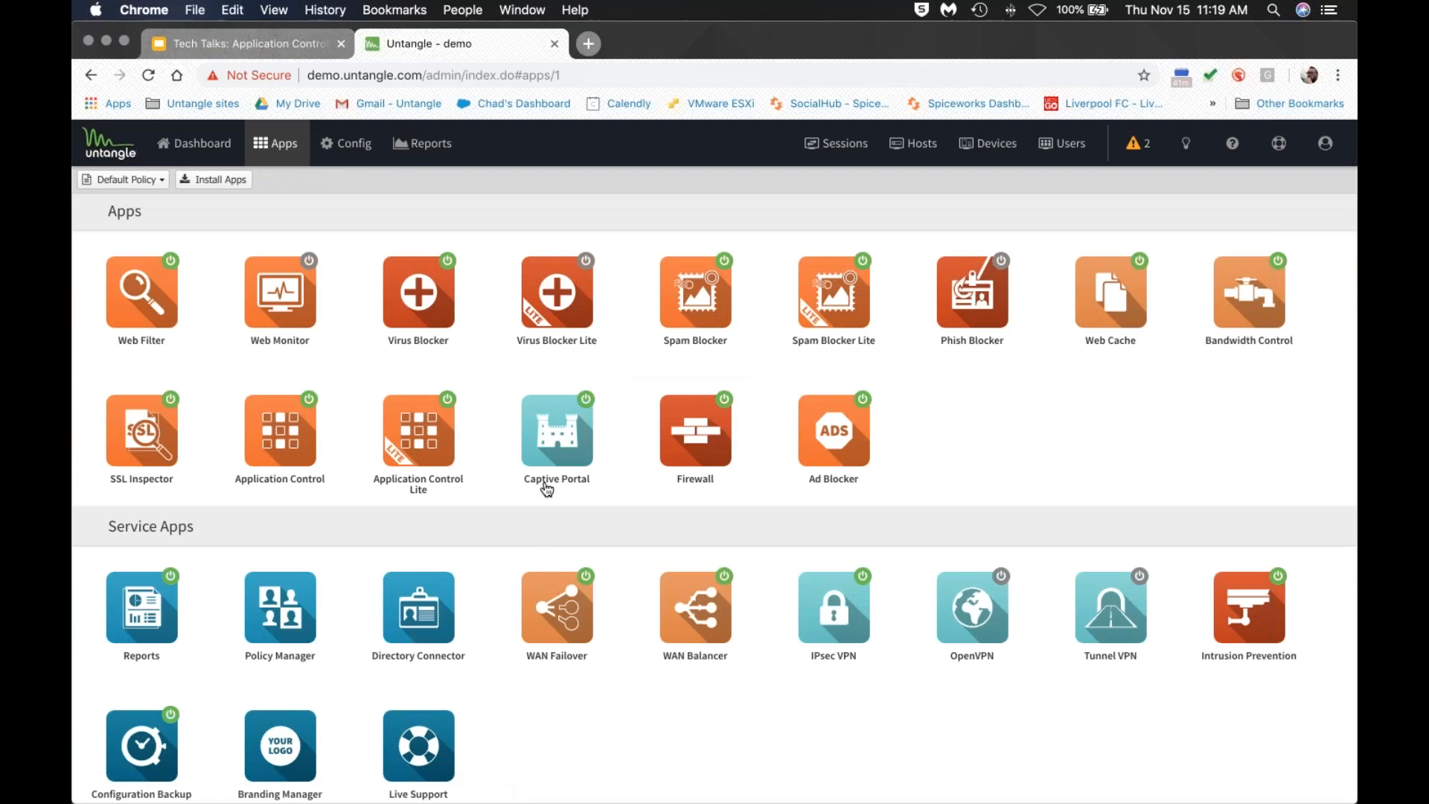
Open Application Control and filter its applications list for 'google'.
{"action": "left_click", "coordinate": [306, 454]}
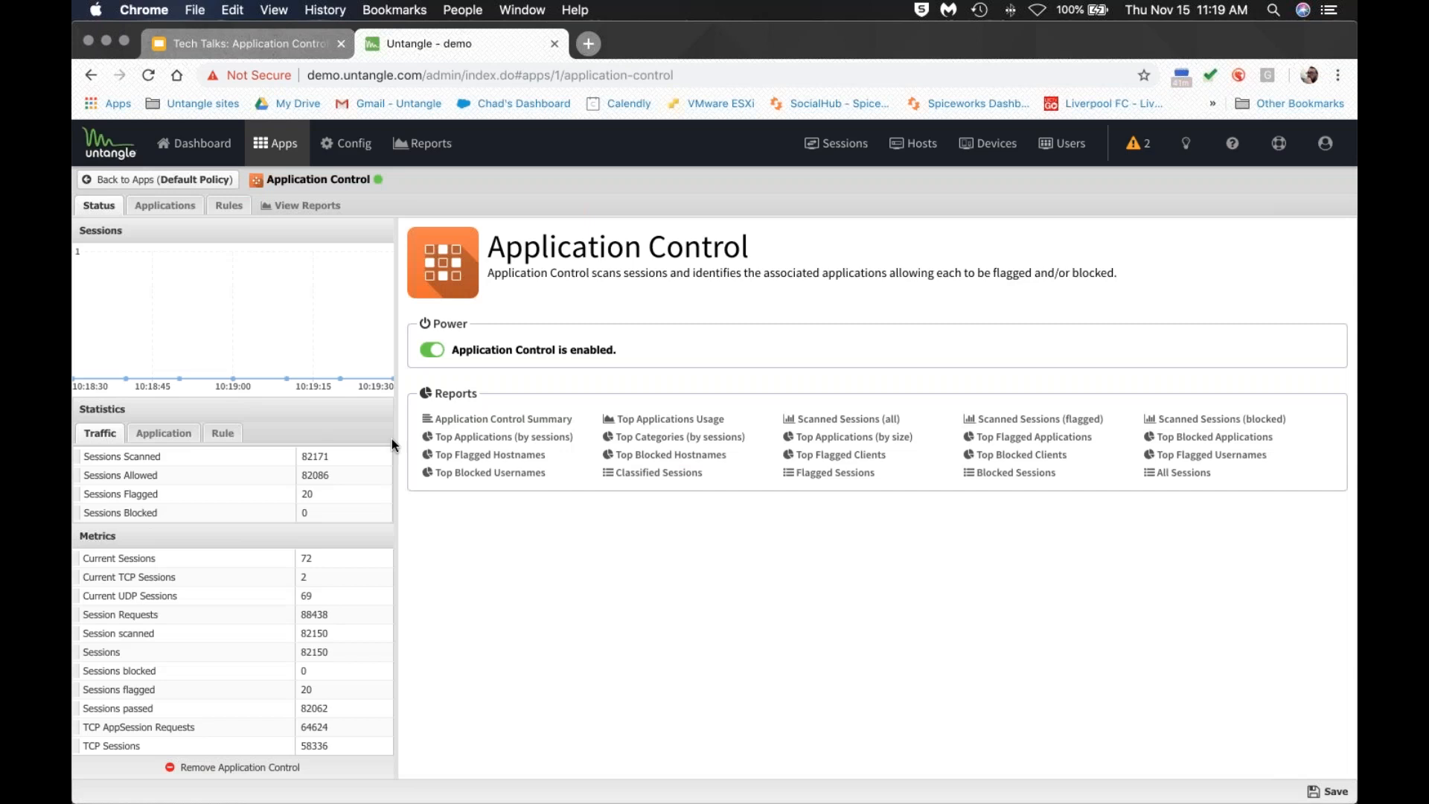
{"action": "left_click", "coordinate": [228, 206]}
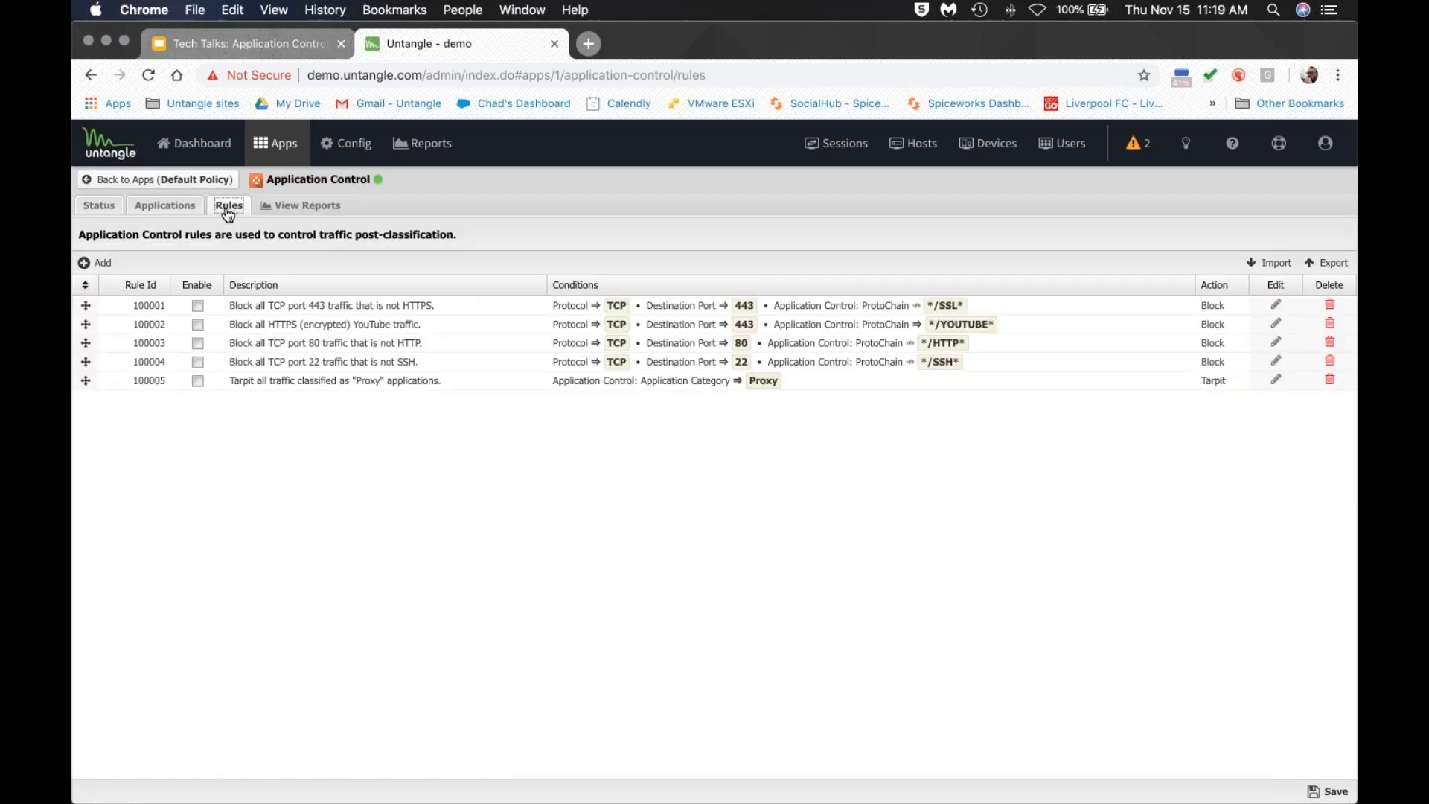
{"action": "left_click", "coordinate": [164, 207]}
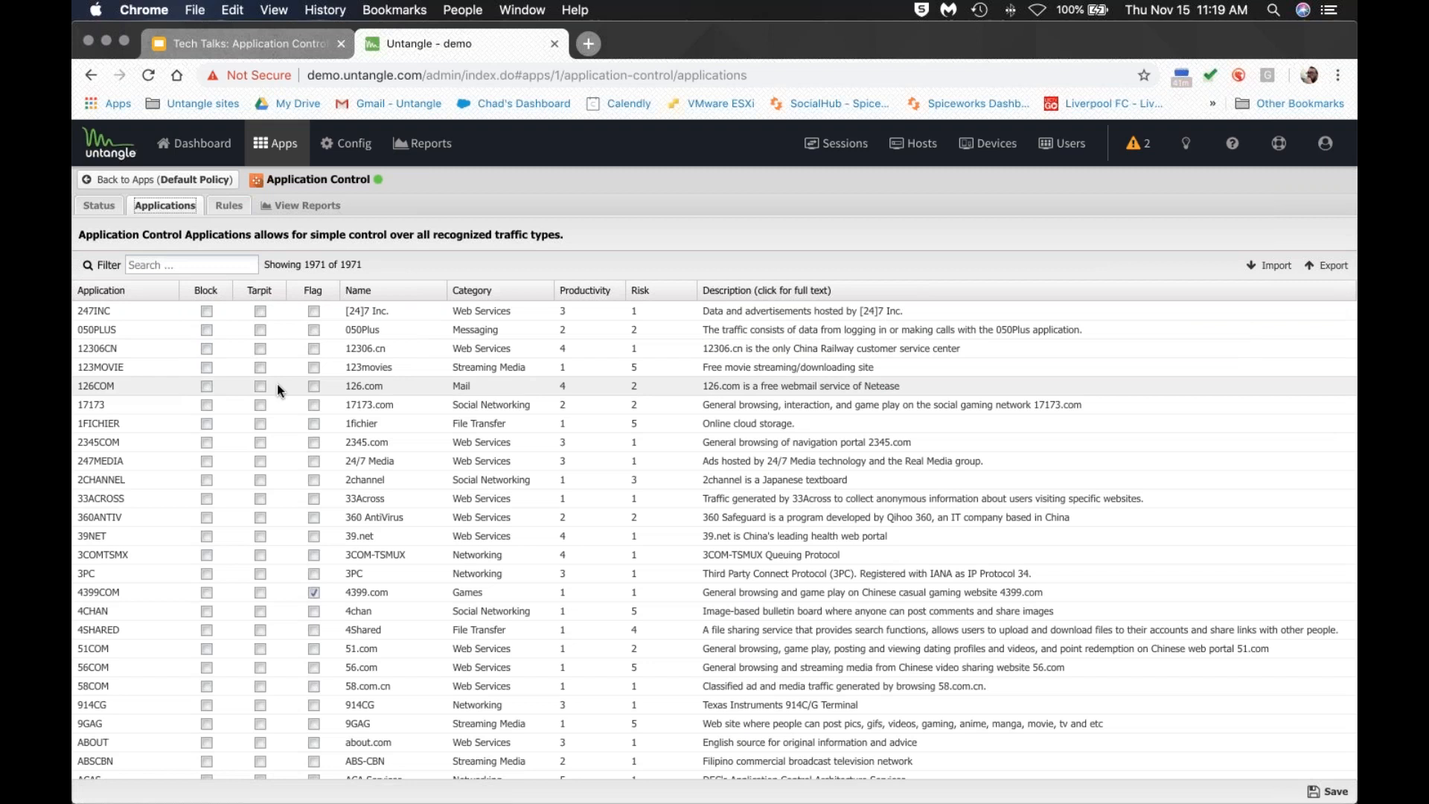
{"action": "left_click", "coordinate": [192, 266]}
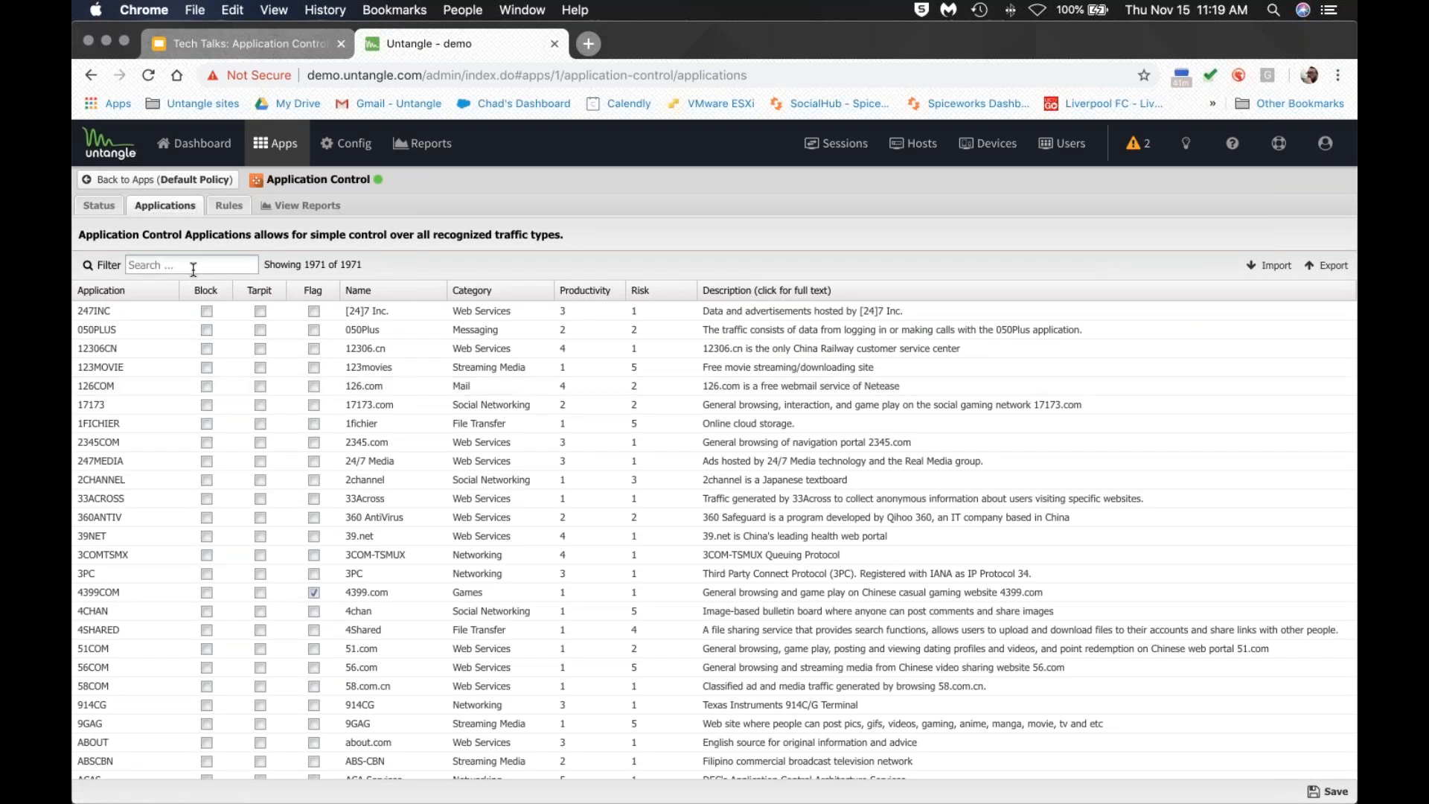
{"action": "type", "text": "google"}
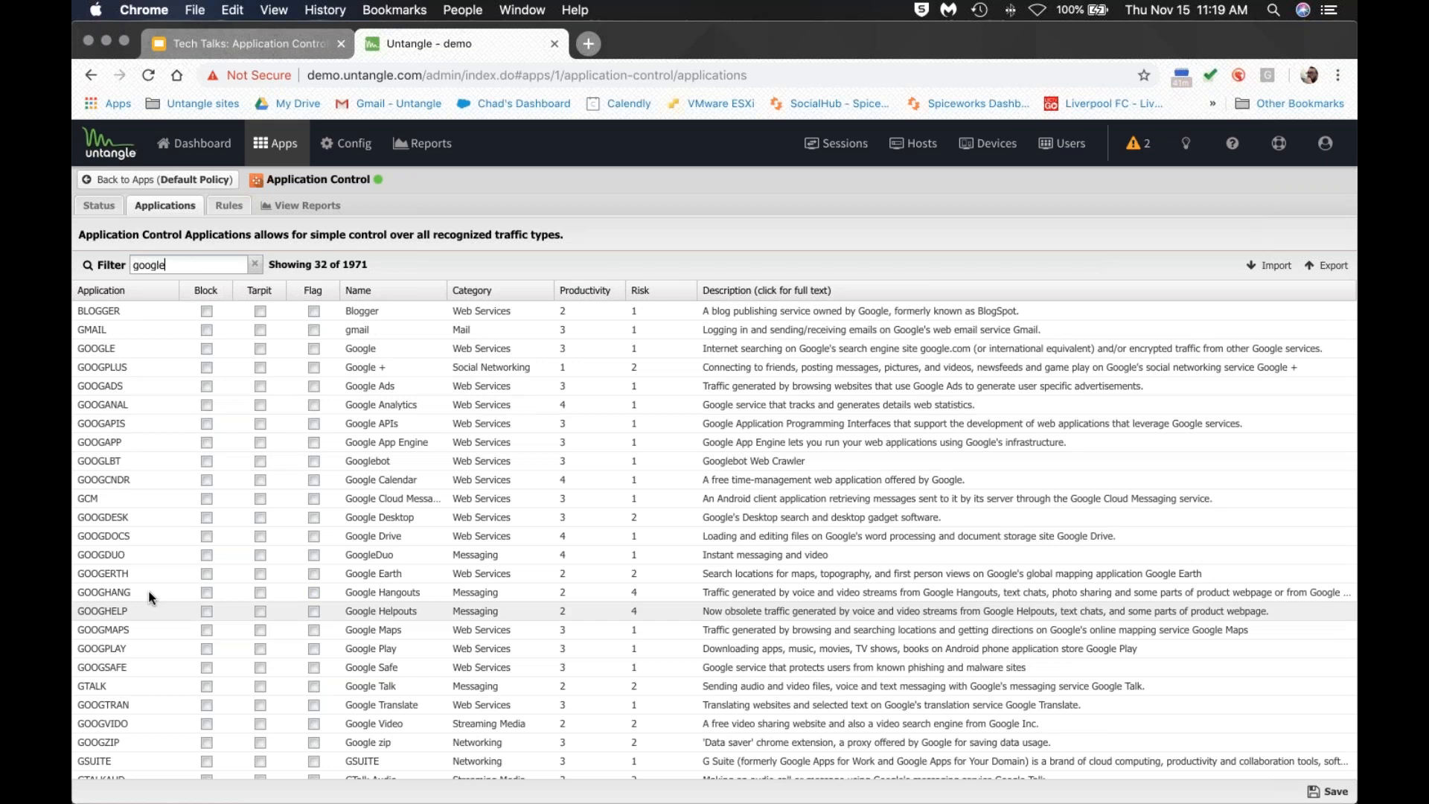
Tick then untick Block for Google Earth, leaving it unblocked, and show the Rules list.
{"action": "left_click", "coordinate": [142, 573]}
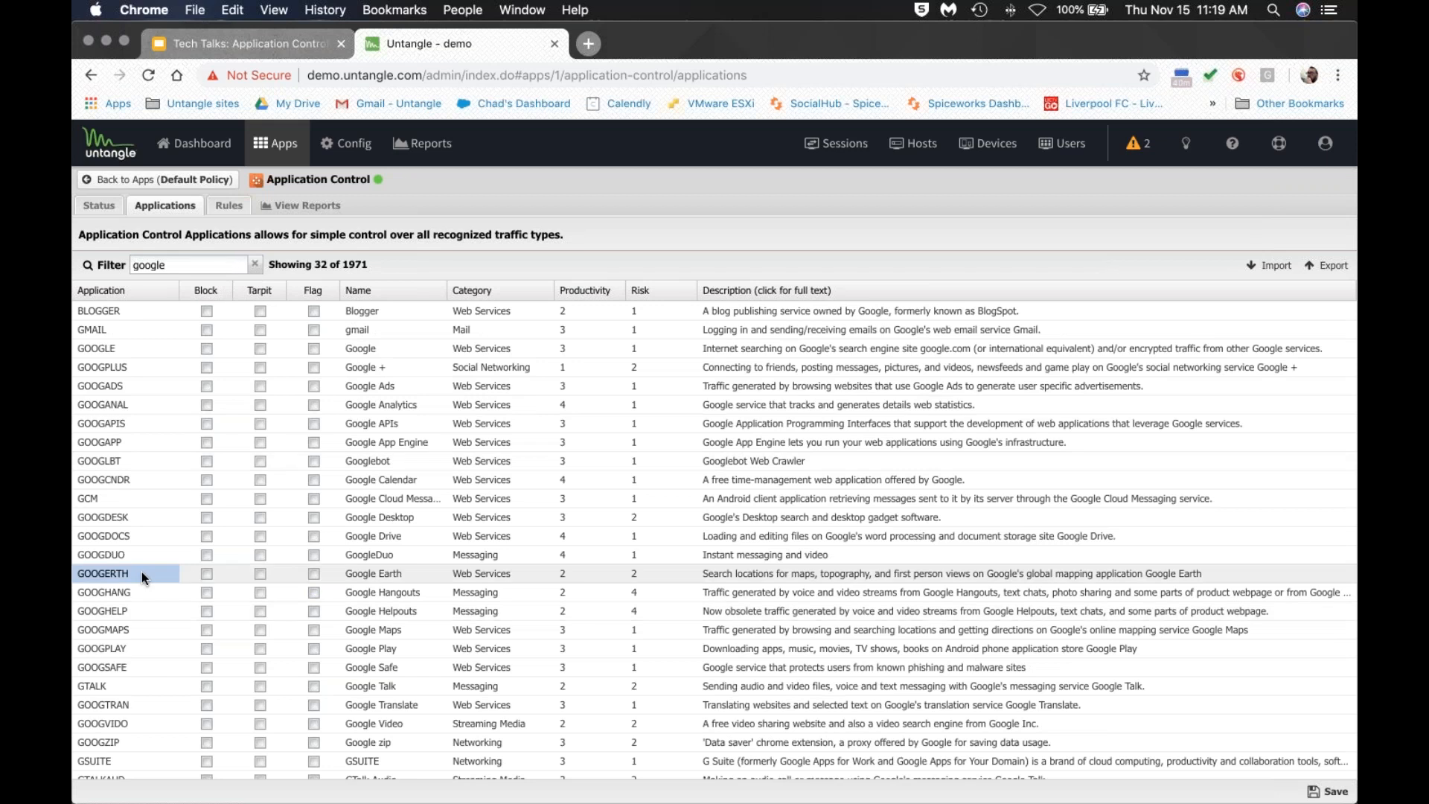
{"action": "left_click", "coordinate": [207, 575]}
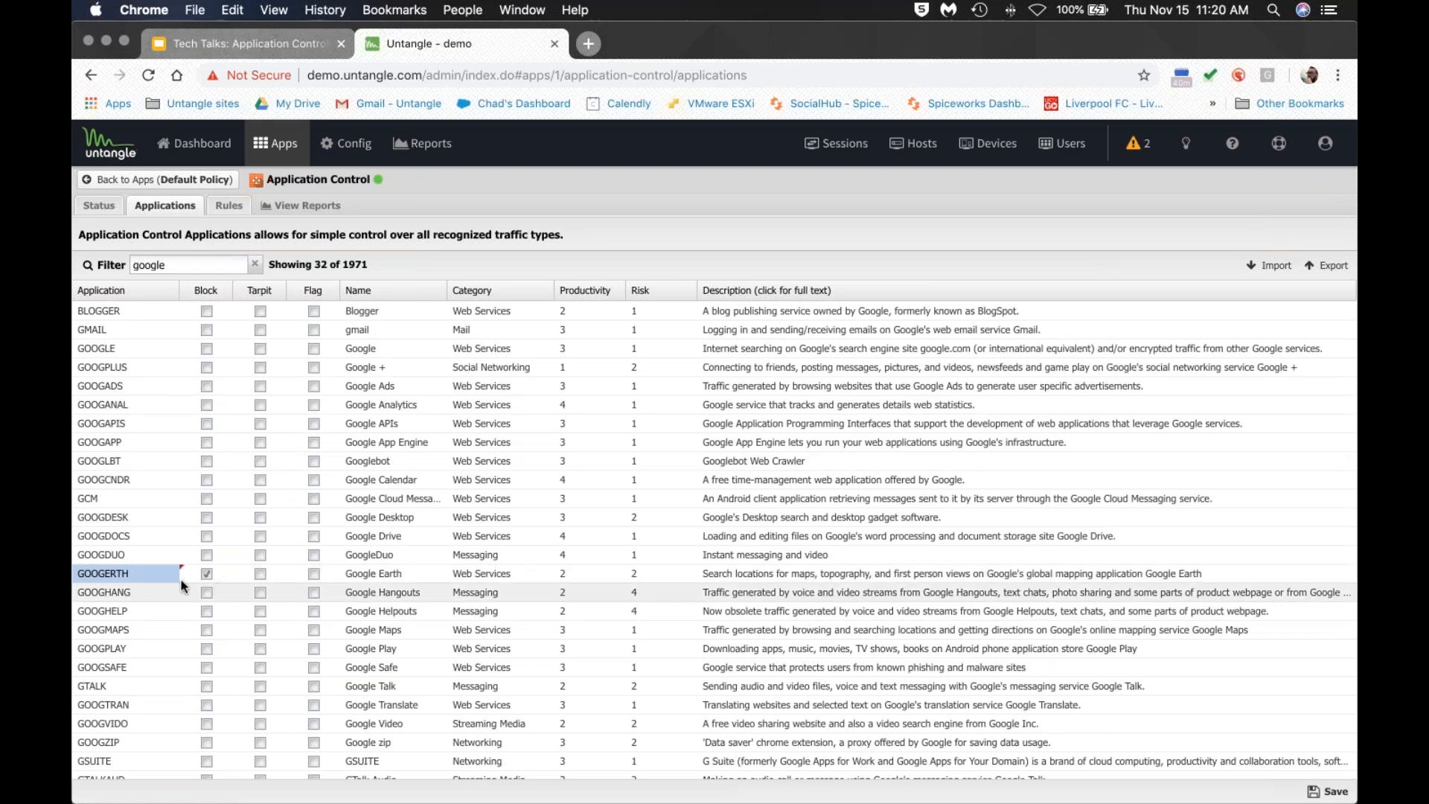
{"action": "left_click", "coordinate": [207, 574]}
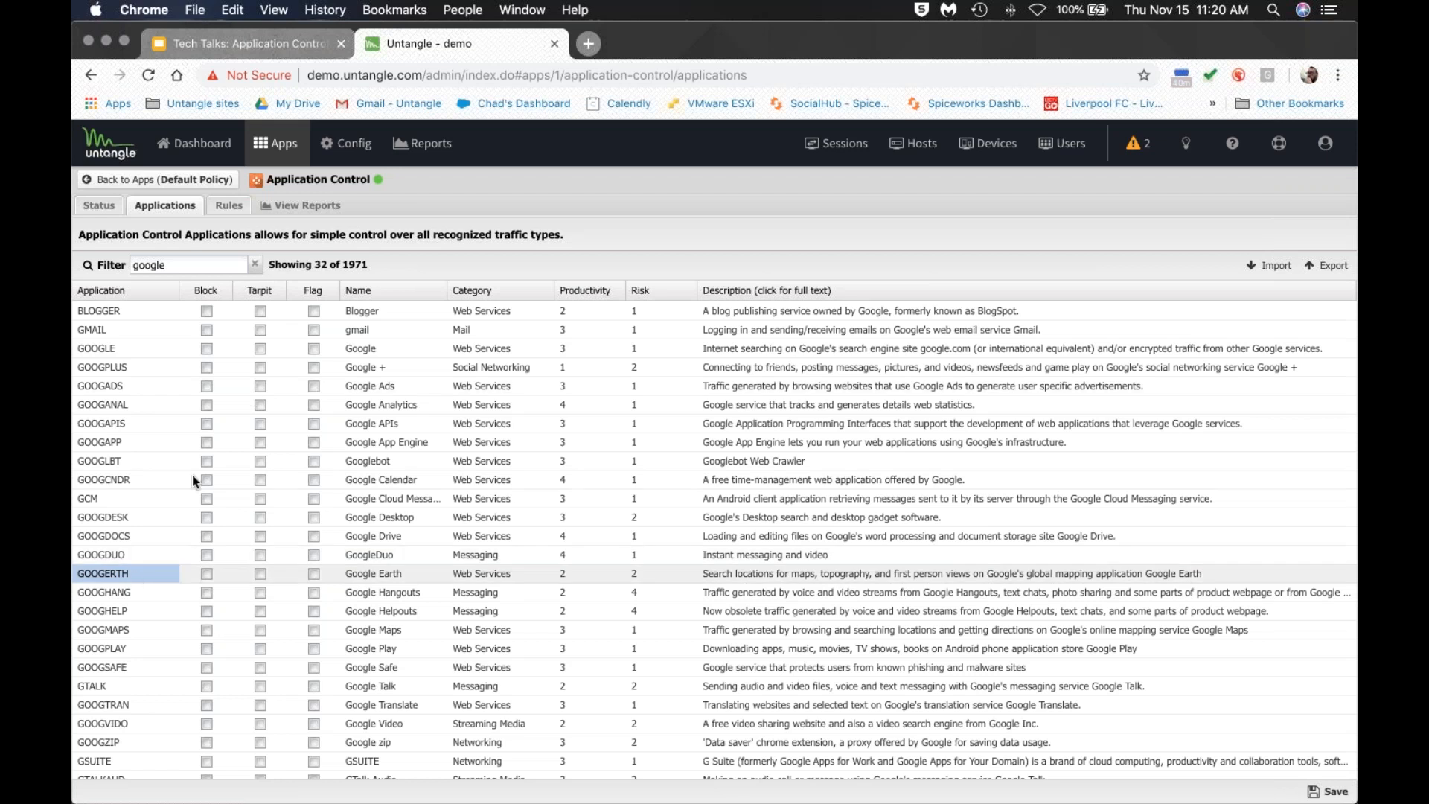
{"action": "left_click", "coordinate": [235, 214]}
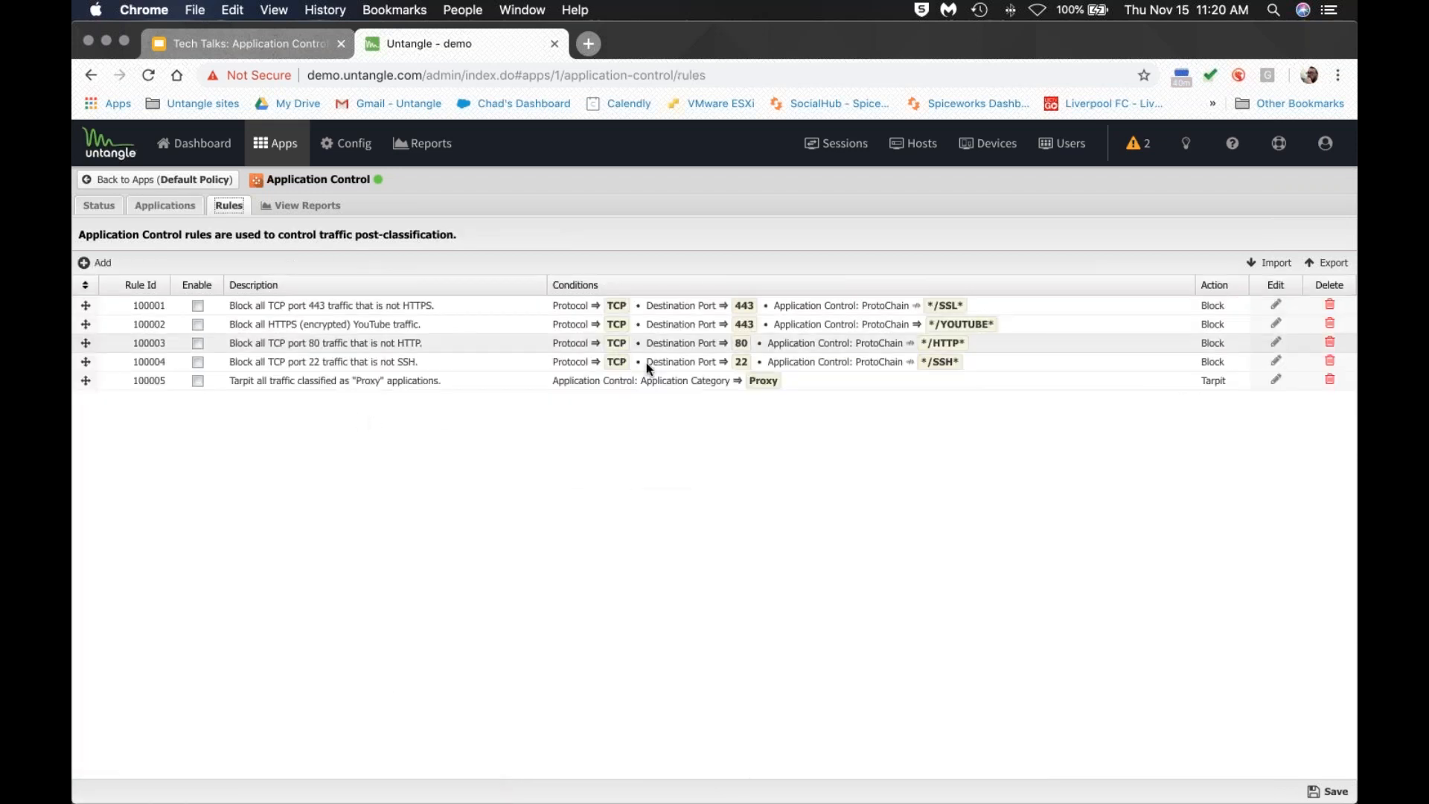
Start a new Application Control rule with the condition Application = GOOGEARTH.
{"action": "left_click", "coordinate": [97, 262]}
{"action": "left_click", "coordinate": [415, 412]}
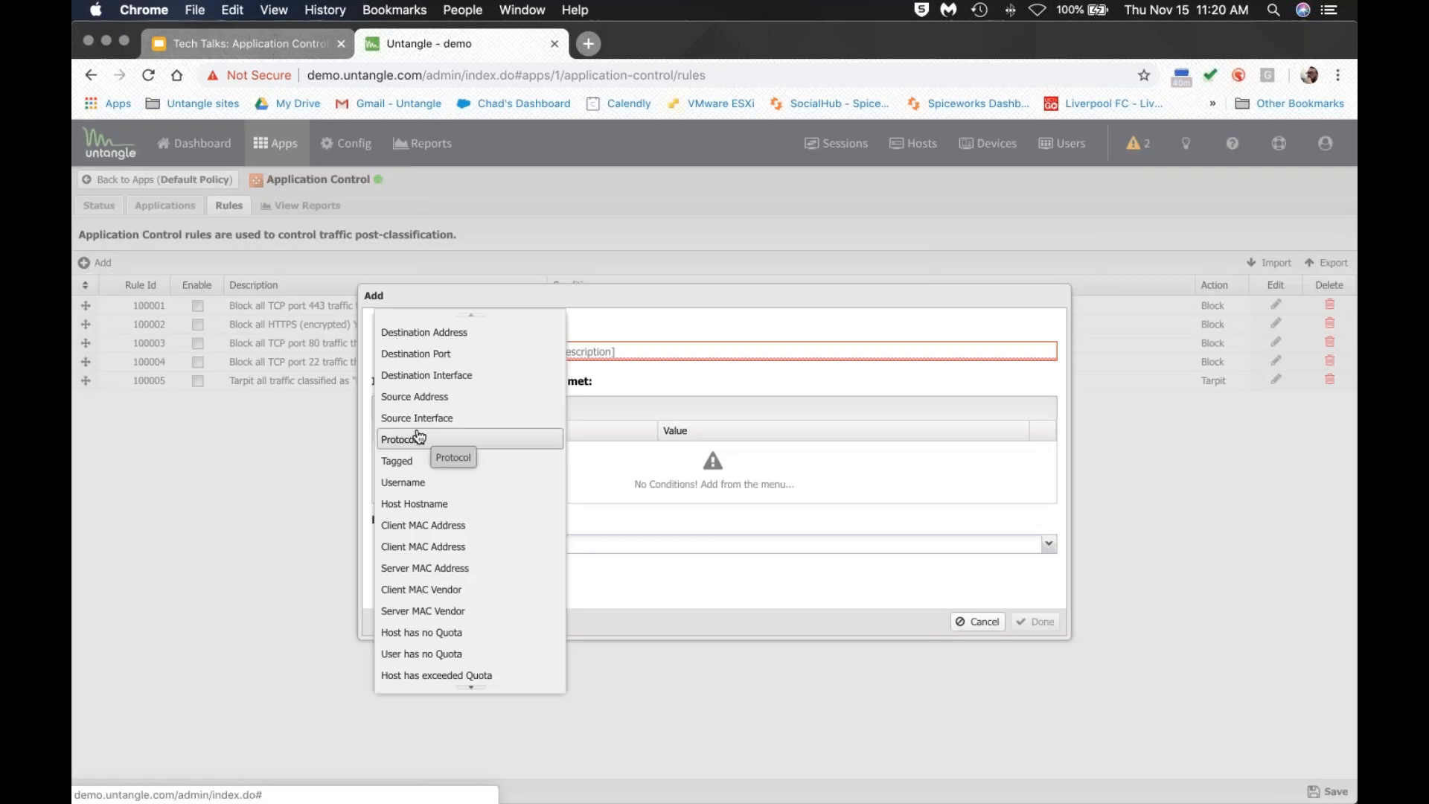
{"action": "scroll", "coordinate": [473, 512], "scroll_direction": "down", "scroll_amount": 2}
{"action": "scroll", "coordinate": [472, 514], "scroll_direction": "down", "scroll_amount": 10}
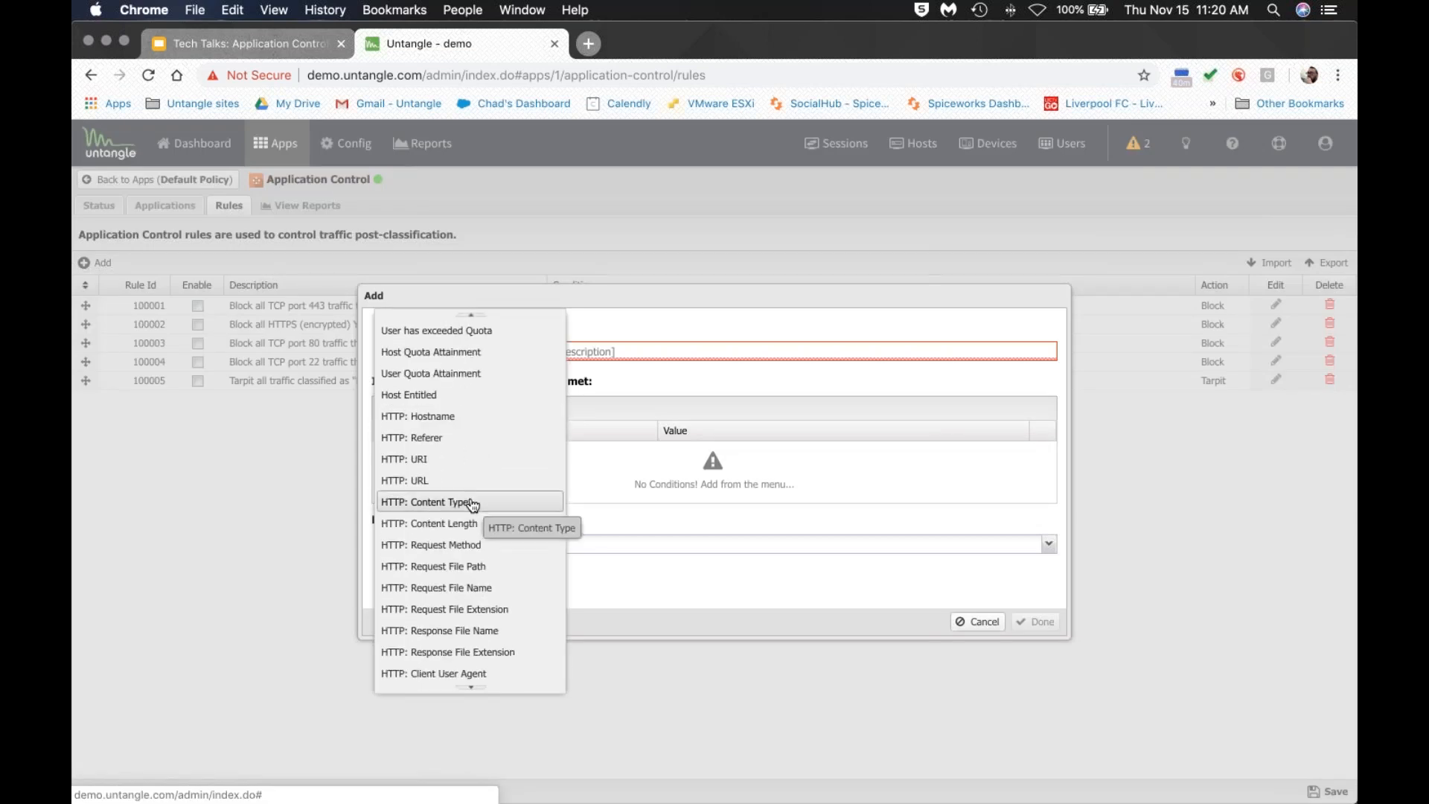
{"action": "scroll", "coordinate": [521, 547], "scroll_direction": "up", "scroll_amount": 1}
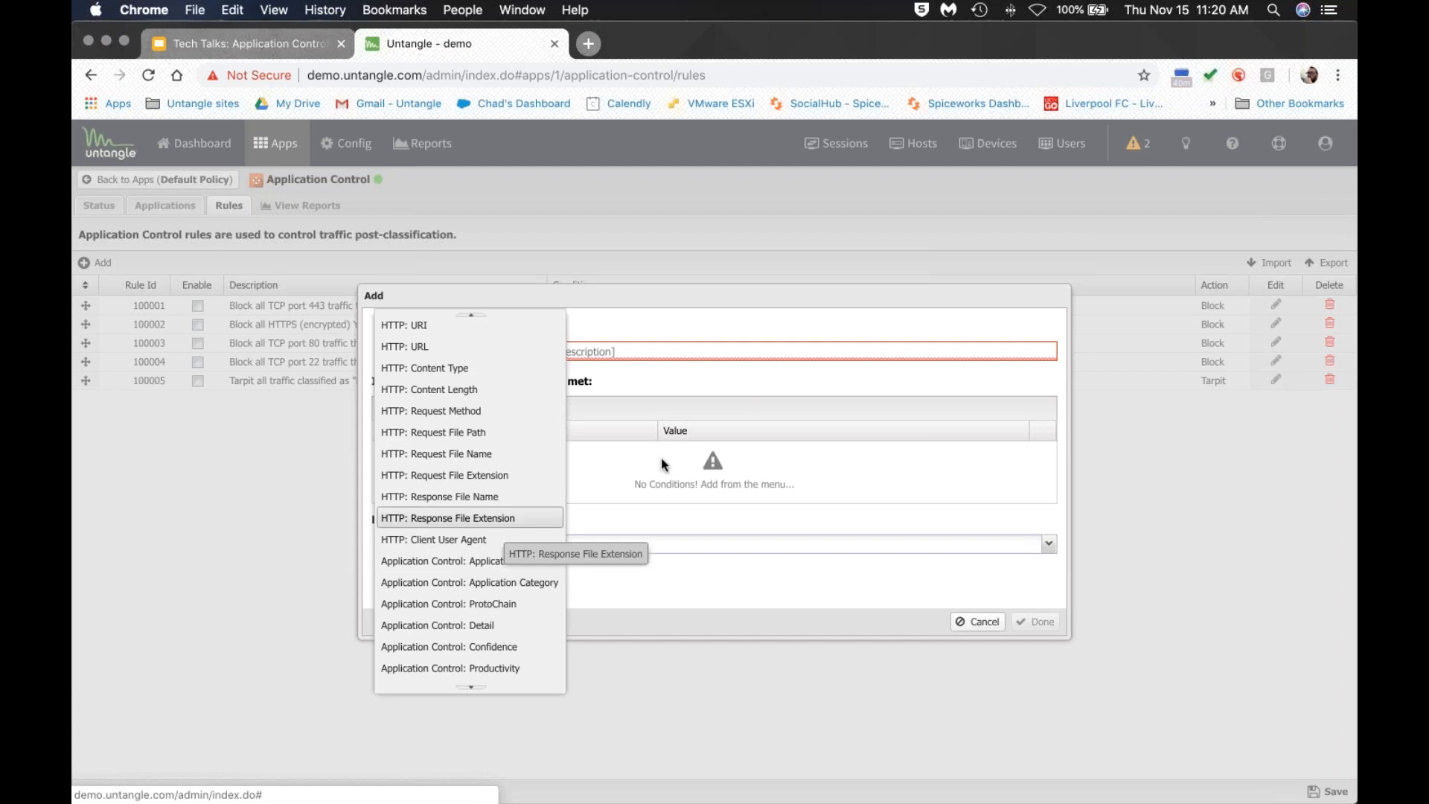
{"action": "left_click", "coordinate": [513, 563]}
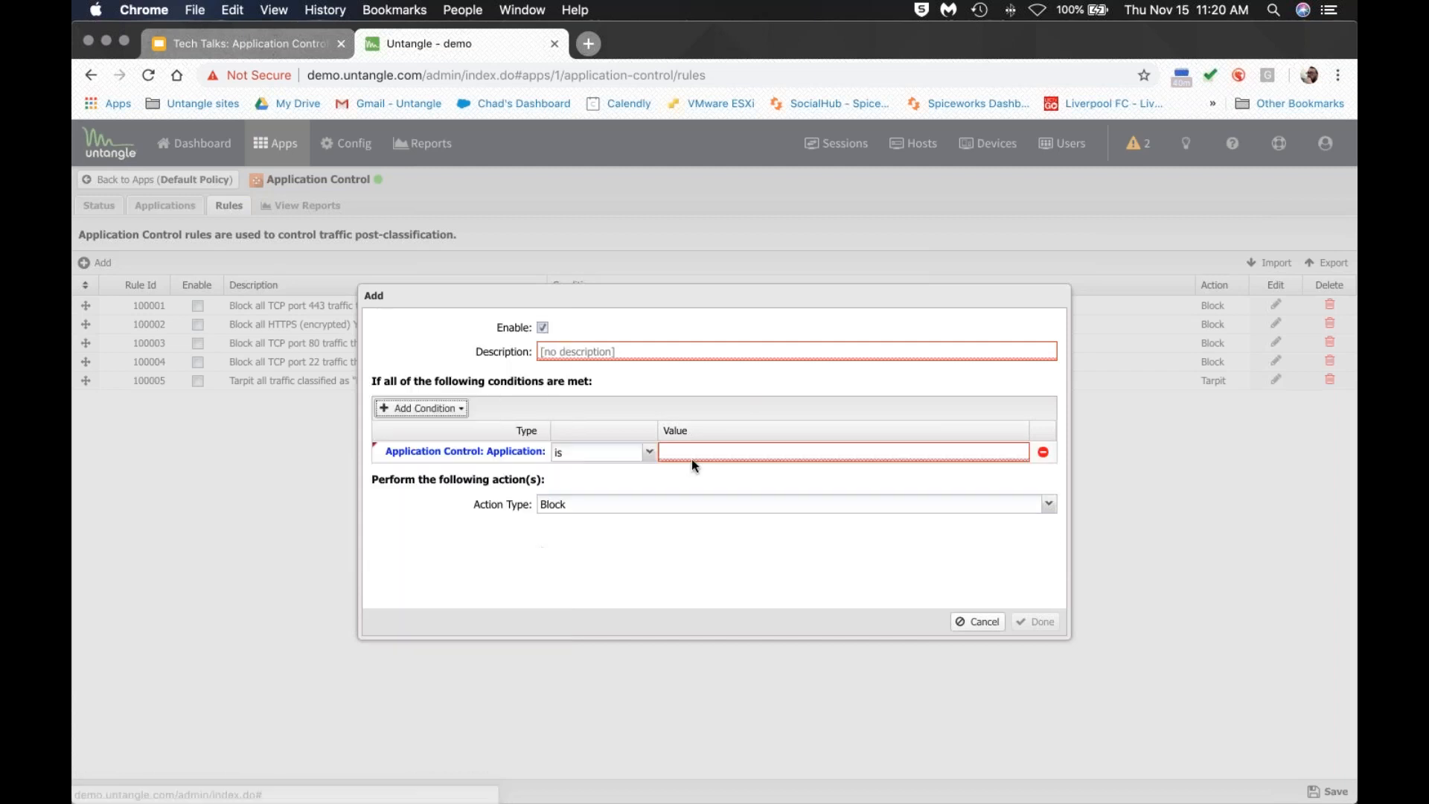
{"action": "left_click", "coordinate": [697, 449]}
{"action": "type", "text": "GOOGEARTH"}
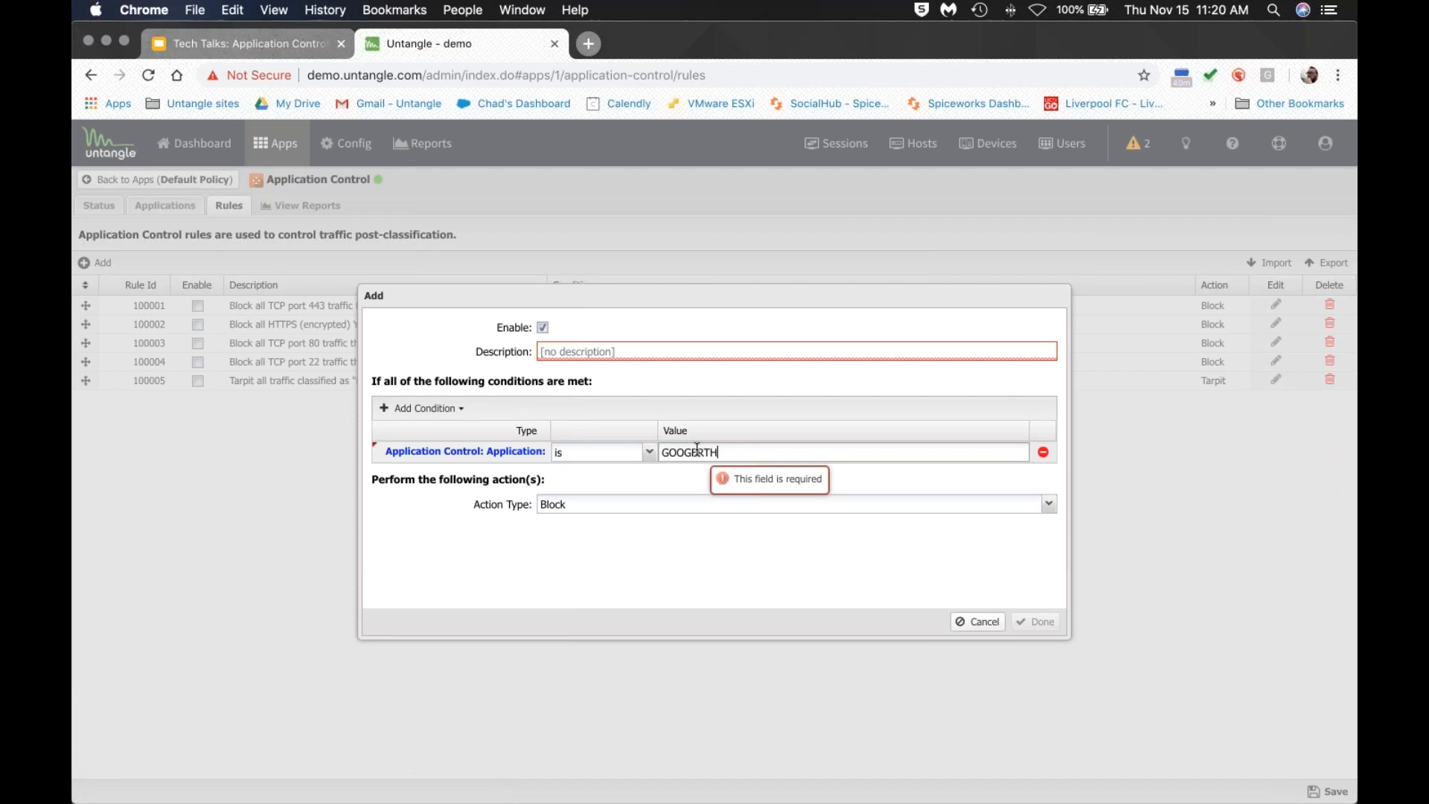
Keep Block as the rule's action, then discard the draft and return to the applications list.
{"action": "left_click", "coordinate": [599, 505]}
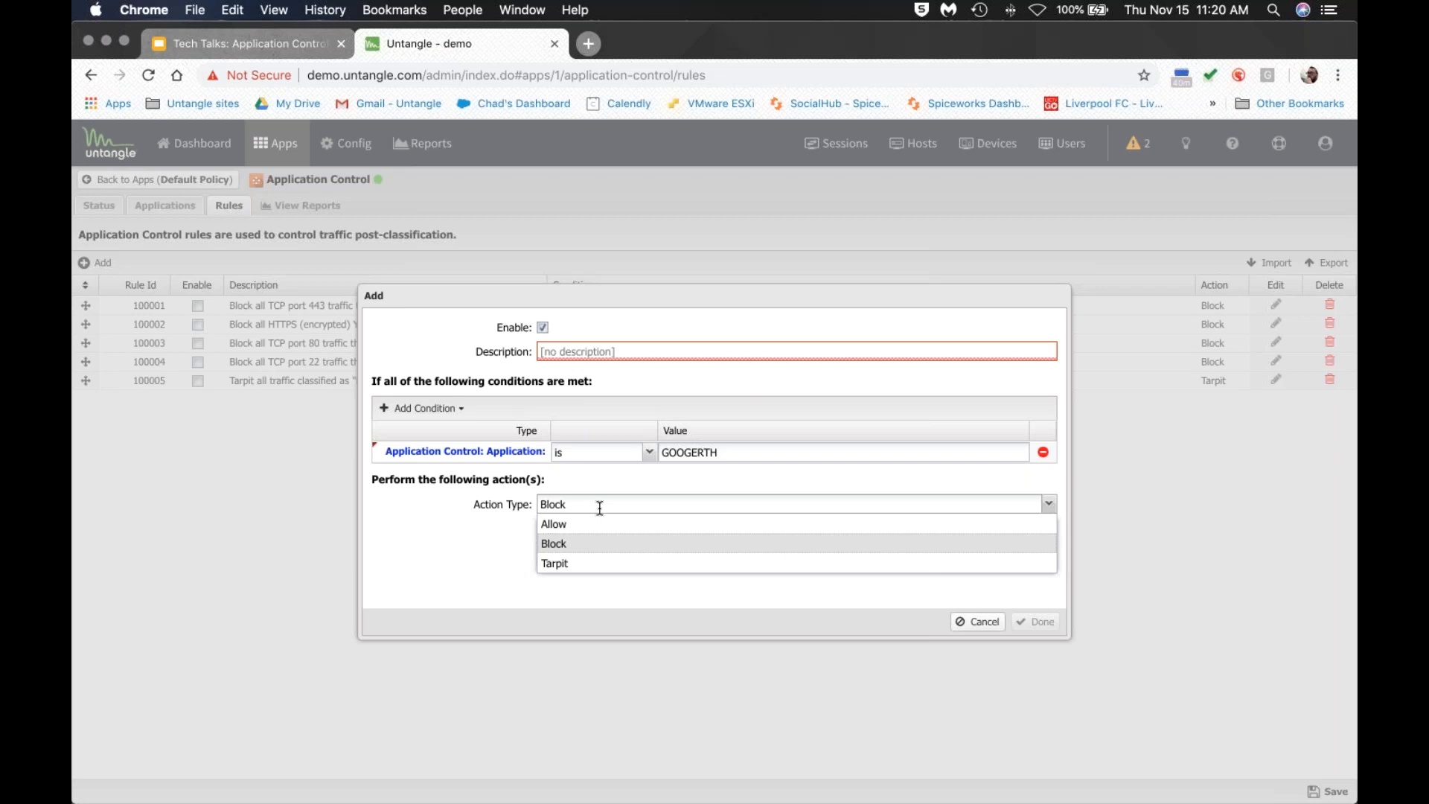
{"action": "left_click", "coordinate": [500, 535]}
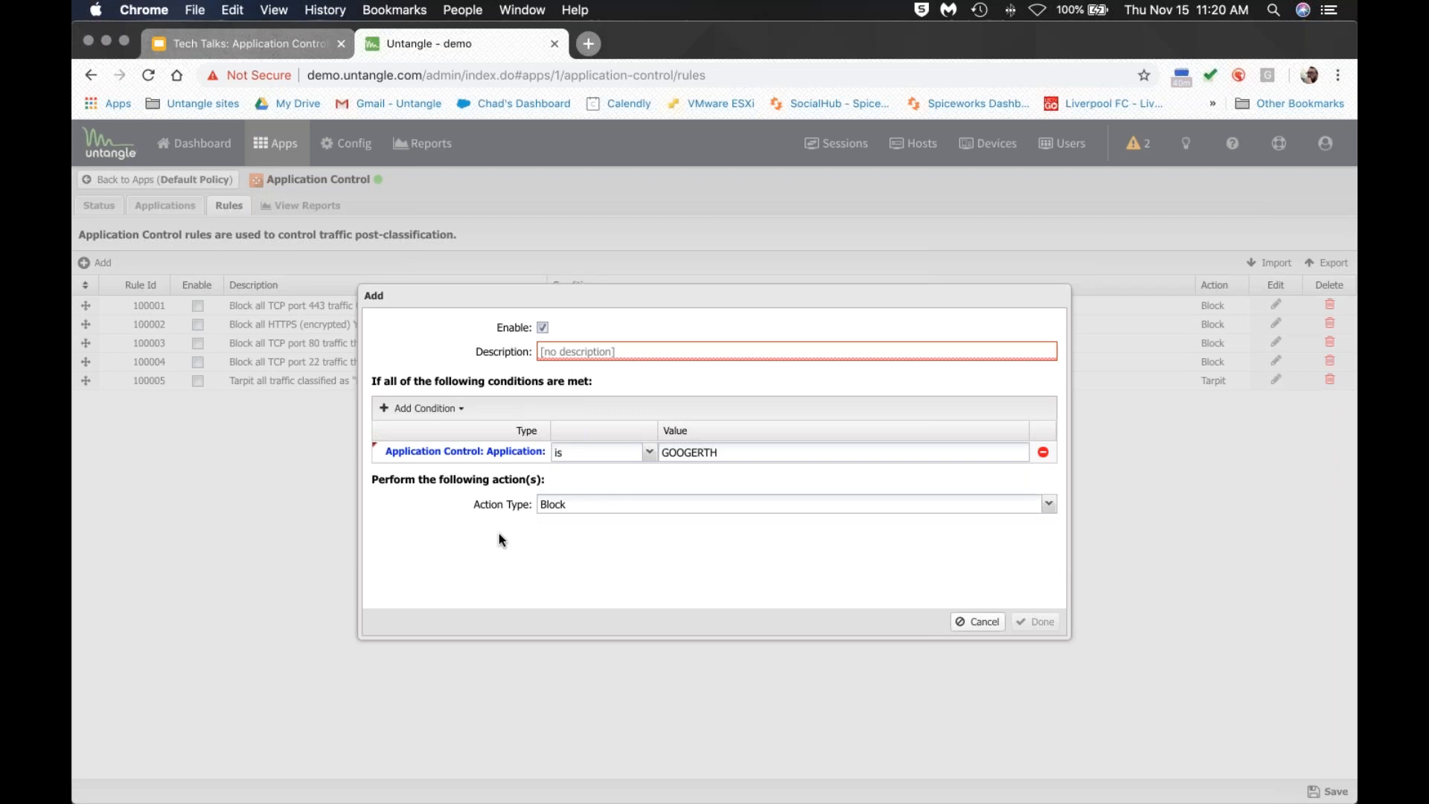
{"action": "left_click", "coordinate": [971, 622]}
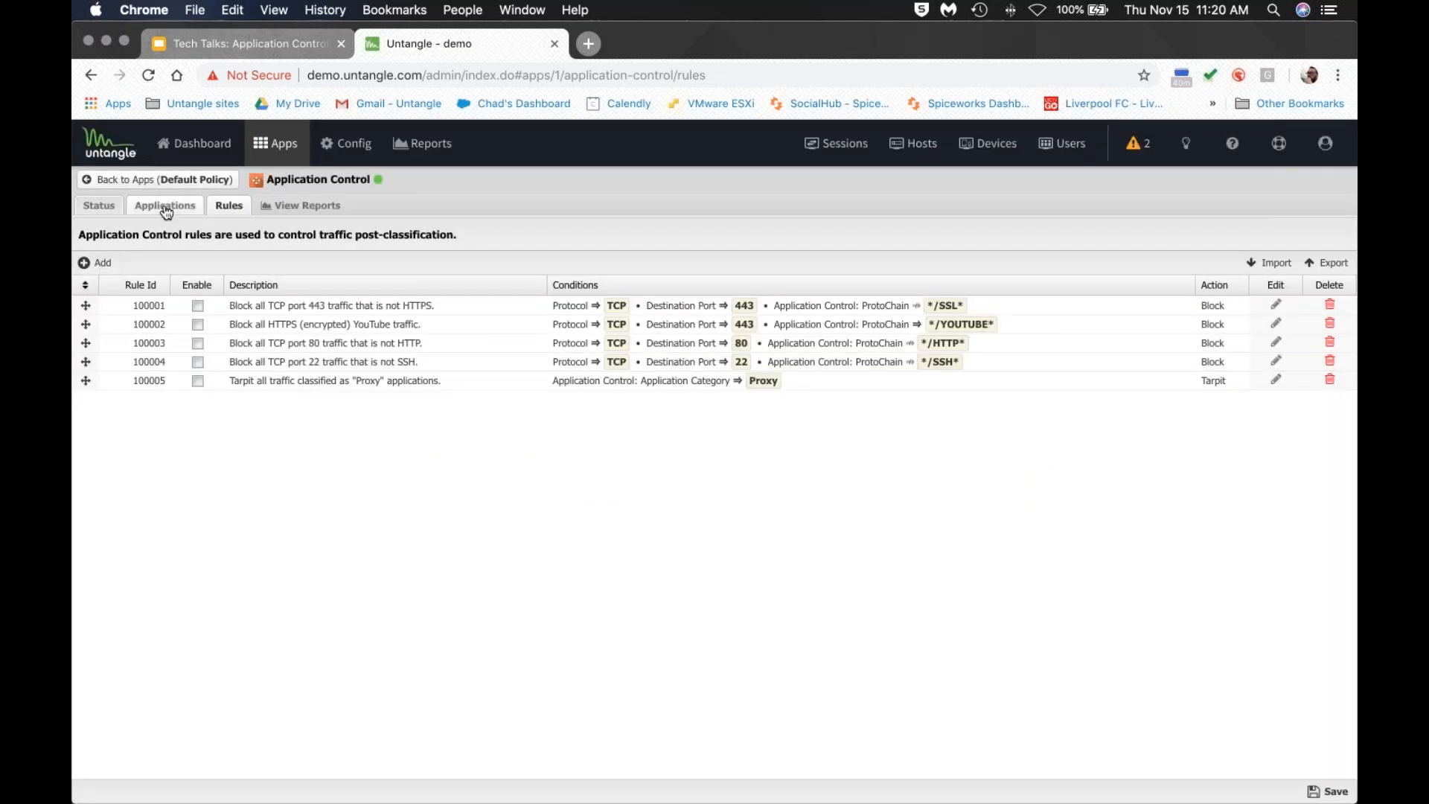
{"action": "left_click", "coordinate": [165, 206]}
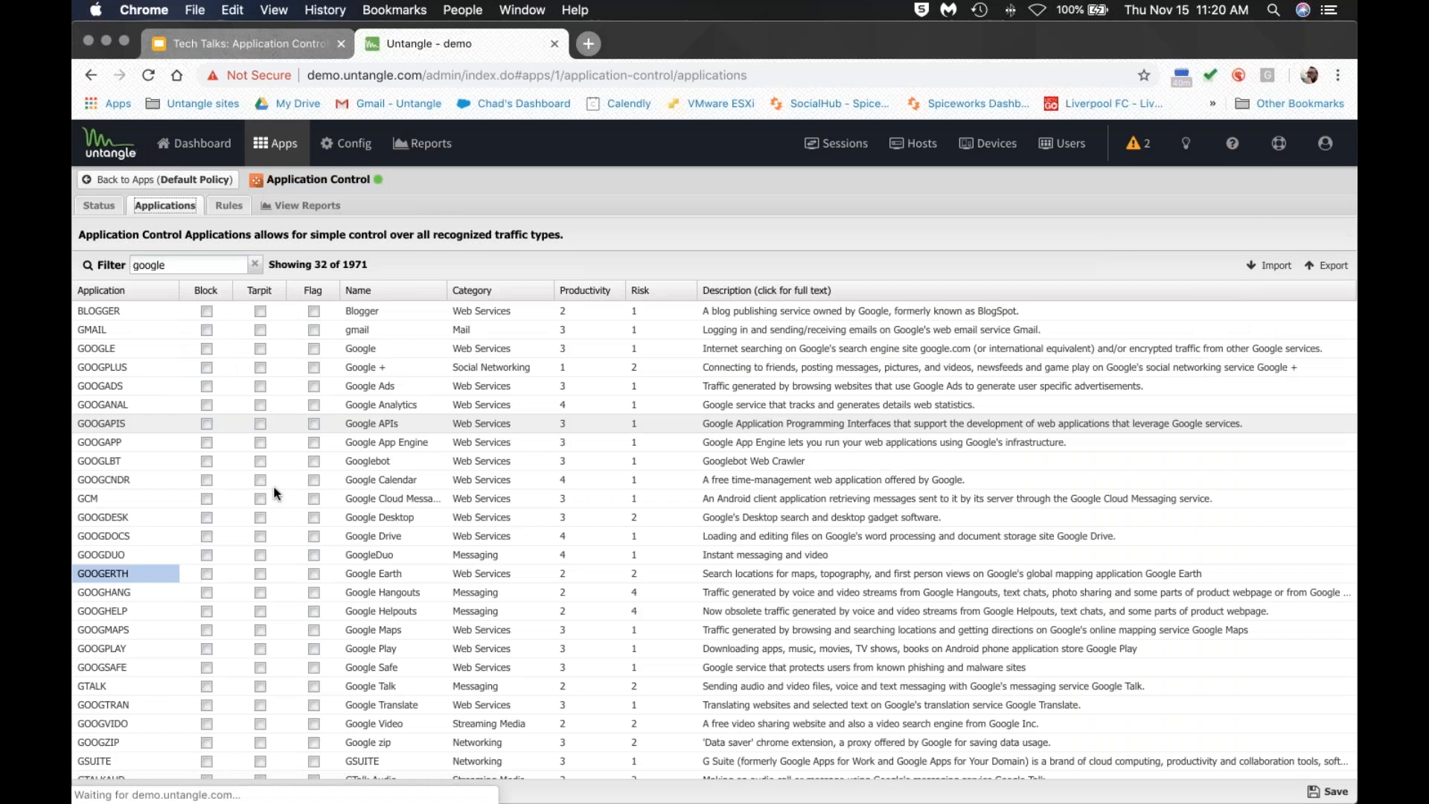
Tick Enable on Proxy tarpit rule 100005, then leave it unsaved by switching to the applications list.
{"action": "left_click", "coordinate": [229, 205]}
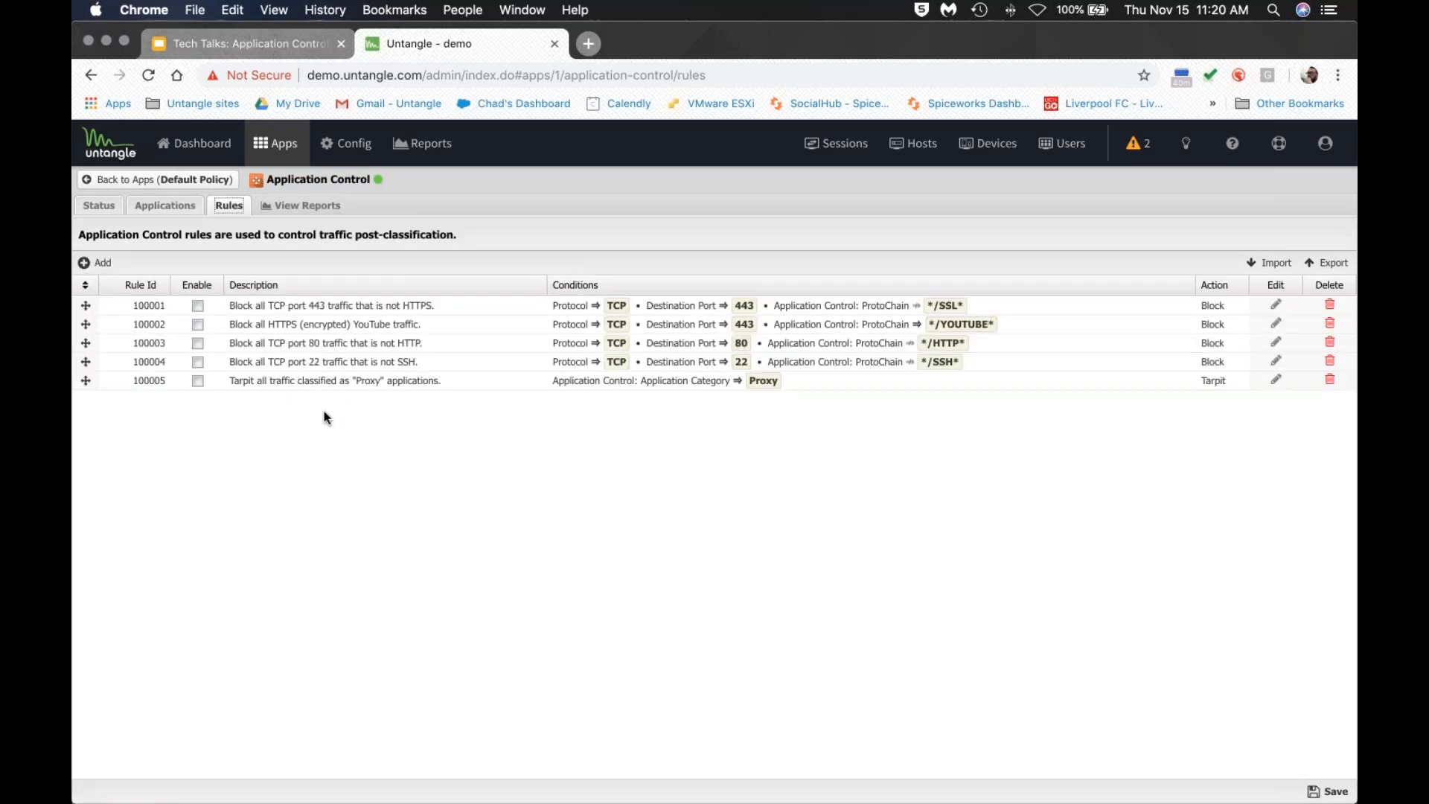
{"action": "left_click", "coordinate": [198, 381]}
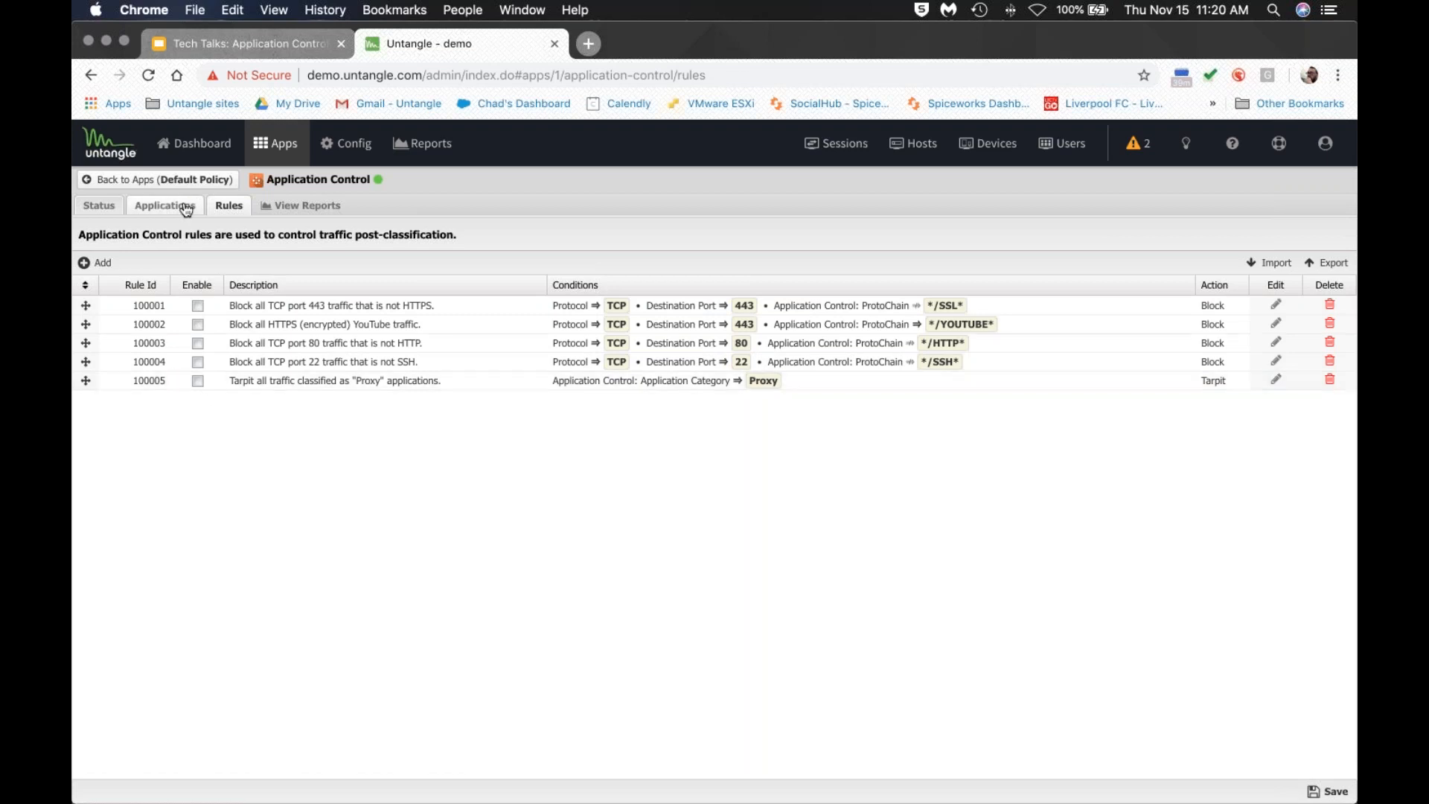
{"action": "left_click", "coordinate": [160, 207]}
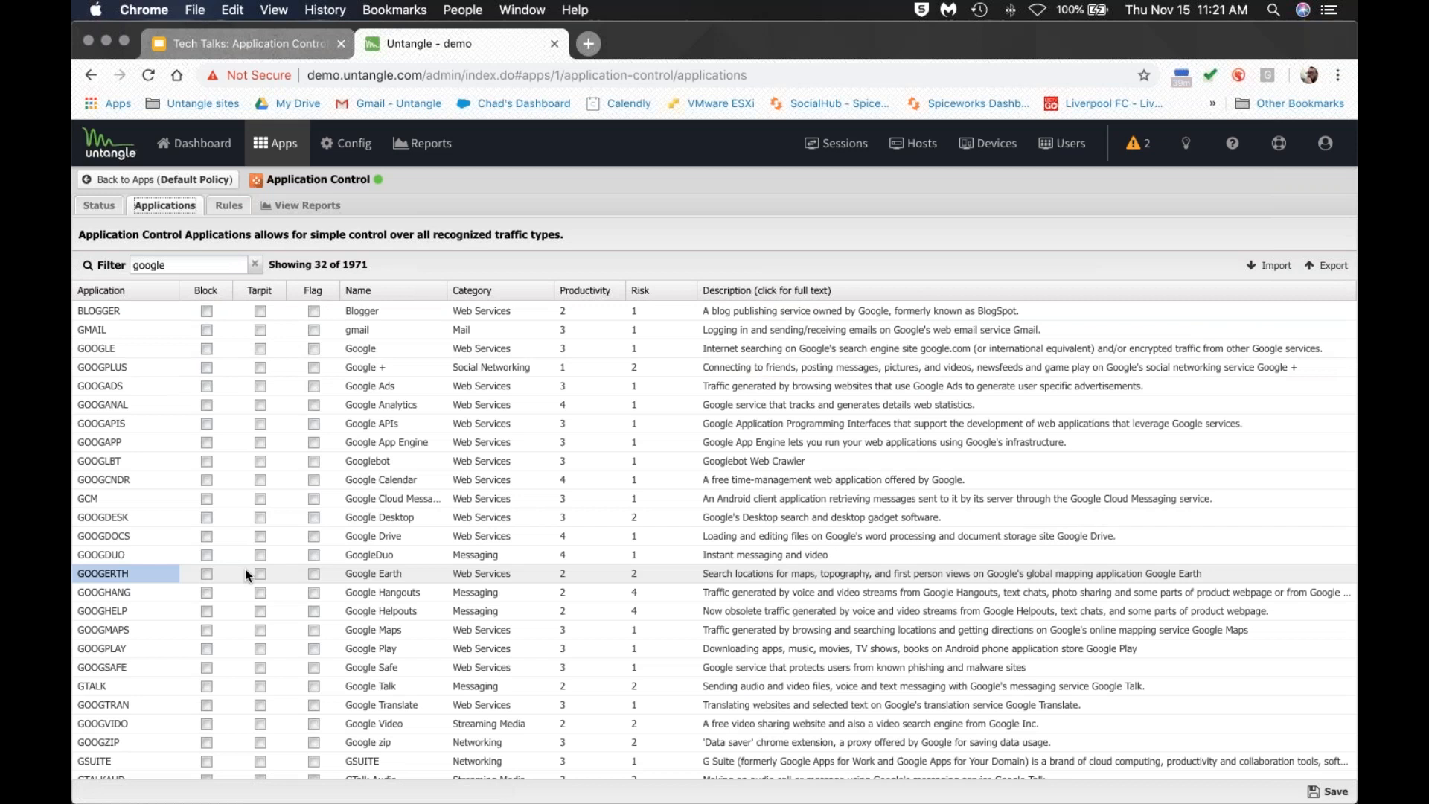
{"action": "left_click", "coordinate": [228, 205]}
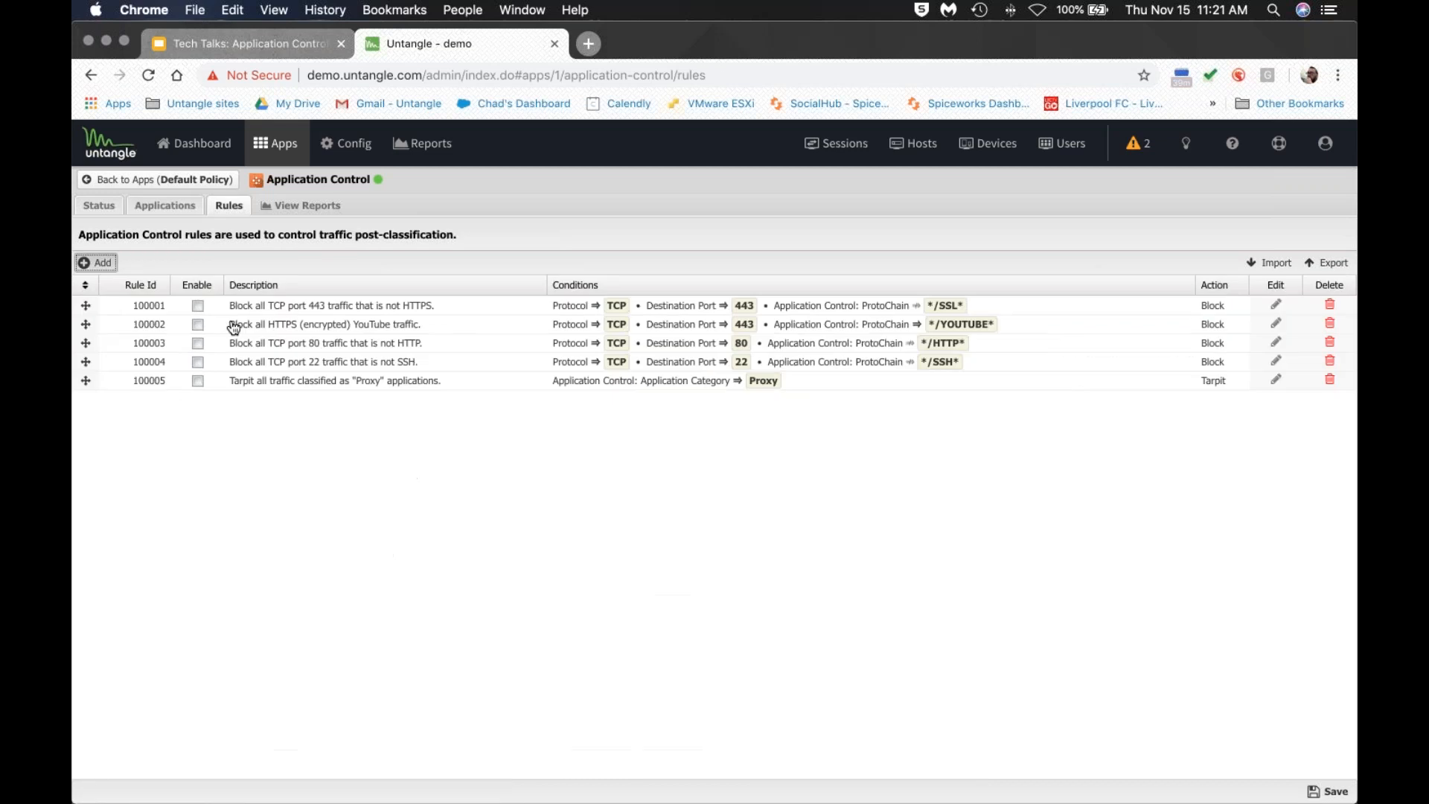
{"action": "left_click", "coordinate": [96, 262]}
{"action": "left_click", "coordinate": [422, 408]}
{"action": "scroll", "coordinate": [460, 492], "scroll_direction": "down", "scroll_amount": 5}
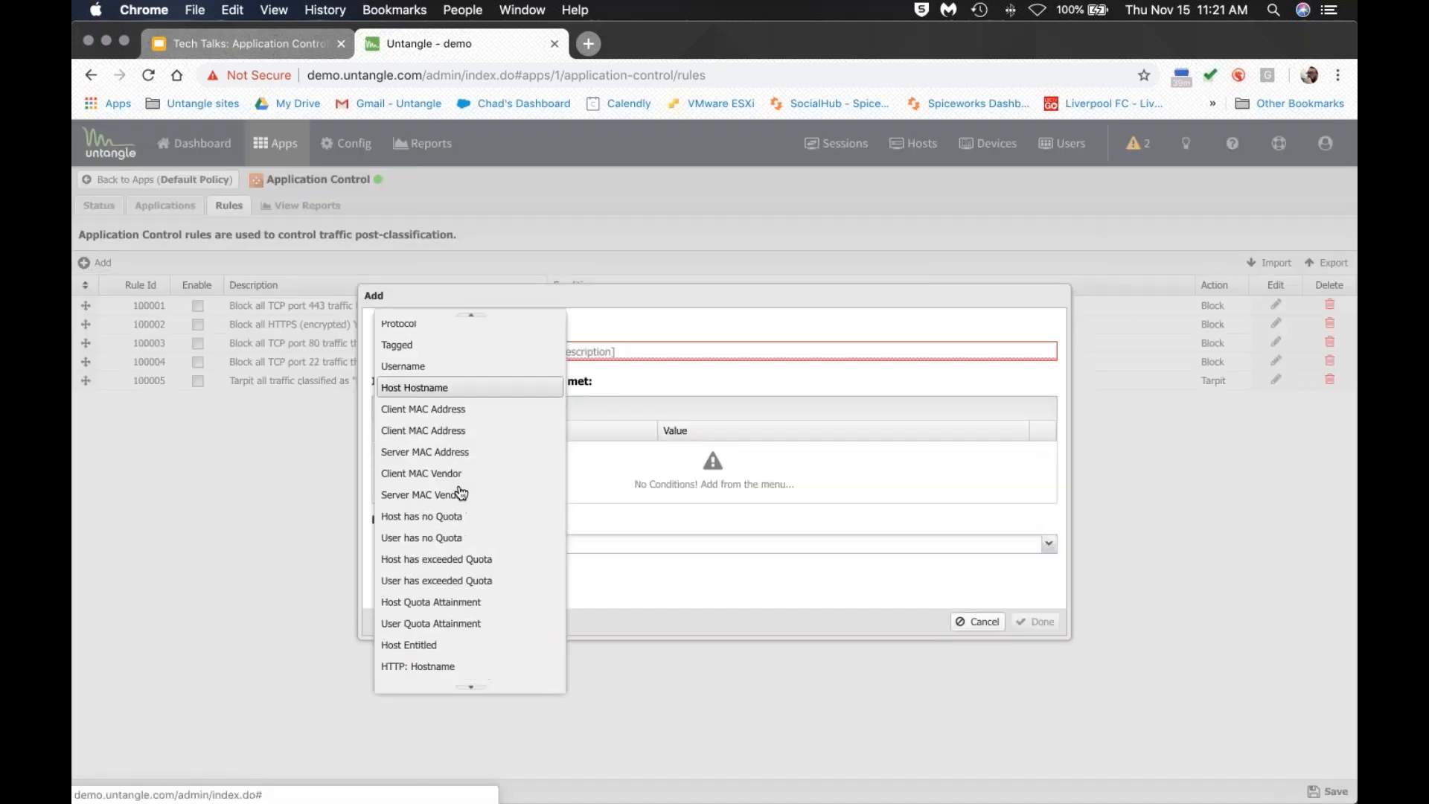
{"action": "scroll", "coordinate": [462, 491], "scroll_direction": "down", "scroll_amount": 5}
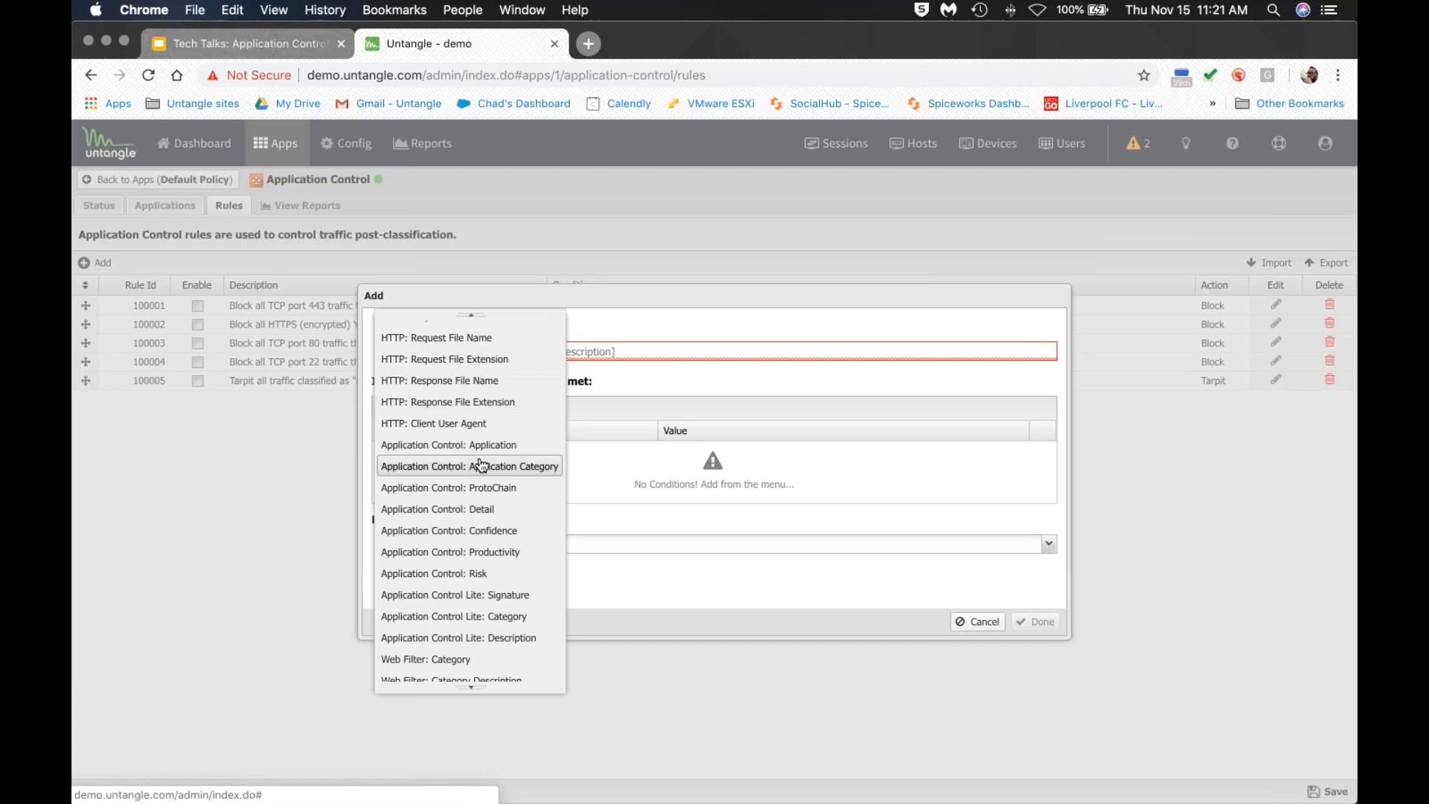
{"action": "scroll", "coordinate": [476, 466], "scroll_direction": "down", "scroll_amount": 3}
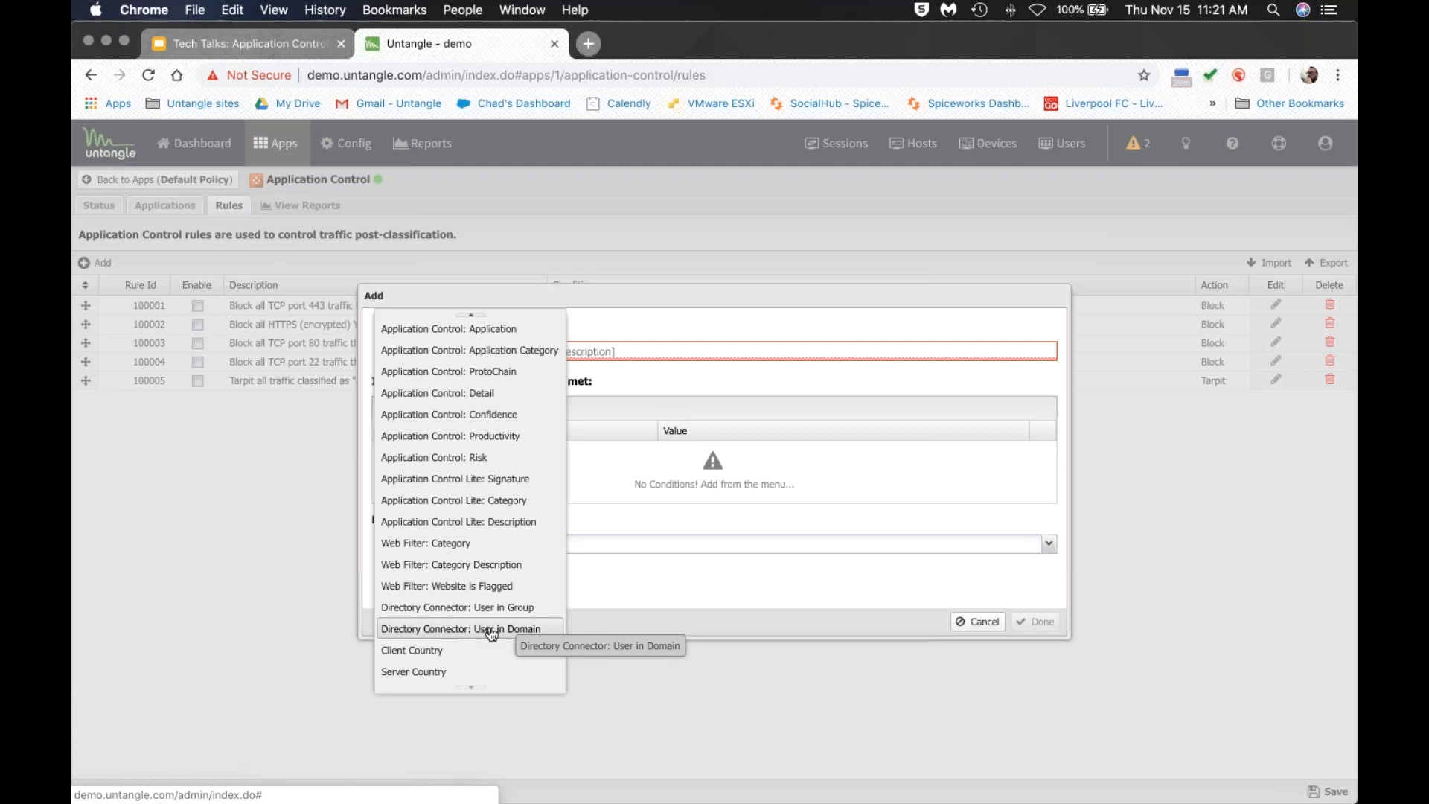
{"action": "scroll", "coordinate": [491, 519], "scroll_direction": "up", "scroll_amount": 5}
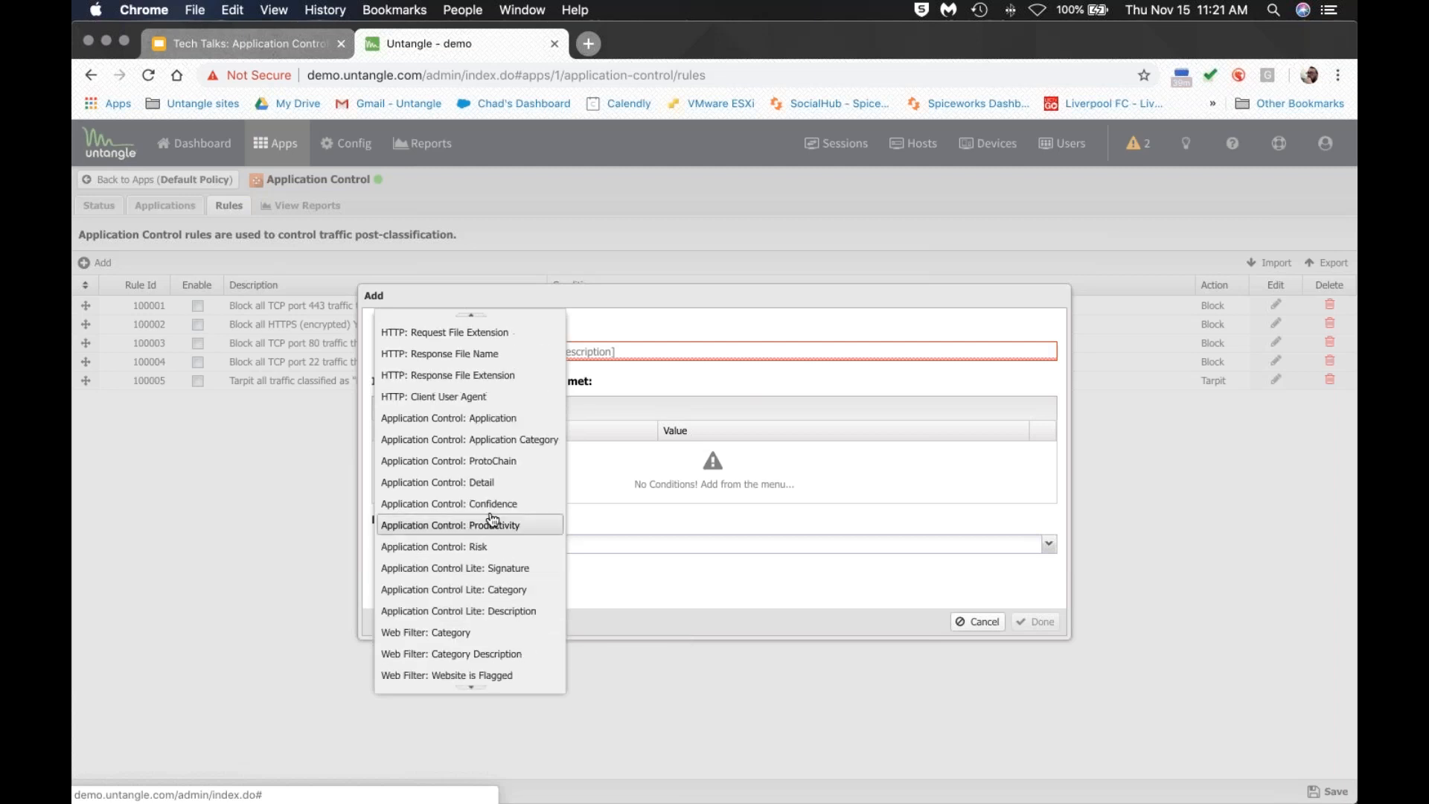
{"action": "scroll", "coordinate": [490, 519], "scroll_direction": "up", "scroll_amount": 4}
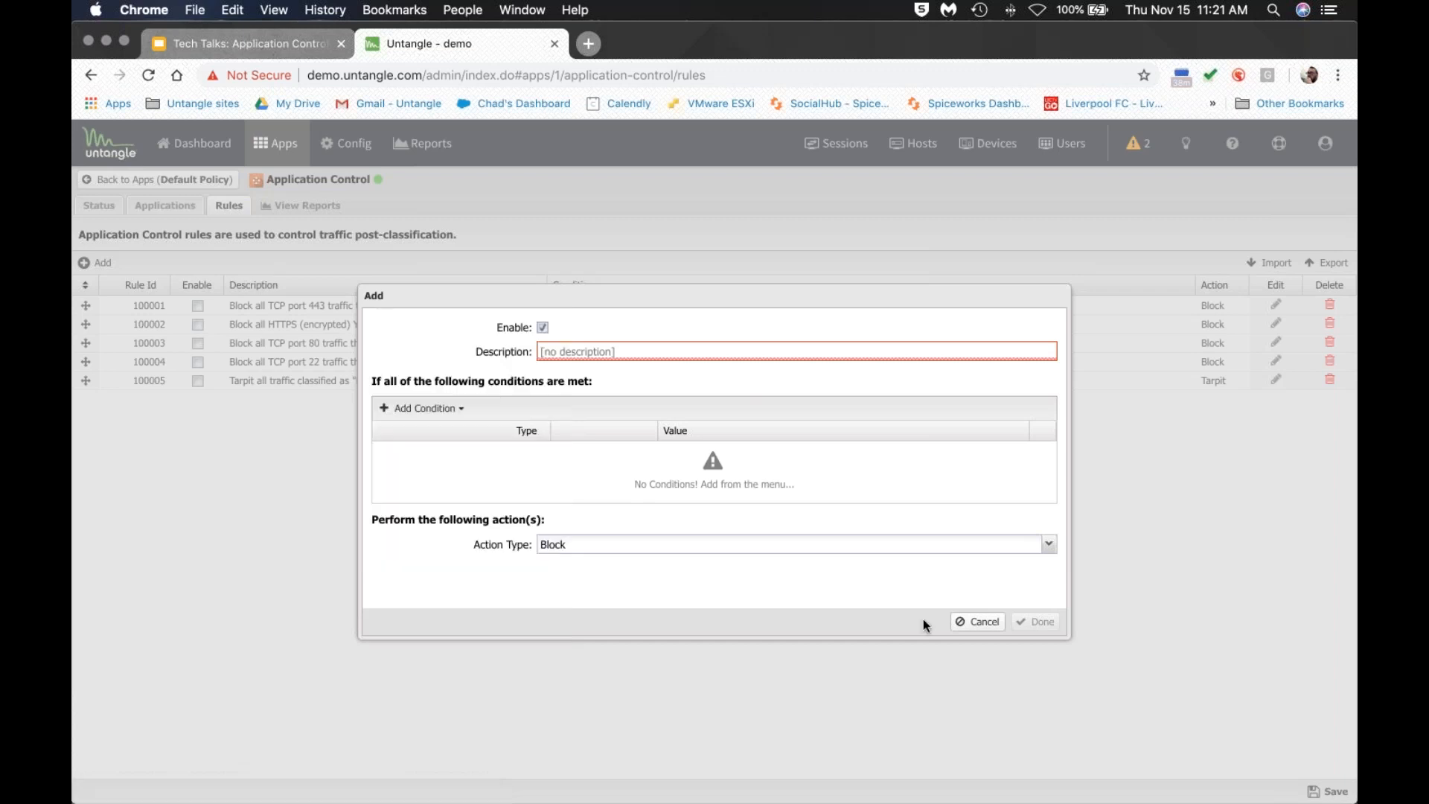
{"action": "left_click", "coordinate": [977, 621]}
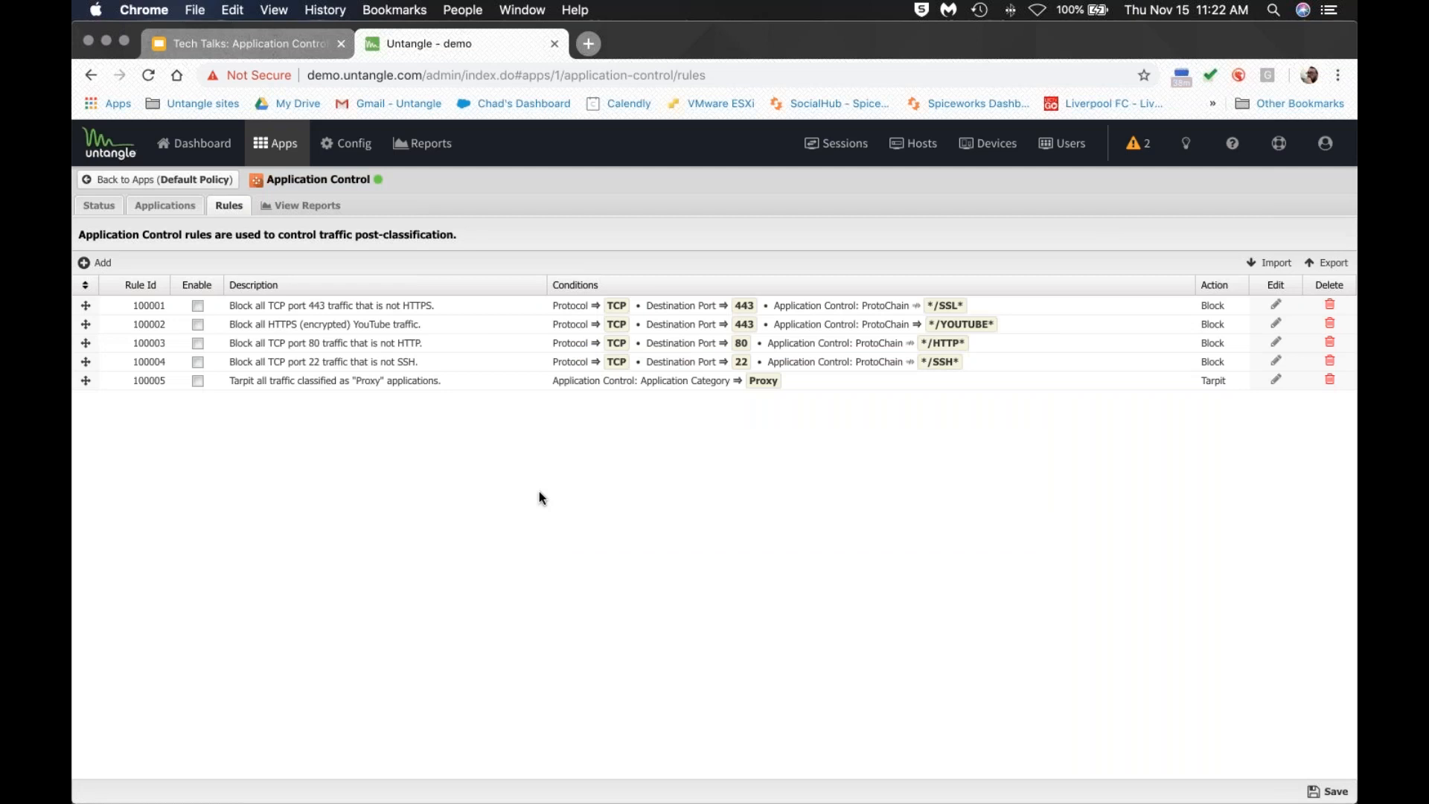
{"action": "left_click", "coordinate": [165, 206]}
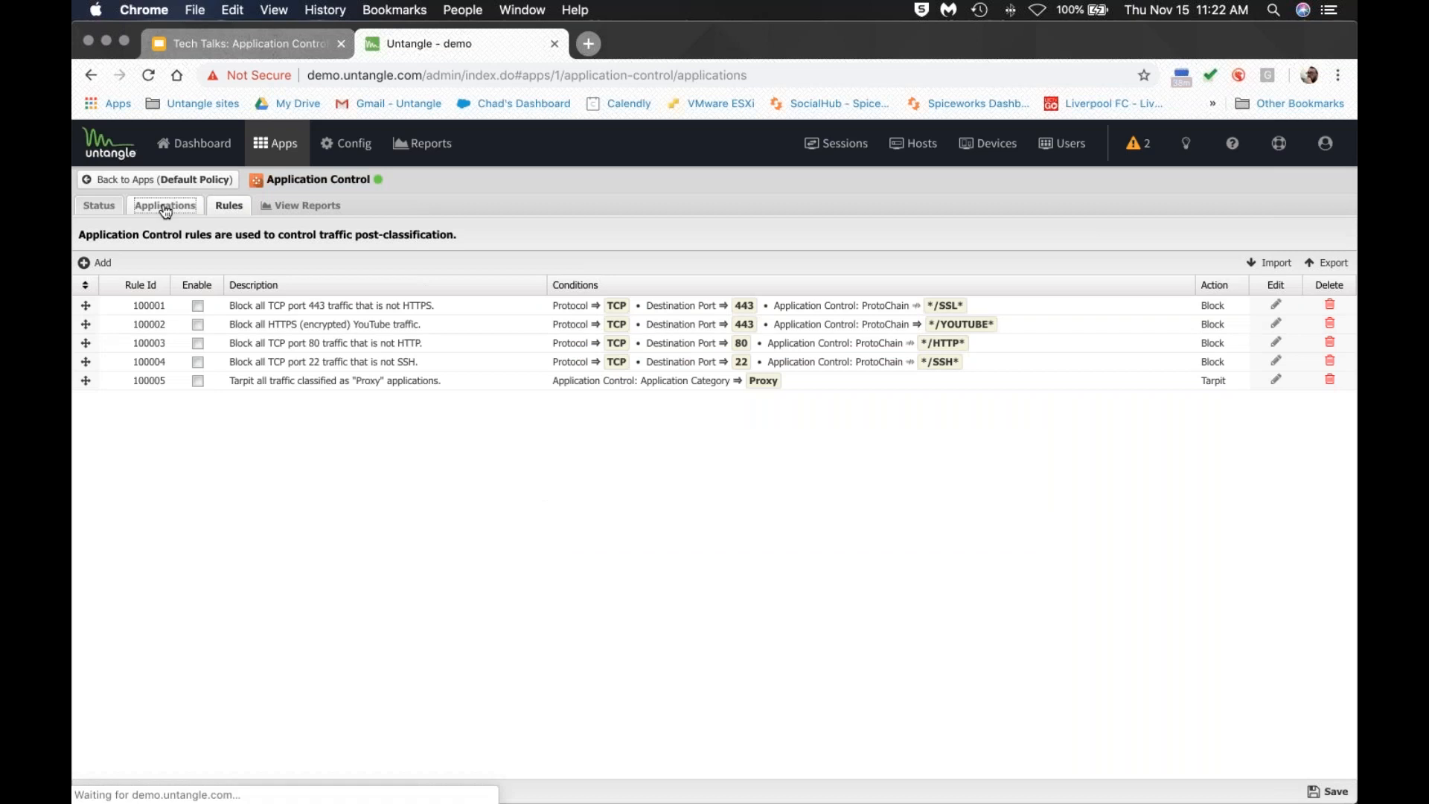
{"action": "double_click", "coordinate": [215, 264]}
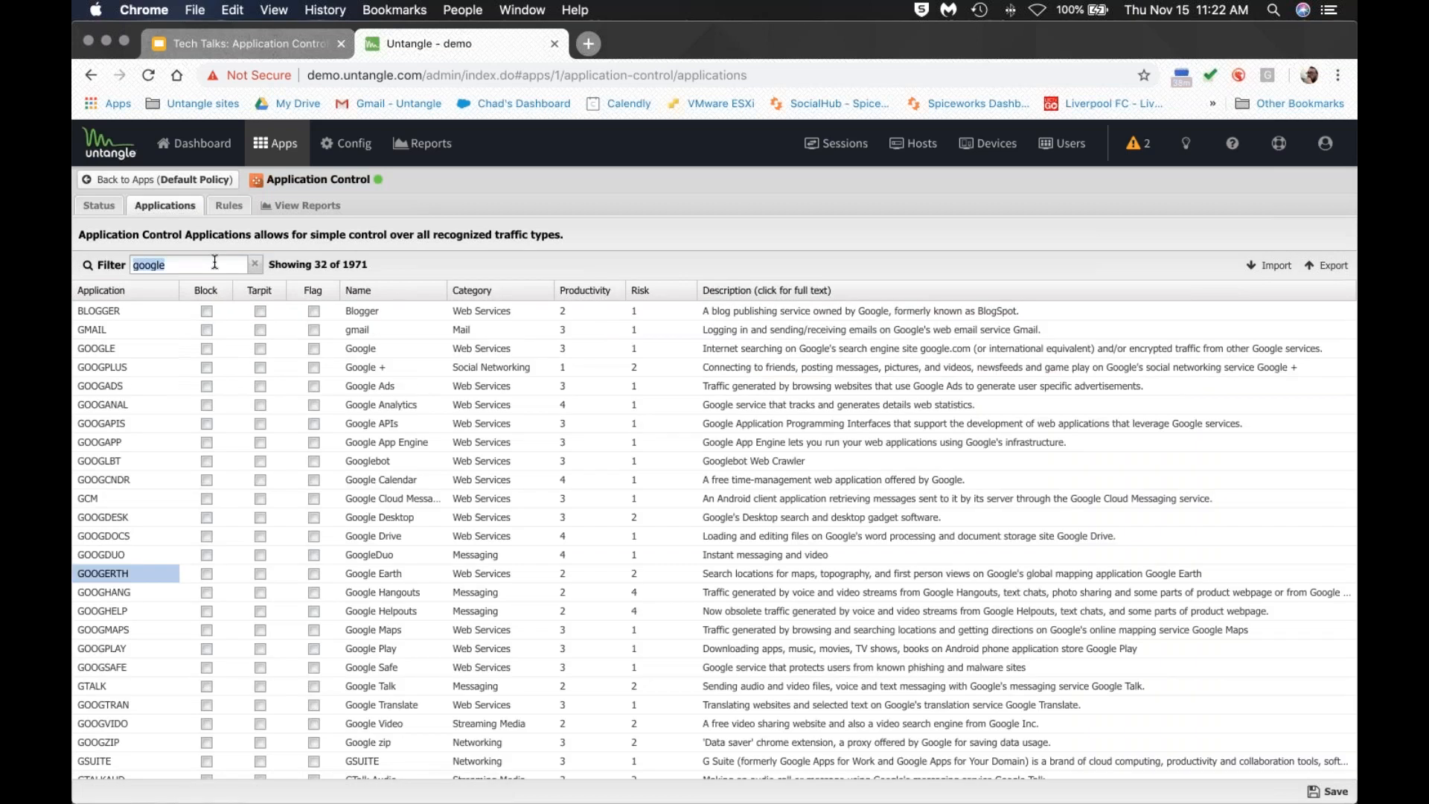
{"action": "type", "text": "vpn"}
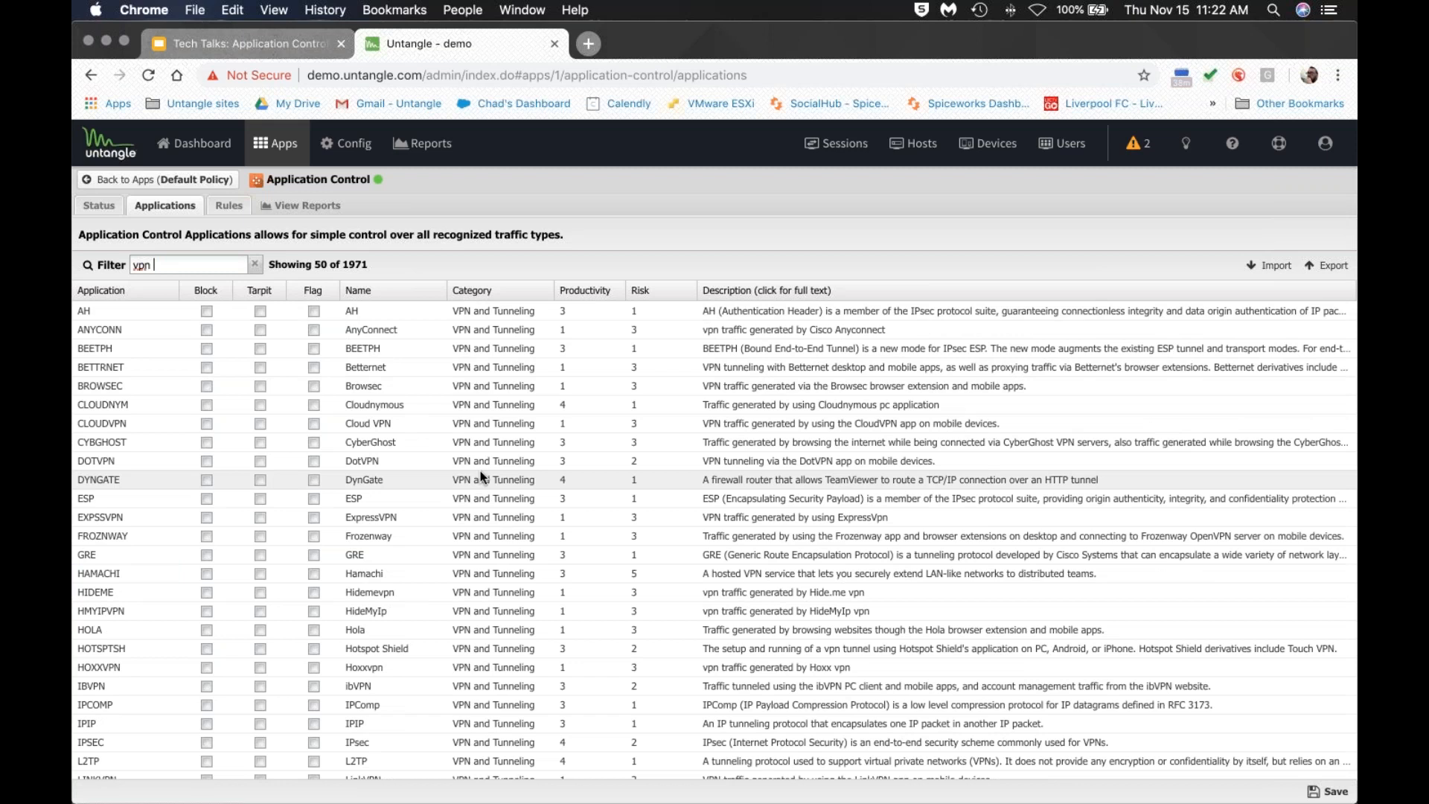
{"action": "scroll", "coordinate": [478, 467], "scroll_direction": "down", "scroll_amount": 3}
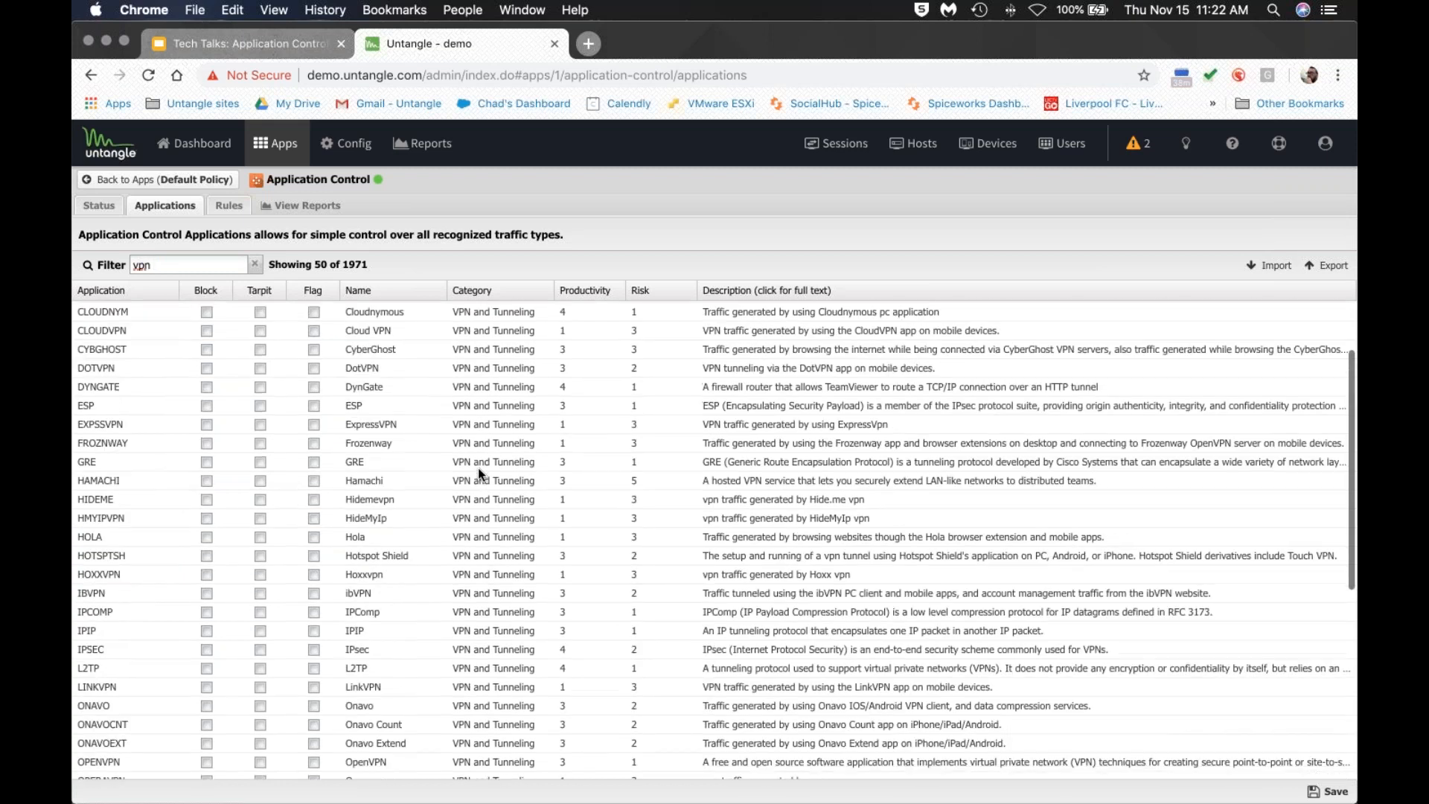
{"action": "scroll", "coordinate": [478, 467], "scroll_direction": "down", "scroll_amount": 2}
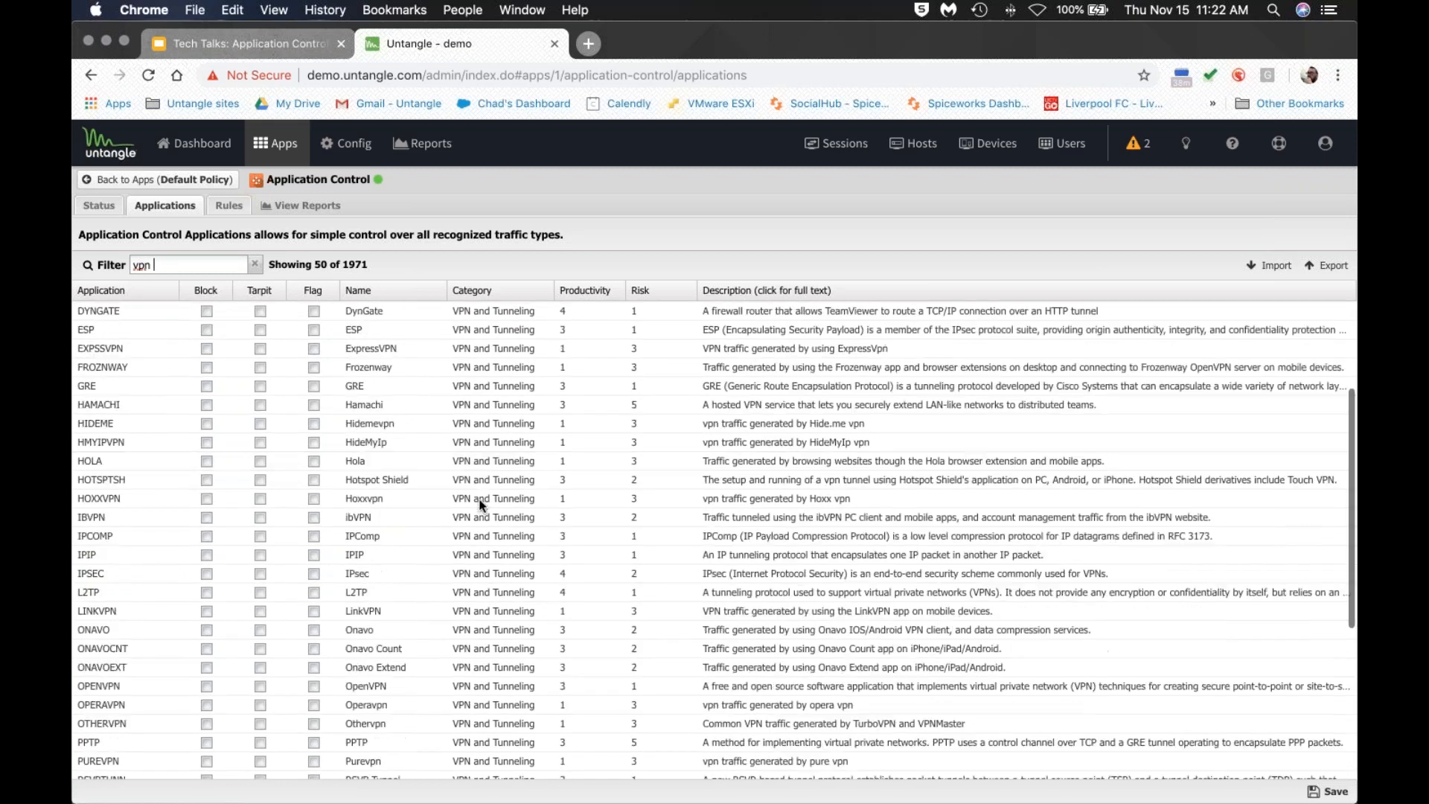
{"action": "left_click", "coordinate": [206, 686]}
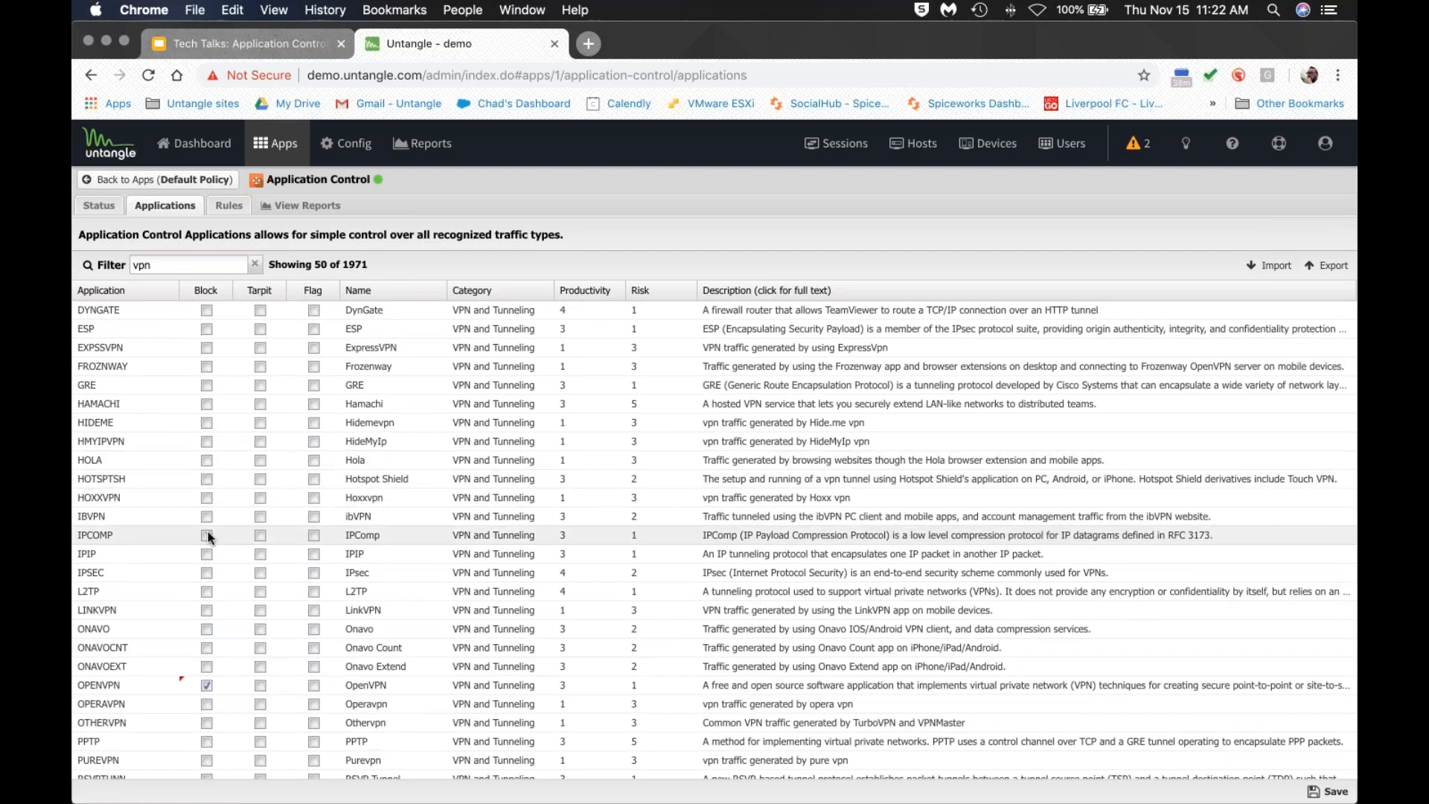
{"action": "scroll", "coordinate": [209, 529], "scroll_direction": "down", "scroll_amount": 4}
{"action": "scroll", "coordinate": [204, 680], "scroll_direction": "down", "scroll_amount": 2}
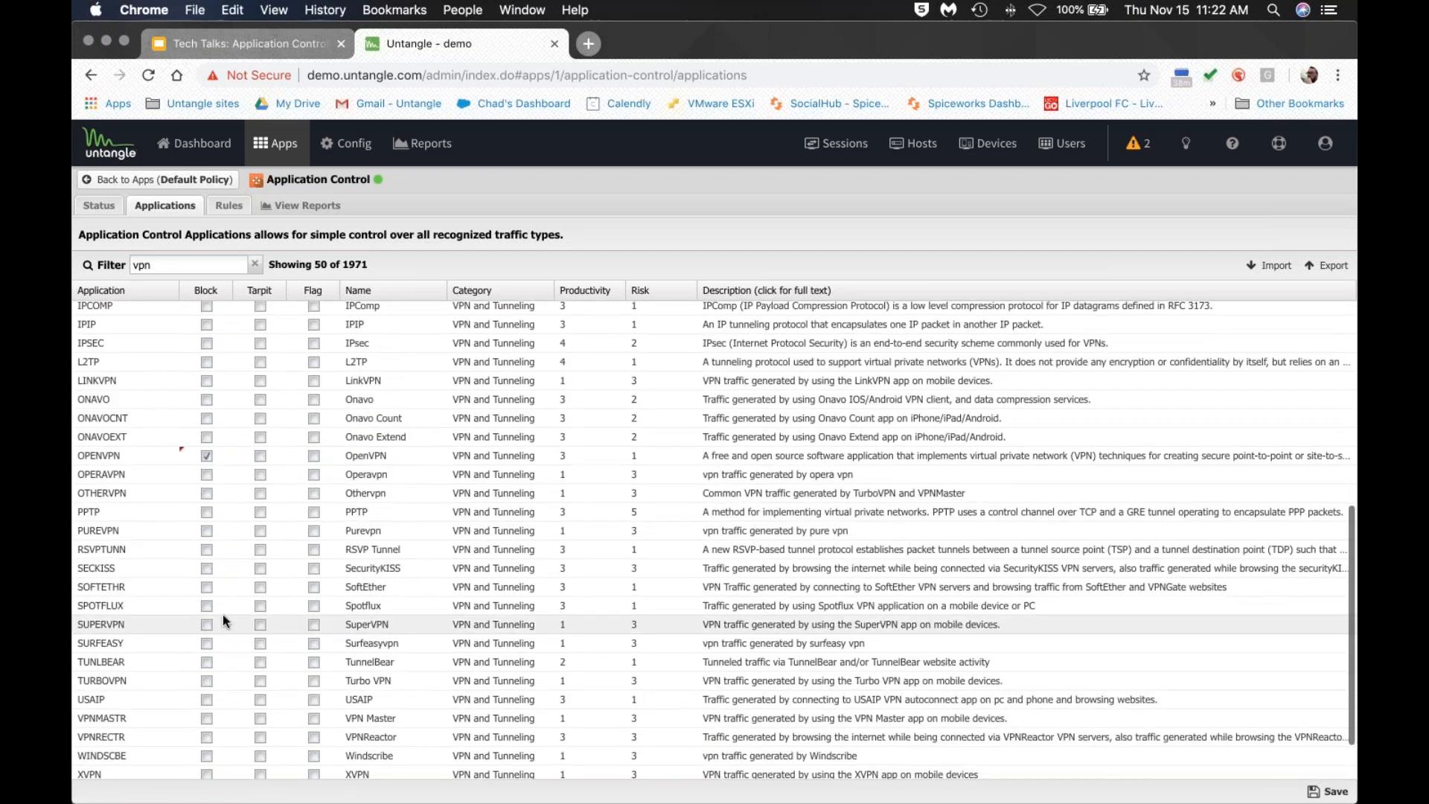
{"action": "scroll", "coordinate": [570, 541], "scroll_direction": "down", "scroll_amount": 2}
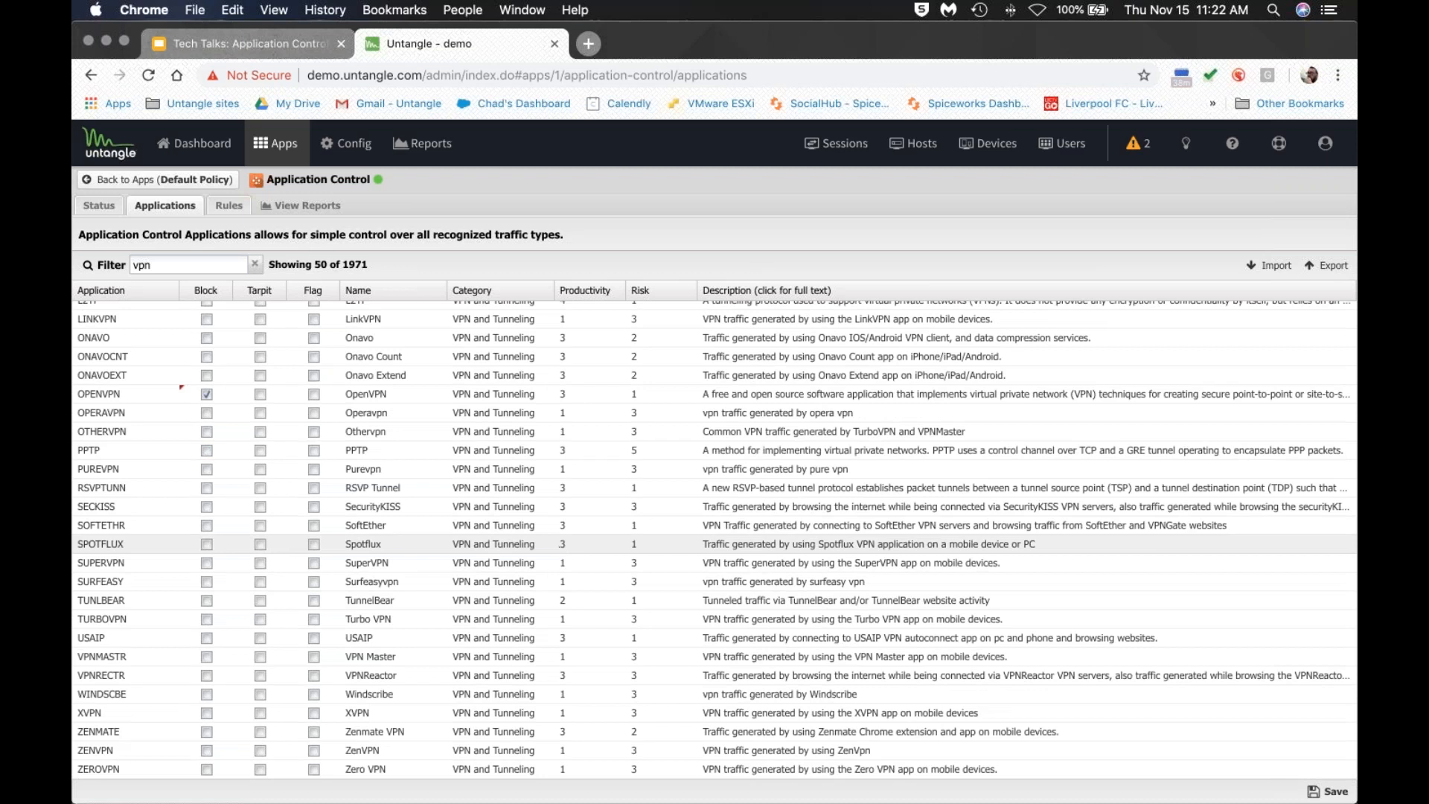
{"action": "scroll", "coordinate": [481, 457], "scroll_direction": "up", "scroll_amount": 15}
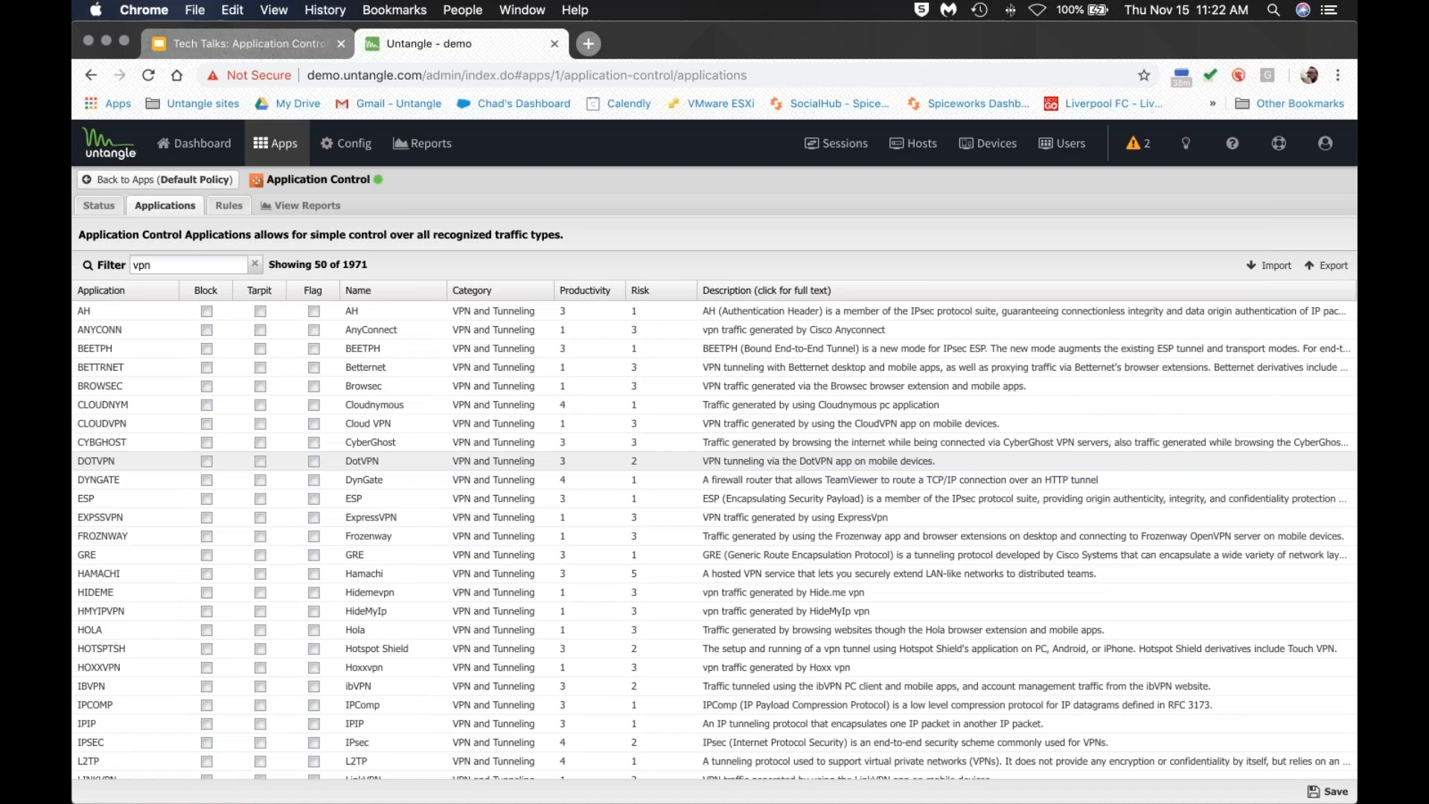
Compare AH and AnyConnect productivity ratings and sort the VPN applications by Productivity both ways.
{"action": "left_click", "coordinate": [574, 312]}
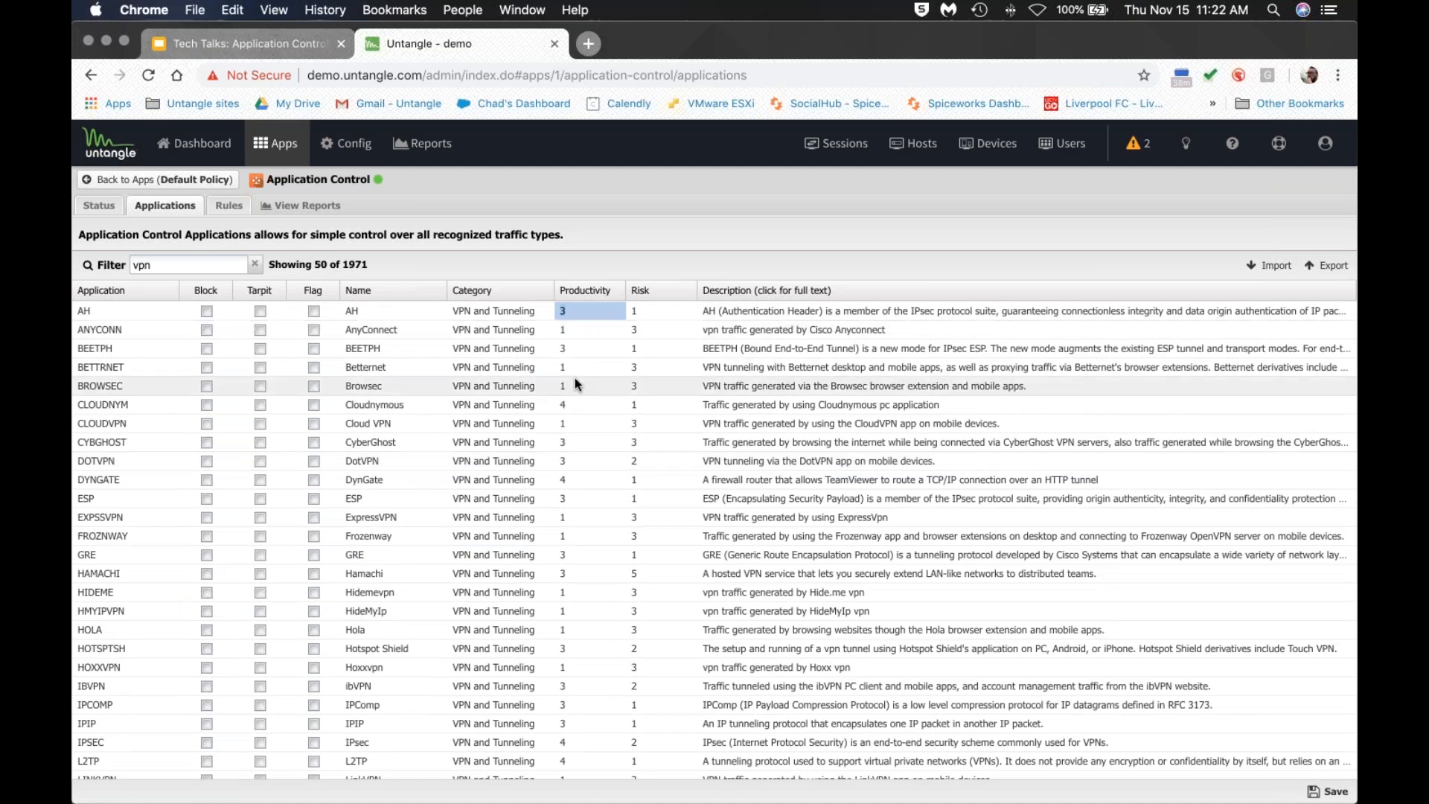
{"action": "left_click", "coordinate": [576, 329]}
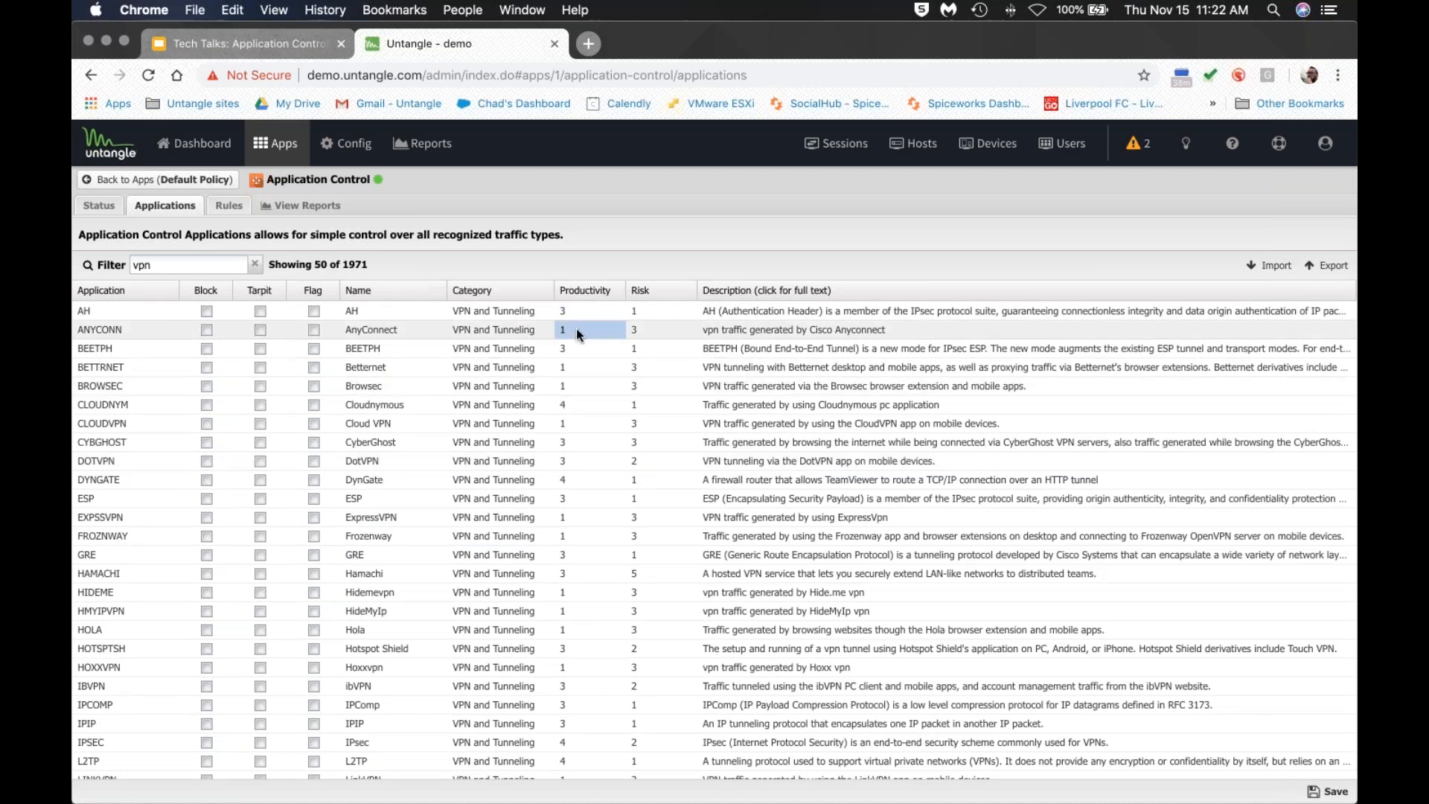
{"action": "left_click", "coordinate": [588, 293]}
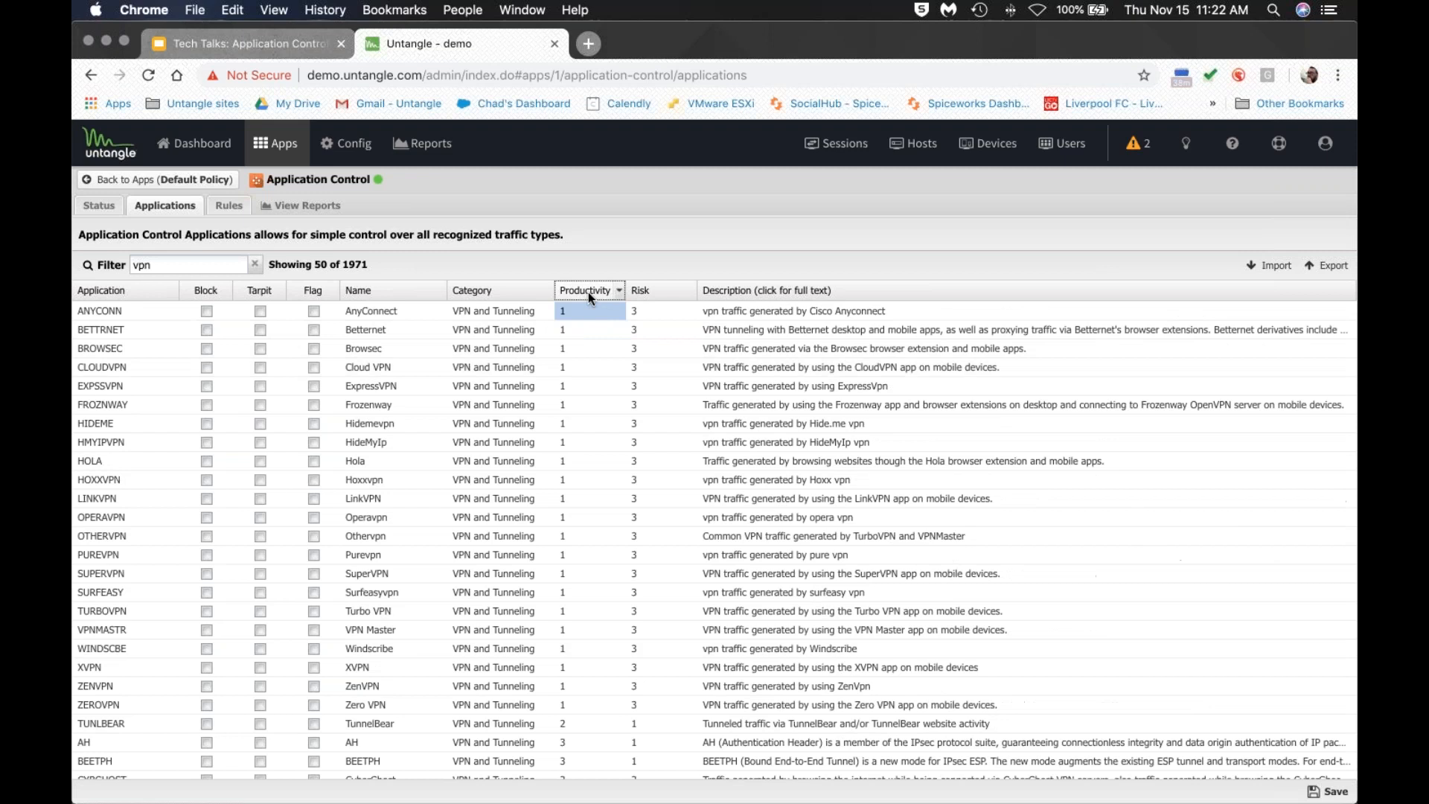
{"action": "left_click", "coordinate": [588, 292]}
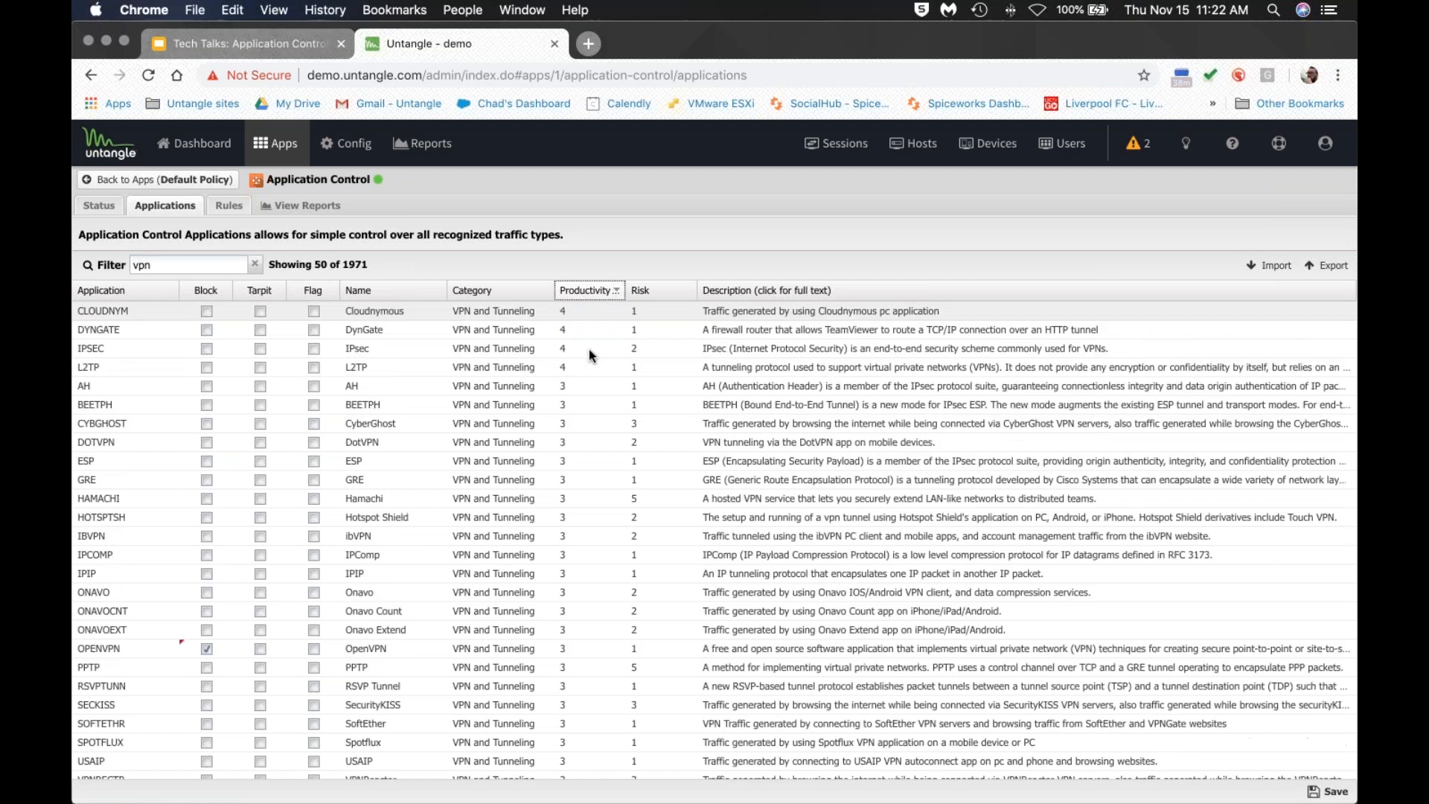
{"action": "left_click", "coordinate": [579, 292]}
{"action": "scroll", "coordinate": [574, 545], "scroll_direction": "down", "scroll_amount": 3}
{"action": "scroll", "coordinate": [572, 543], "scroll_direction": "down", "scroll_amount": 3}
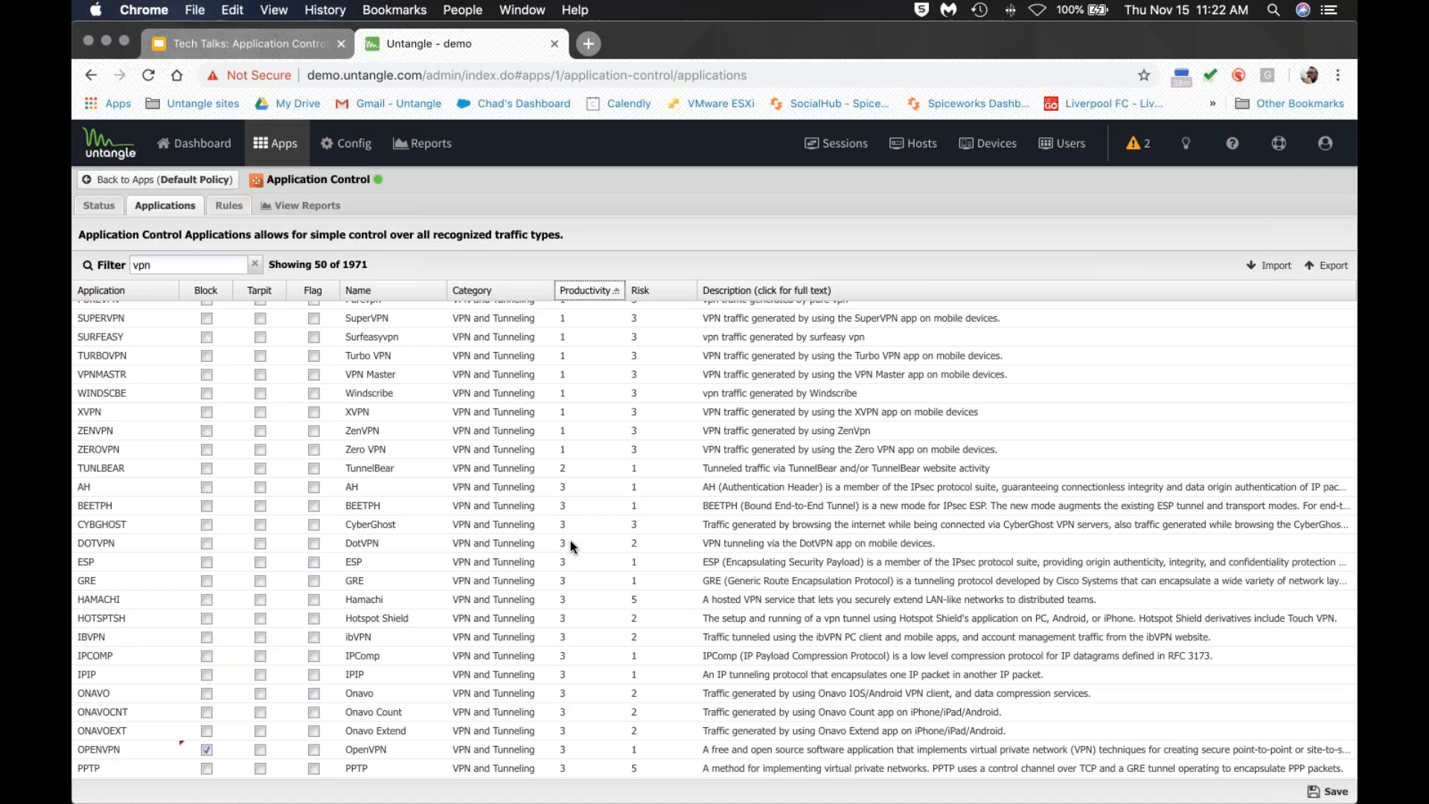
Select TunnelBear and Turbo VPN, then show Application Control's Status overview.
{"action": "left_click", "coordinate": [150, 469]}
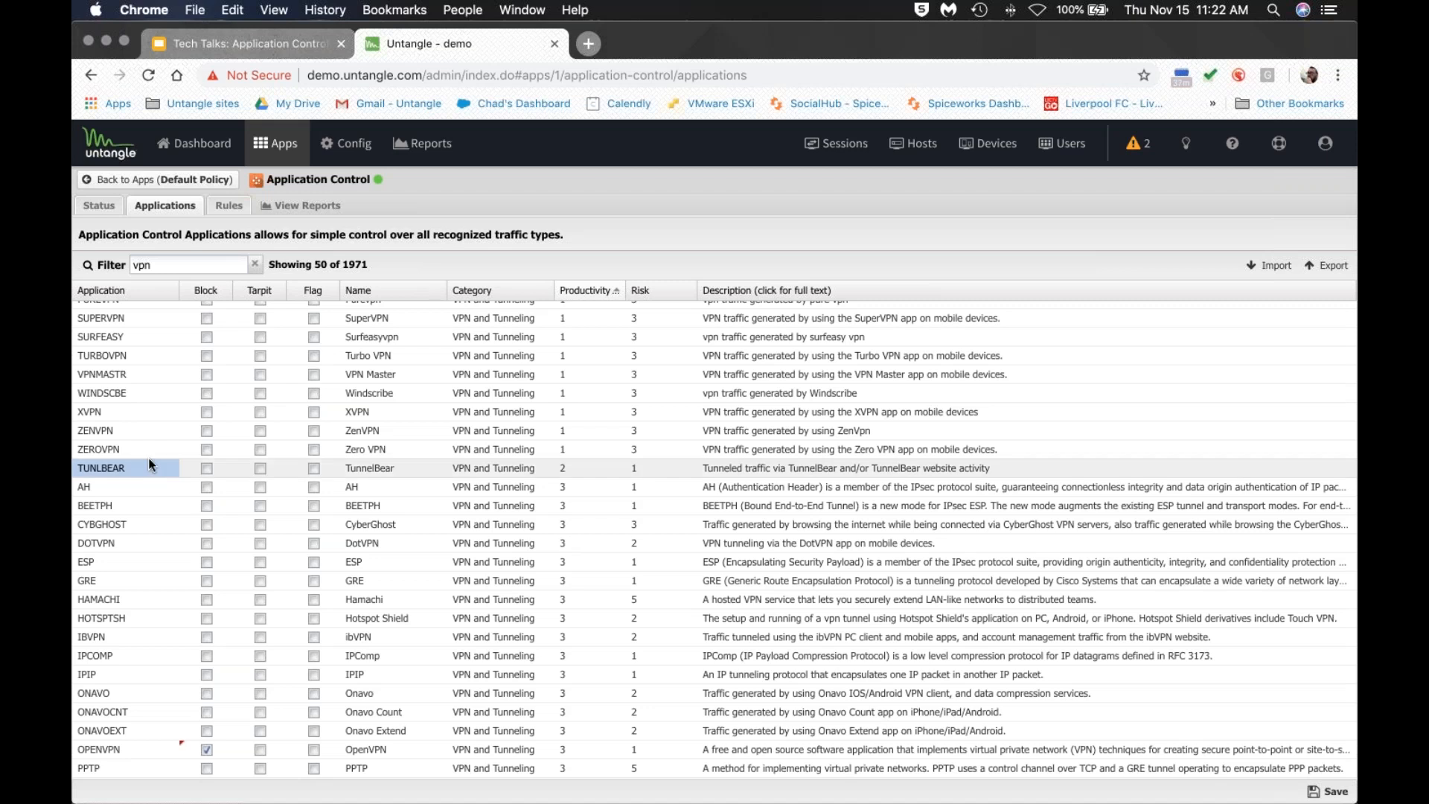
{"action": "left_click", "coordinate": [153, 355]}
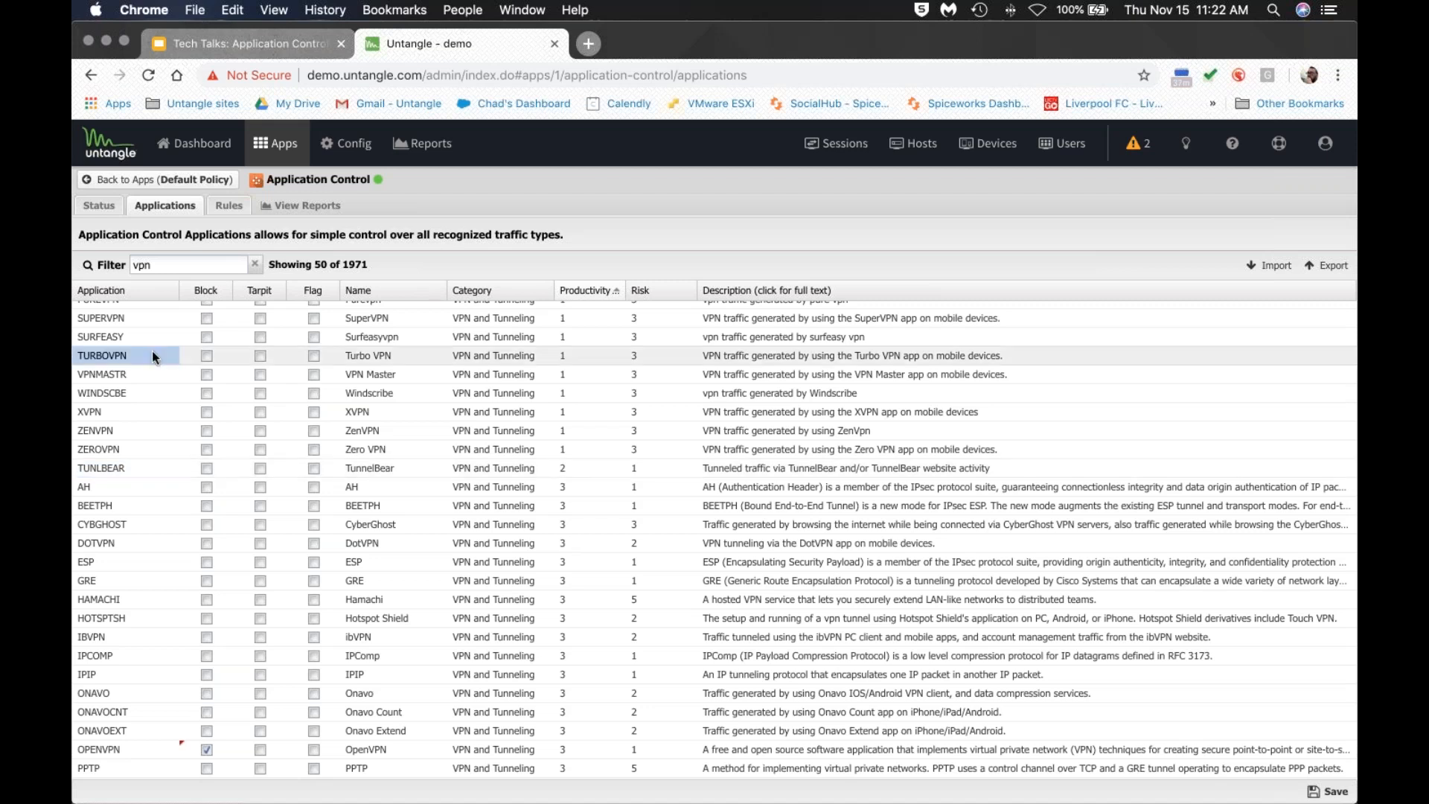
{"action": "left_click", "coordinate": [99, 205]}
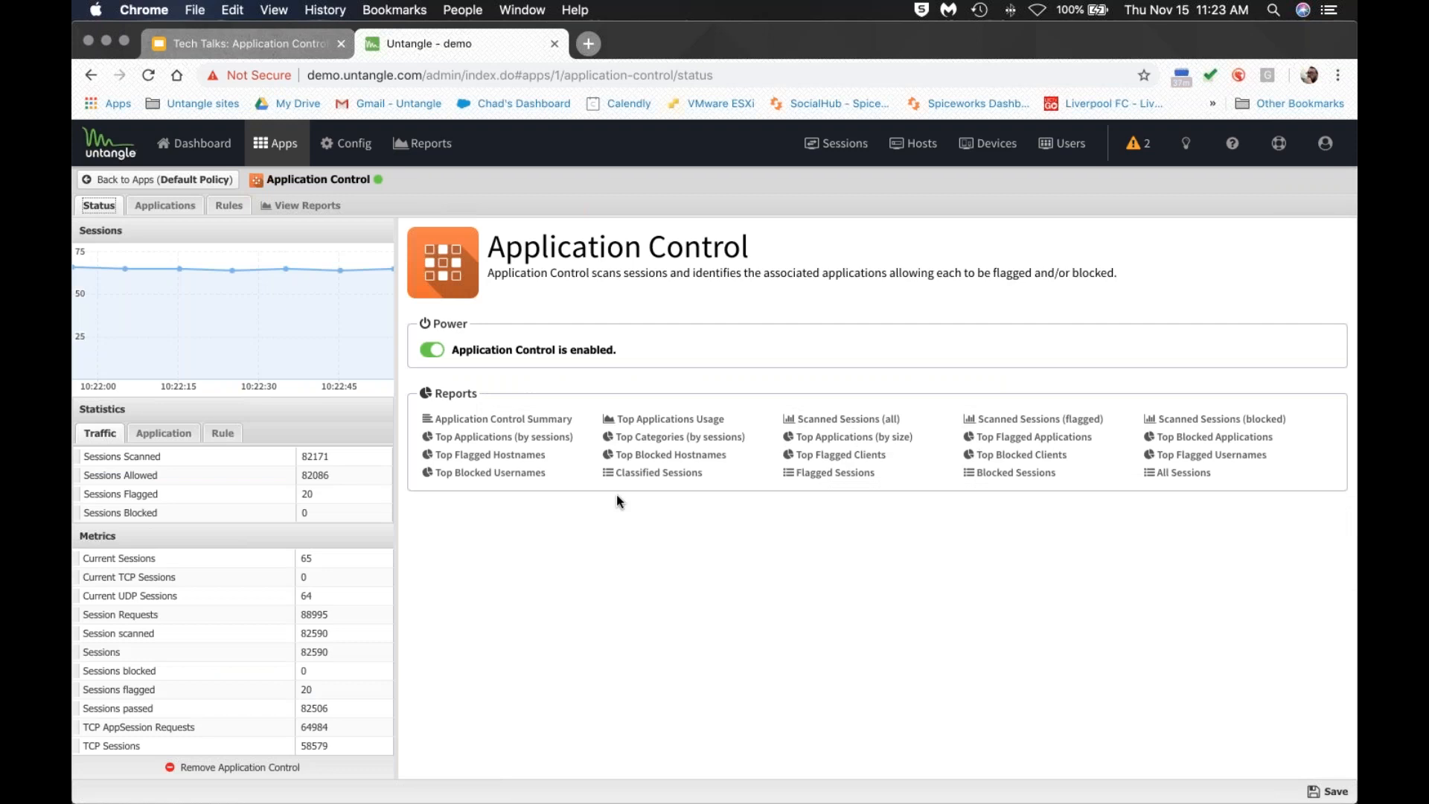
Open the All Sessions report discarding unsaved changes, filter it to CRAIGSLI, then clear the filter.
{"action": "left_click", "coordinate": [1149, 476]}
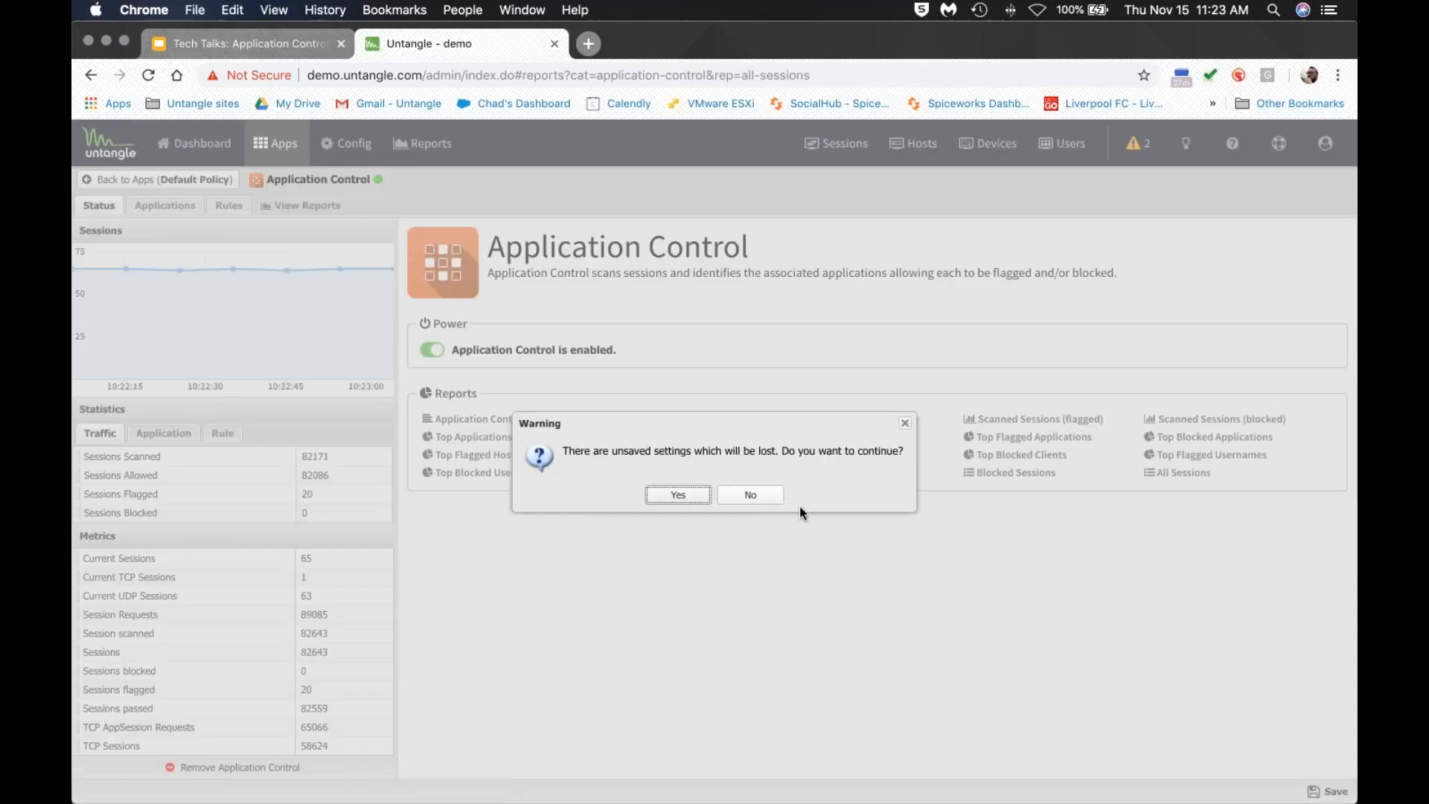
{"action": "left_click", "coordinate": [680, 495]}
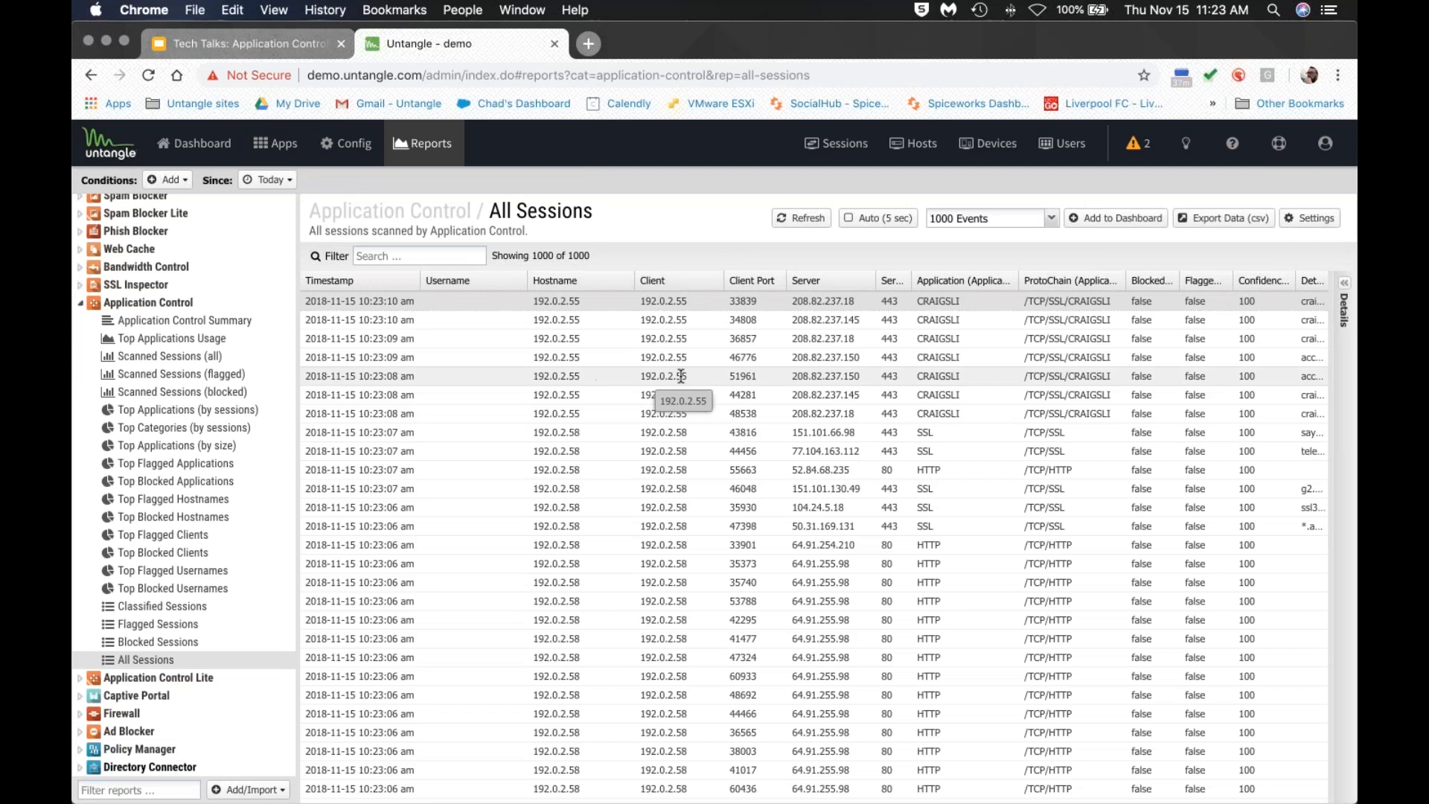
{"action": "left_click_drag", "start_coordinate": [958, 410], "coordinate": [412, 253]}
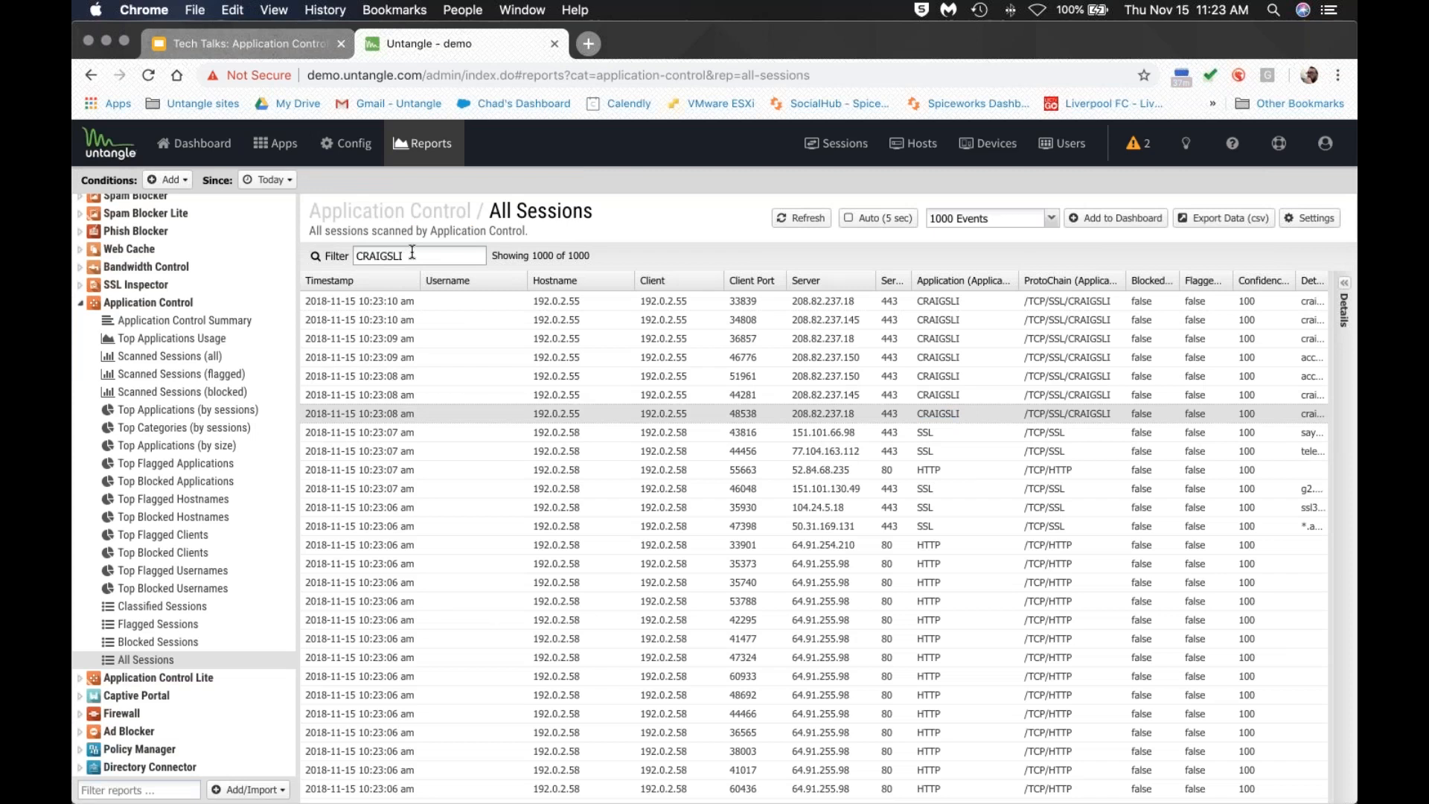
{"action": "scroll", "coordinate": [939, 485], "scroll_direction": "down", "scroll_amount": 1}
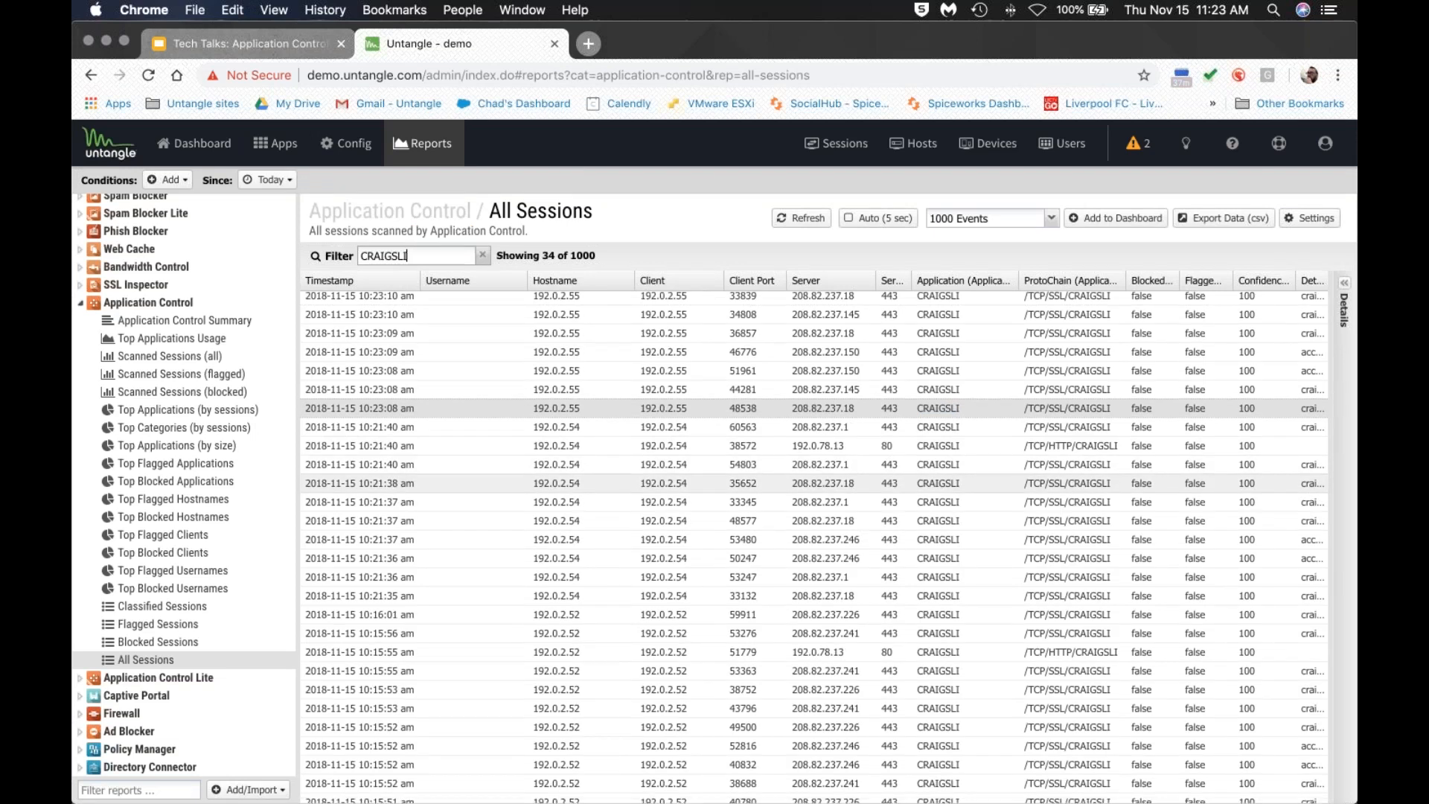
{"action": "scroll", "coordinate": [936, 484], "scroll_direction": "down", "scroll_amount": 1}
{"action": "scroll", "coordinate": [937, 484], "scroll_direction": "down", "scroll_amount": 1}
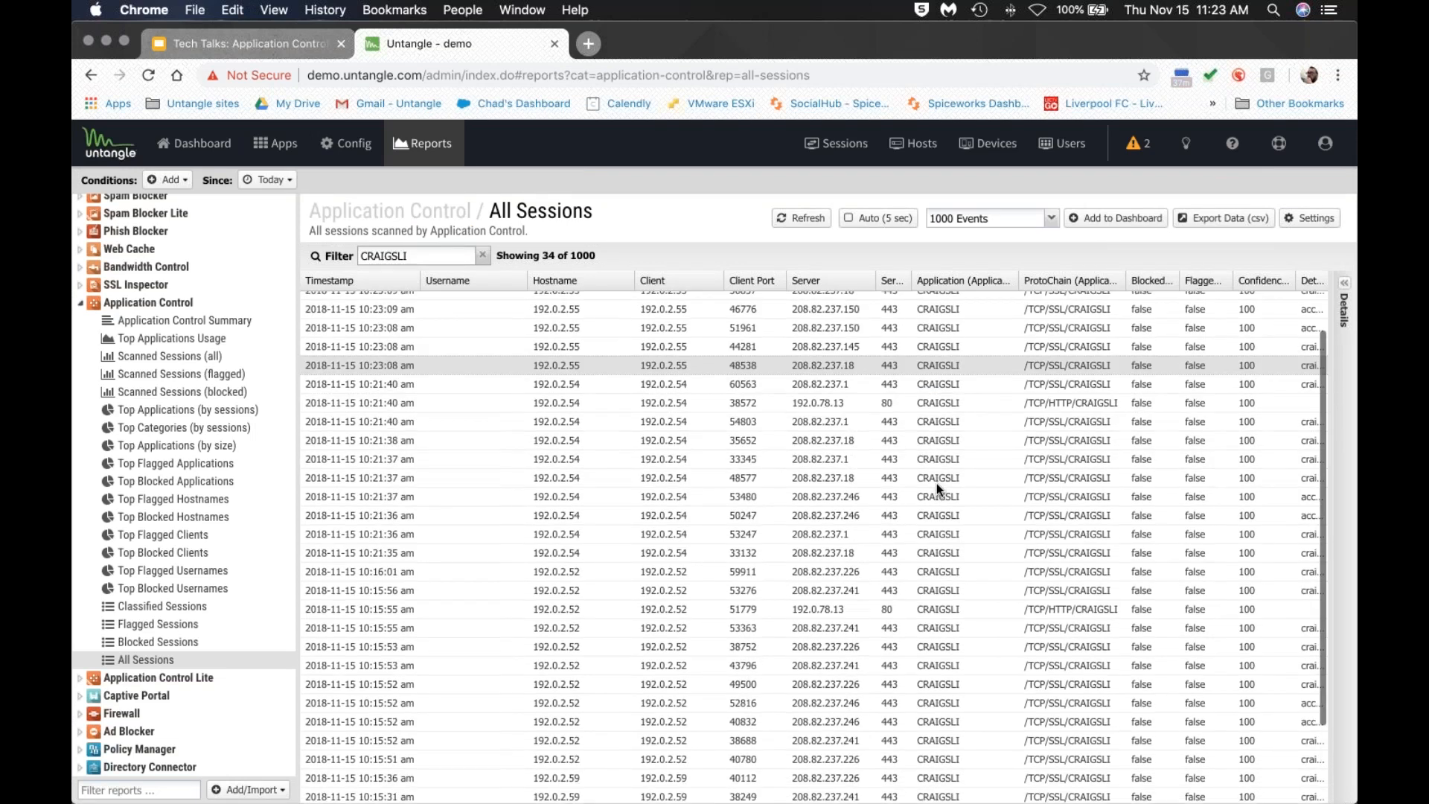
{"action": "left_click", "coordinate": [482, 255]}
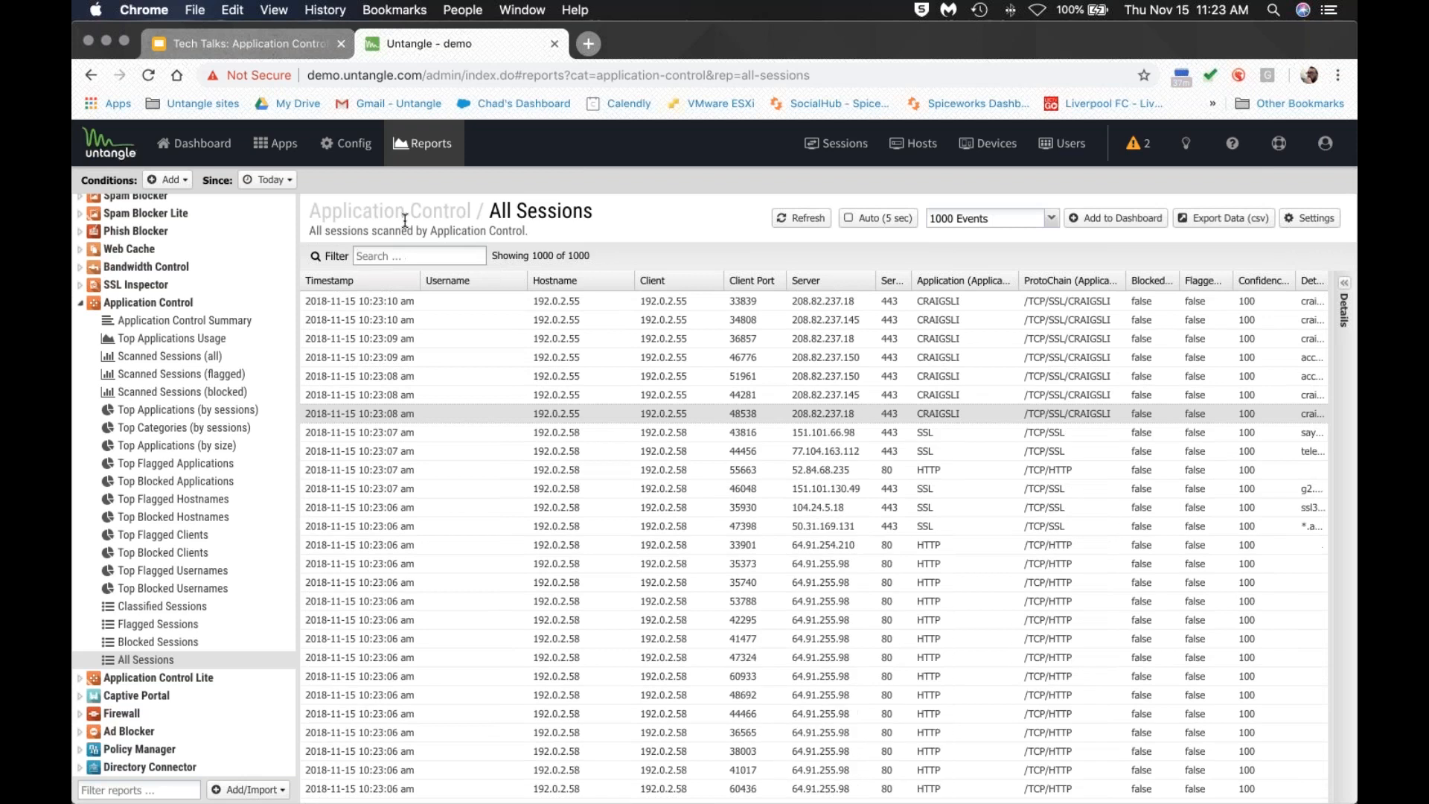
{"action": "left_click", "coordinate": [208, 39]}
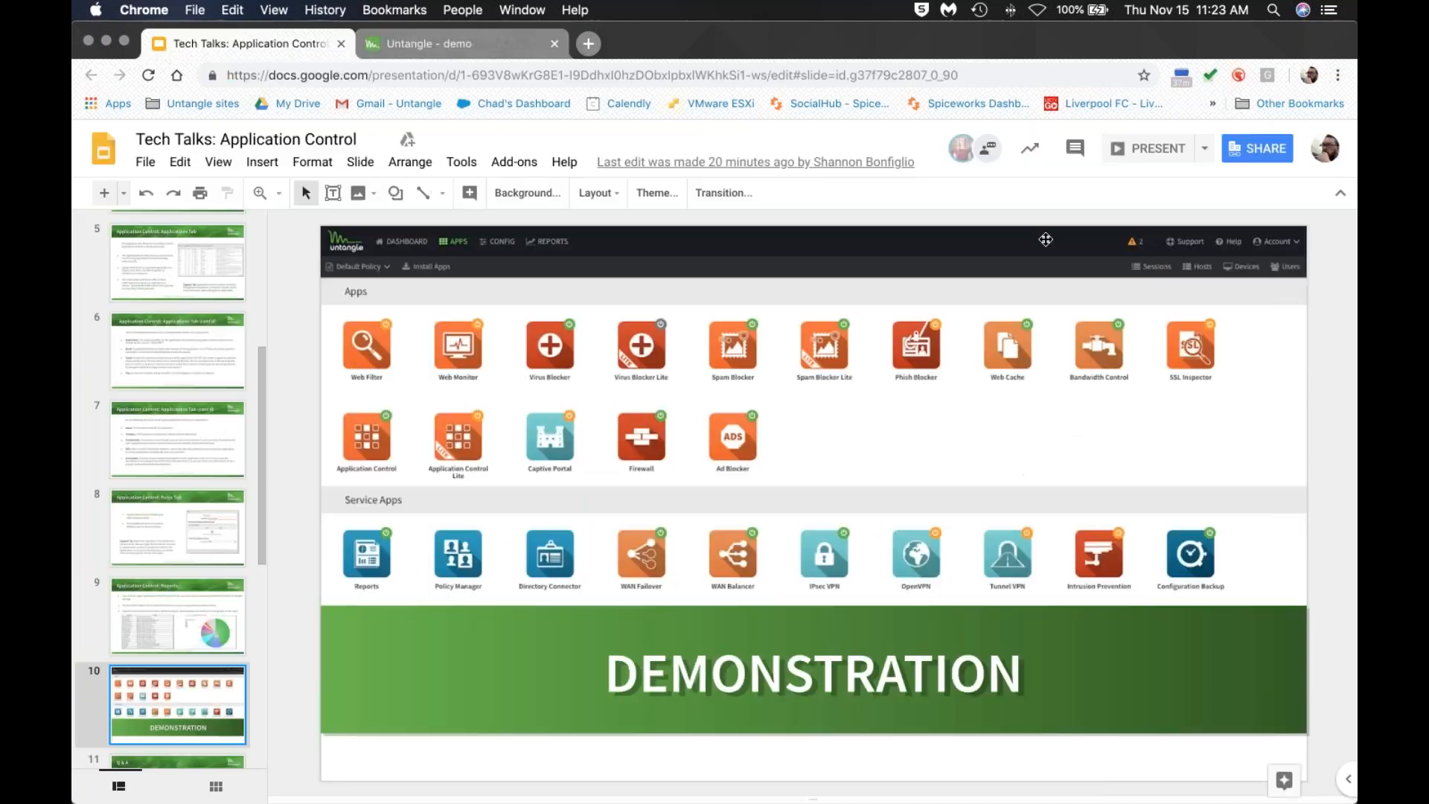
{"action": "left_click", "coordinate": [1116, 165]}
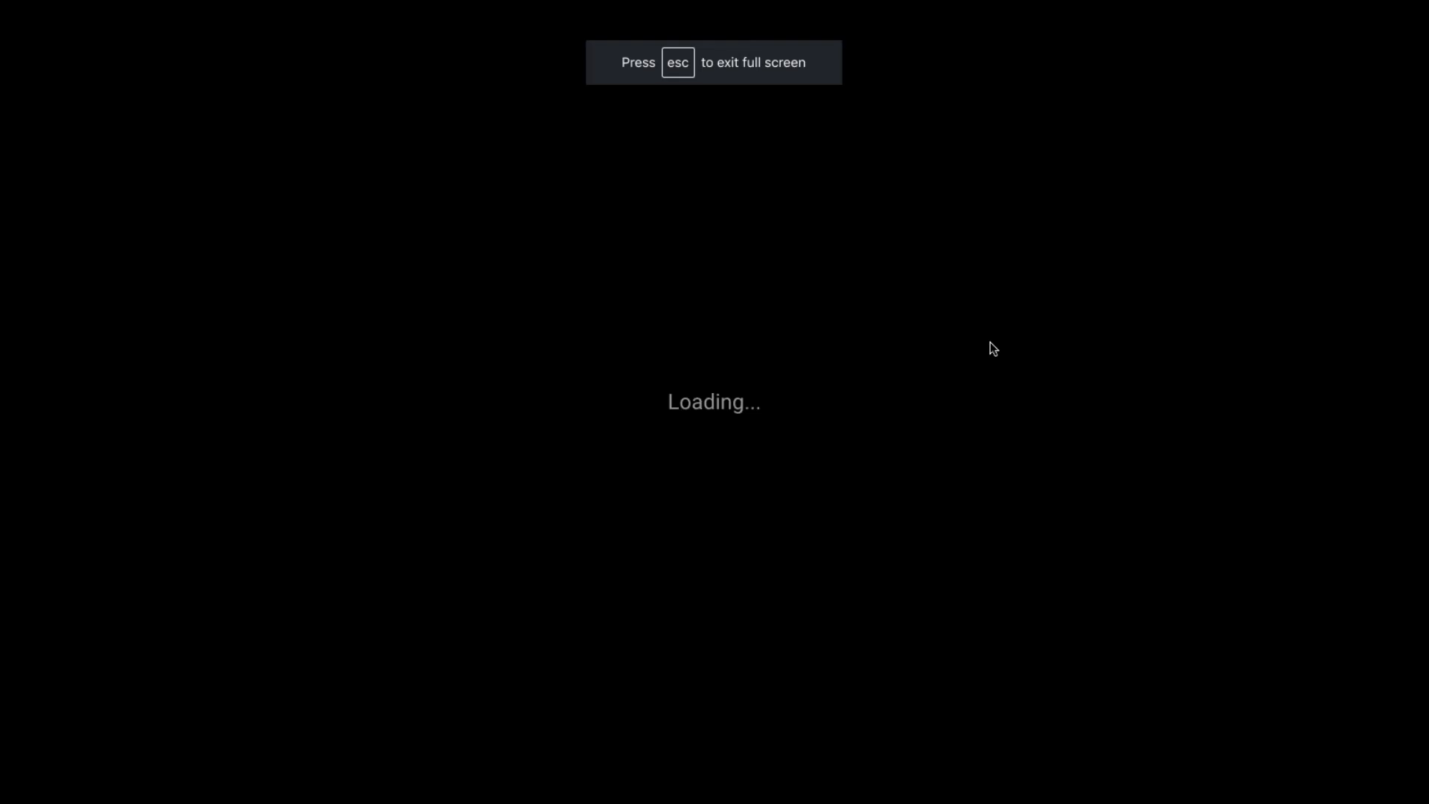
{"action": "key", "text": "Right"}
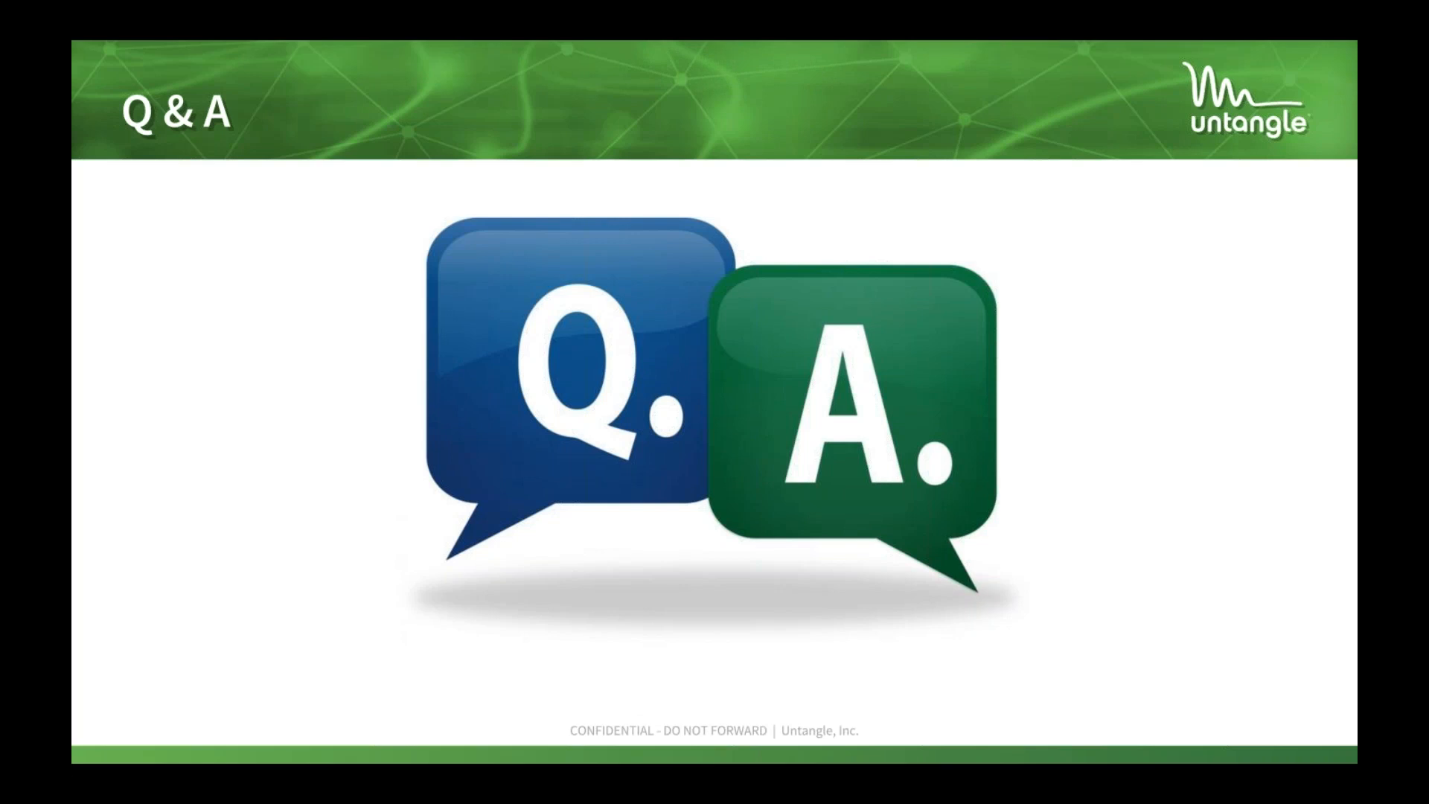
{"action": "key", "text": "Escape"}
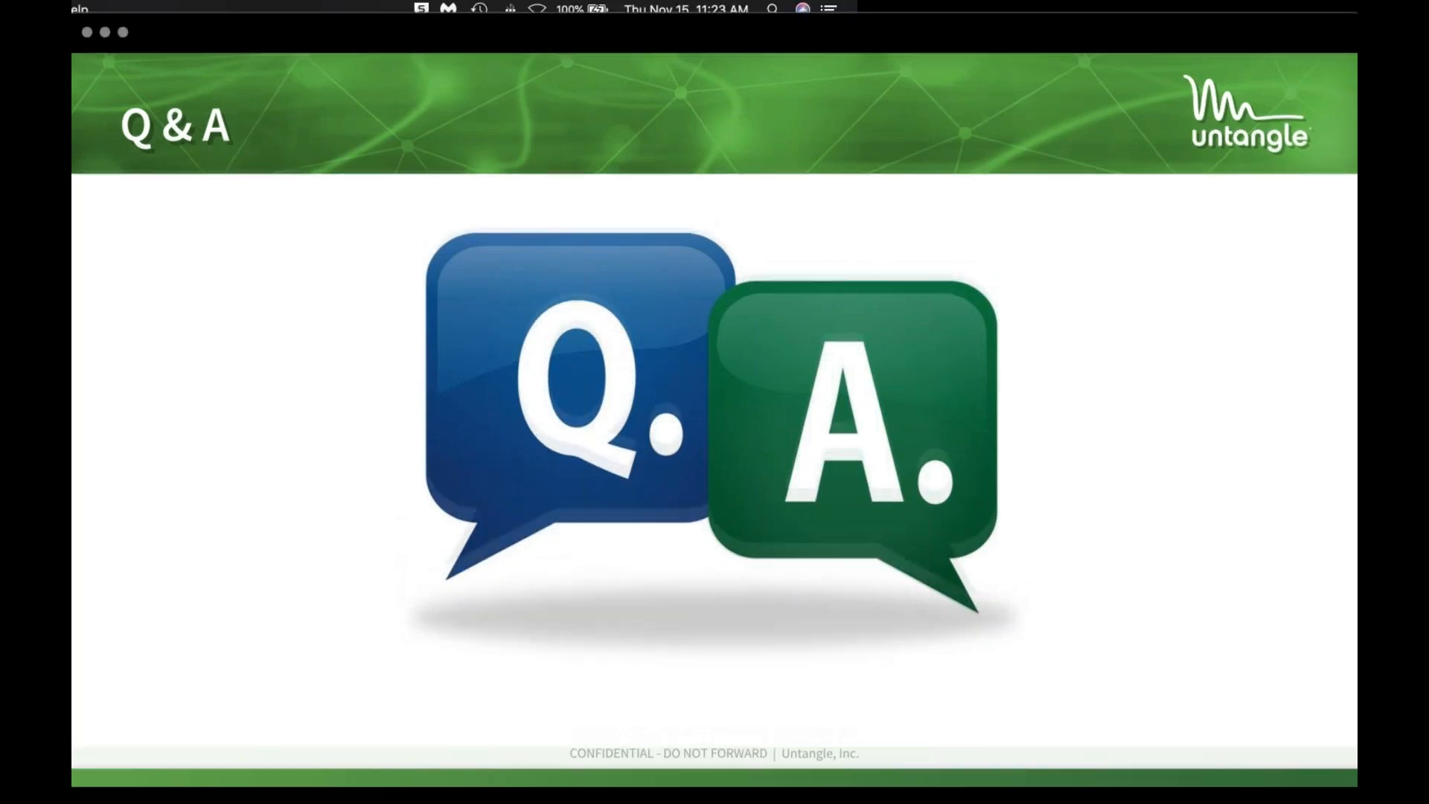
{"action": "left_click", "coordinate": [428, 43]}
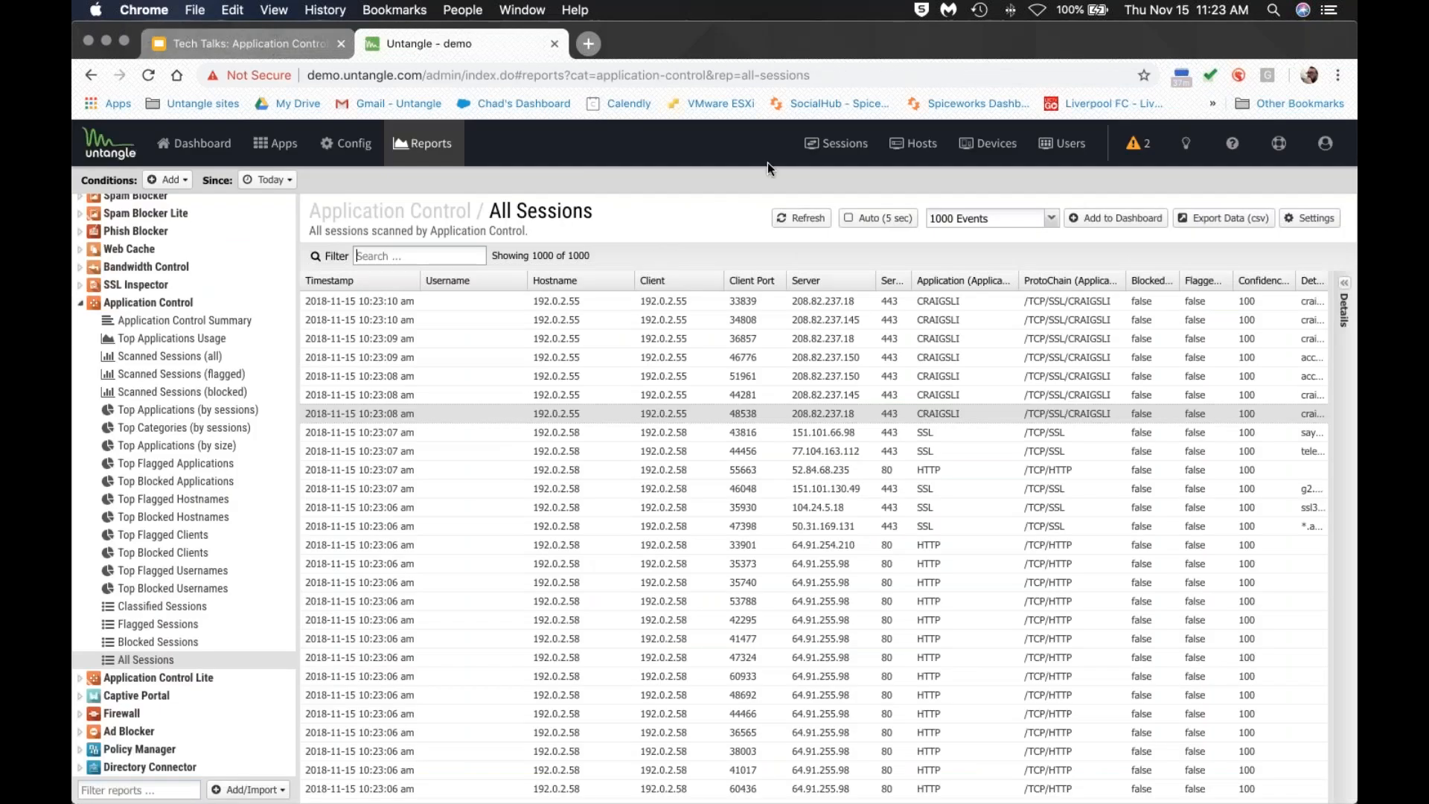
Show the live Sessions list with a wider Pipeline column and the 192.0.2.57 session's details.
{"action": "left_click", "coordinate": [837, 145]}
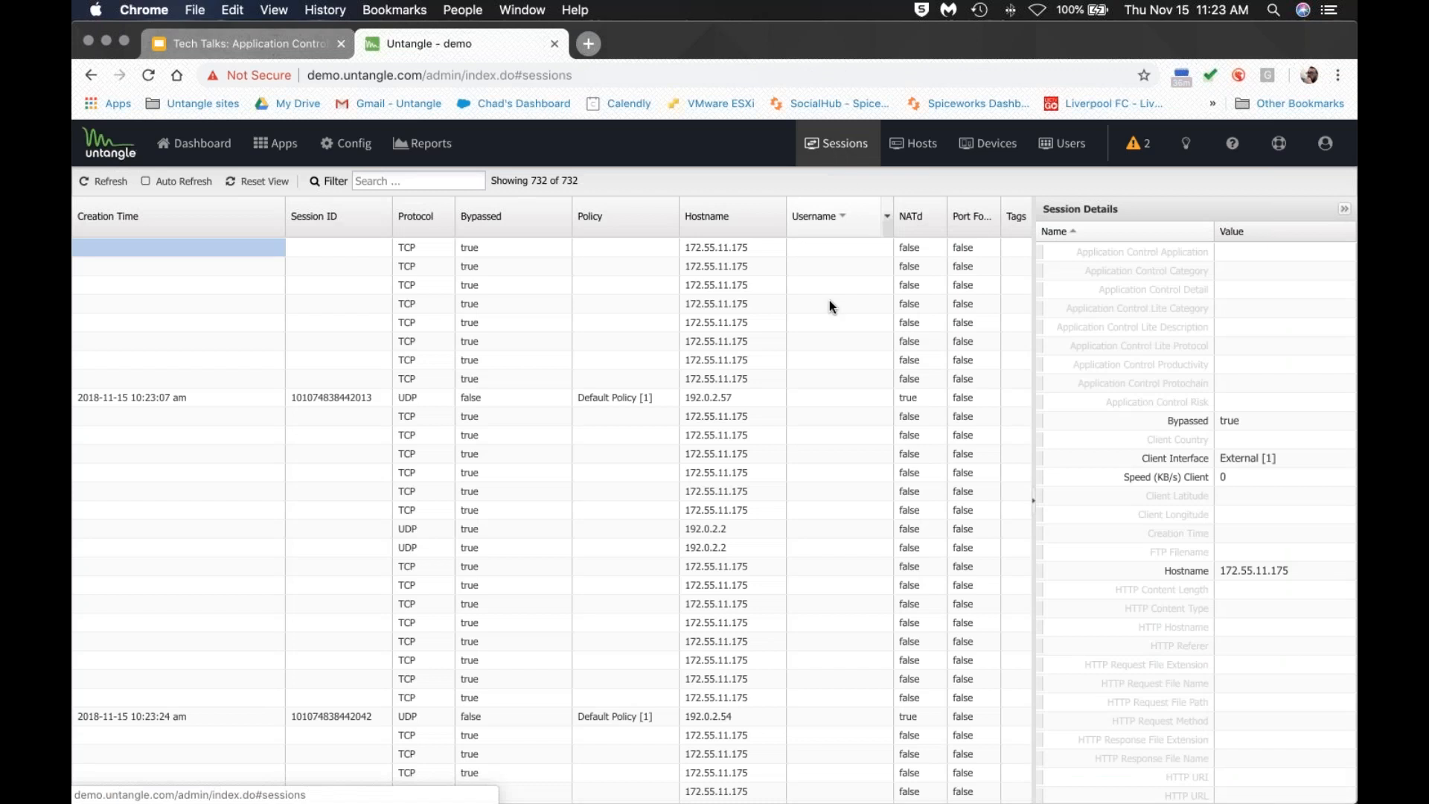
{"action": "scroll", "coordinate": [809, 291], "scroll_direction": "right", "scroll_amount": 10}
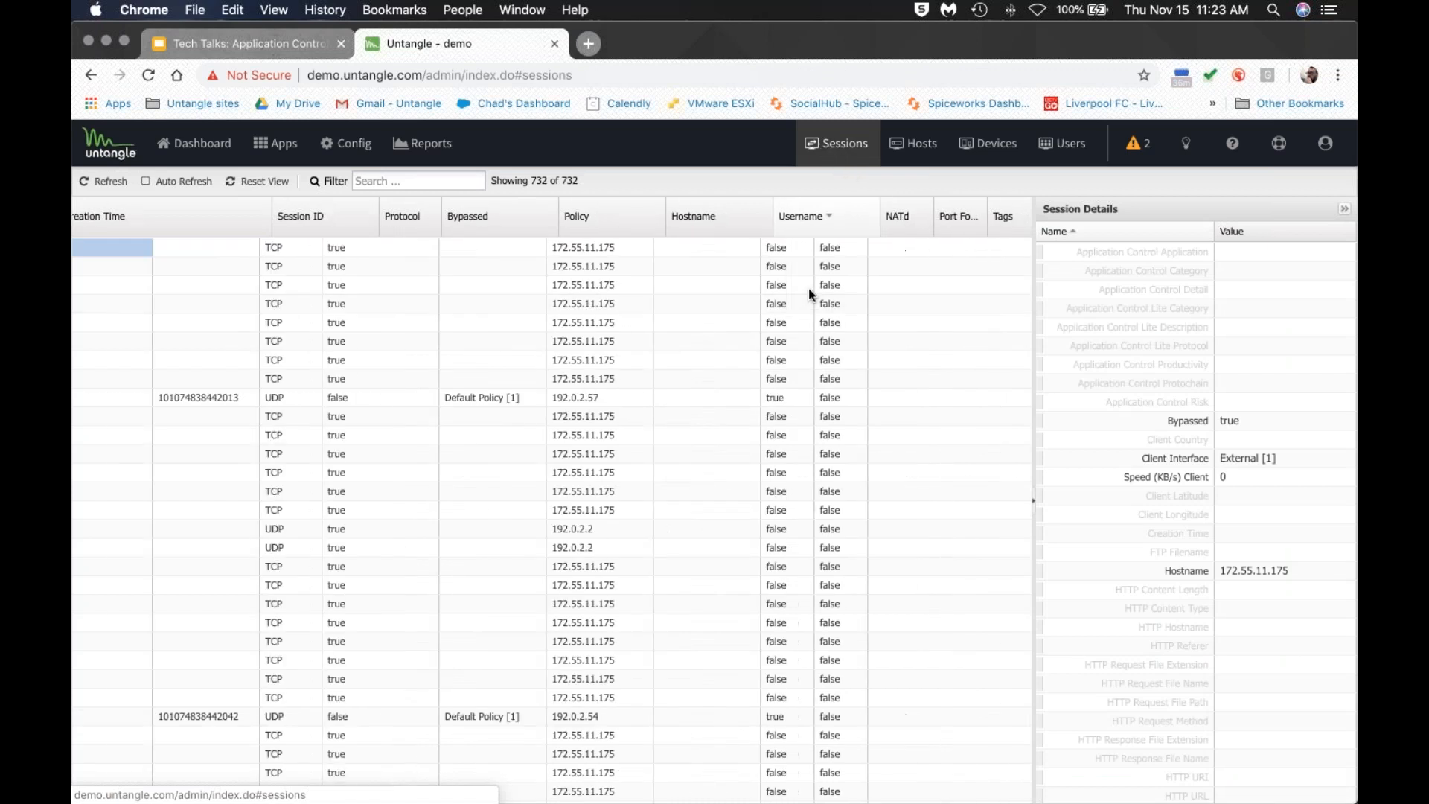
{"action": "scroll", "coordinate": [808, 292], "scroll_direction": "right", "scroll_amount": 3}
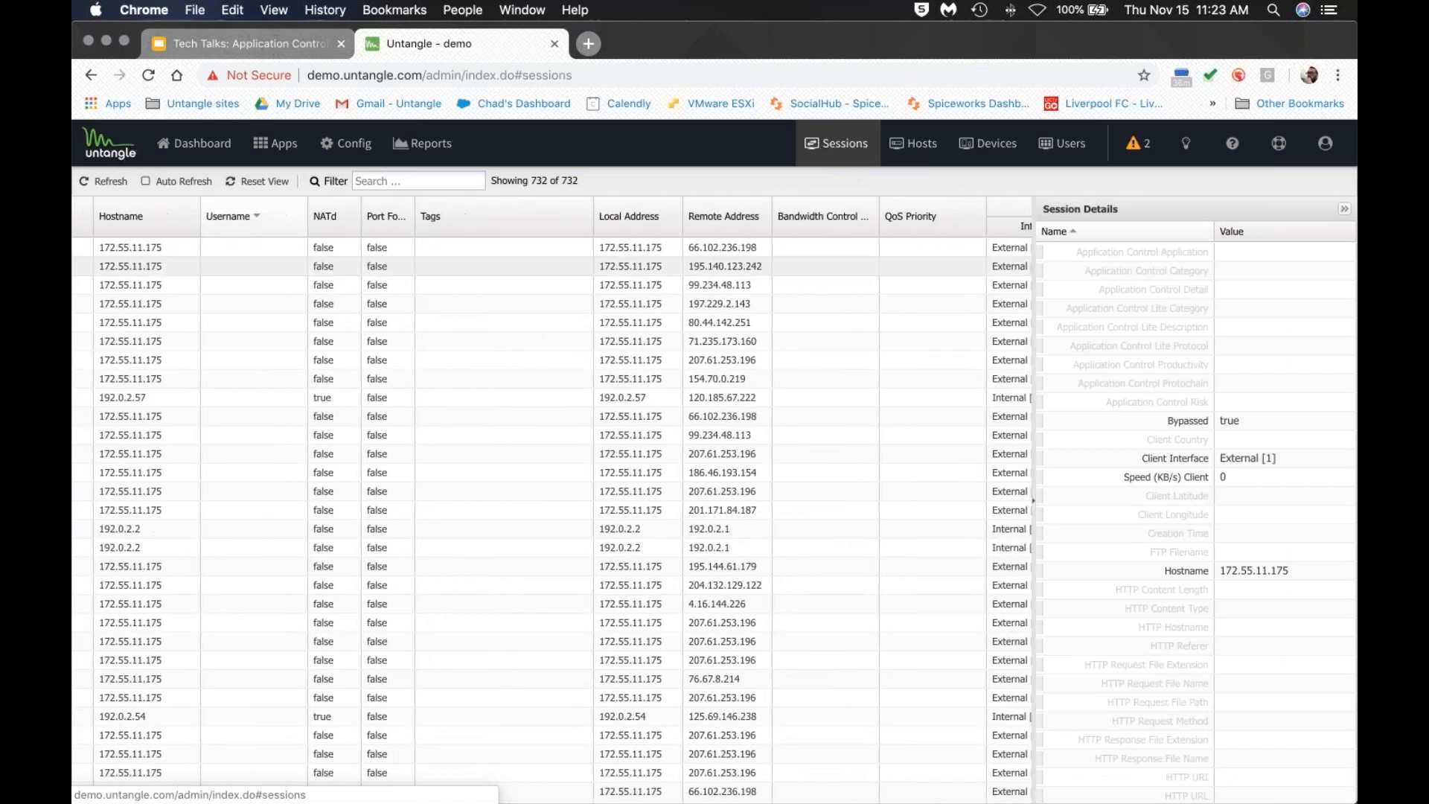
{"action": "scroll", "coordinate": [823, 284], "scroll_direction": "right", "scroll_amount": 15}
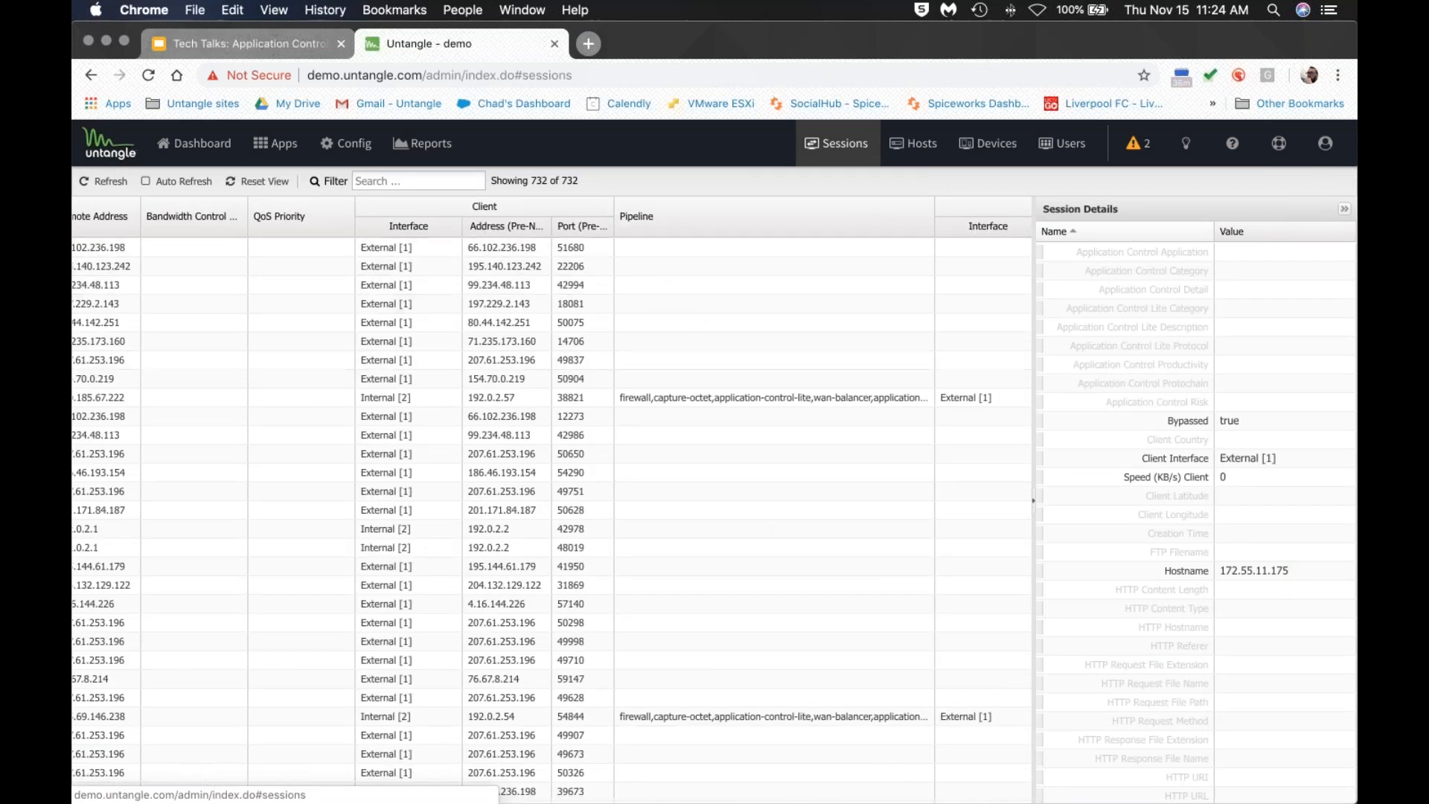
{"action": "left_click_drag", "start_coordinate": [934, 211], "coordinate": [998, 209]}
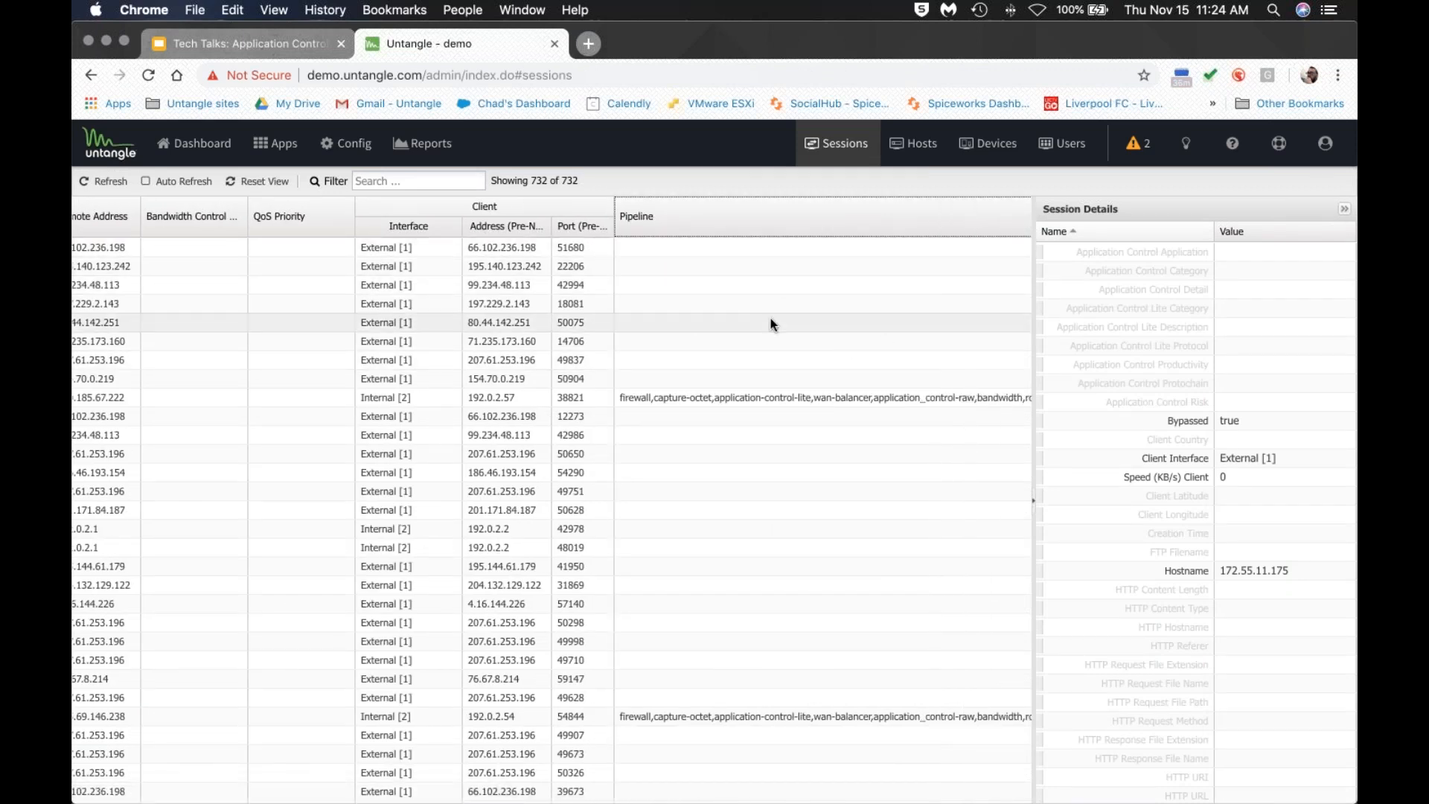
{"action": "scroll", "coordinate": [768, 319], "scroll_direction": "right", "scroll_amount": 2}
{"action": "scroll", "coordinate": [707, 319], "scroll_direction": "right", "scroll_amount": 3}
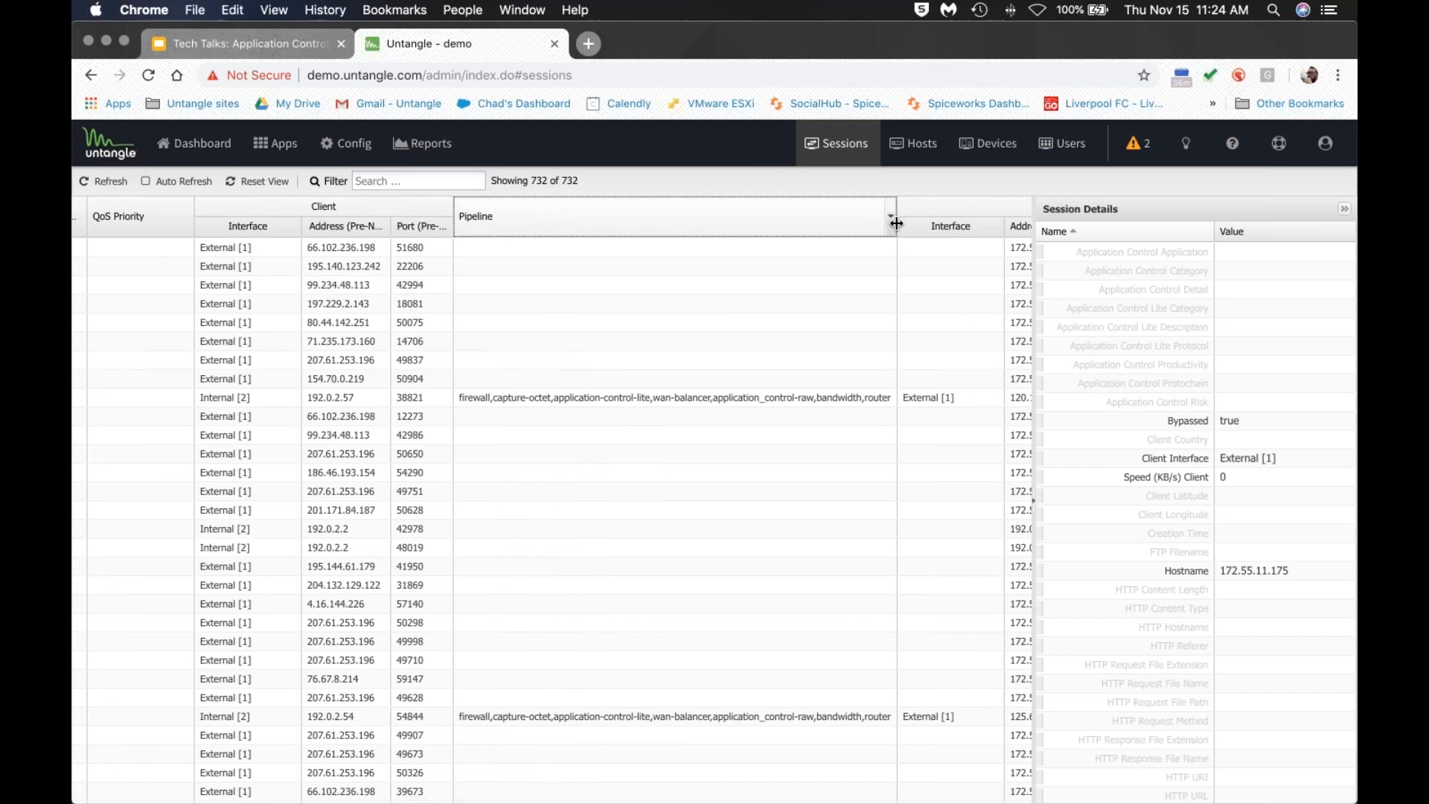
{"action": "left_click", "coordinate": [472, 399]}
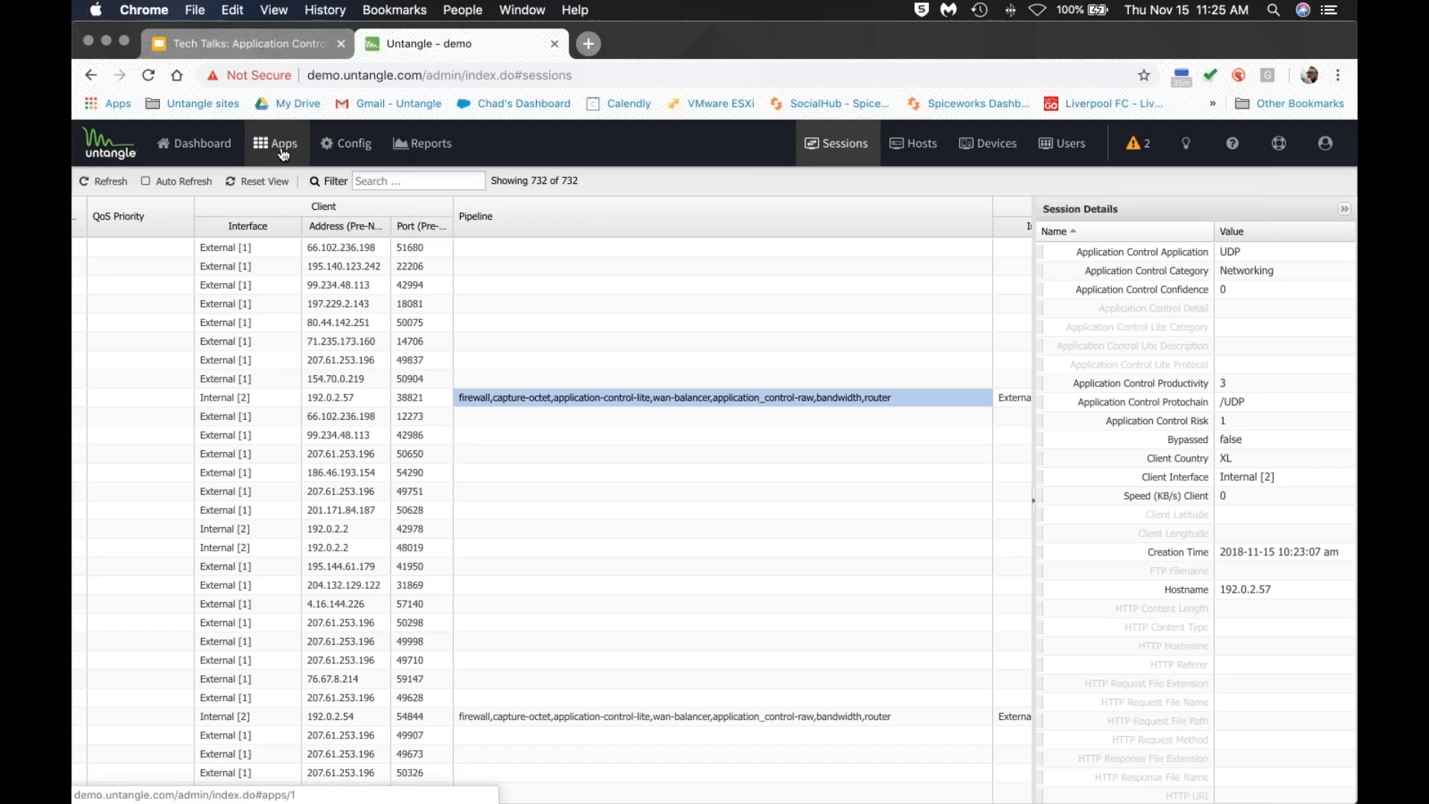
Switch the Apps page to Teacher Policy and view its apps available to install.
{"action": "left_click", "coordinate": [414, 148]}
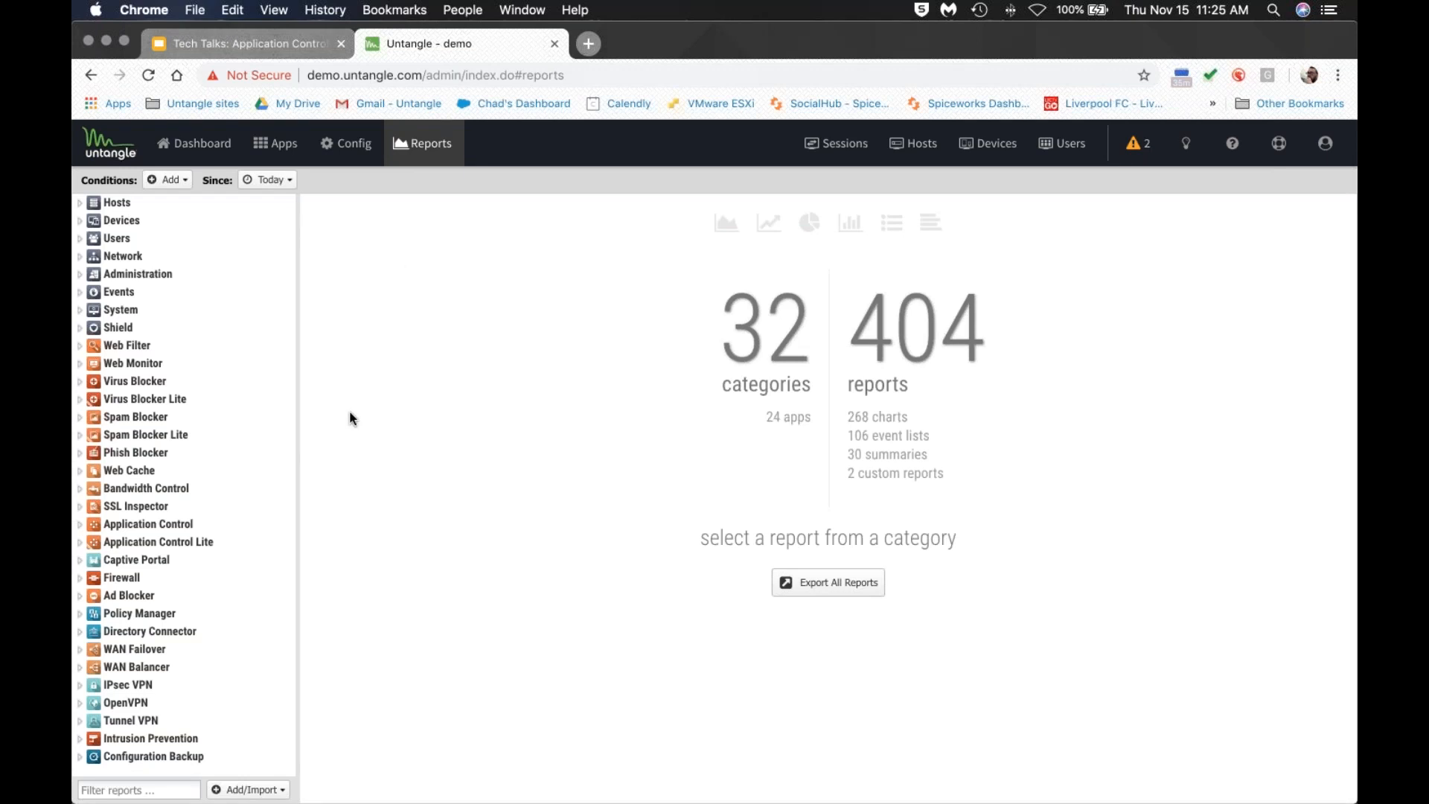
{"action": "left_click", "coordinate": [280, 152]}
{"action": "left_click", "coordinate": [127, 180]}
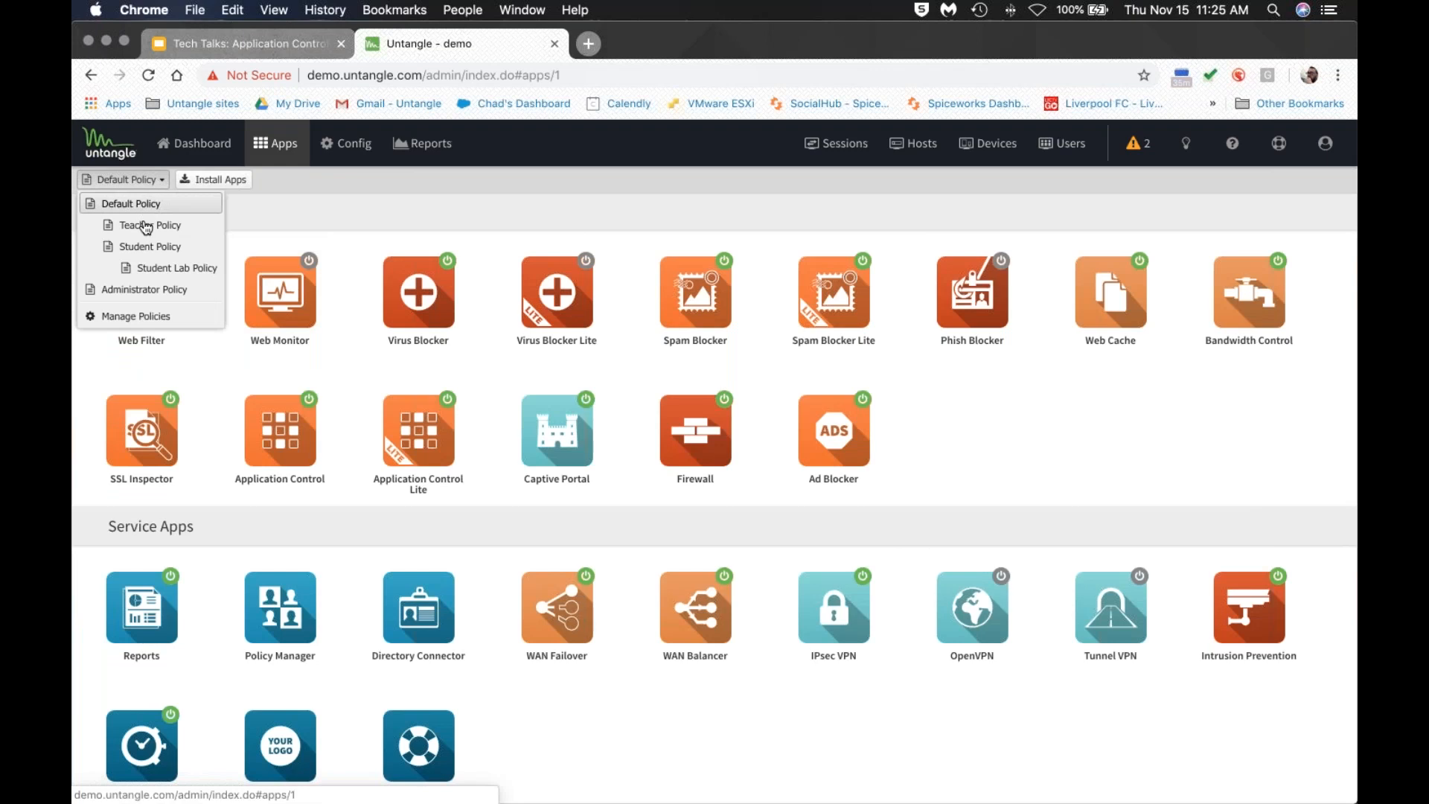
{"action": "left_click", "coordinate": [150, 226]}
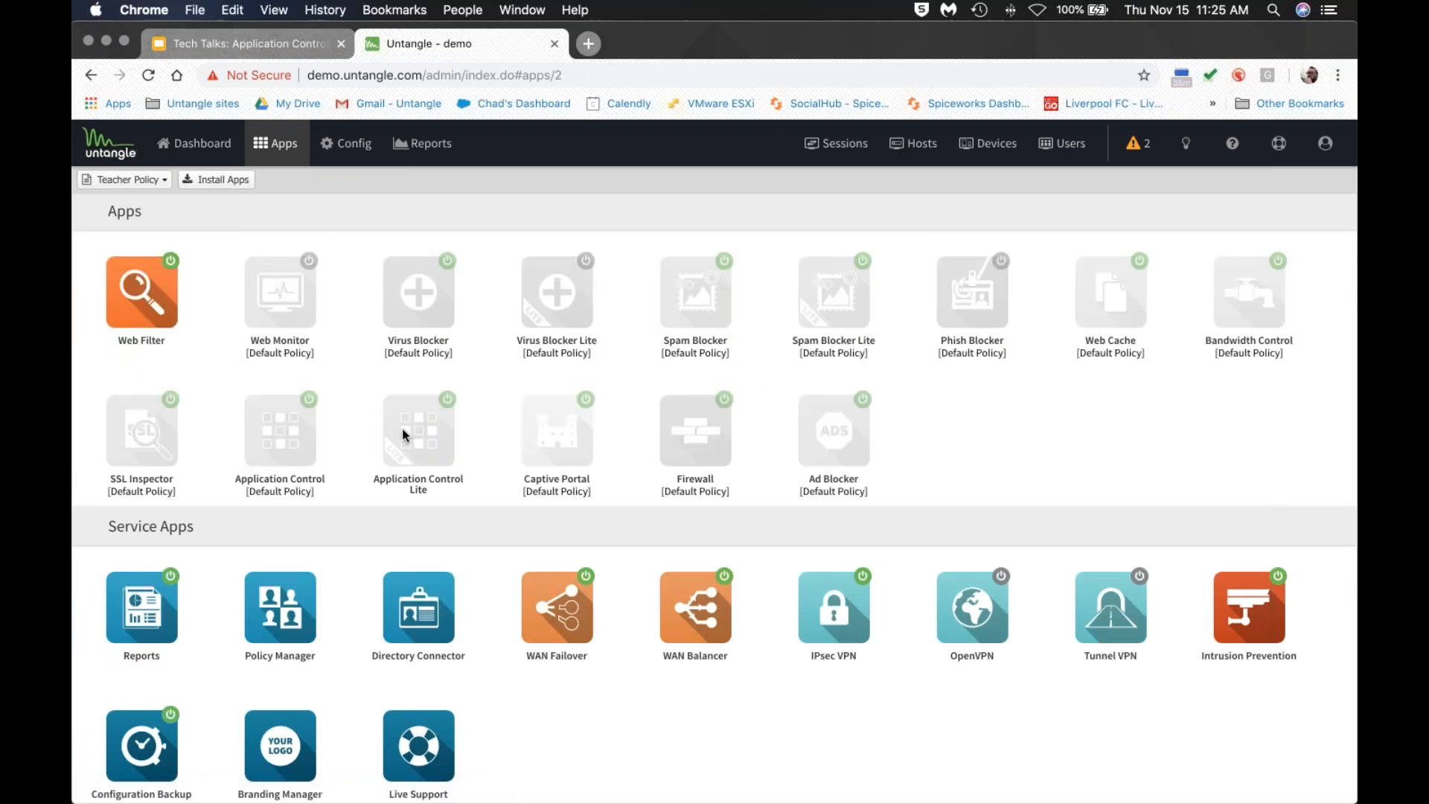
{"action": "left_click", "coordinate": [246, 181]}
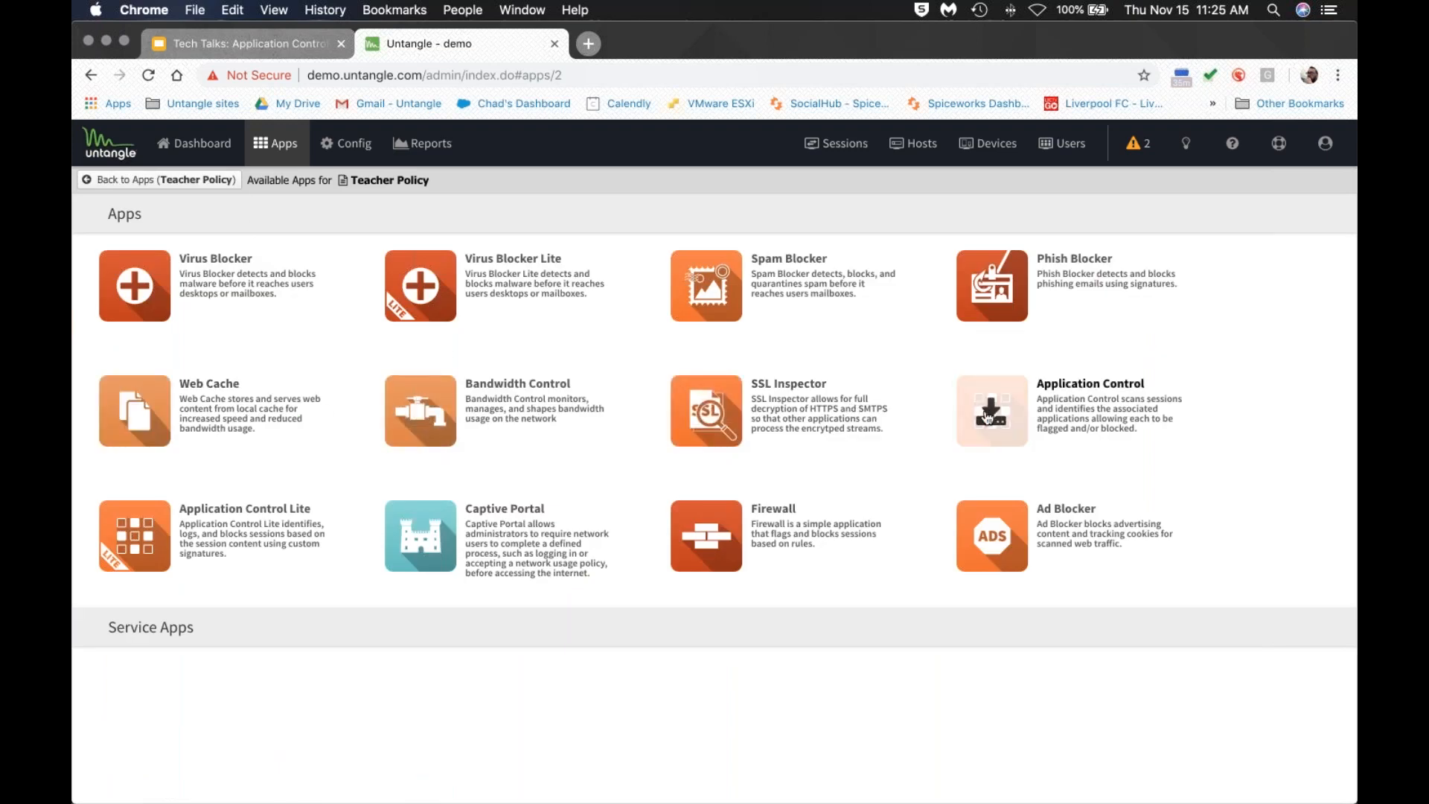
Return to the installed apps and switch to the Default Policy.
{"action": "left_click", "coordinate": [171, 186]}
{"action": "left_click", "coordinate": [143, 180]}
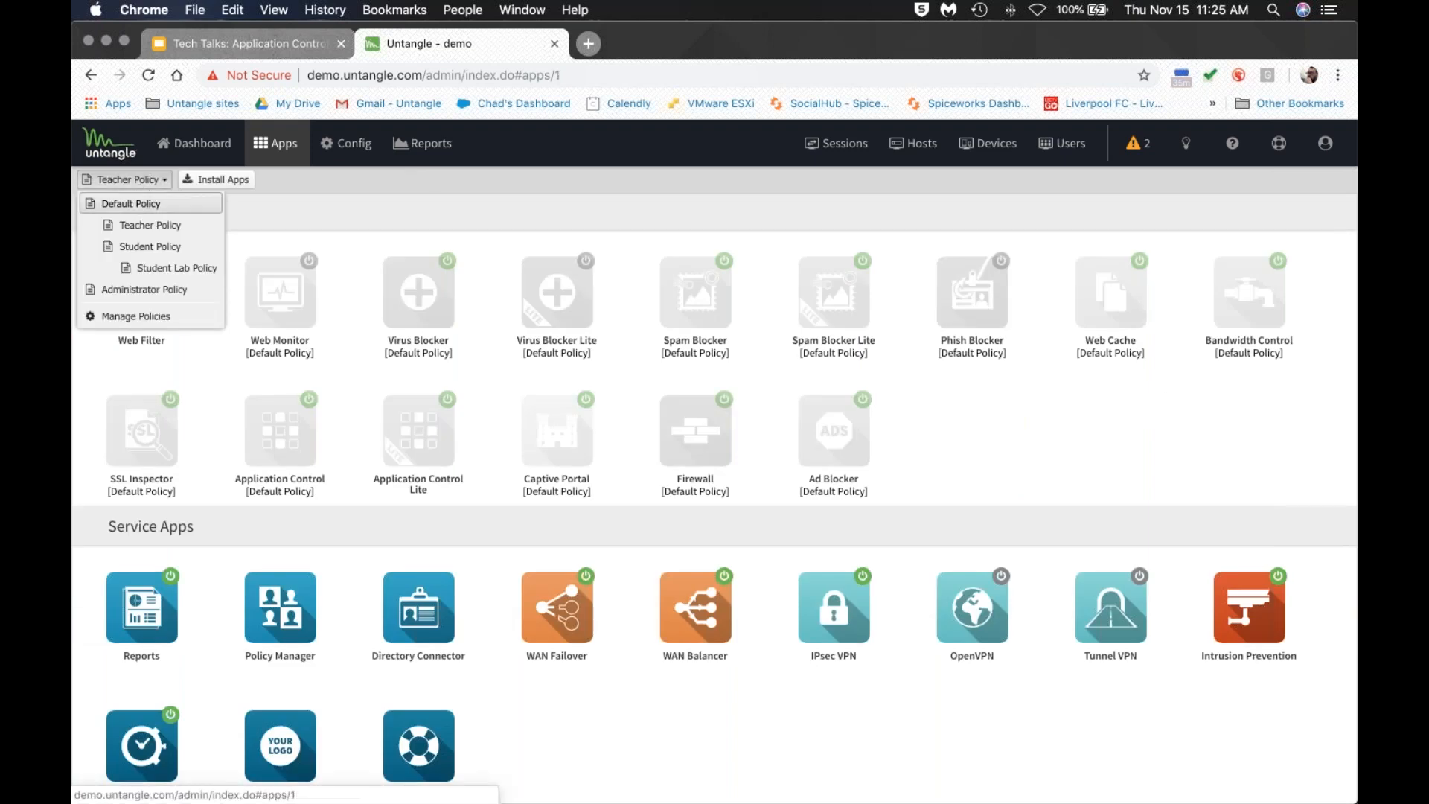
{"action": "left_click", "coordinate": [131, 203]}
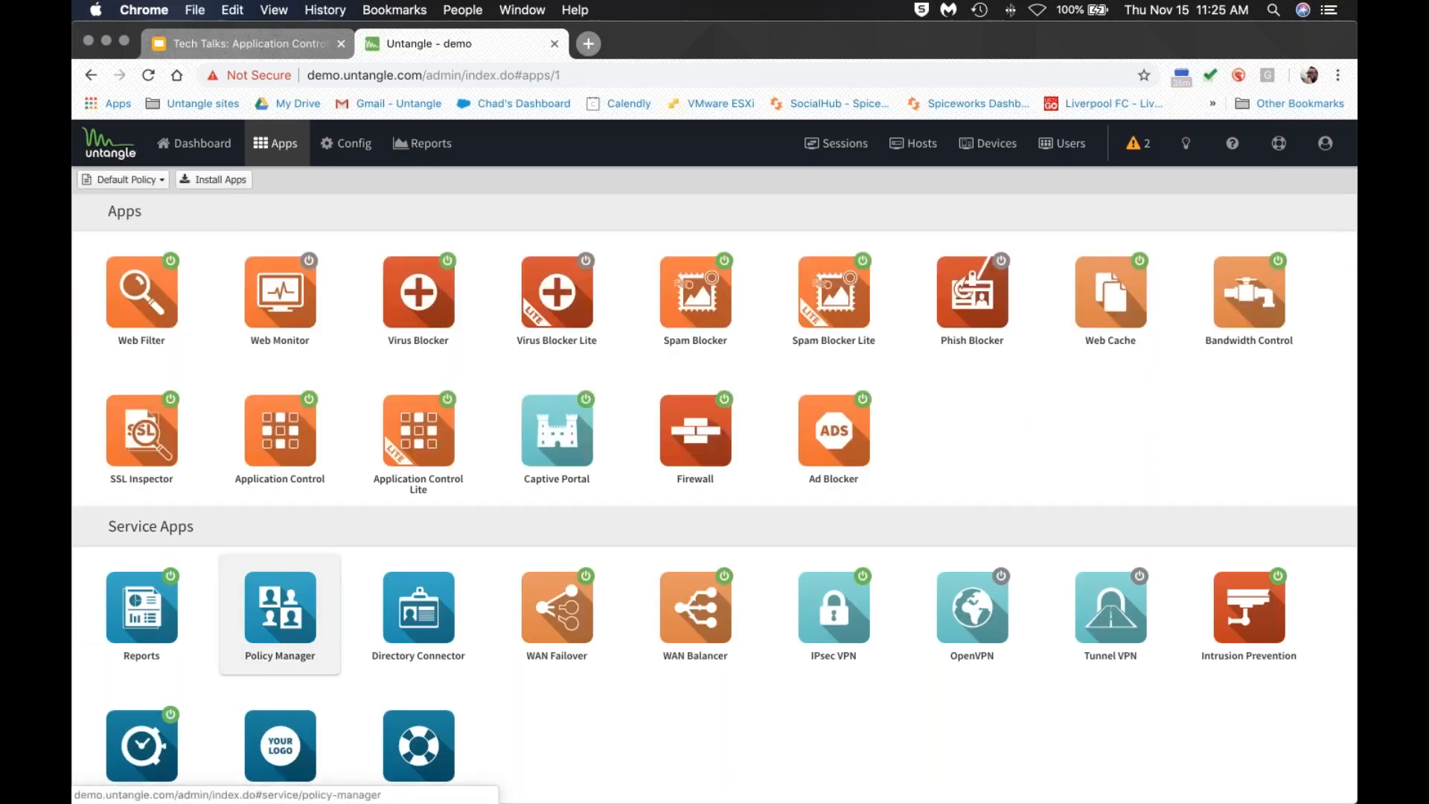
Start a new Web Filter rule described as opening Facebook for the user.
{"action": "left_click", "coordinate": [141, 291]}
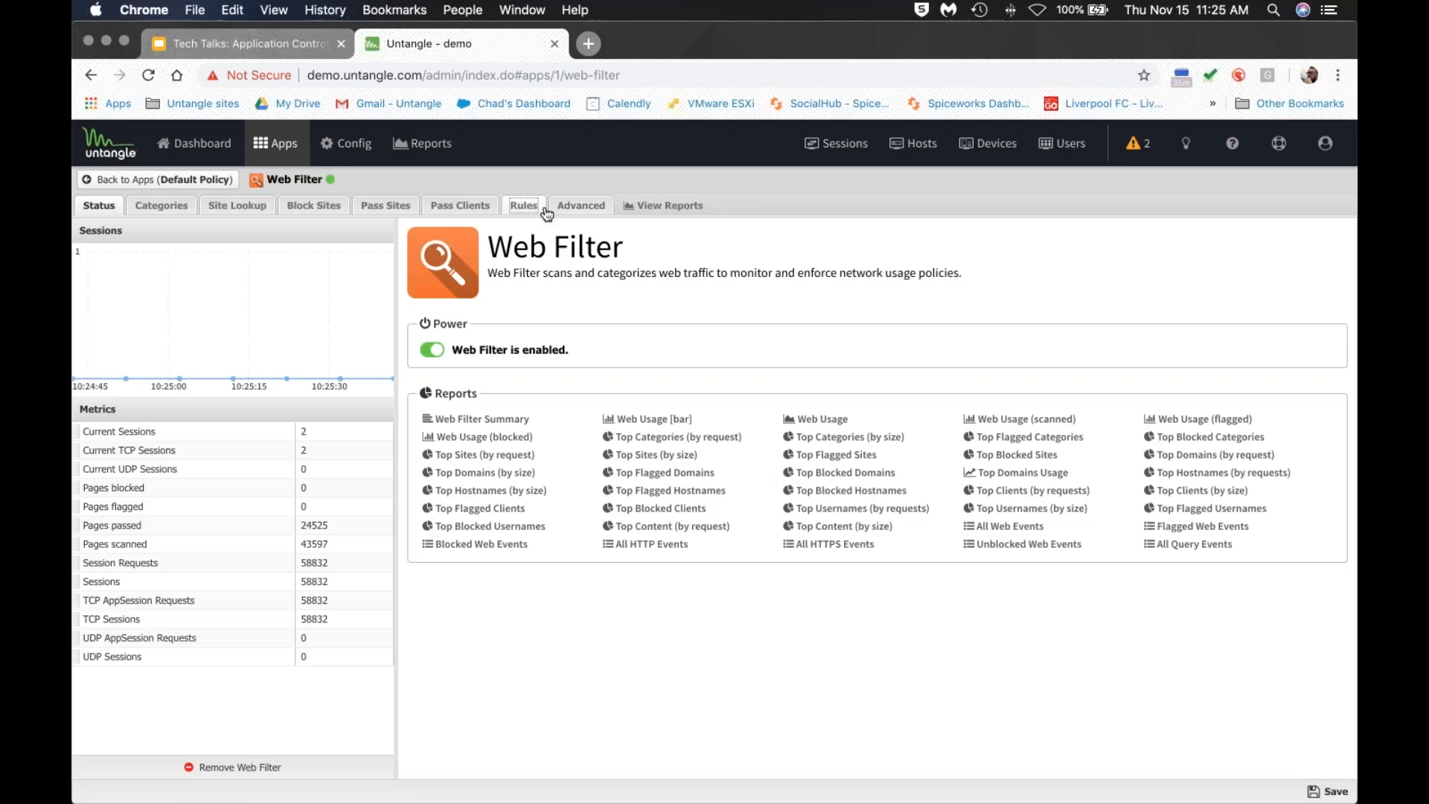
{"action": "left_click", "coordinate": [524, 206]}
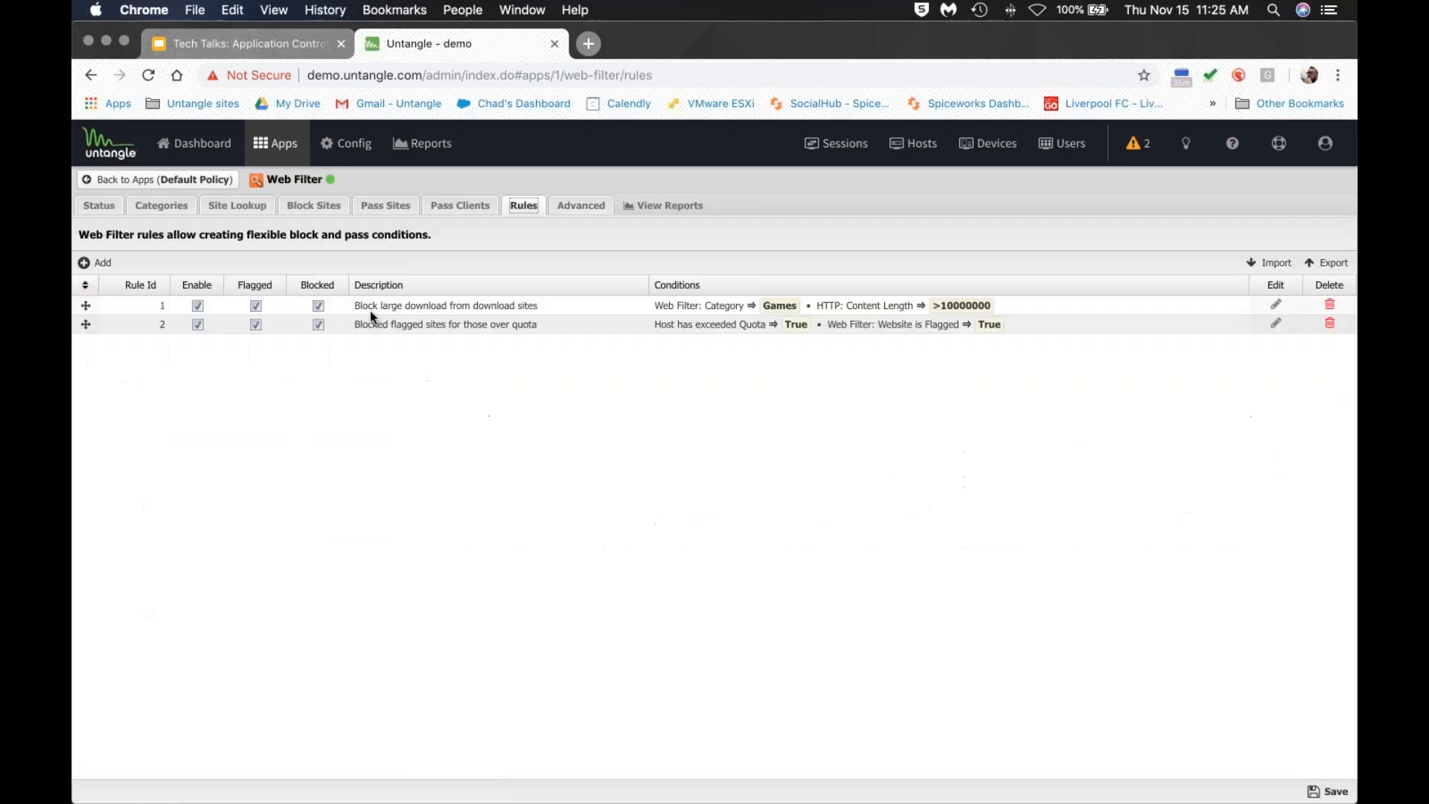
{"action": "left_click", "coordinate": [96, 262]}
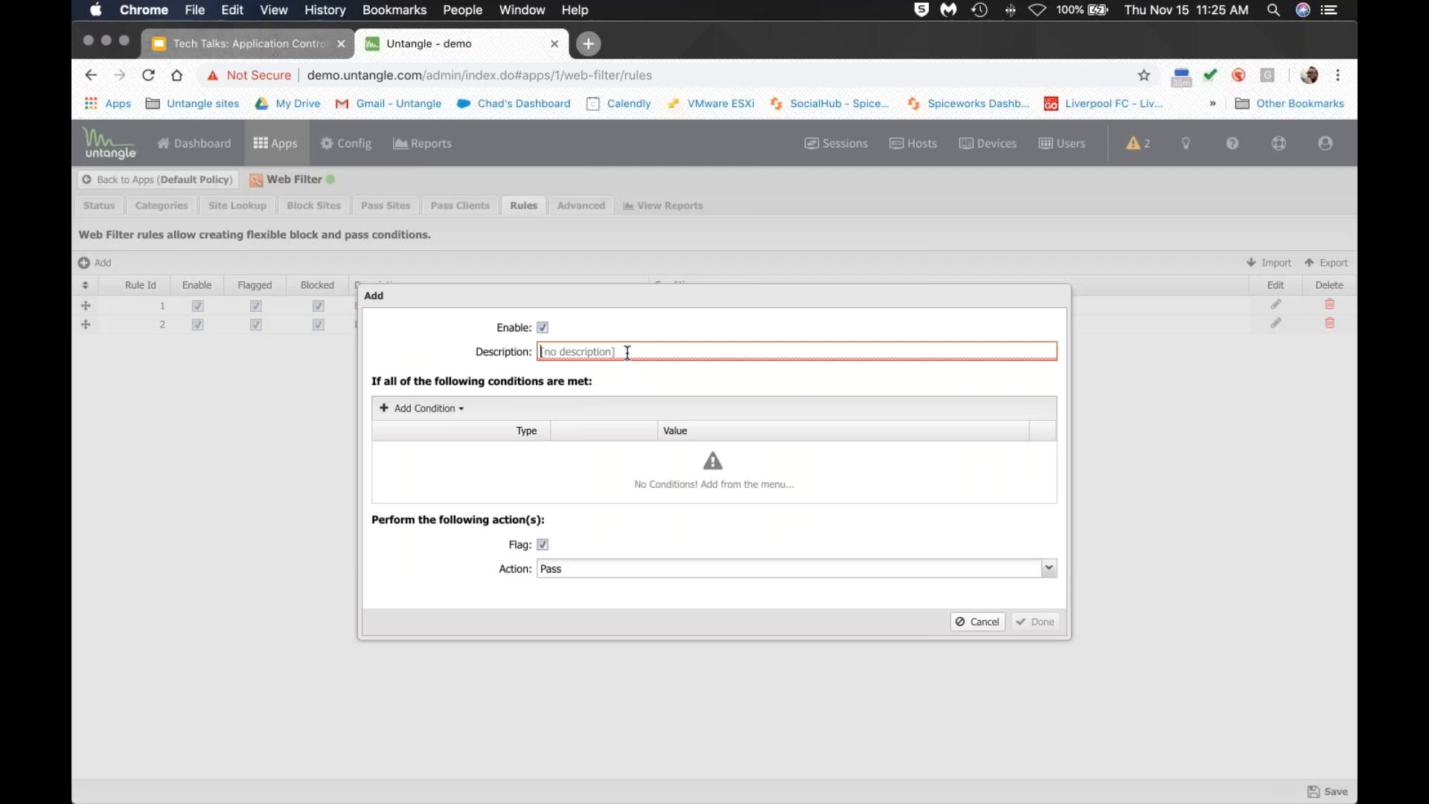
{"action": "type", "text": "Open Fa"}
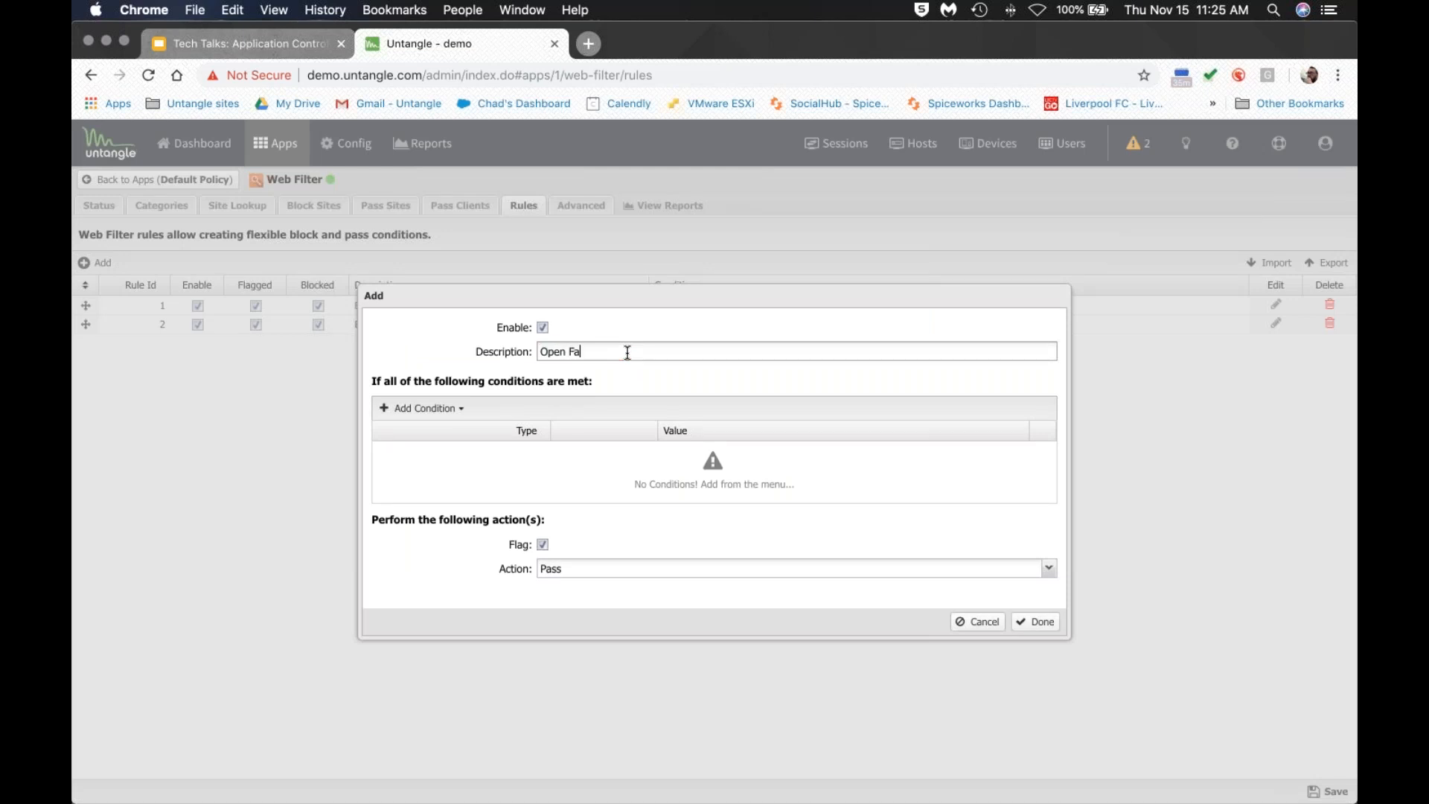
{"action": "type", "text": "cebook for Chad"}
Add a Username condition matching the user's username.
{"action": "left_click", "coordinate": [422, 407]}
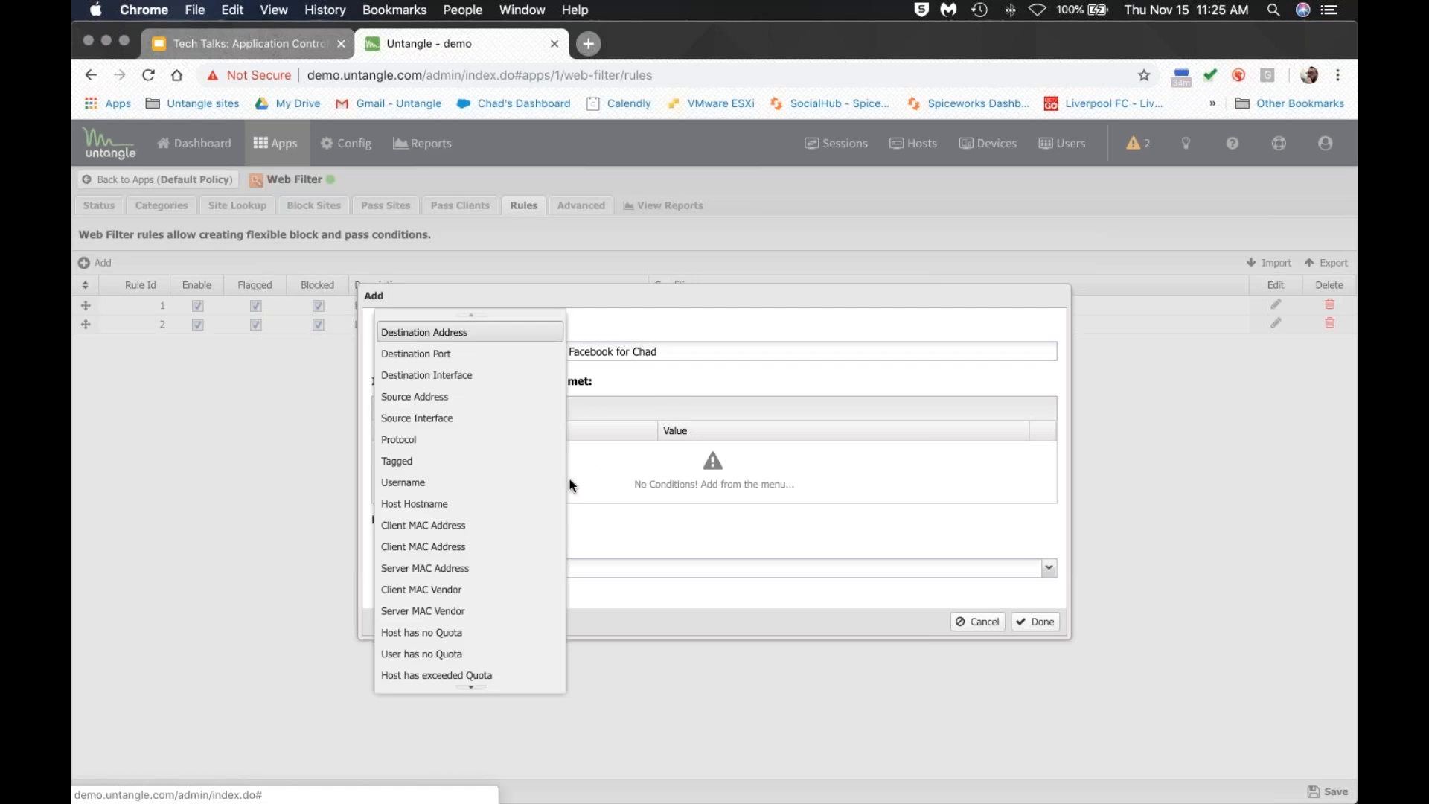
{"action": "left_click", "coordinate": [402, 482]}
{"action": "left_click", "coordinate": [699, 452]}
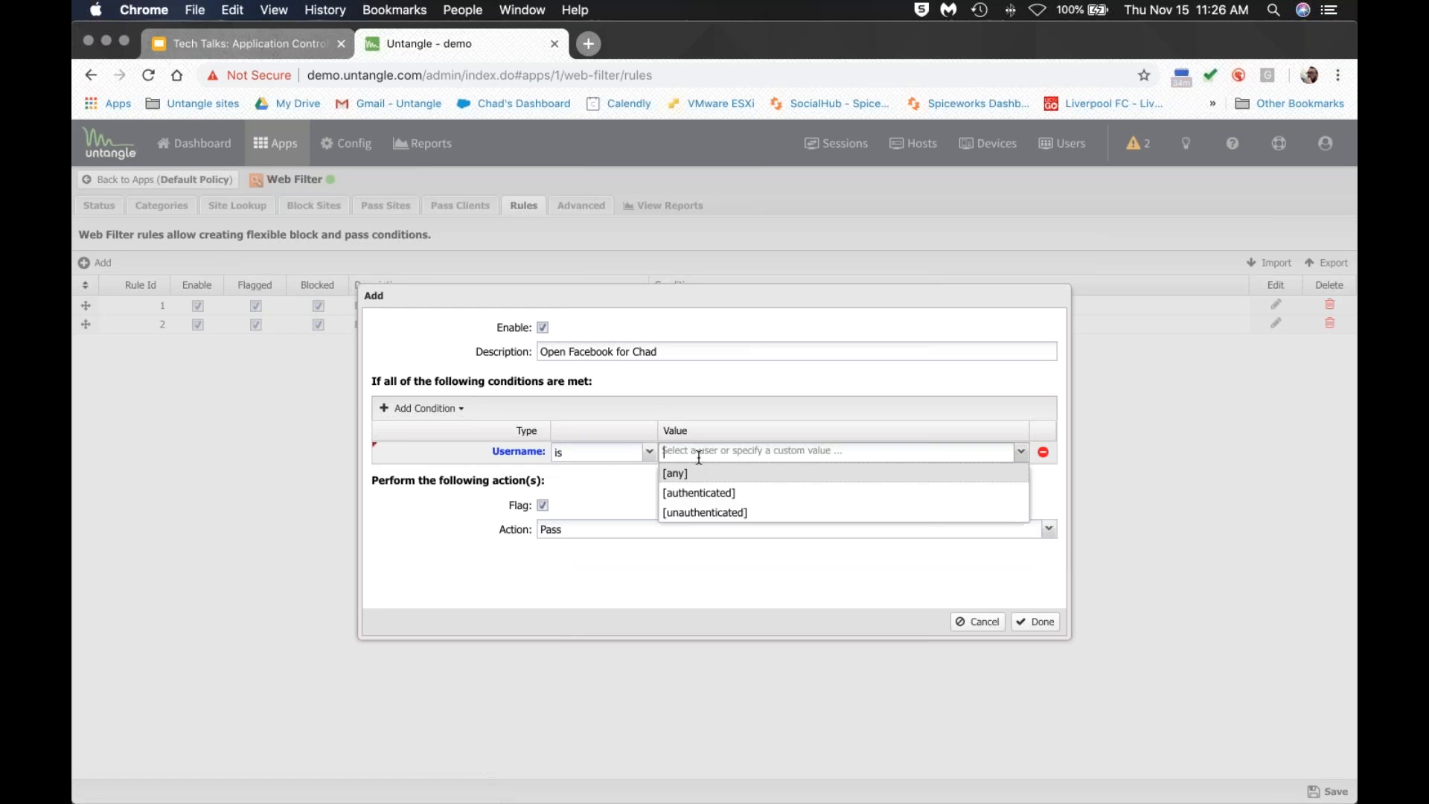
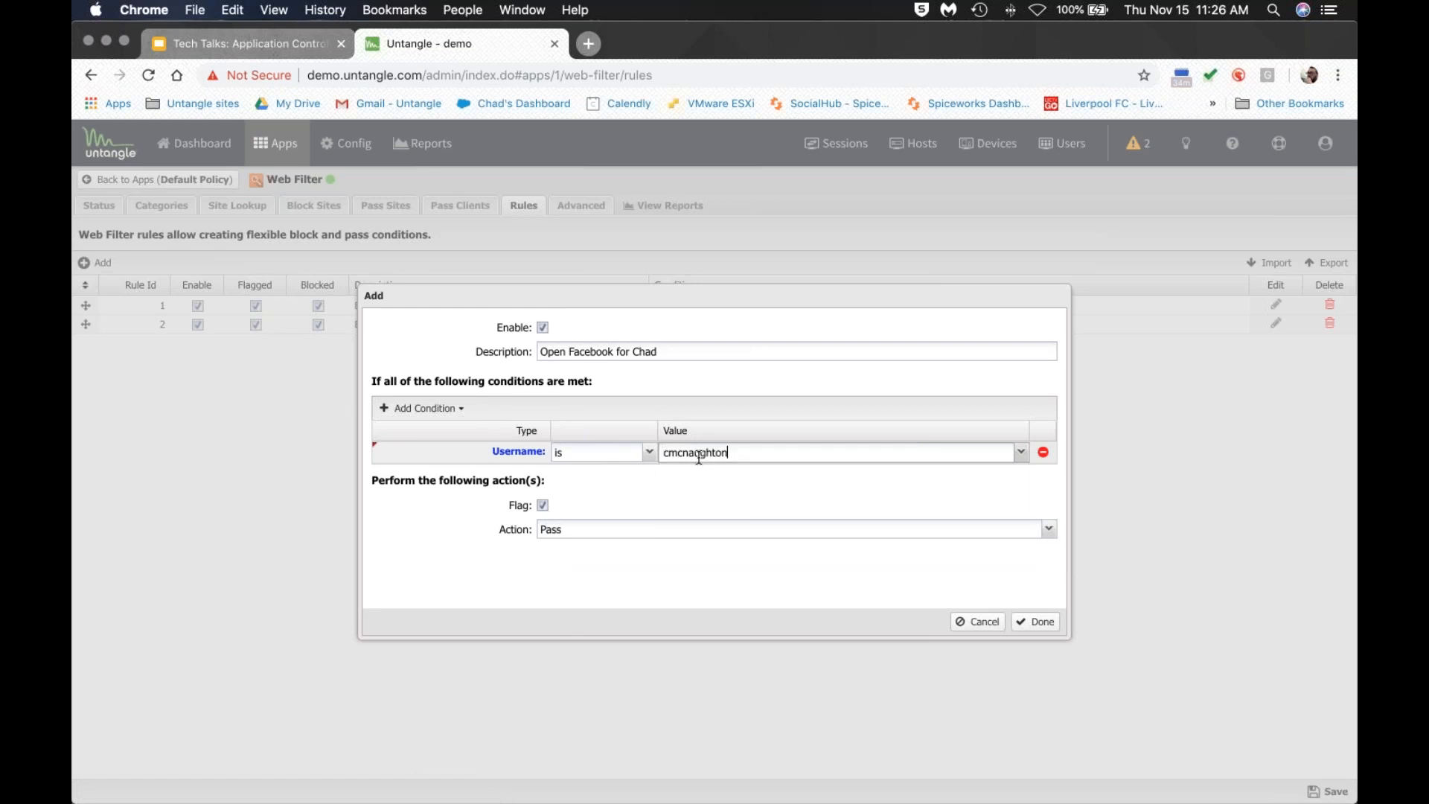
Add an Application Control: Application condition for FACEBOOK,INSTAGRM and append '& IG' to the description.
{"action": "left_click", "coordinate": [452, 410]}
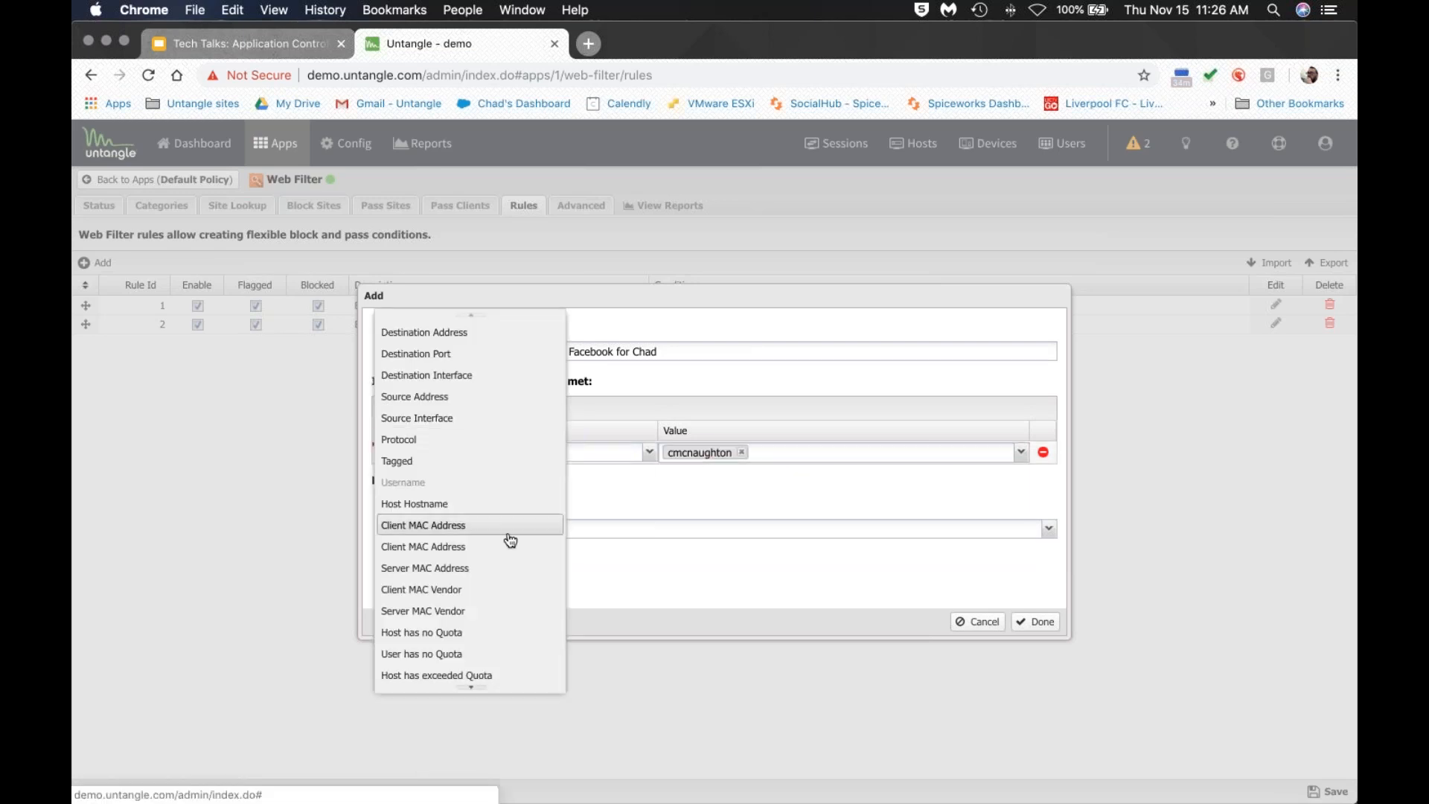
{"action": "scroll", "coordinate": [503, 536], "scroll_direction": "down", "scroll_amount": 6}
{"action": "scroll", "coordinate": [498, 532], "scroll_direction": "down", "scroll_amount": 6}
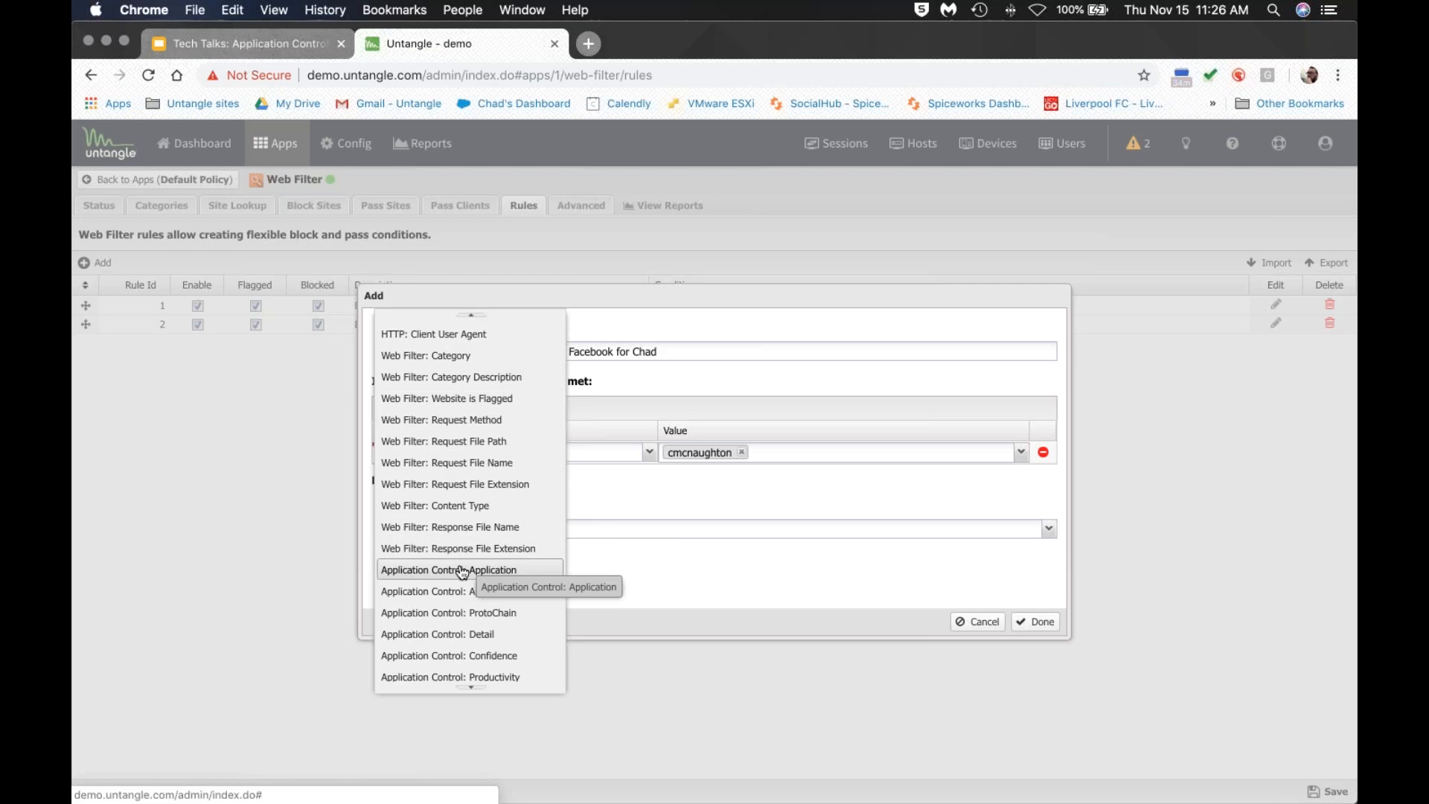
{"action": "left_click", "coordinate": [463, 570]}
{"action": "type", "text": "FACEBOOK,"}
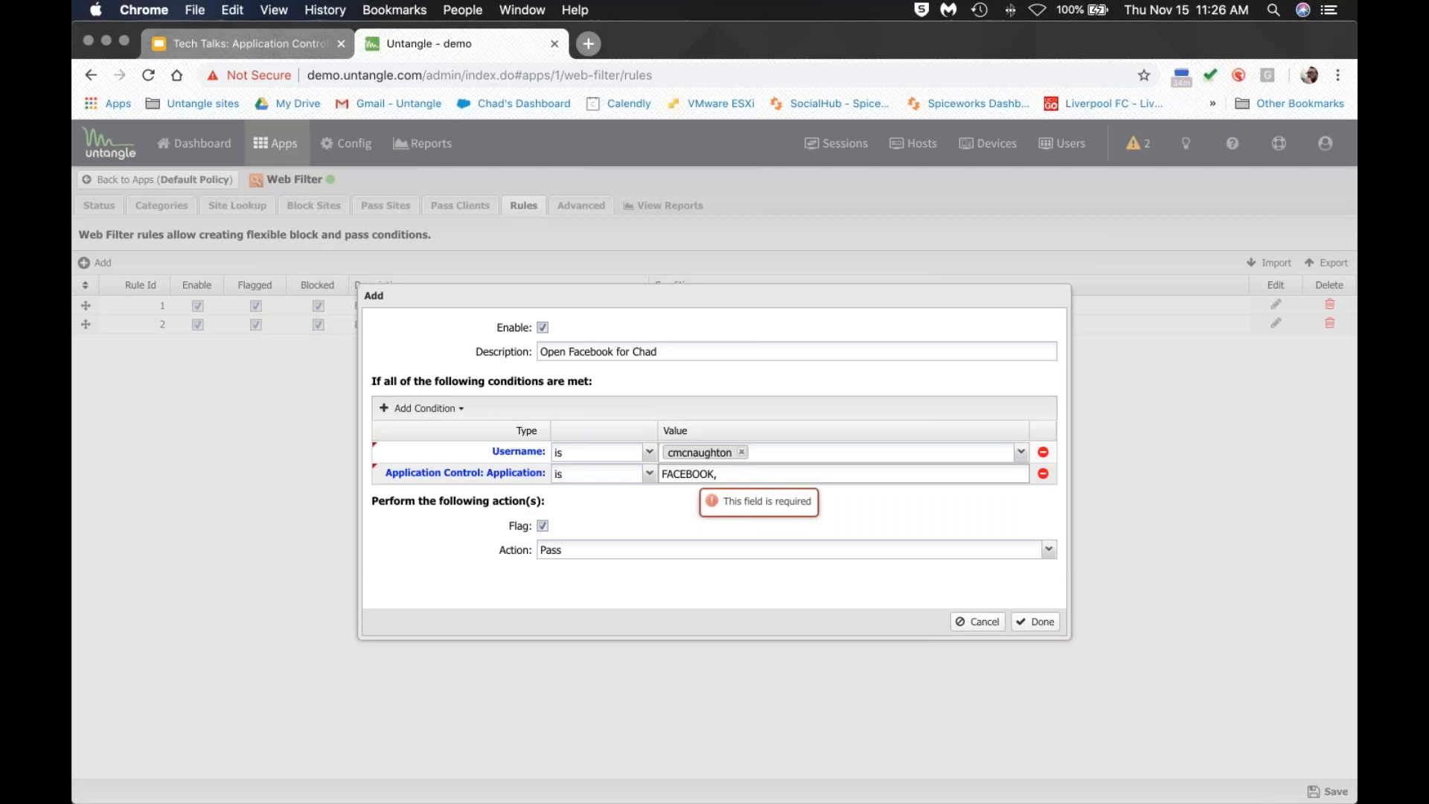
{"action": "left_click", "coordinate": [614, 352]}
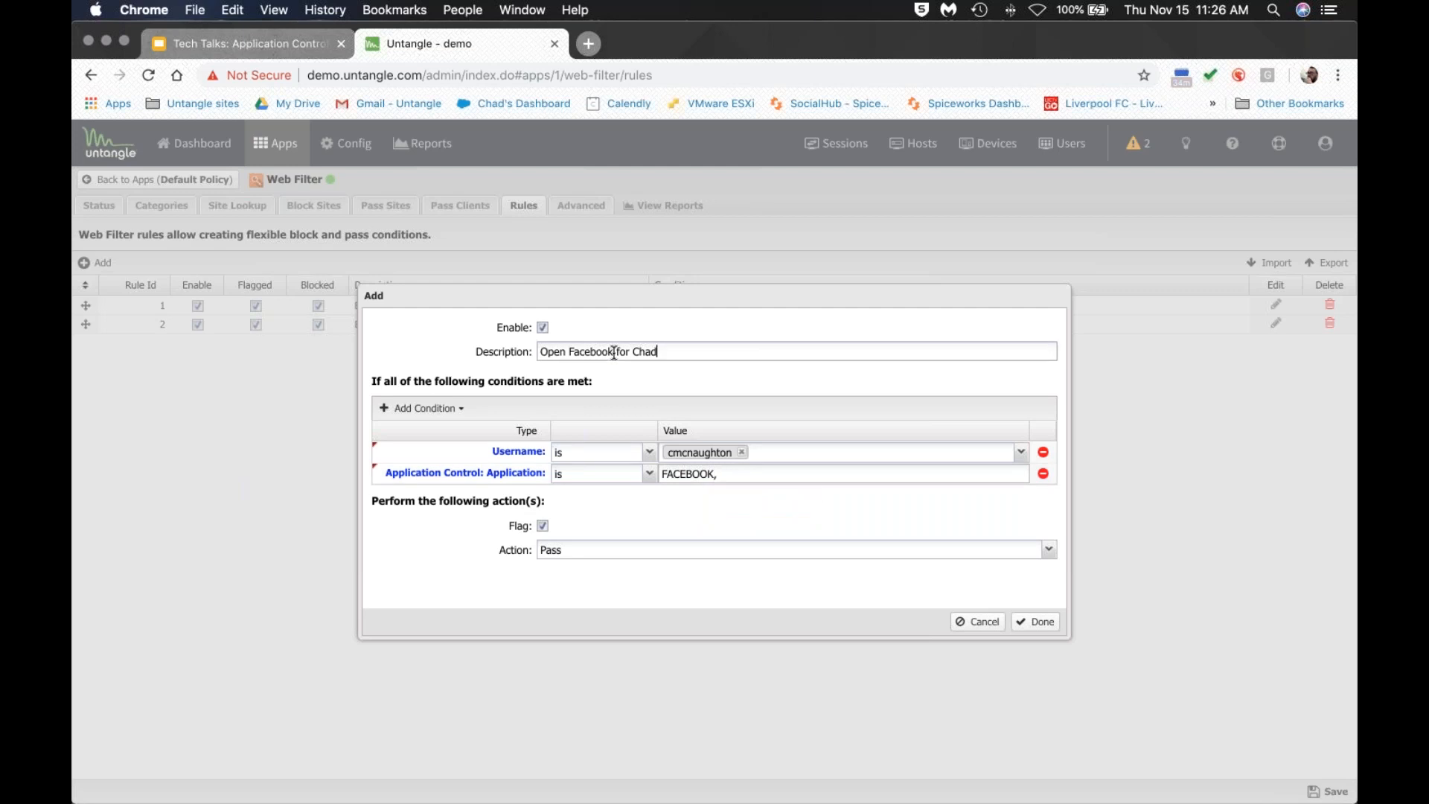
{"action": "type", "text": "& IG"}
{"action": "left_click", "coordinate": [729, 472]}
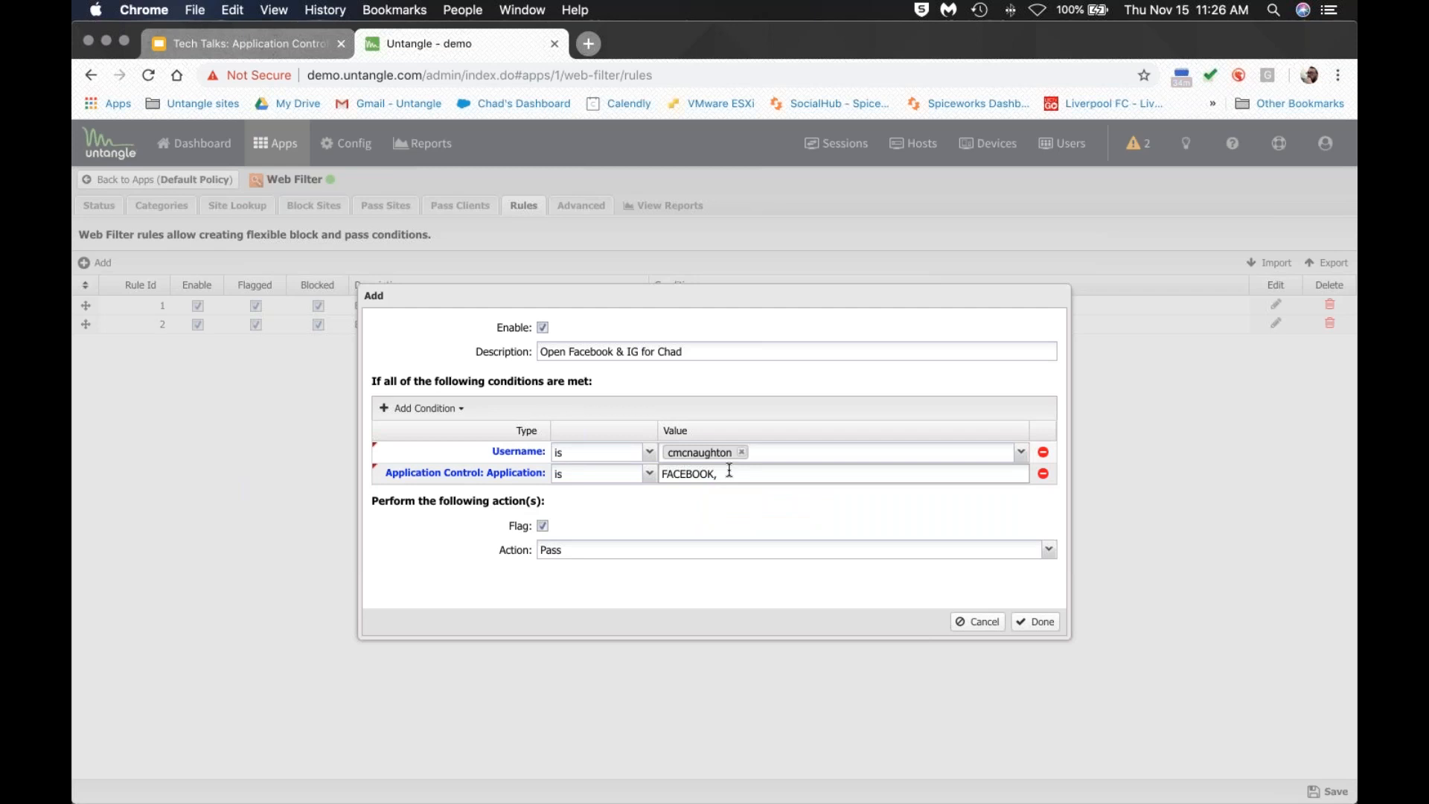
{"action": "type", "text": "INSTAGRM"}
Keep Pass as the rule's action.
{"action": "left_click", "coordinate": [721, 550]}
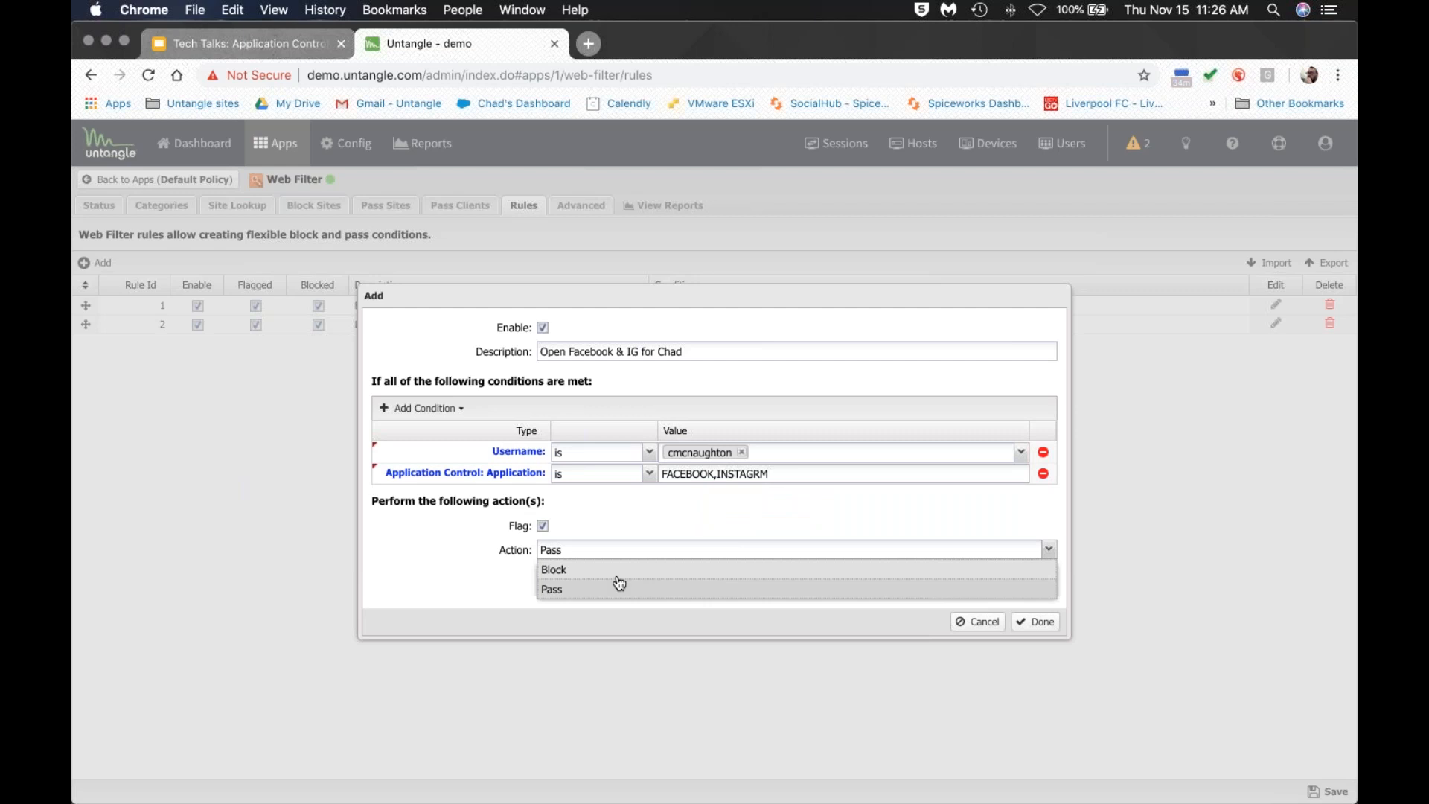
{"action": "left_click", "coordinate": [612, 499]}
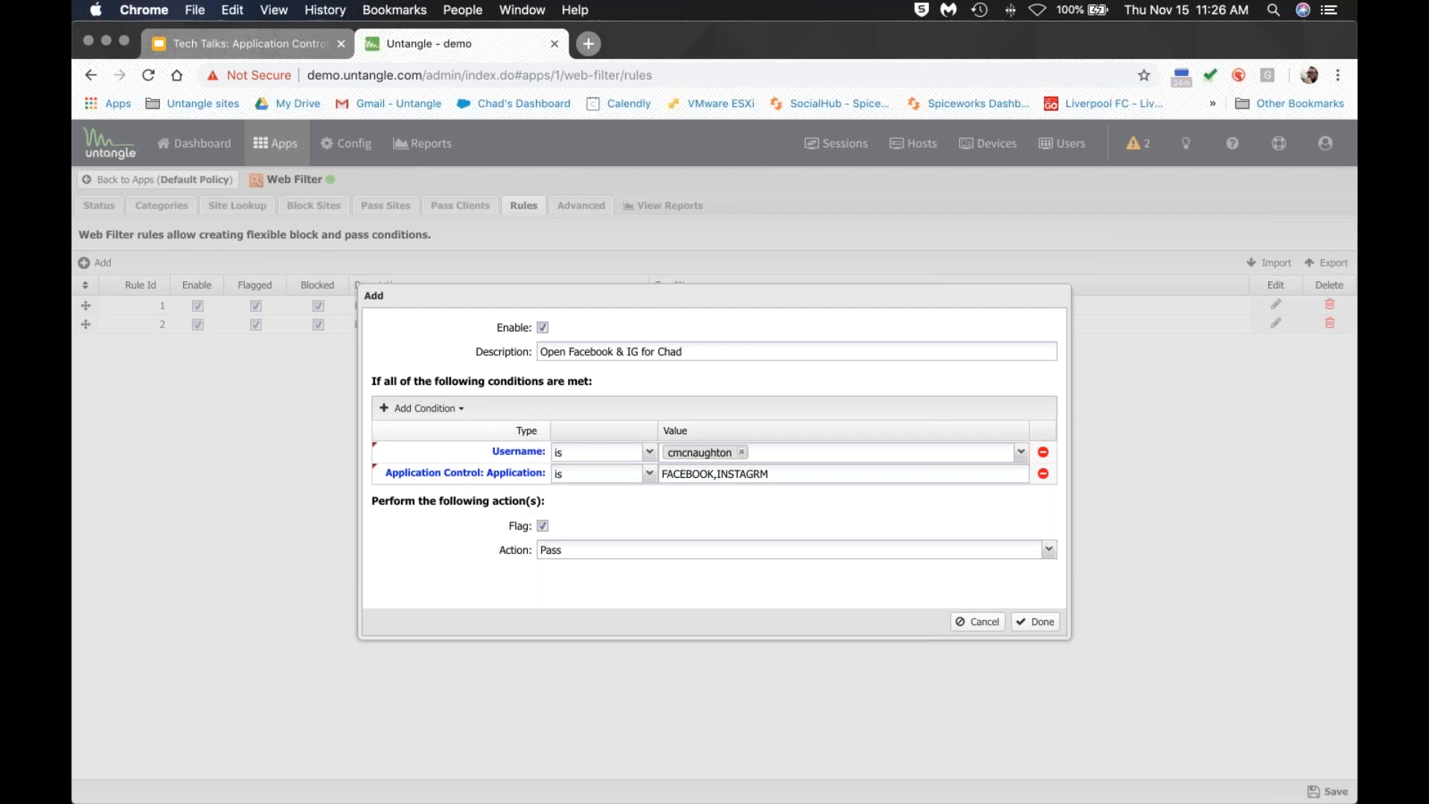
{"action": "left_click", "coordinate": [460, 411]}
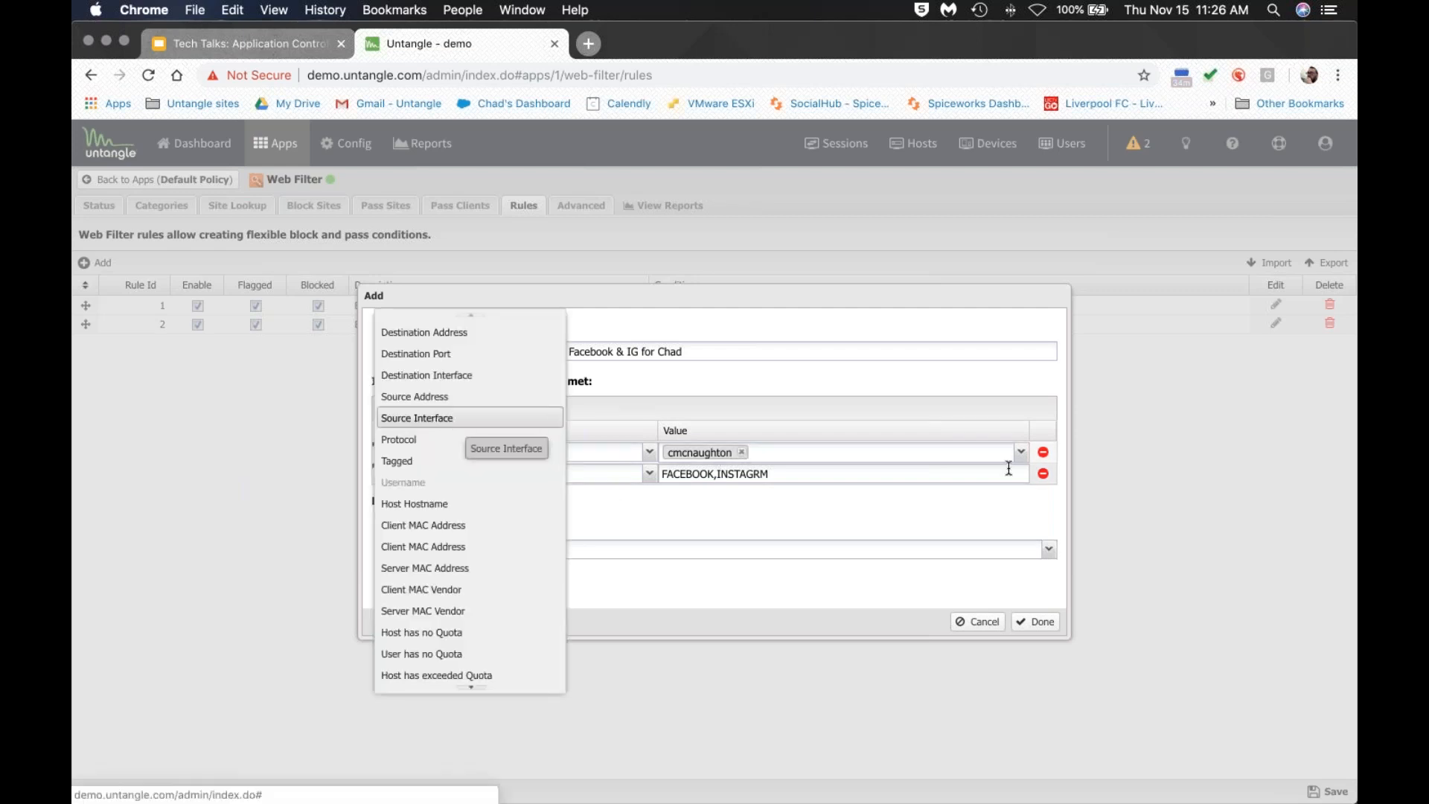
Remove the Username condition, then add and remove an empty Source Address condition.
{"action": "left_click", "coordinate": [1043, 452]}
{"action": "left_click", "coordinate": [467, 411]}
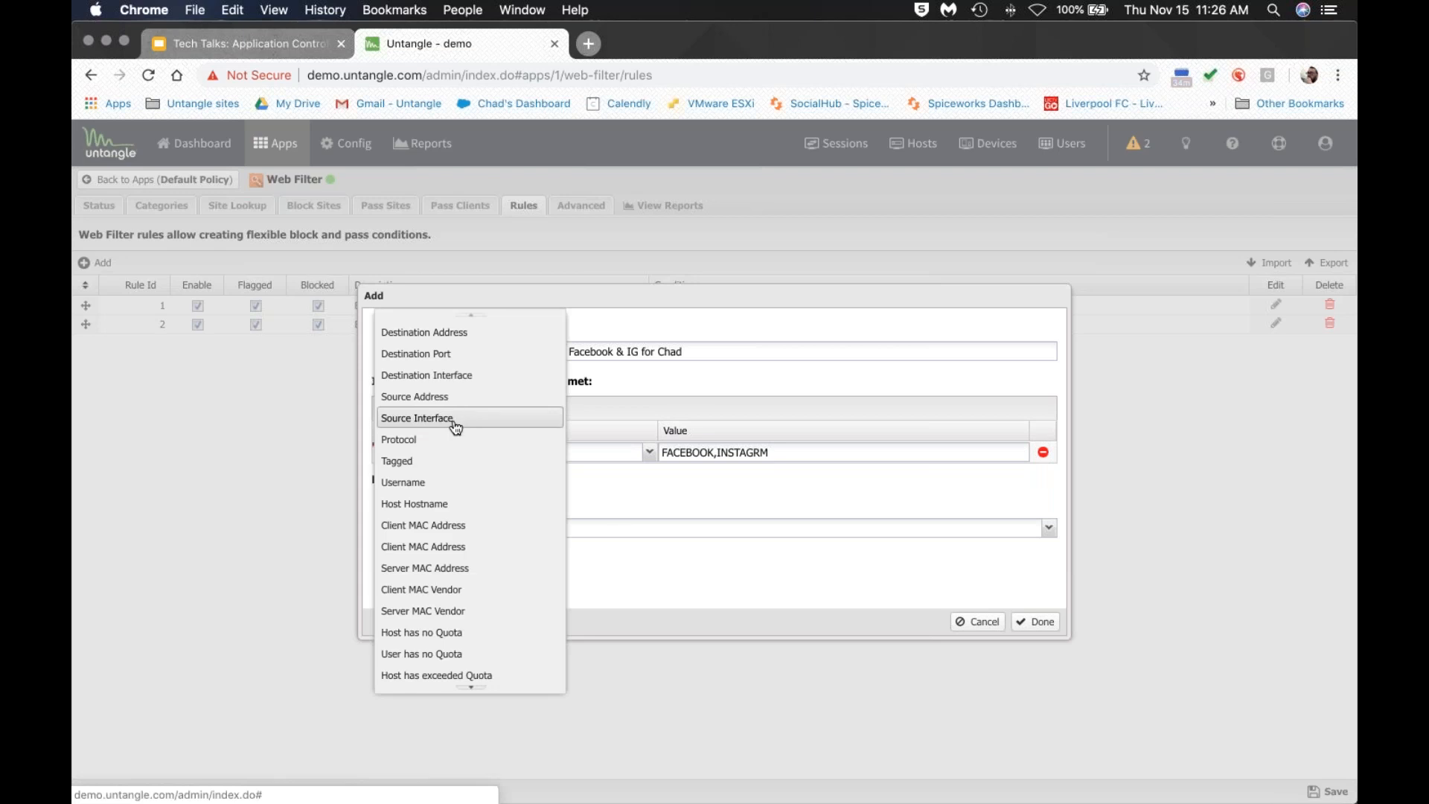
{"action": "left_click", "coordinate": [454, 397]}
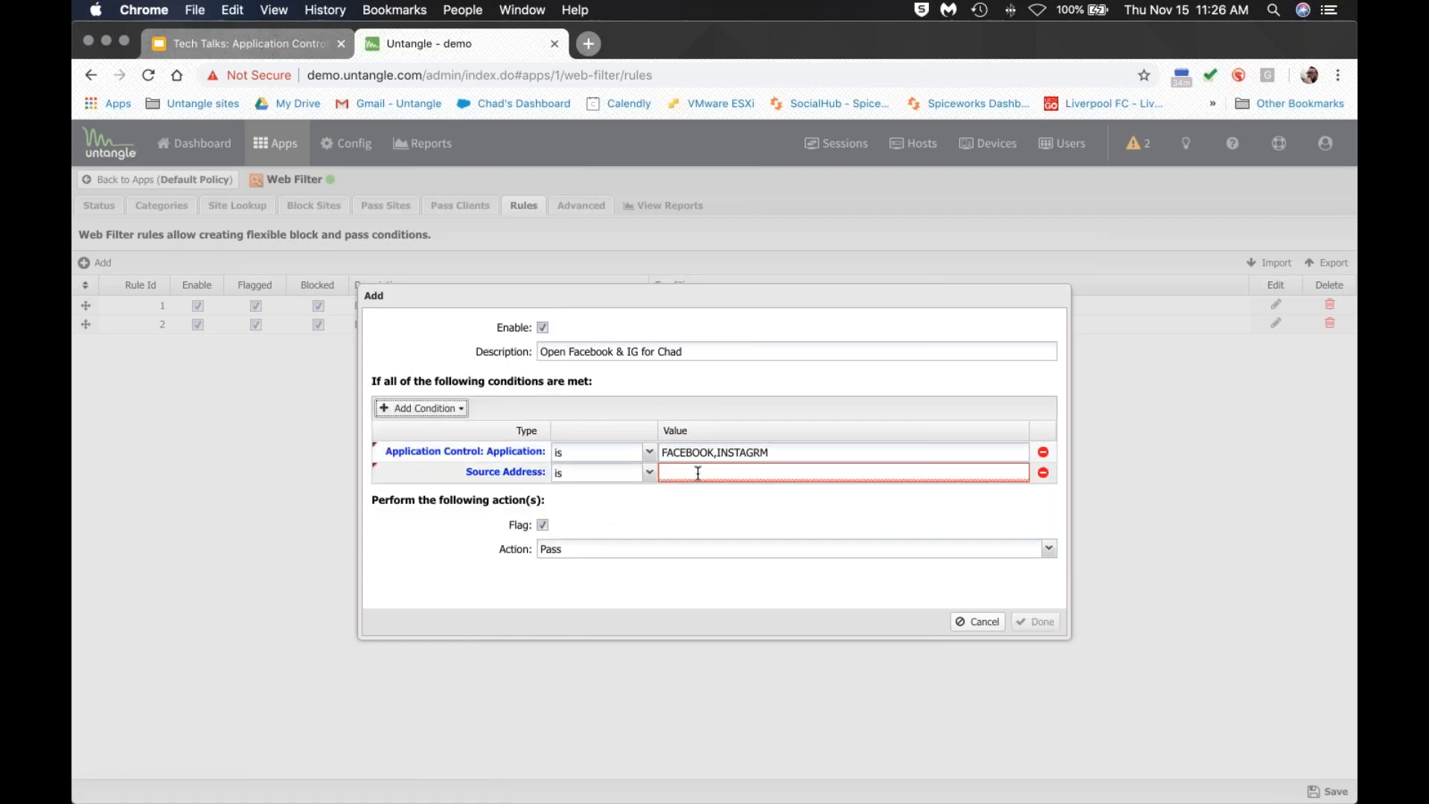
{"action": "left_click", "coordinate": [737, 474]}
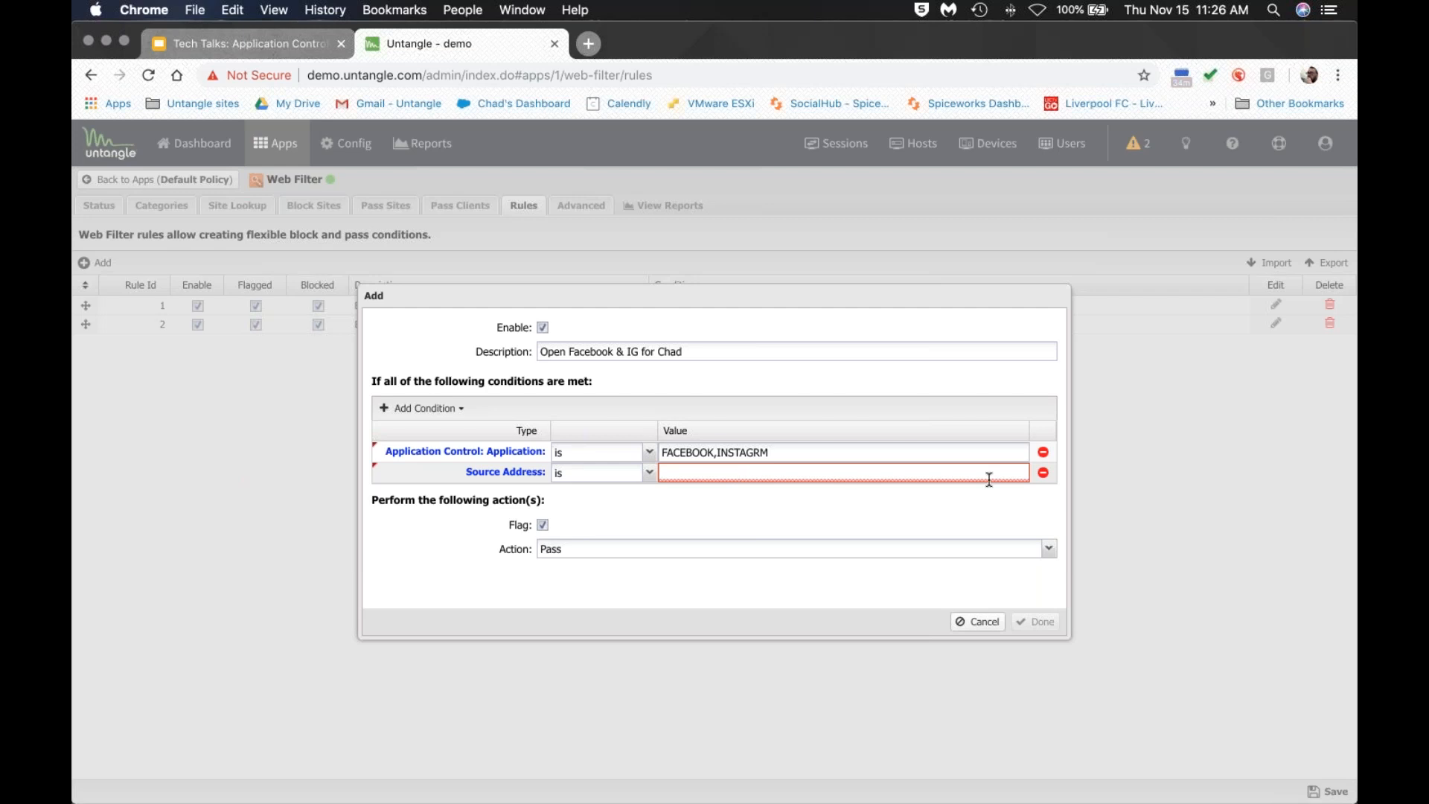
{"action": "left_click", "coordinate": [1043, 472]}
Cancel the Web Filter rule draft without new conditions and go back to Apps.
{"action": "left_click", "coordinate": [434, 411]}
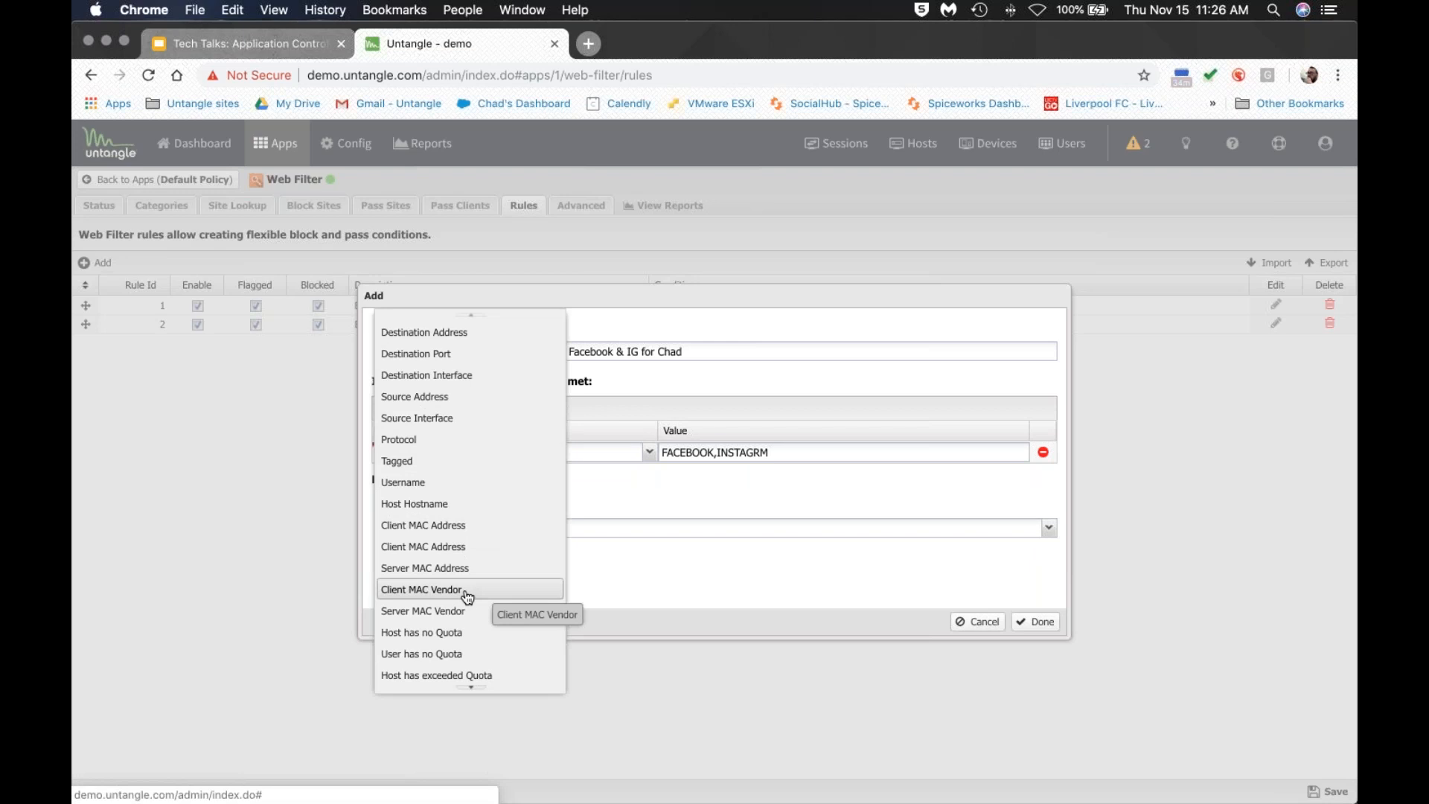
{"action": "scroll", "coordinate": [465, 595], "scroll_direction": "down", "scroll_amount": 4}
{"action": "scroll", "coordinate": [464, 596], "scroll_direction": "down", "scroll_amount": 5}
{"action": "left_click", "coordinate": [677, 580]}
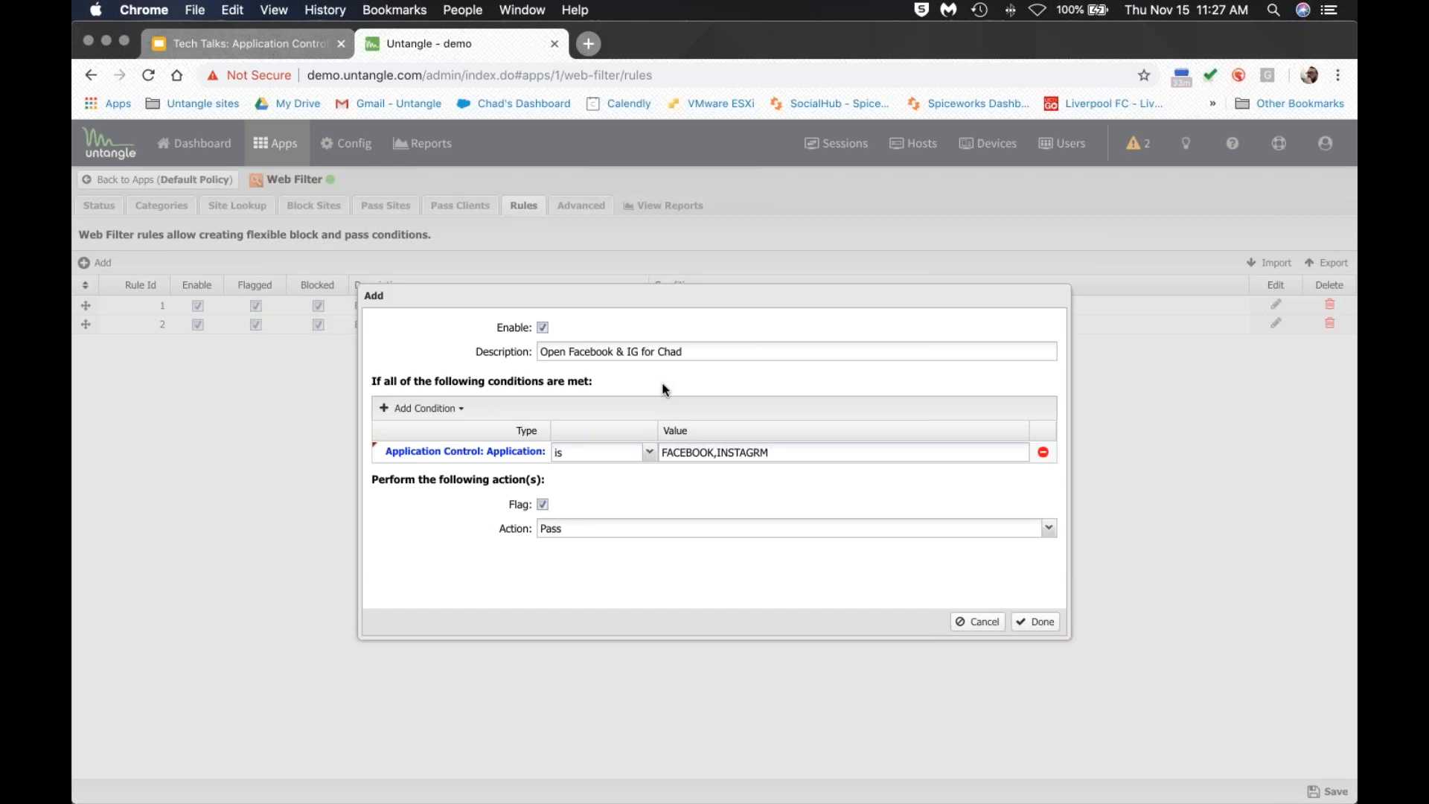
{"action": "left_click", "coordinate": [979, 622]}
{"action": "left_click", "coordinate": [294, 149]}
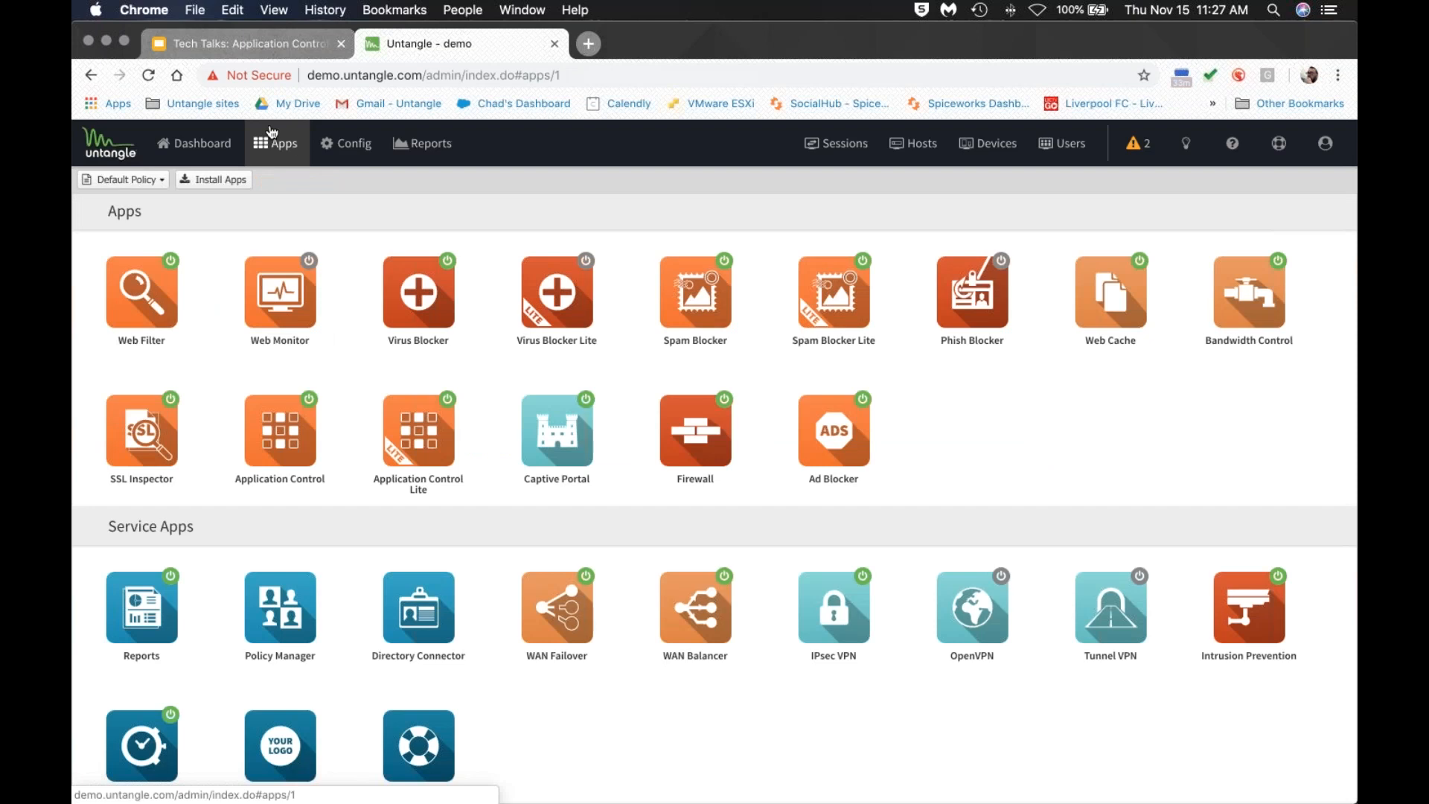
Present the Tech Talks deck full screen and advance to slide 12, the FAQs.
{"action": "left_click", "coordinate": [253, 44]}
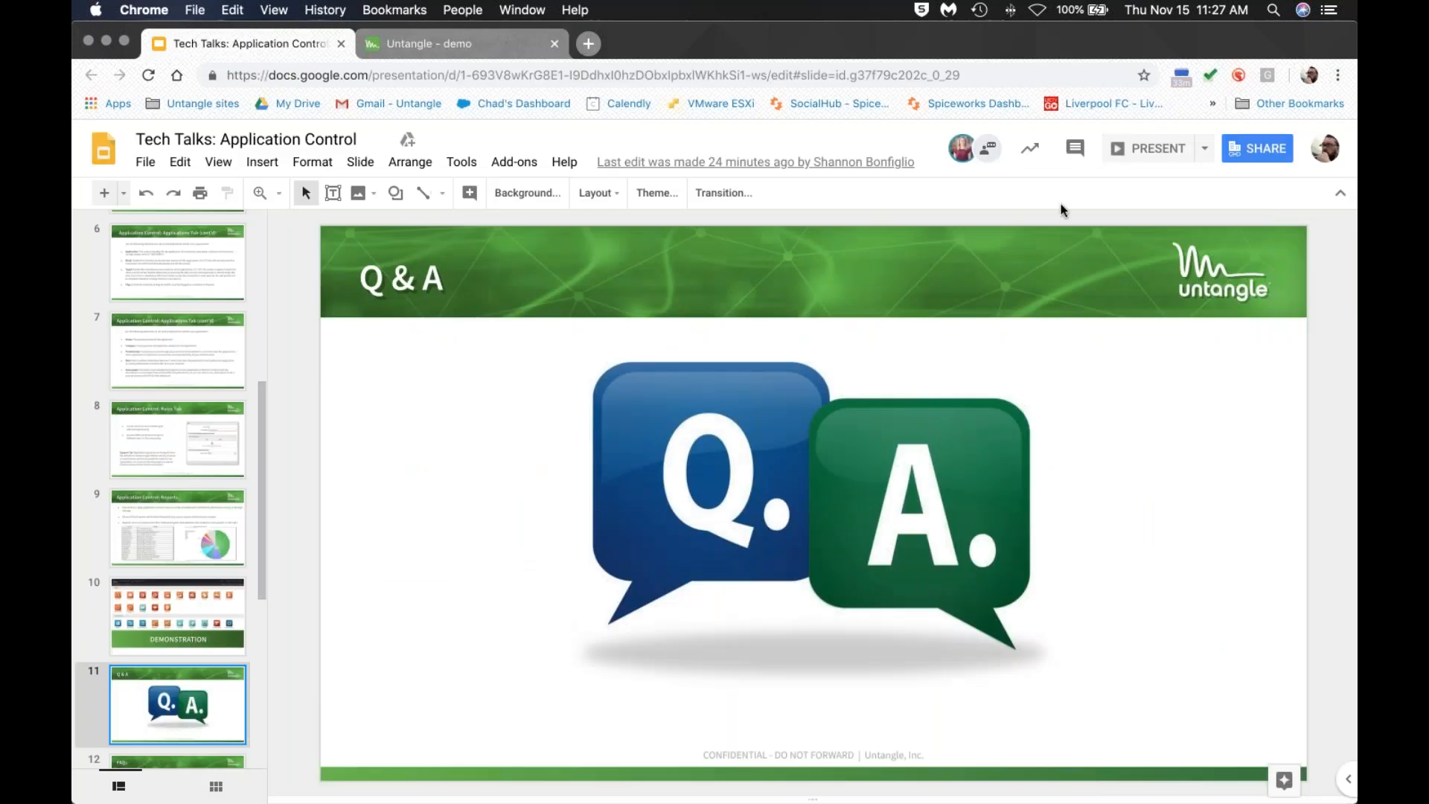
{"action": "left_click", "coordinate": [1150, 158]}
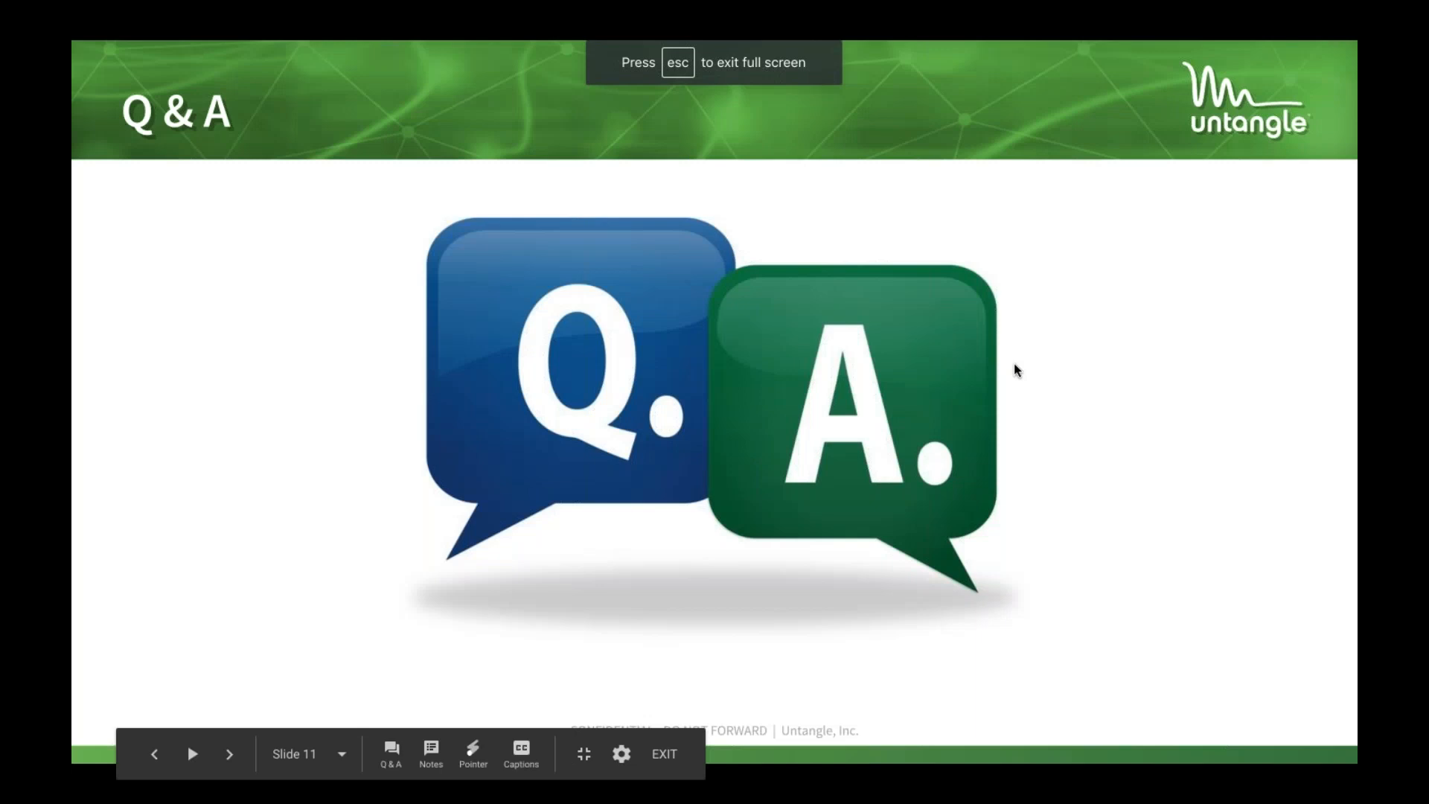
{"action": "key", "text": "Right"}
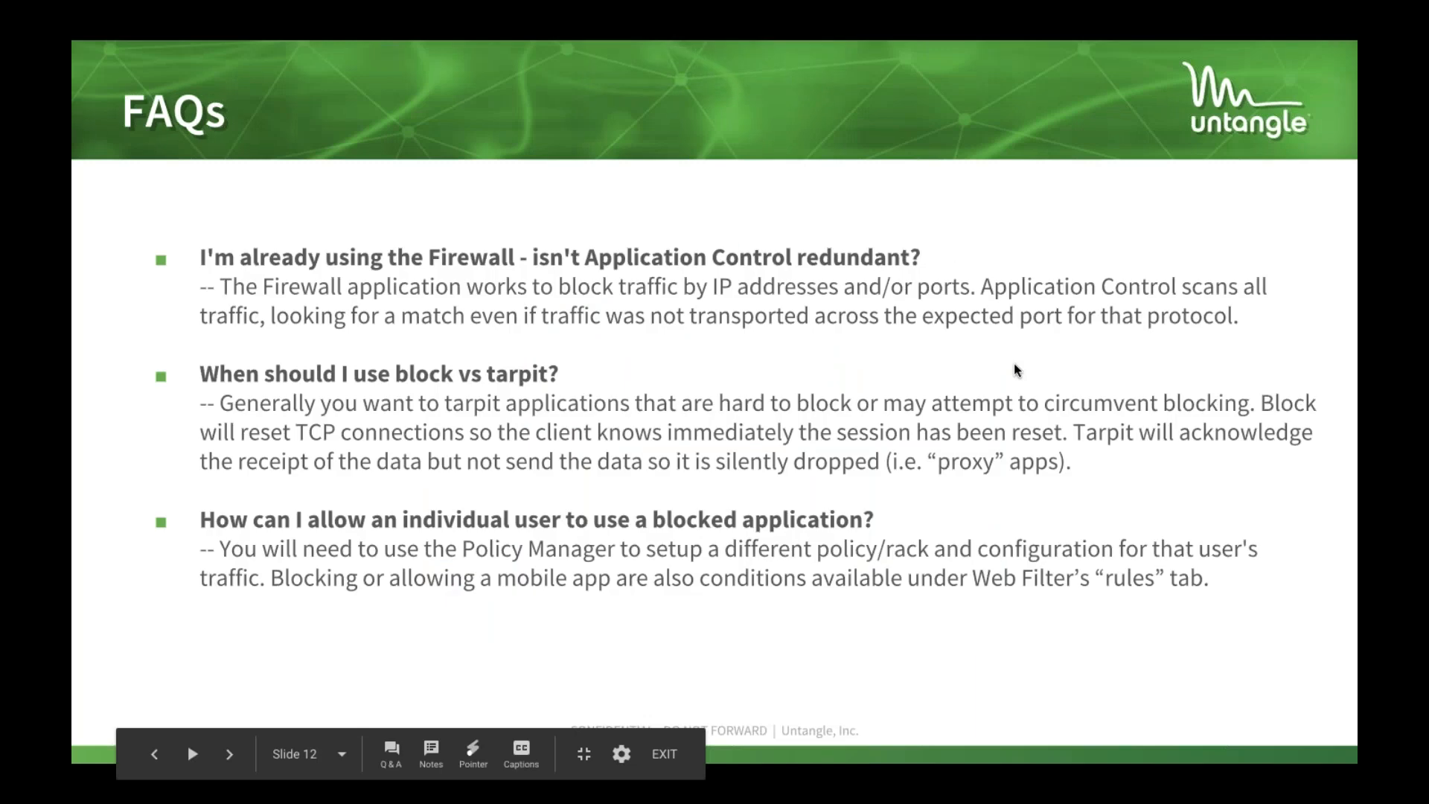